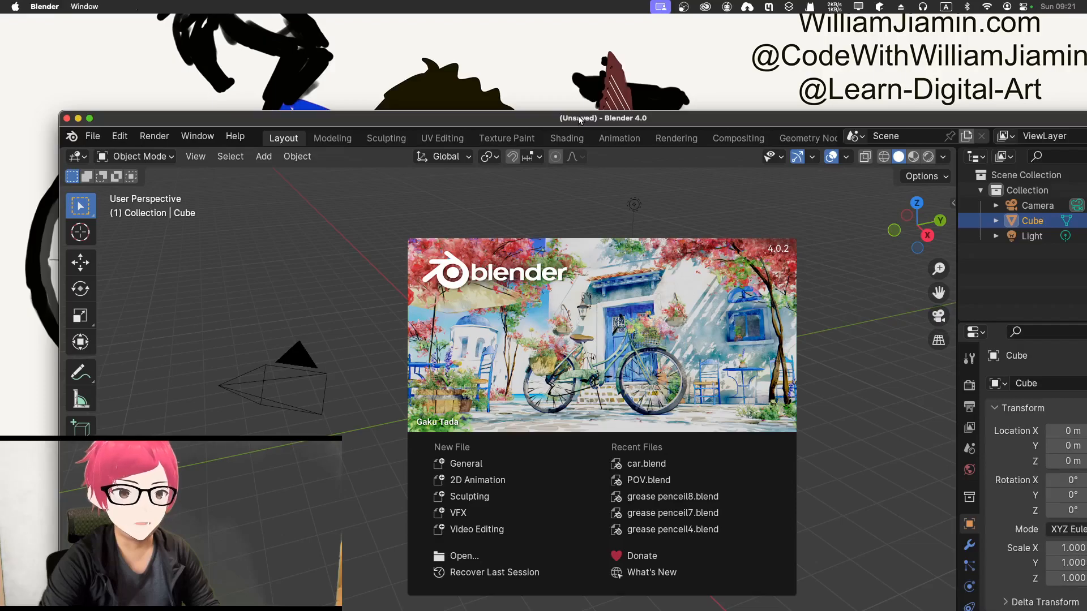
# Maximize the window, dismiss the splash screen and delete the default cube from the scene
pyautogui.doubleClick(580, 118)
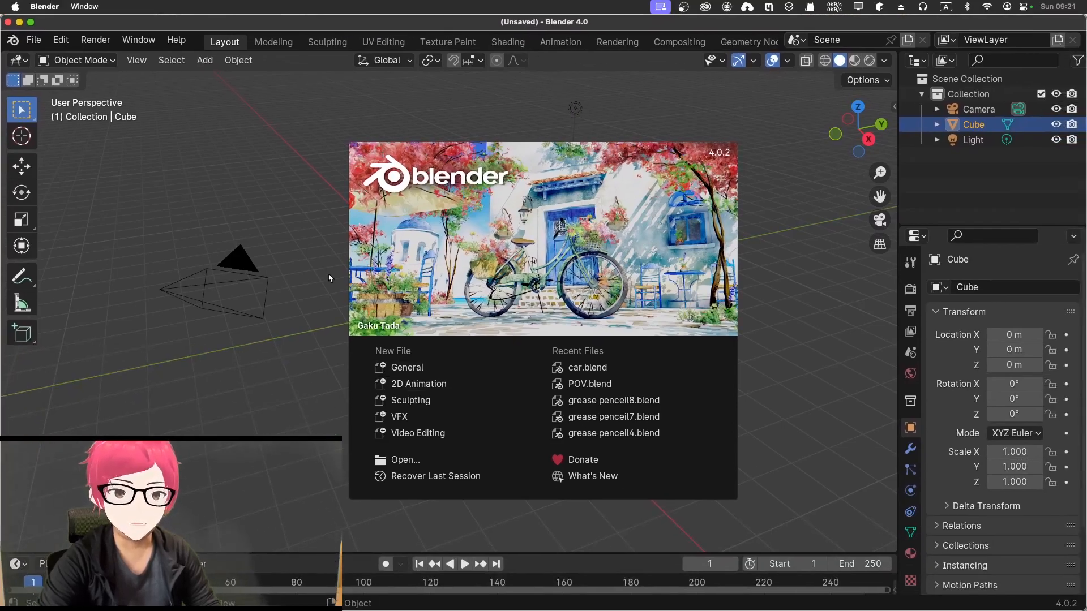
pyautogui.click(219, 177)
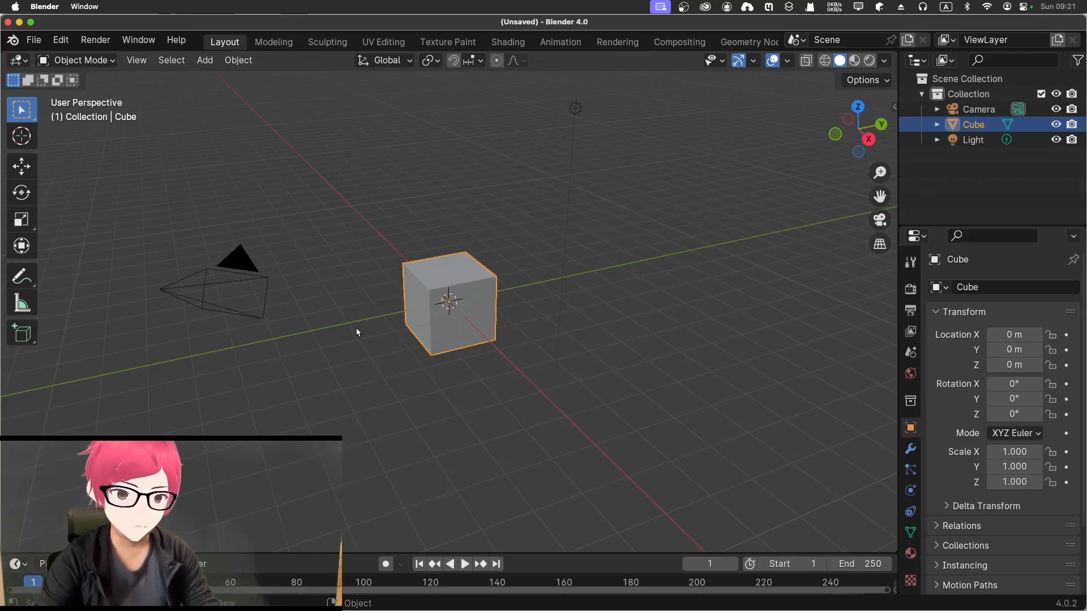
pyautogui.click(440, 421)
pyautogui.click(439, 343)
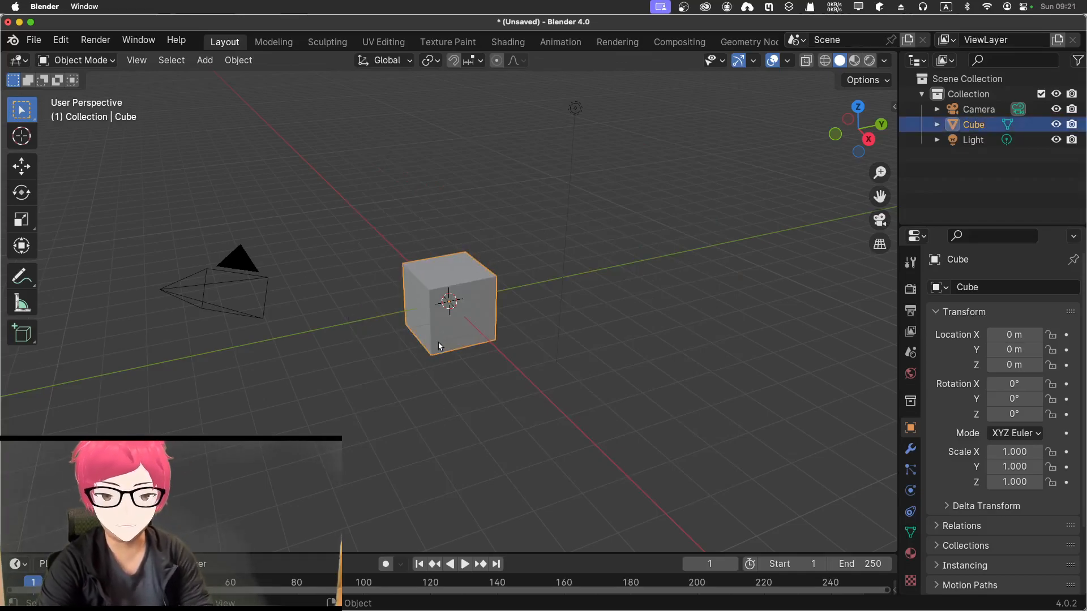
pyautogui.press('x')
pyautogui.click(440, 342)
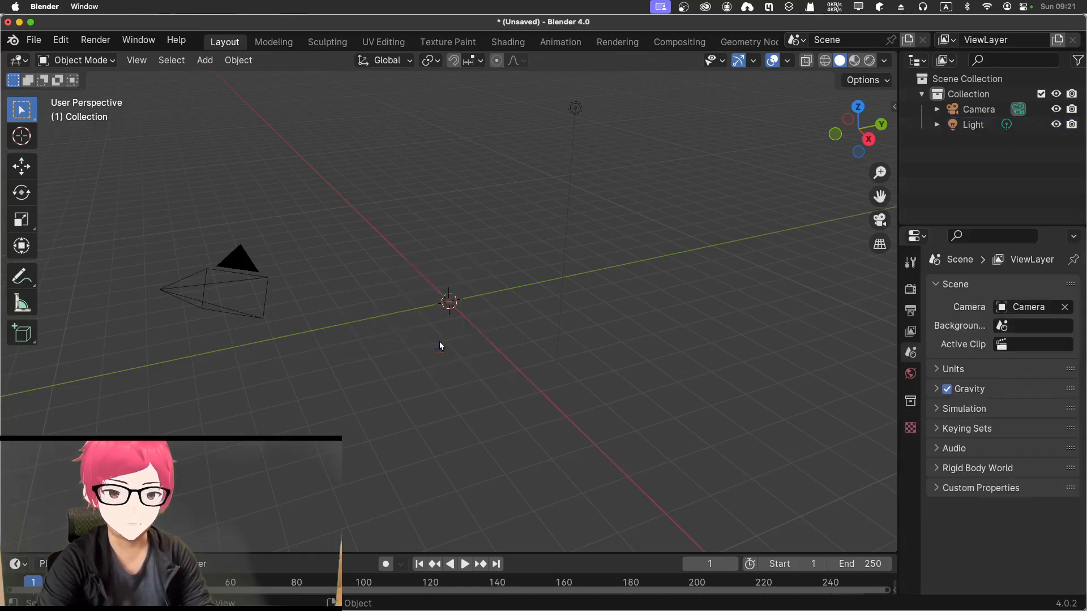
# Turn on the Screencast Keys display for the 3D viewport
pyautogui.press('n')
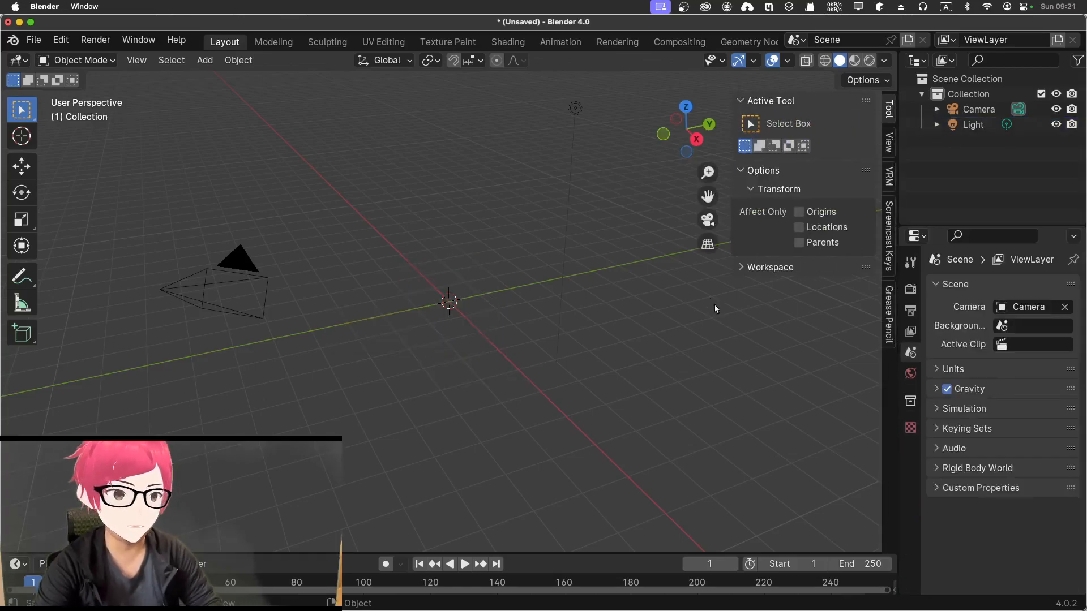
pyautogui.click(889, 234)
pyautogui.click(766, 103)
pyautogui.click(752, 102)
pyautogui.press('n')
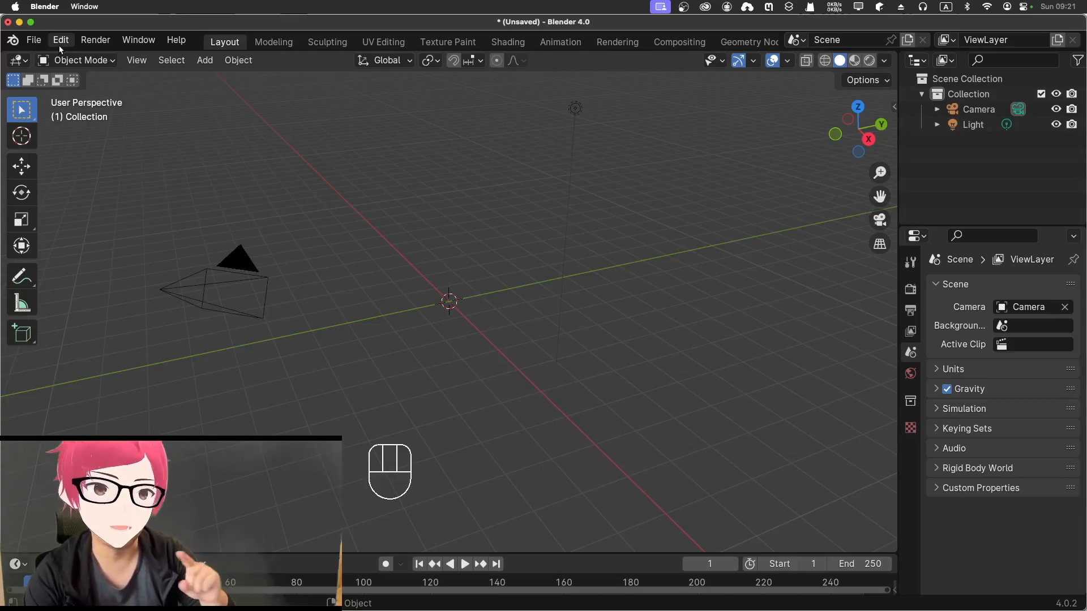
# Search the add-ons for "arch" and enable Add Mesh: Archimesh in the preferences
pyautogui.moveTo(60, 44); pyautogui.dragTo(134, 231)
pyautogui.click(438, 62)
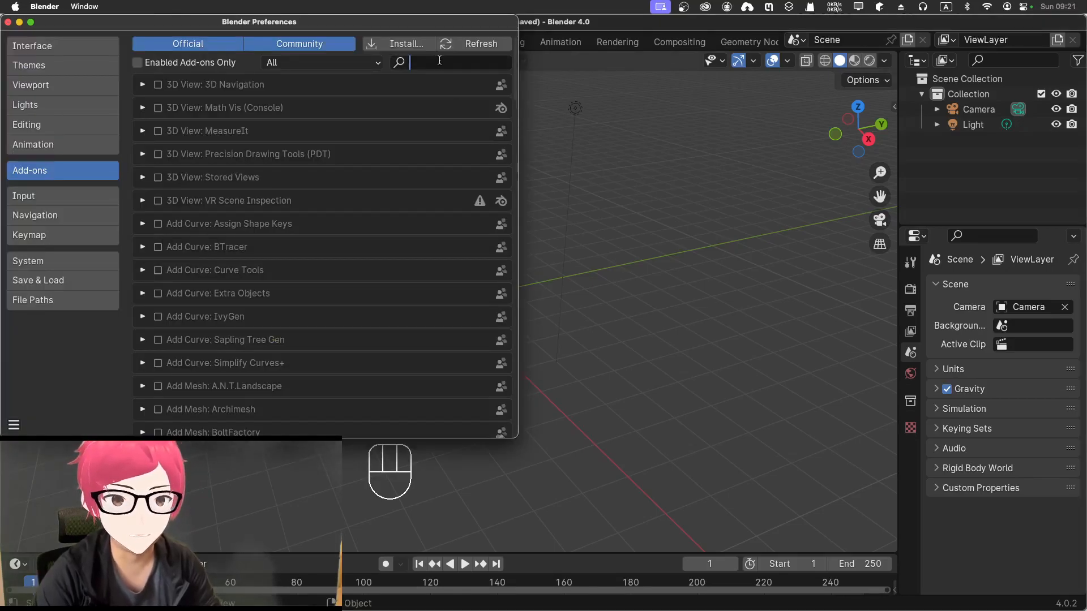
pyautogui.write('arch')
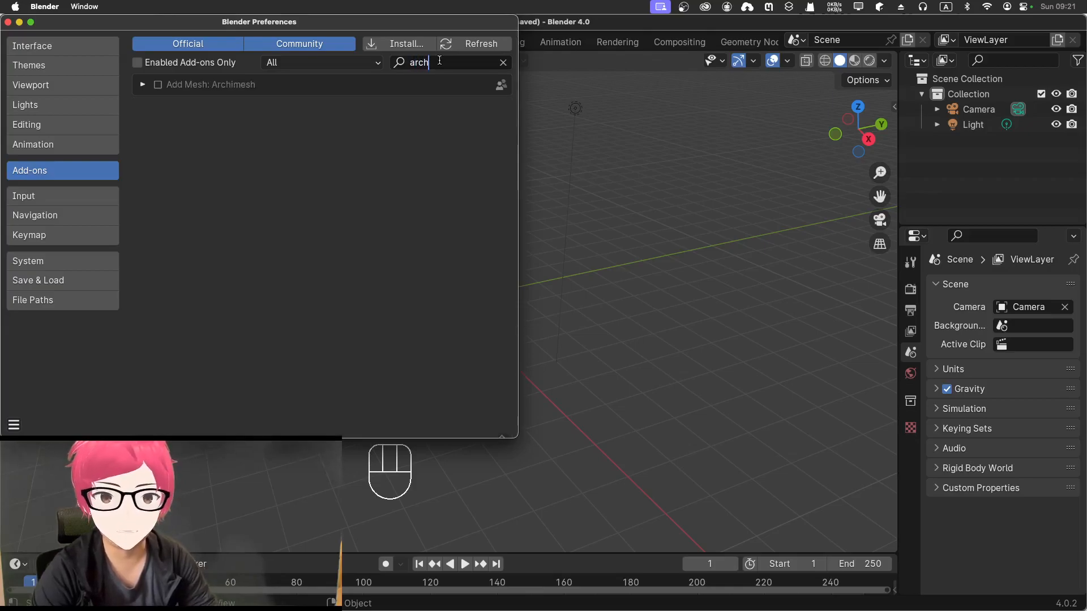
pyautogui.click(159, 85)
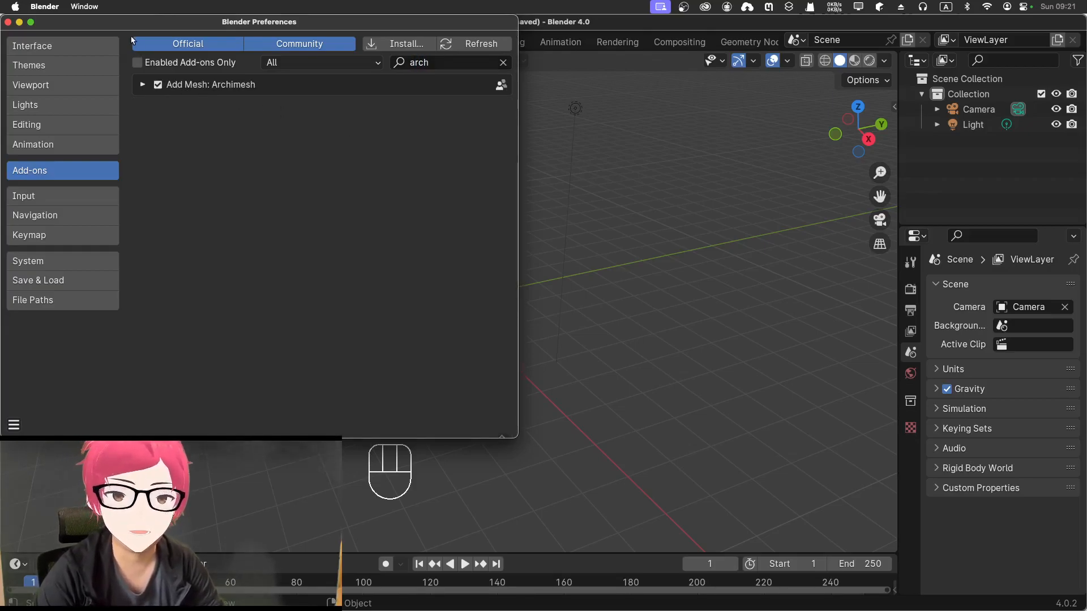
pyautogui.moveTo(127, 26); pyautogui.dragTo(310, 69)
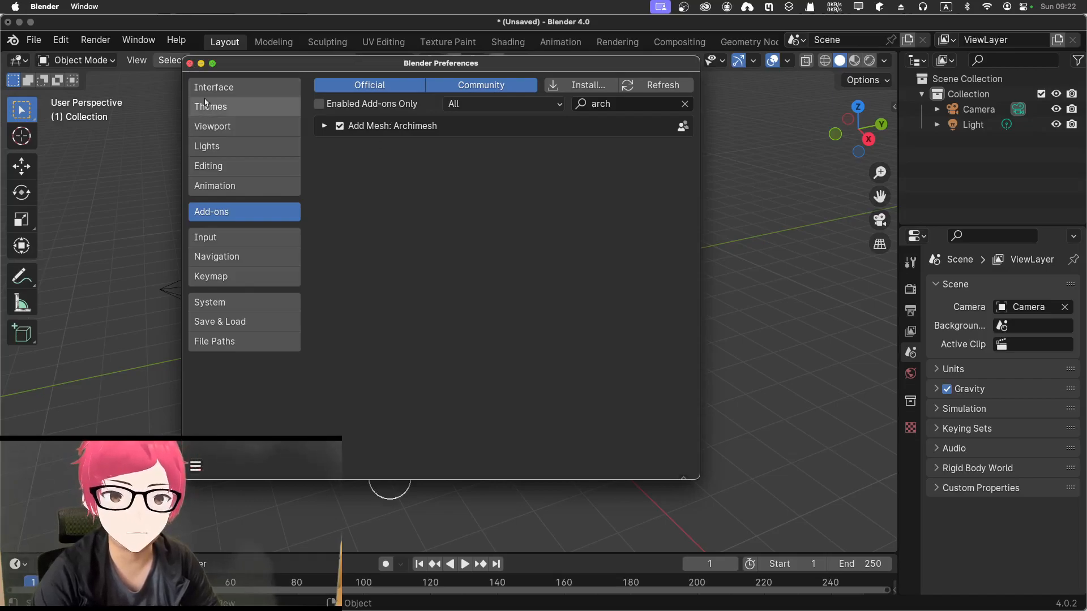
pyautogui.click(190, 62)
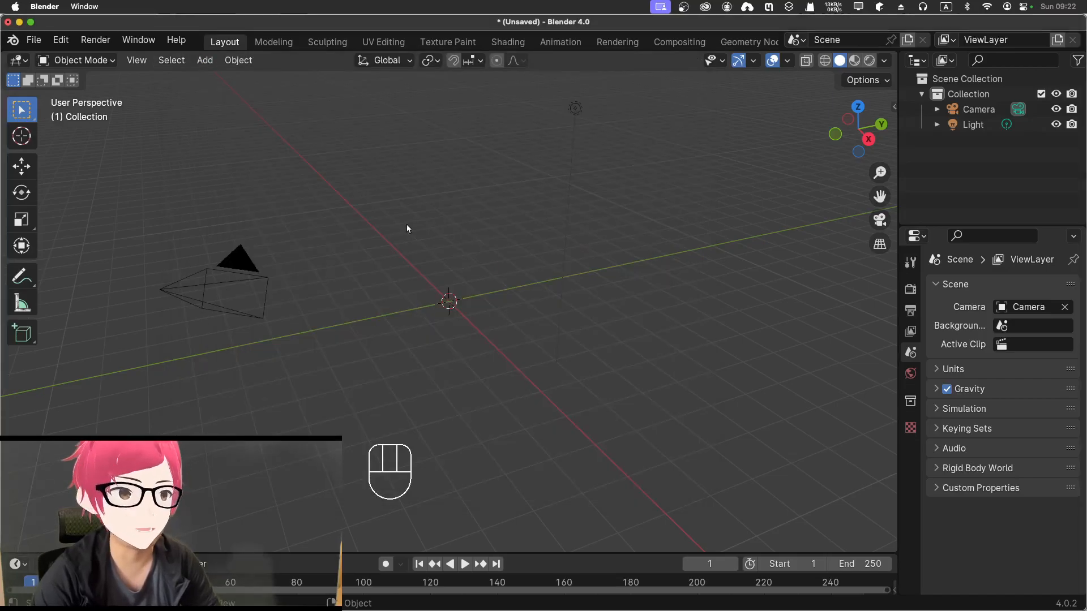
# Add an Archimesh Room mesh at the world origin
pyautogui.hotkey('shift', 'a')
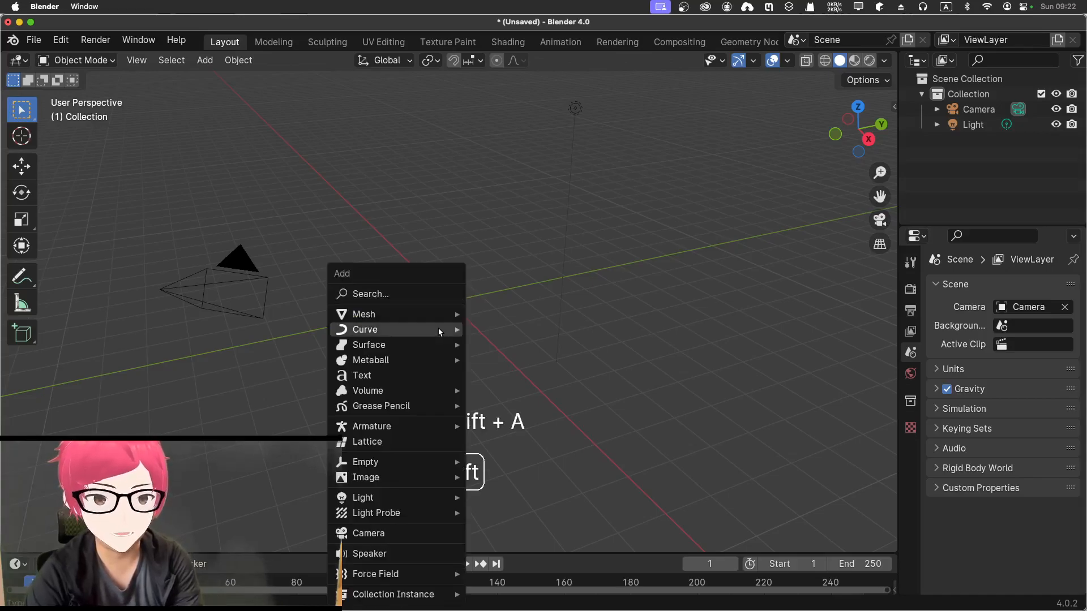
pyautogui.moveTo(423, 346)
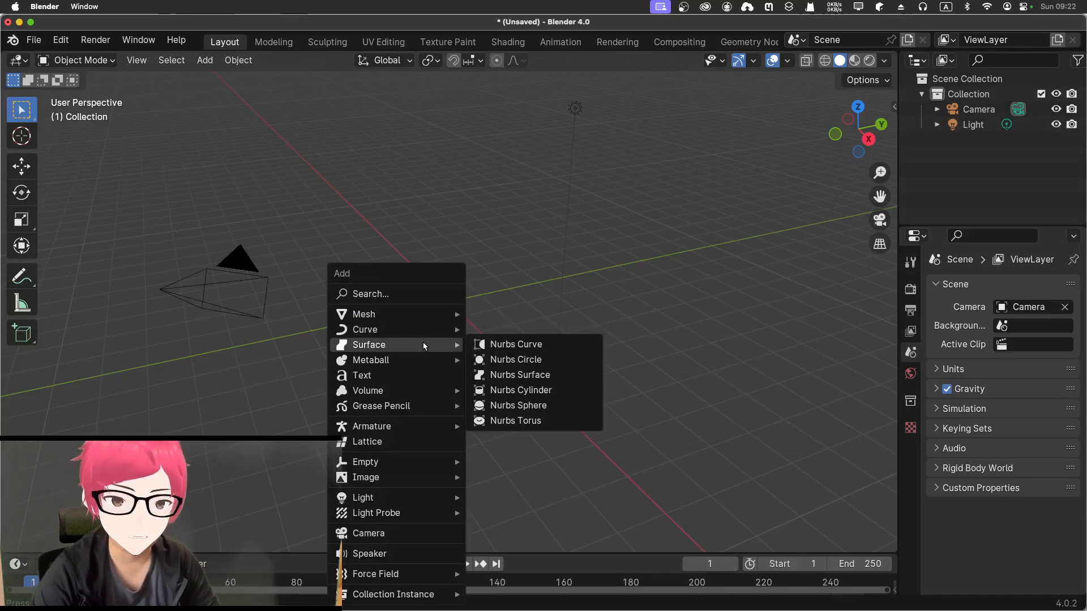
pyautogui.moveTo(419, 319)
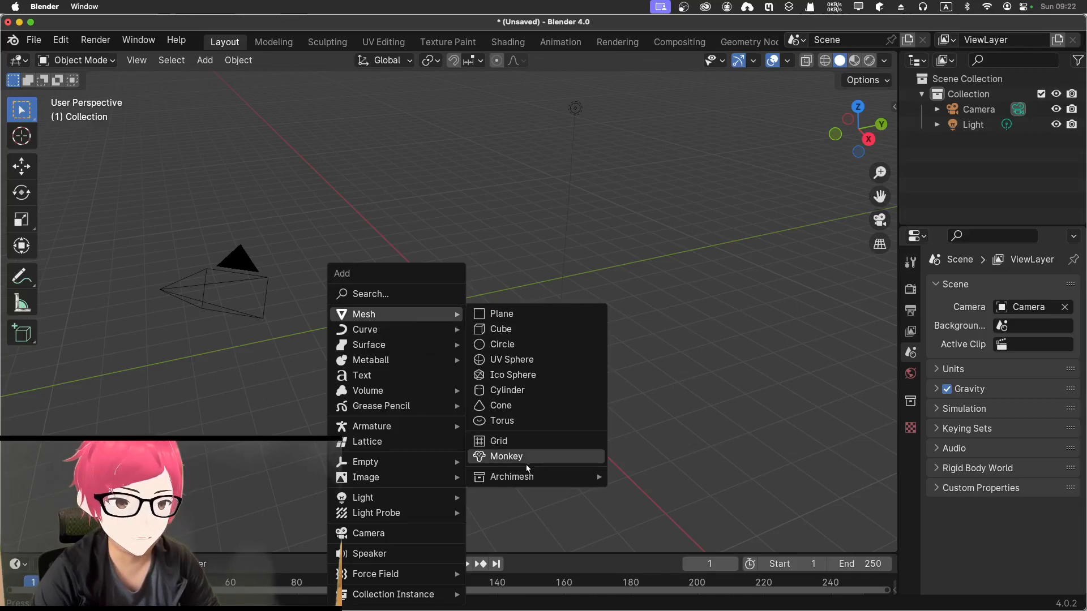
pyautogui.moveTo(527, 482)
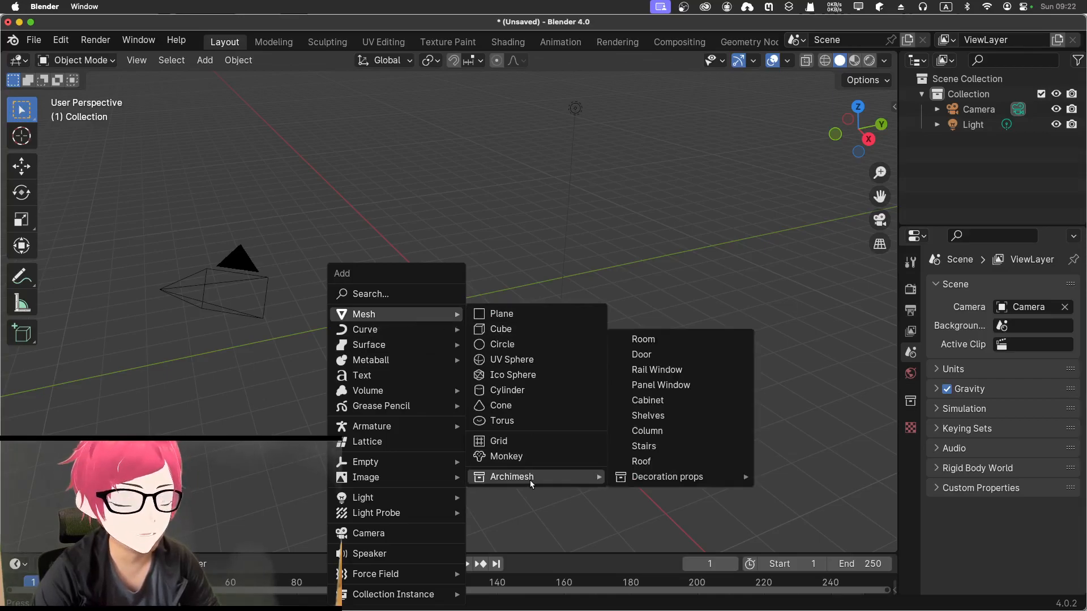
pyautogui.moveTo(691, 480)
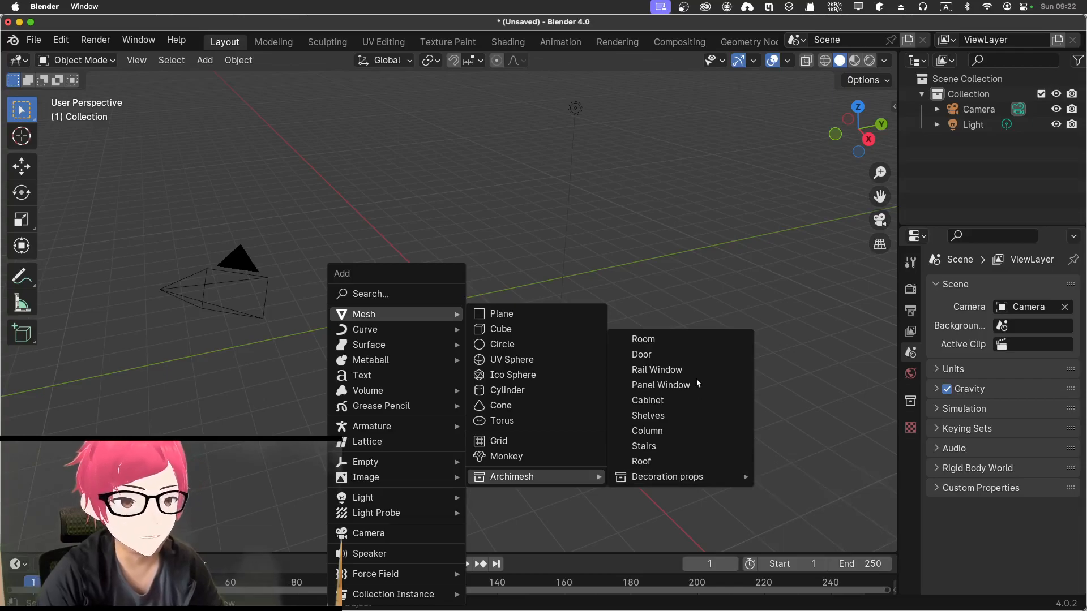
pyautogui.click(689, 345)
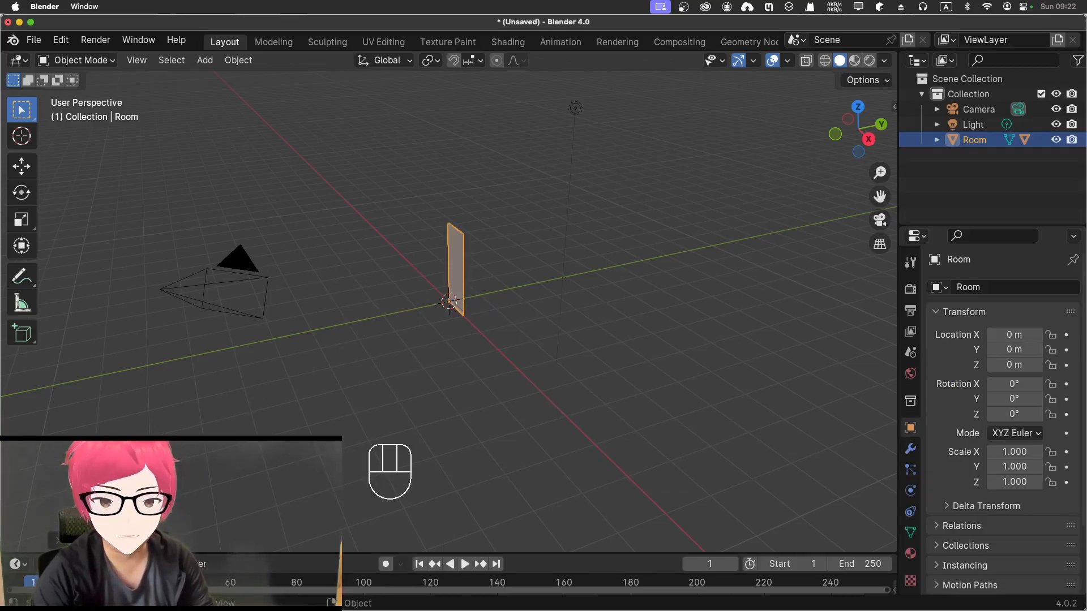
pyautogui.scroll(5, 362, 307)
pyautogui.scroll(-2, 356, 313)
pyautogui.scroll(2, 357, 313)
pyautogui.click(58, 543)
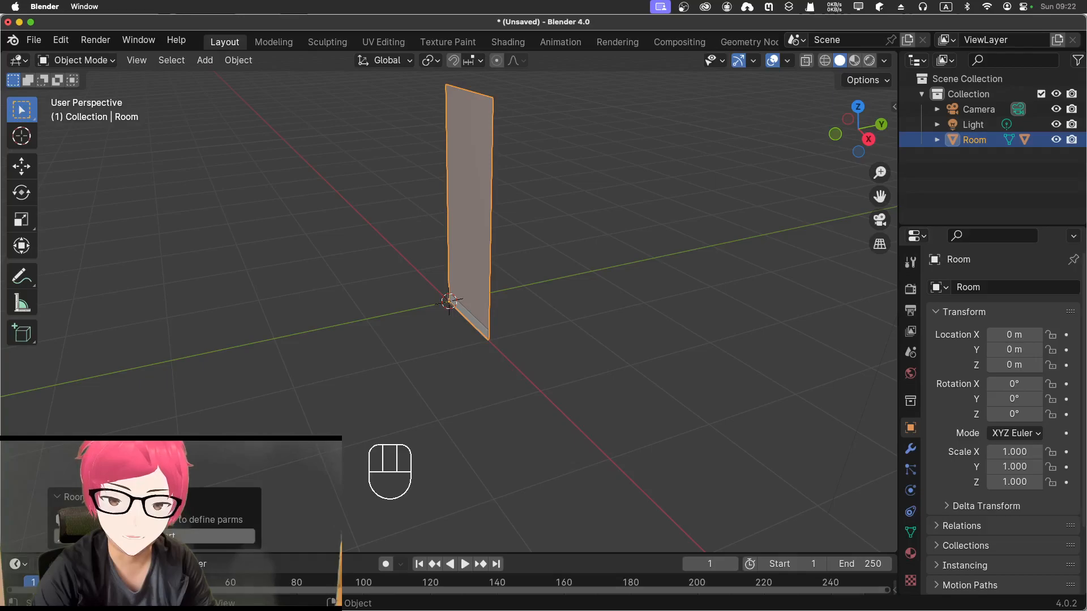
pyautogui.click(142, 537)
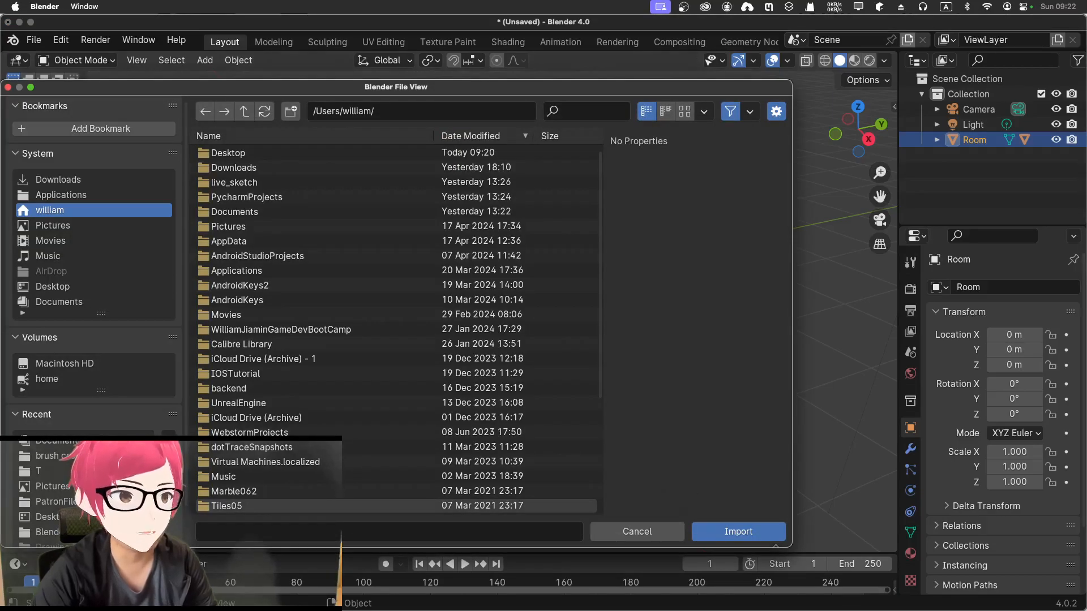
pyautogui.press('Escape')
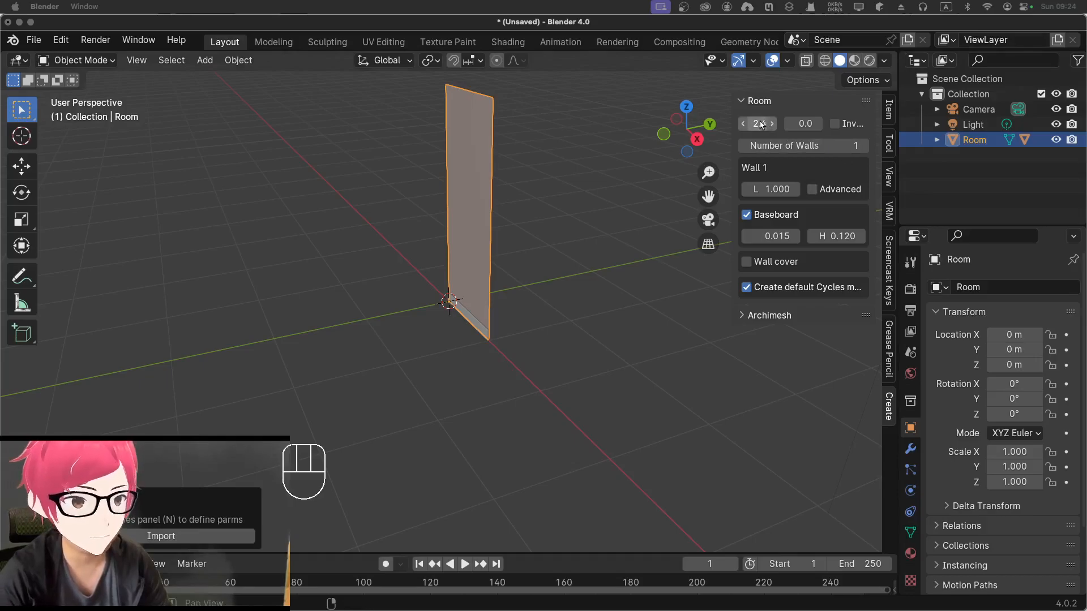
# Show the Room and Archimesh settings and give the room's single wall a slight thickness
pyautogui.click(789, 103)
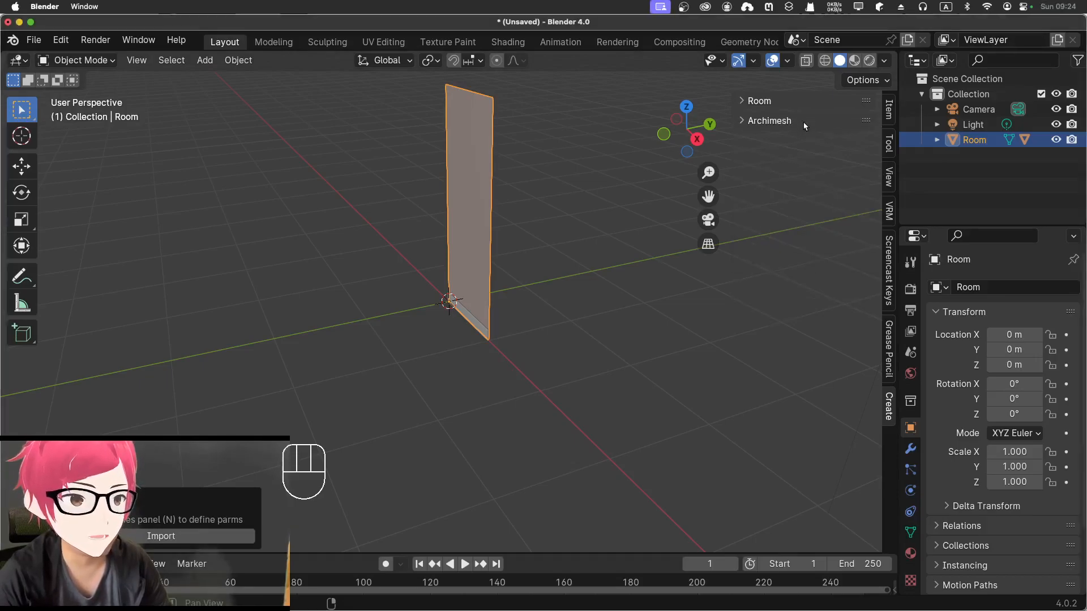
pyautogui.click(747, 121)
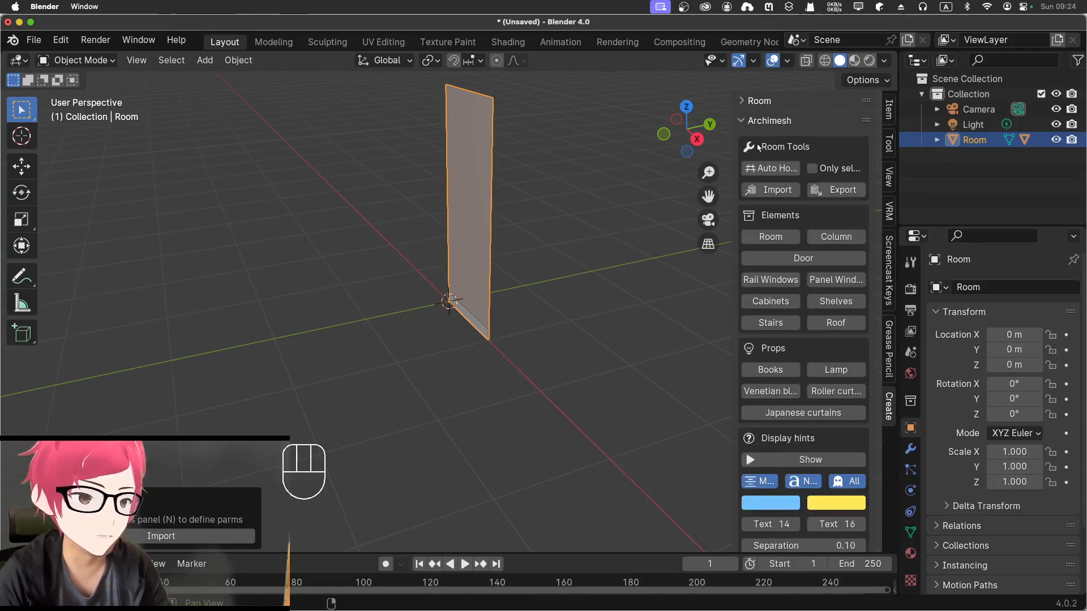
pyautogui.click(744, 103)
pyautogui.moveTo(800, 127); pyautogui.dragTo(803, 128)
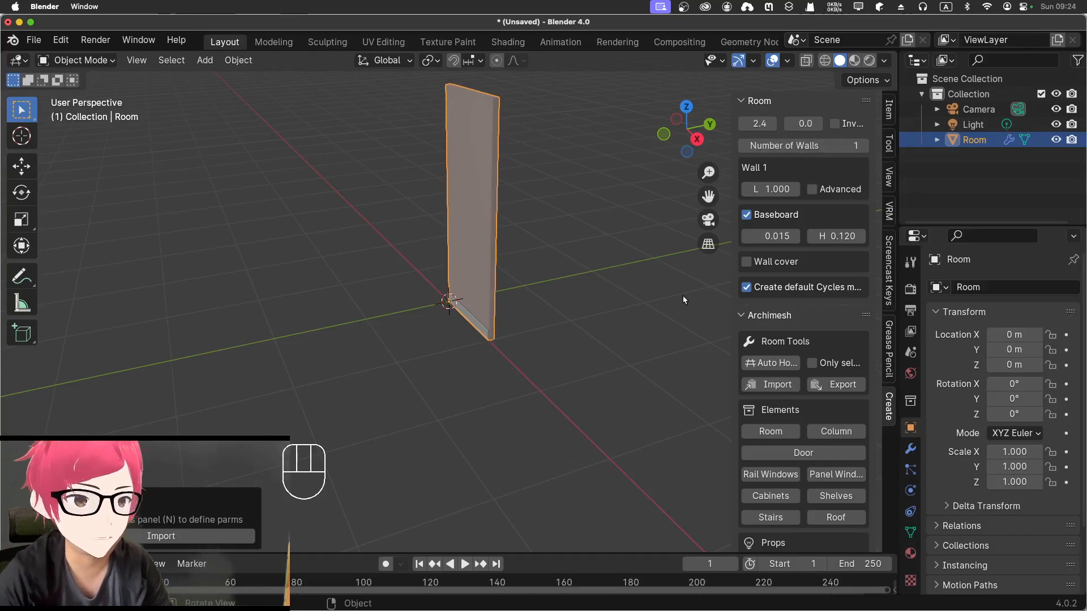
pyautogui.moveTo(591, 287); pyautogui.dragTo(563, 286, button='middle')
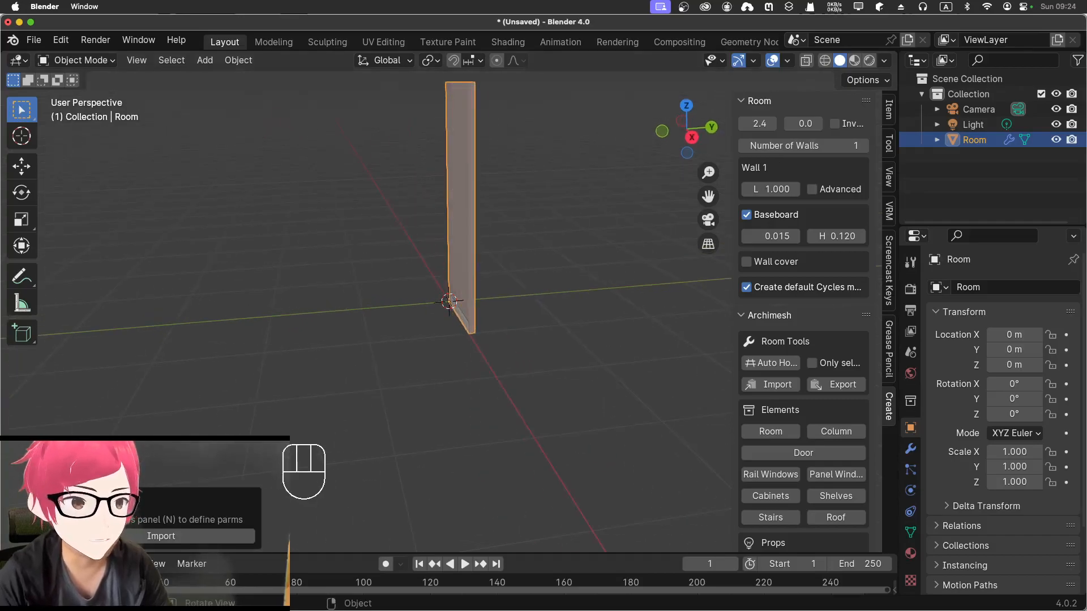
# Display the viewport in Rendered shading and set the render engine to Cycles
pyautogui.click(869, 60)
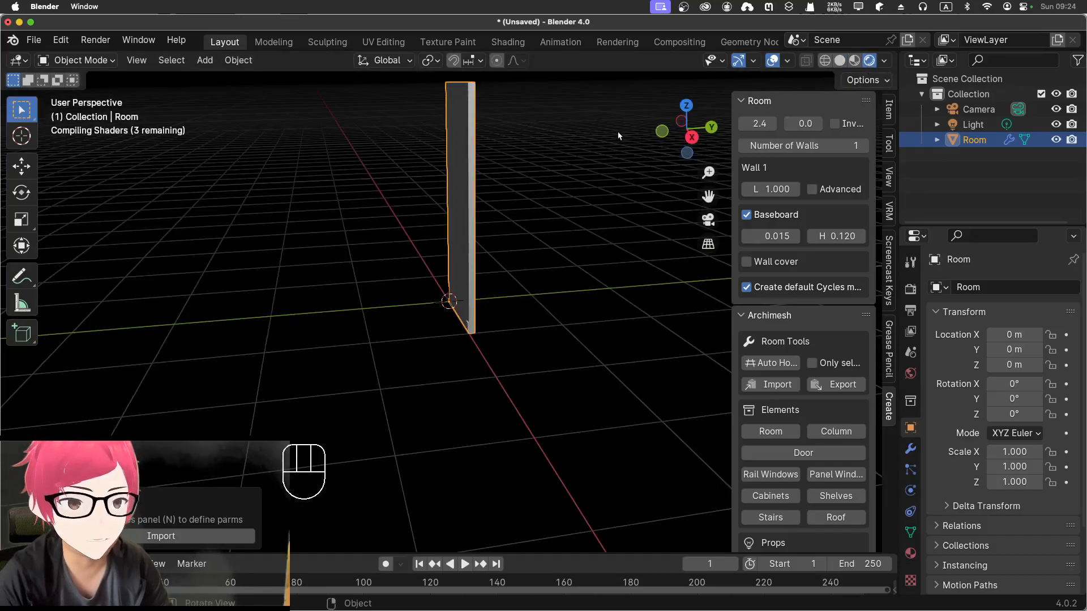
pyautogui.click(910, 290)
pyautogui.click(1013, 287)
pyautogui.click(1009, 338)
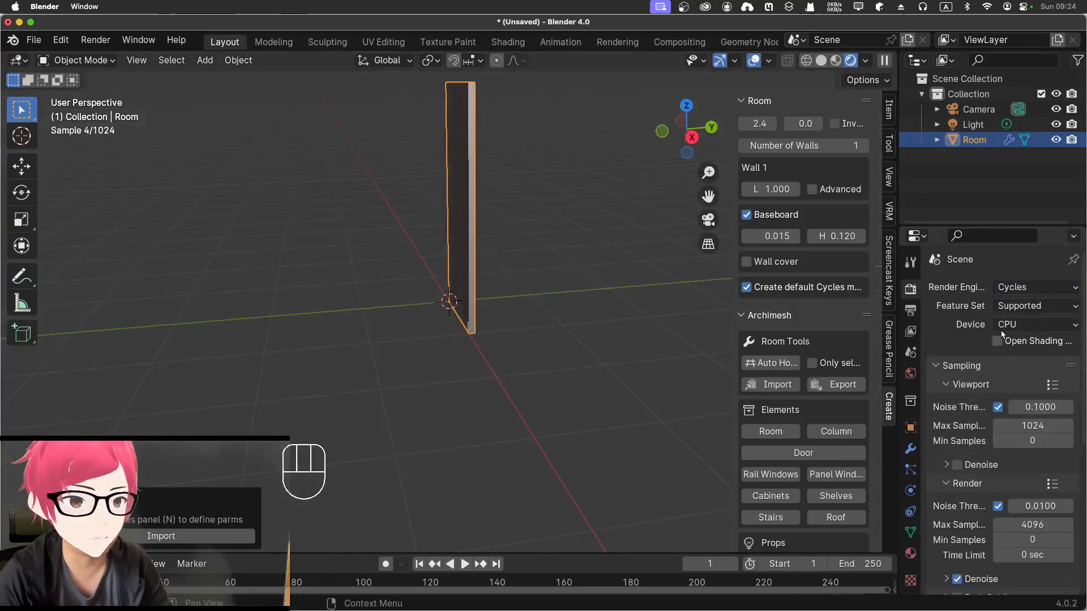
pyautogui.moveTo(581, 226)
pyautogui.mouseDown(button='middle')
pyautogui.moveTo(677, 203)
pyautogui.moveTo(582, 229)
pyautogui.moveTo(597, 235)
pyautogui.mouseUp(button='middle')
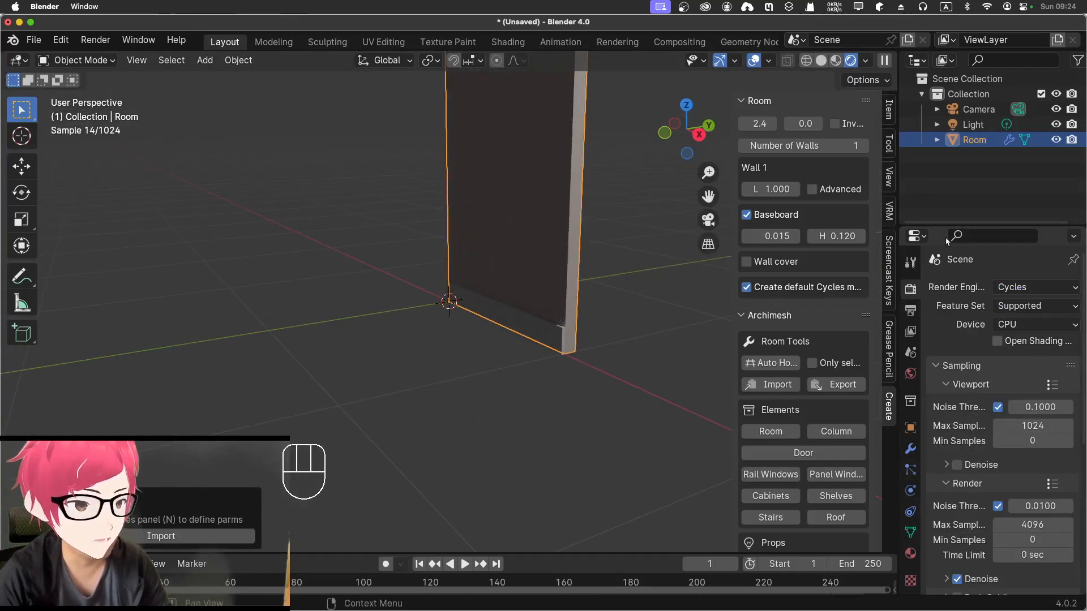
pyautogui.scroll(-2, 626, 316)
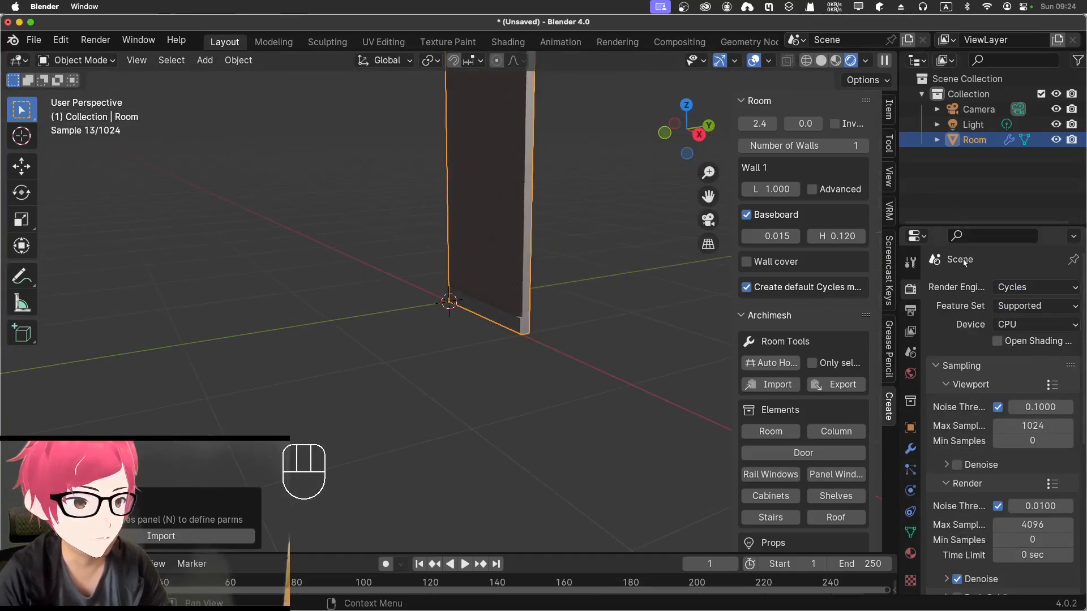
# Set the render engine to EEVEE
pyautogui.click(1001, 289)
pyautogui.click(1003, 304)
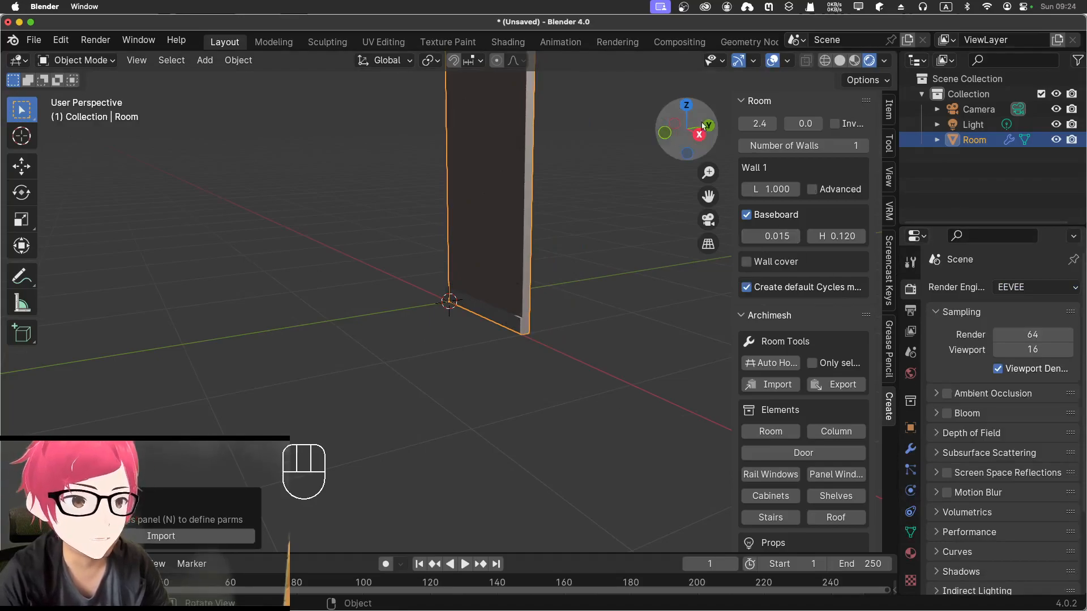
pyautogui.hscroll(2, 648, 236)
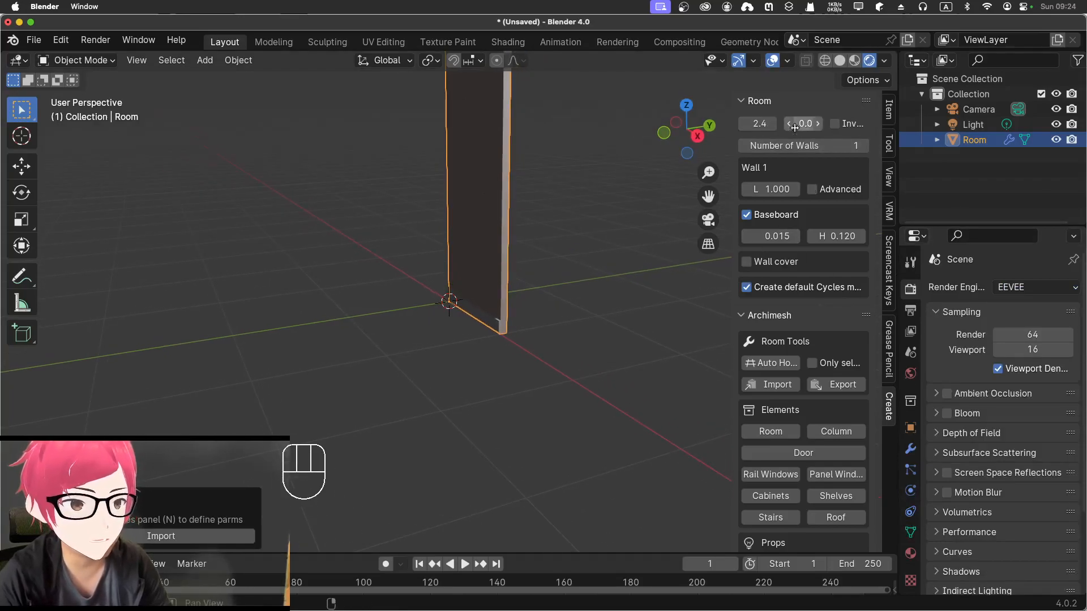
# Set the room's wall height to 3.0
pyautogui.click(755, 123)
pyautogui.write('3')
pyautogui.press('Return')
pyautogui.click(755, 123)
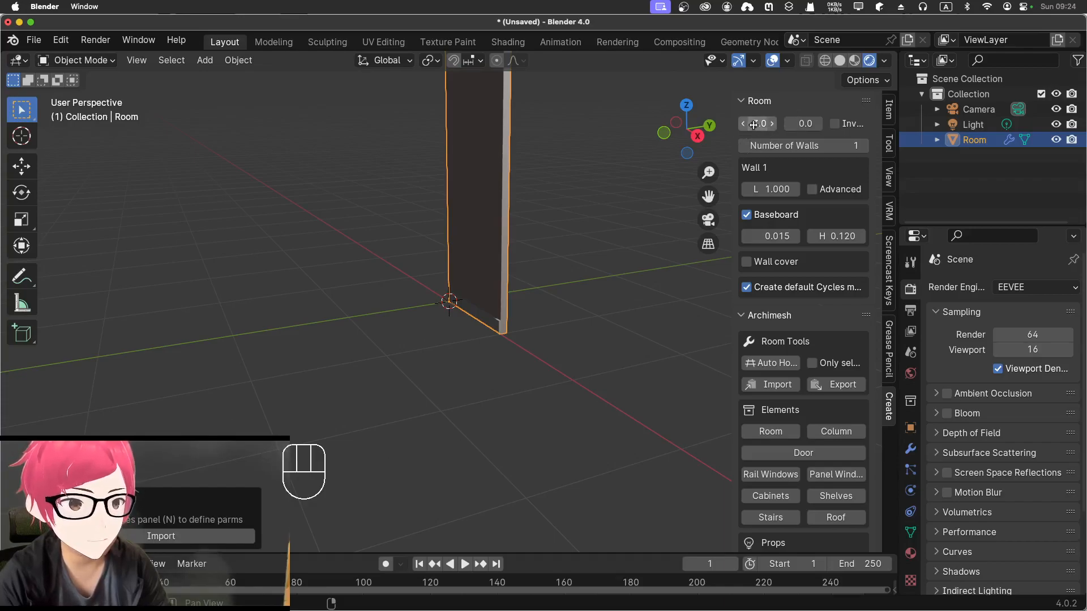
pyautogui.scroll(-5, 636, 178)
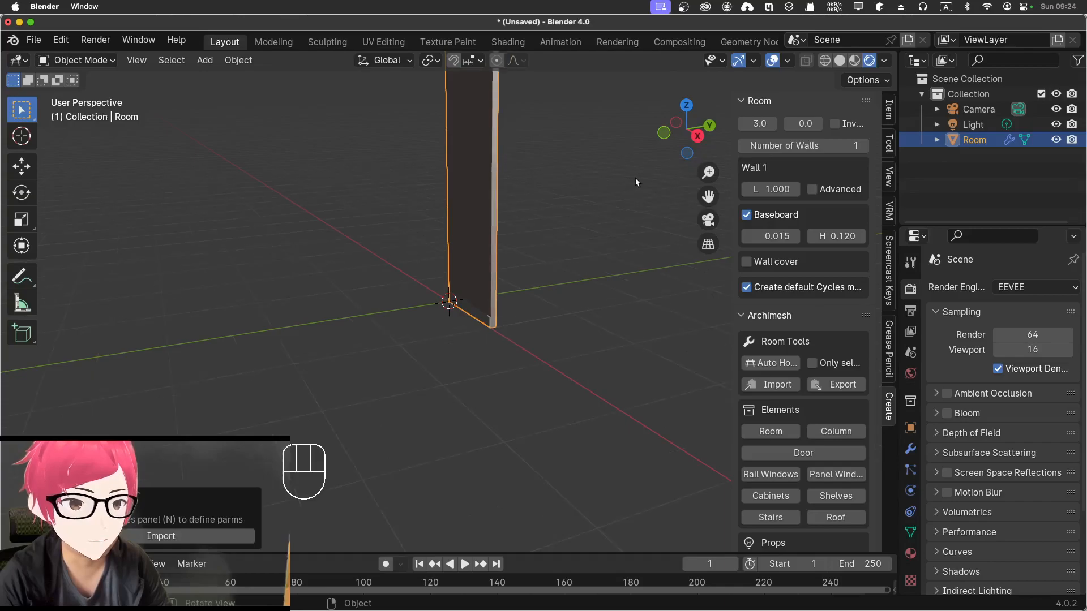
pyautogui.keyDown('shift'); pyautogui.moveTo(623, 188); pyautogui.dragTo(558, 294, button='middle'); pyautogui.keyUp('shift')
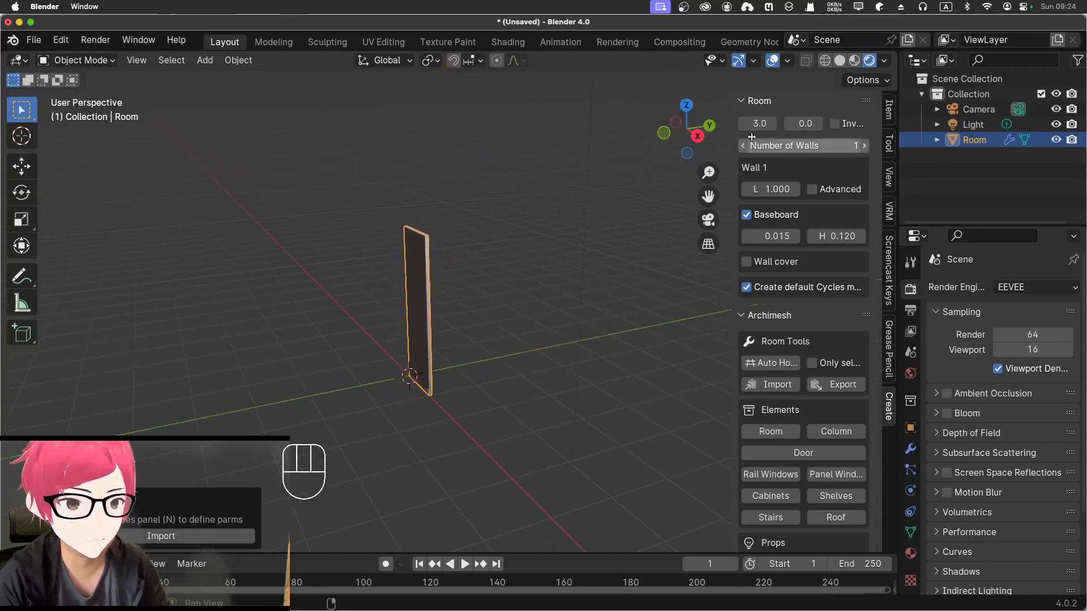
# Raise the room's wall height to 4.6 and deselect the room
pyautogui.moveTo(764, 123); pyautogui.dragTo(793, 126)
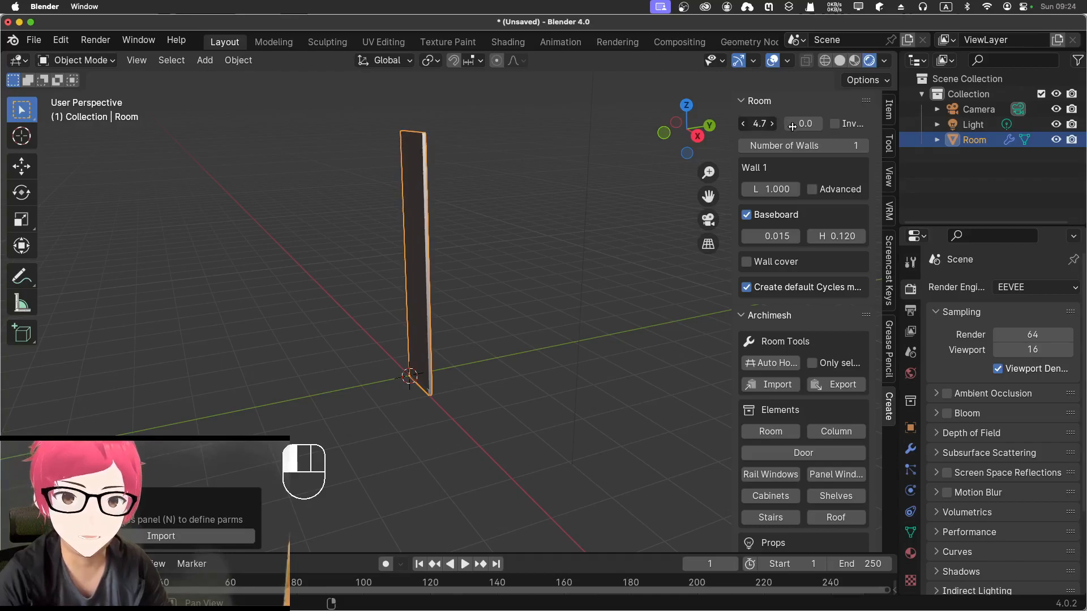
pyautogui.moveTo(792, 126); pyautogui.dragTo(790, 126)
pyautogui.click(459, 219)
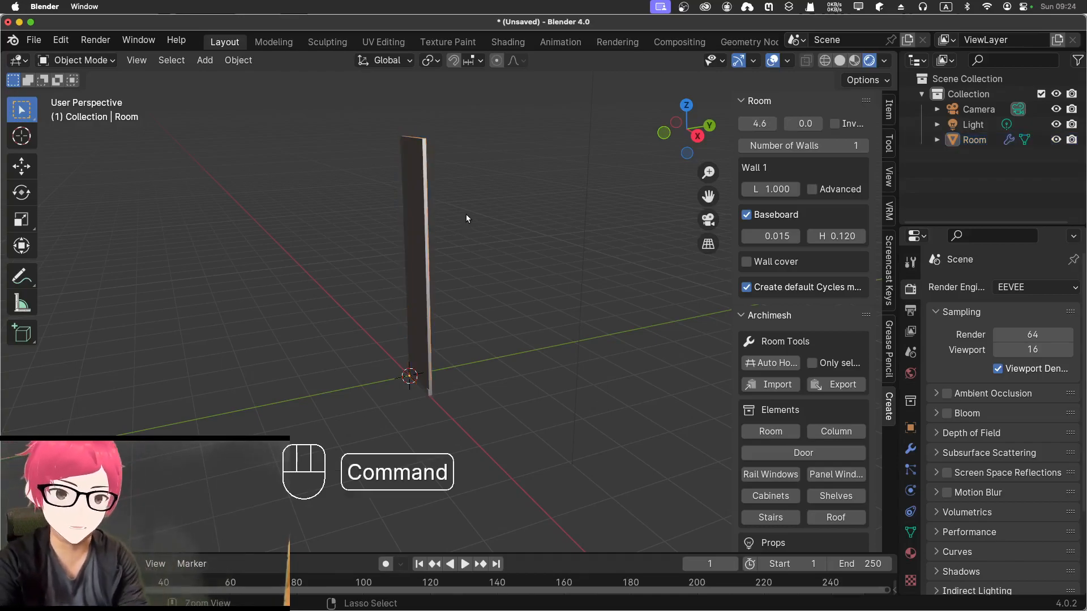
# Undo the room's recent wall height changes
pyautogui.press('super+z')
pyautogui.press('super+z')
pyautogui.press('super+z')
pyautogui.press('super+z')
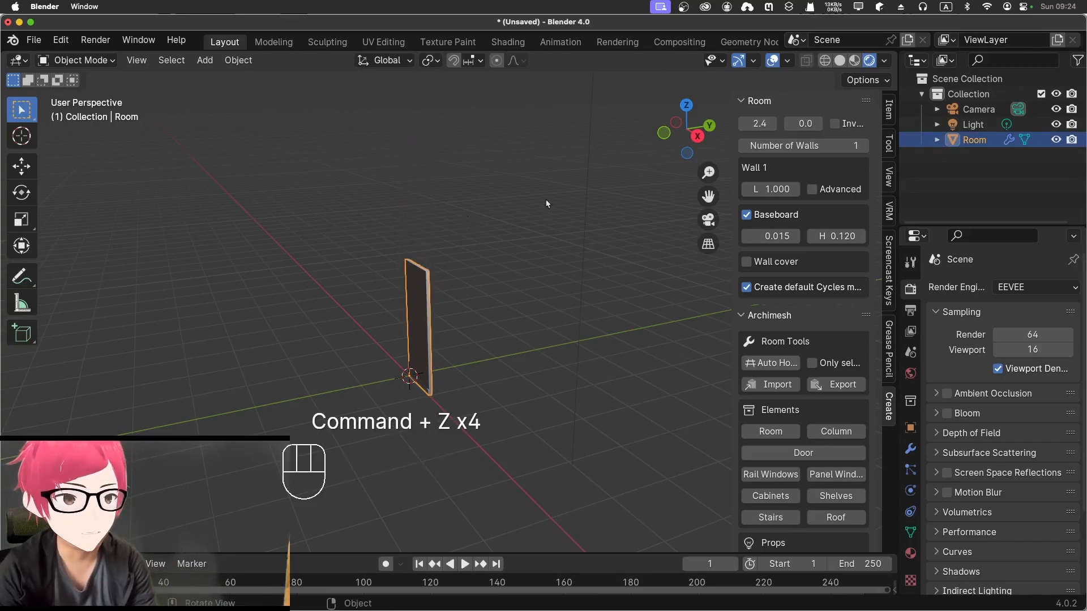
# Set the room's wall thickness to 0.09 and widen the sidebar so the full parameter labels can be read
pyautogui.scroll(5, 440, 410)
pyautogui.keyDown('shift'); pyautogui.moveTo(440, 411); pyautogui.dragTo(467, 346, button='middle'); pyautogui.keyUp('shift')
pyautogui.moveTo(483, 393); pyautogui.dragTo(485, 386, button='middle')
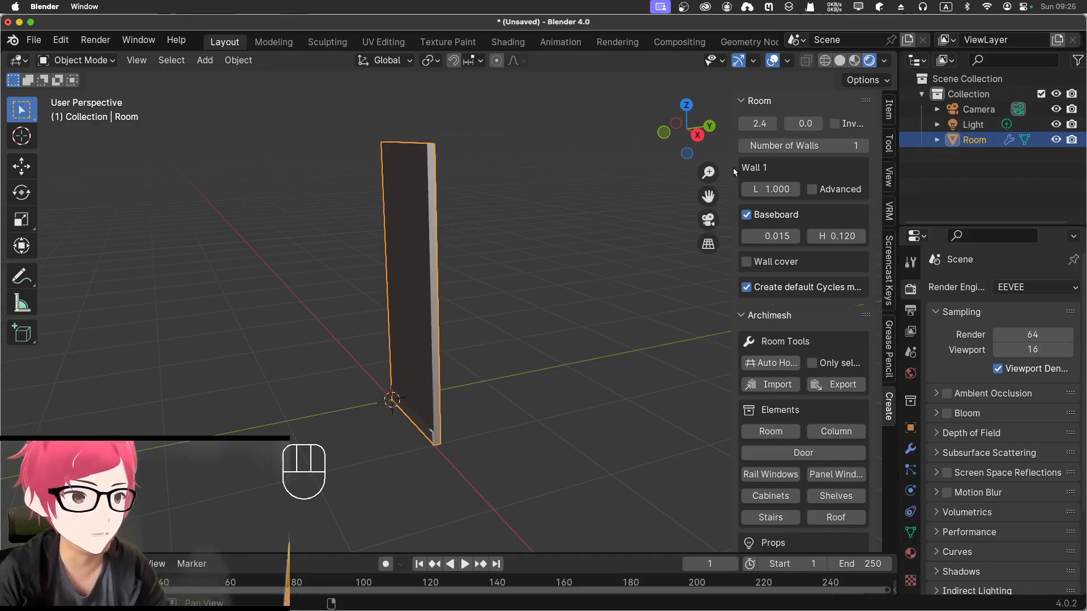
pyautogui.moveTo(808, 123); pyautogui.dragTo(804, 126)
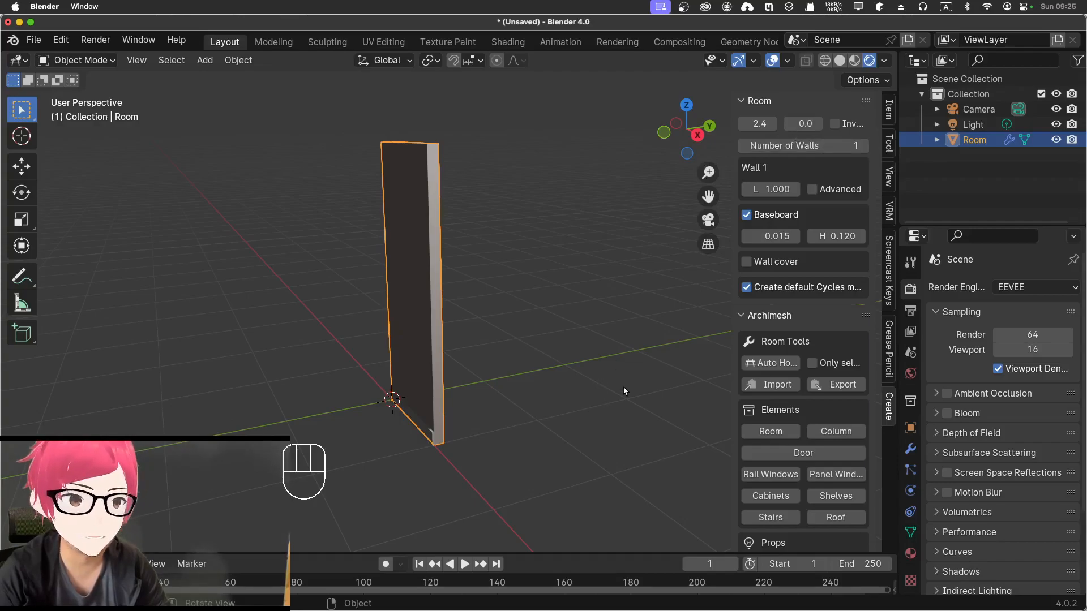
pyautogui.moveTo(731, 160); pyautogui.dragTo(662, 161)
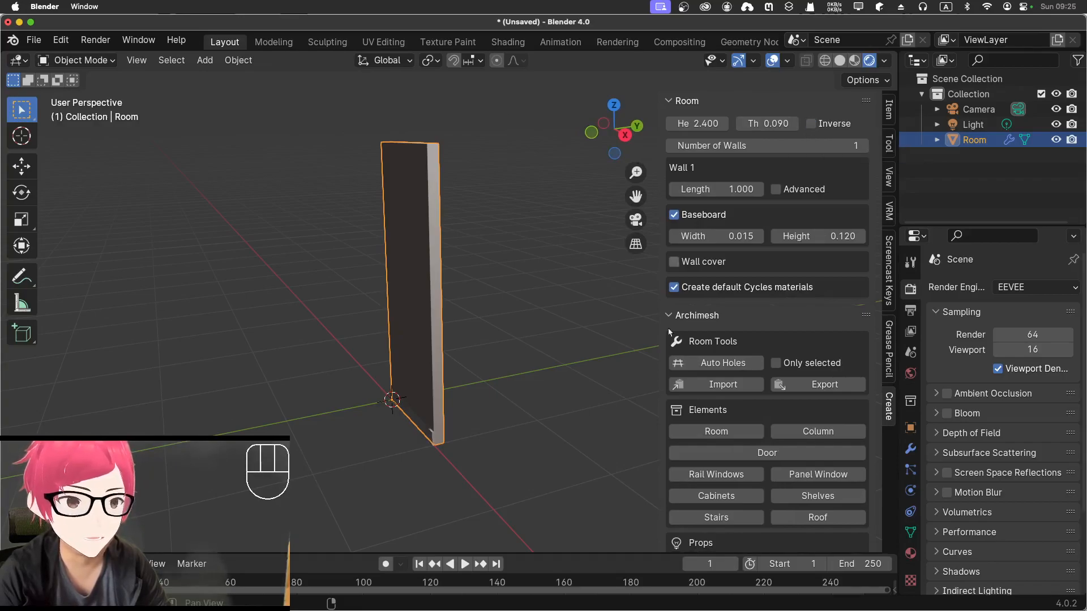
# Toggle the room's Inverse option several times to compare both wall orientations, leaving it enabled
pyautogui.scroll(4, 446, 450)
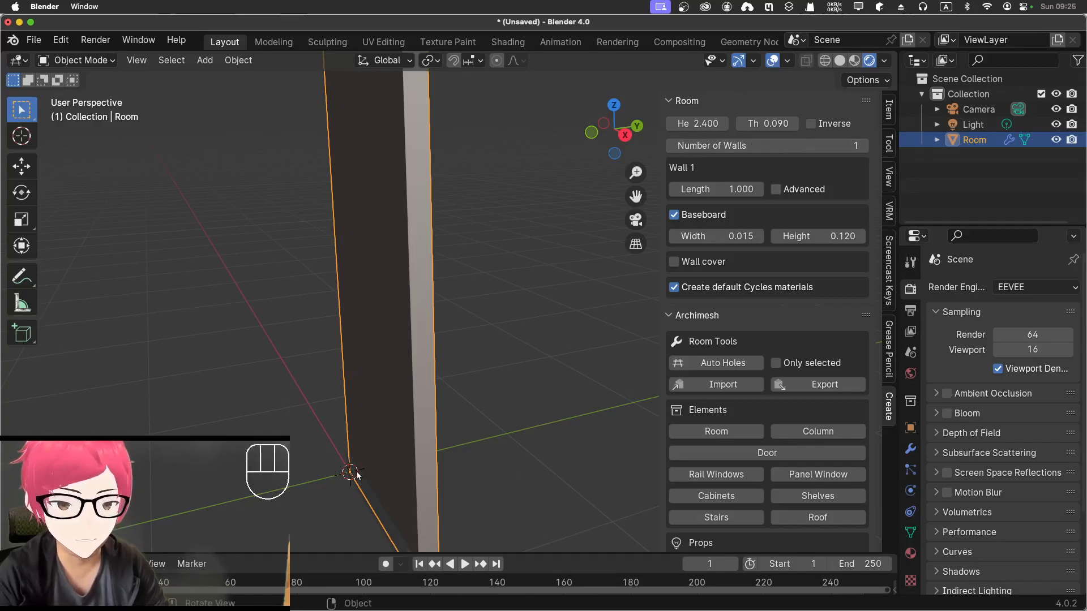
pyautogui.scroll(-4, 589, 413)
pyautogui.click(810, 124)
pyautogui.moveTo(520, 470); pyautogui.dragTo(502, 406, button='middle')
pyautogui.click(814, 125)
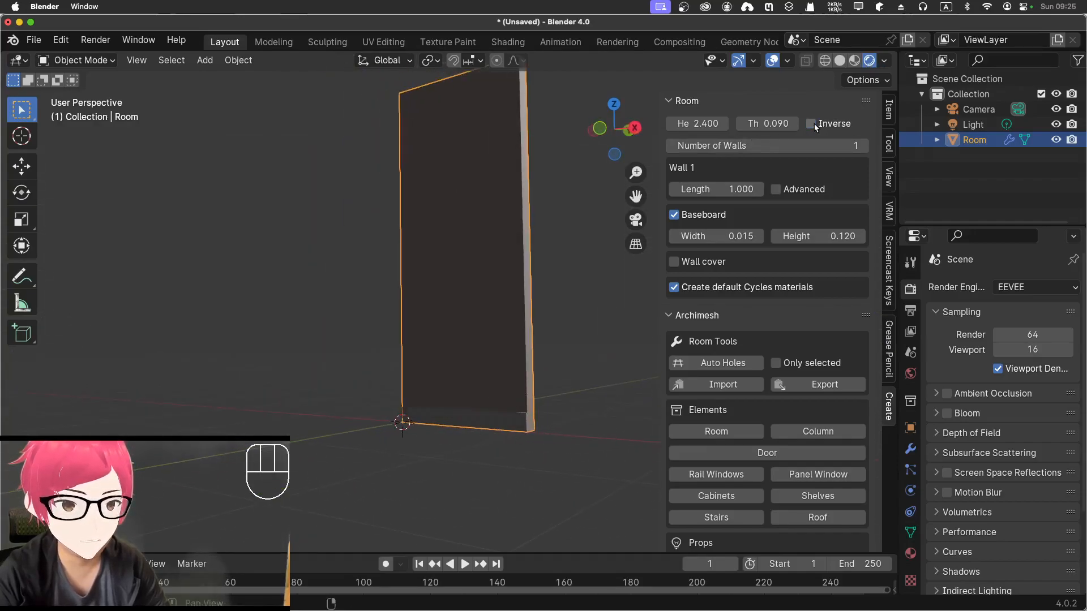
pyautogui.click(813, 125)
pyautogui.click(813, 124)
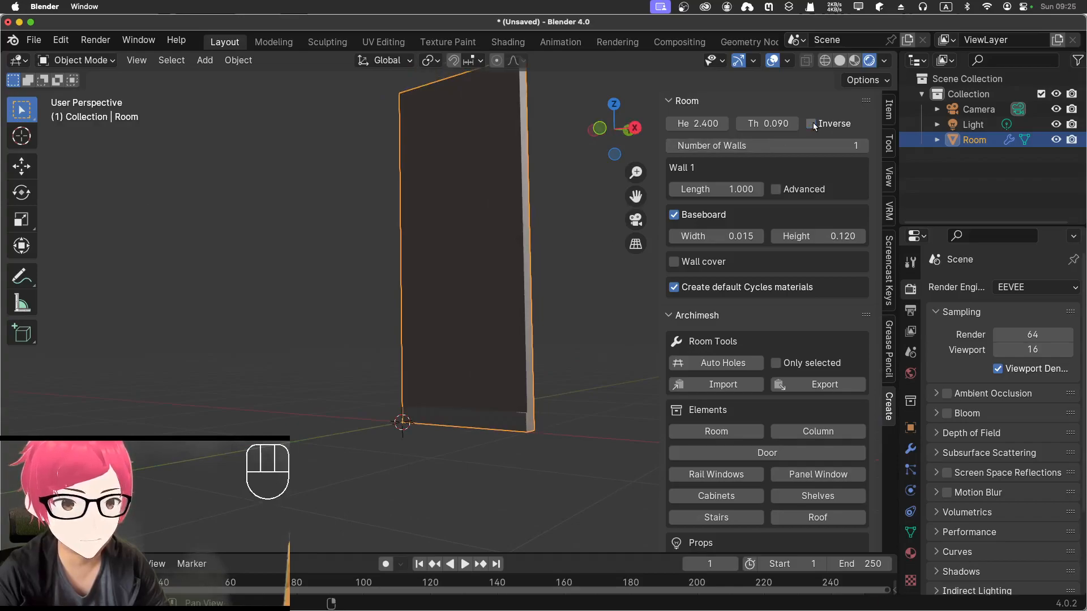
pyautogui.click(811, 124)
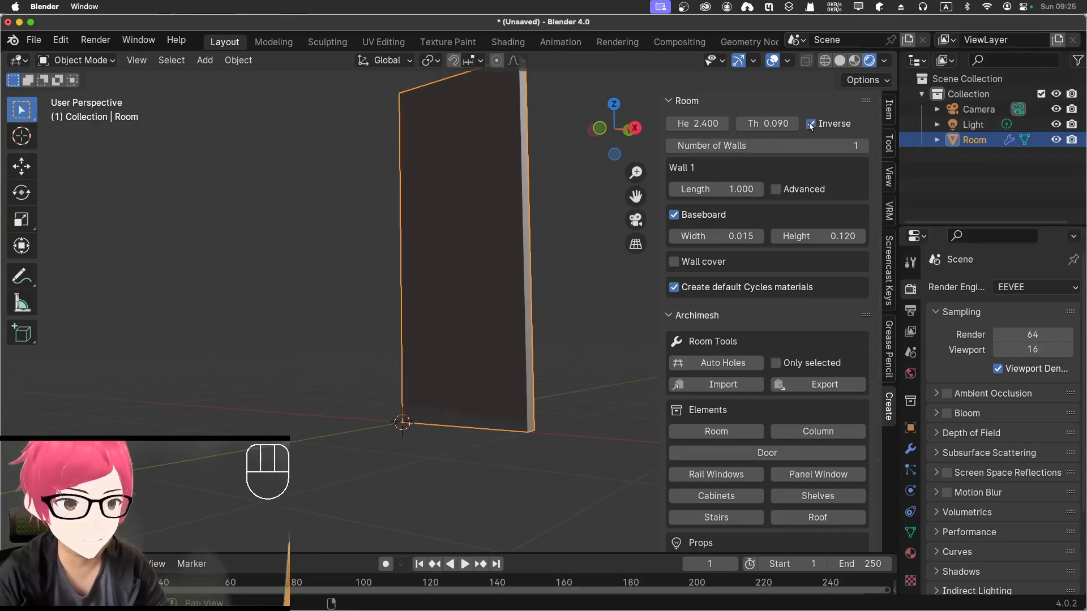
pyautogui.moveTo(503, 164); pyautogui.dragTo(786, 376, button='middle')
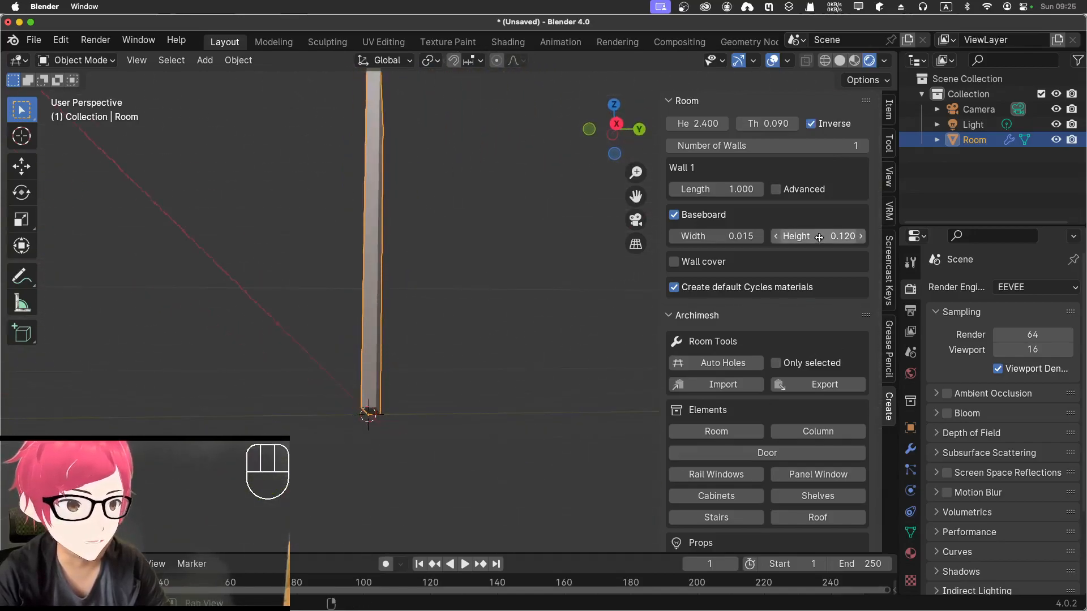
# Display the viewport in Solid shading and switch the room's Inverse option off and on again
pyautogui.click(840, 60)
pyautogui.moveTo(467, 250)
pyautogui.mouseDown(button='middle')
pyautogui.moveTo(558, 254)
pyautogui.moveTo(563, 298)
pyautogui.moveTo(597, 272)
pyautogui.moveTo(440, 242)
pyautogui.mouseUp(button='middle')
pyautogui.click(816, 125)
pyautogui.click(817, 124)
pyautogui.moveTo(606, 193); pyautogui.dragTo(765, 195, button='middle')
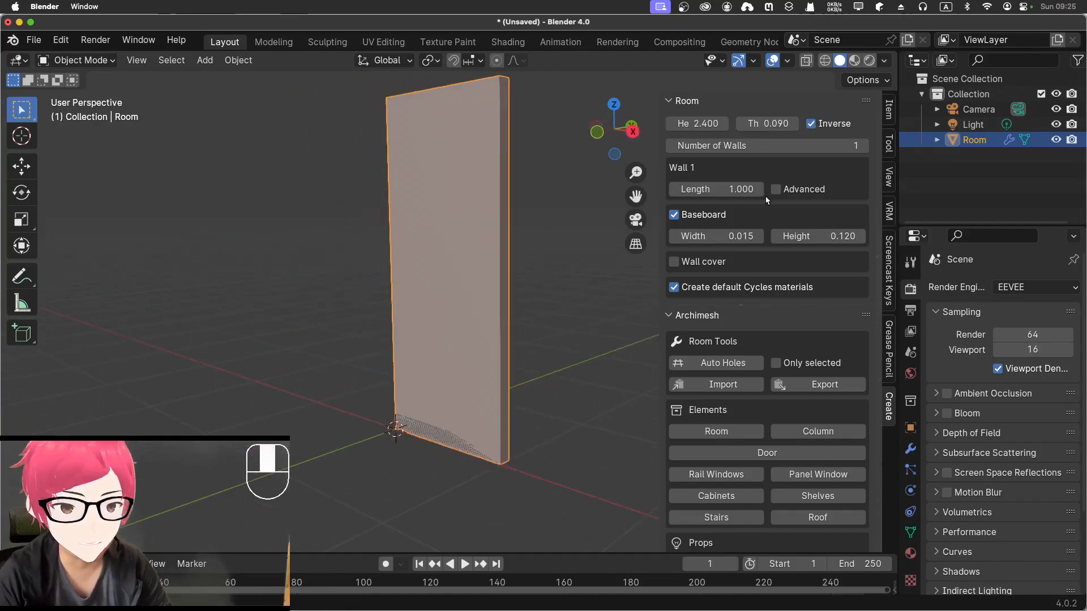
# Set the room's wall thickness to 0
pyautogui.moveTo(768, 122); pyautogui.dragTo(762, 122)
pyautogui.click(762, 122)
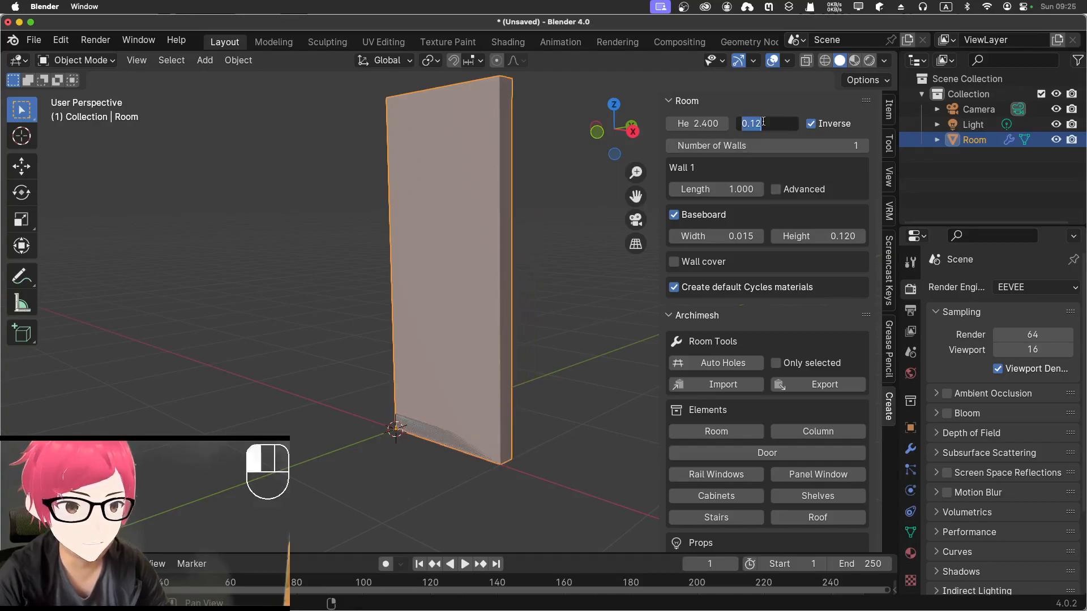
pyautogui.write('0')
pyautogui.press('Return')
pyautogui.moveTo(553, 282); pyautogui.dragTo(410, 253, button='middle')
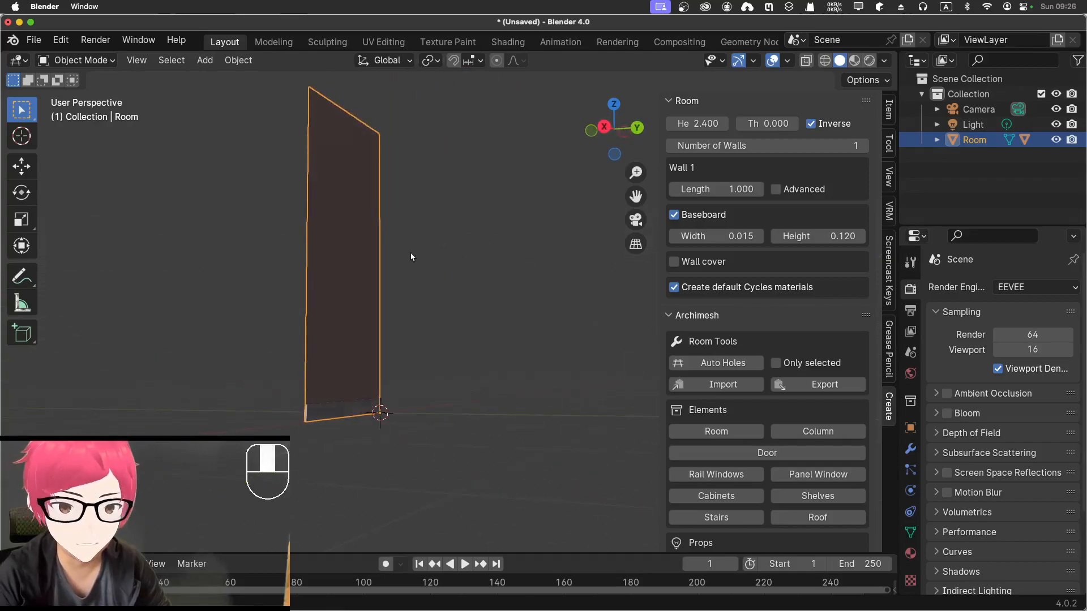
# Select the baseboard at the foot of the wall to check its Archimesh options
pyautogui.click(333, 410)
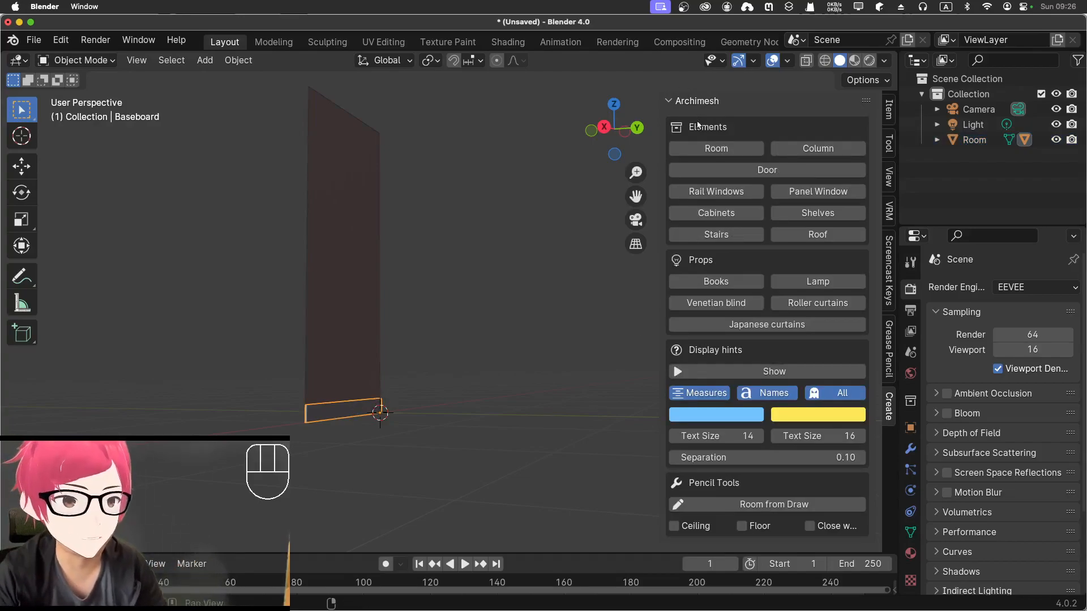
pyautogui.click(668, 105)
pyautogui.click(670, 104)
# Reselect the room's wall and turn off its Inverse option
pyautogui.click(242, 294)
pyautogui.moveTo(243, 293); pyautogui.dragTo(374, 294, button='middle')
pyautogui.click(418, 285)
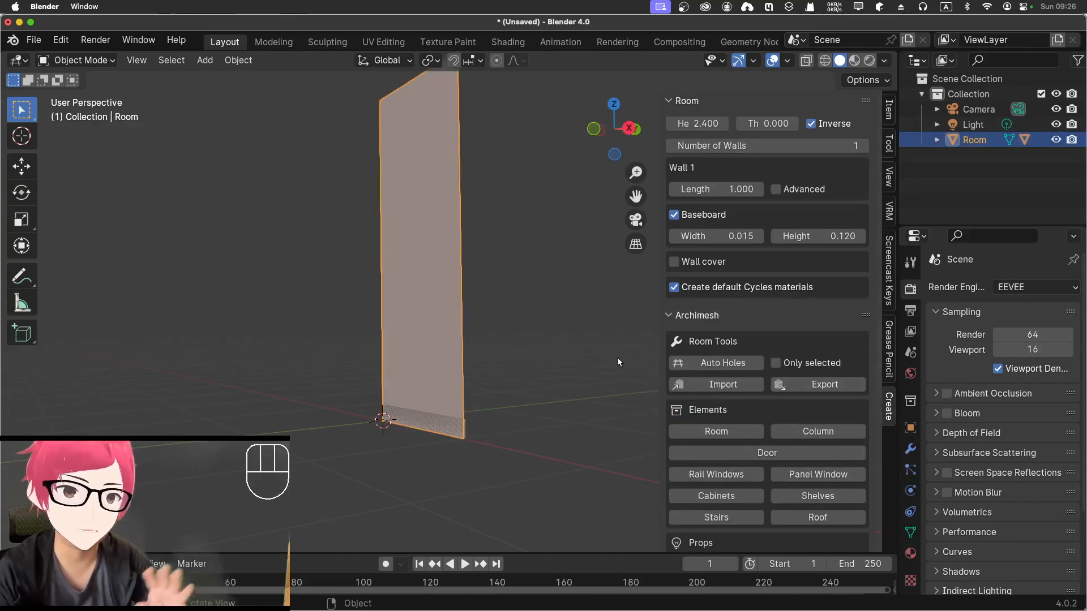
pyautogui.click(811, 124)
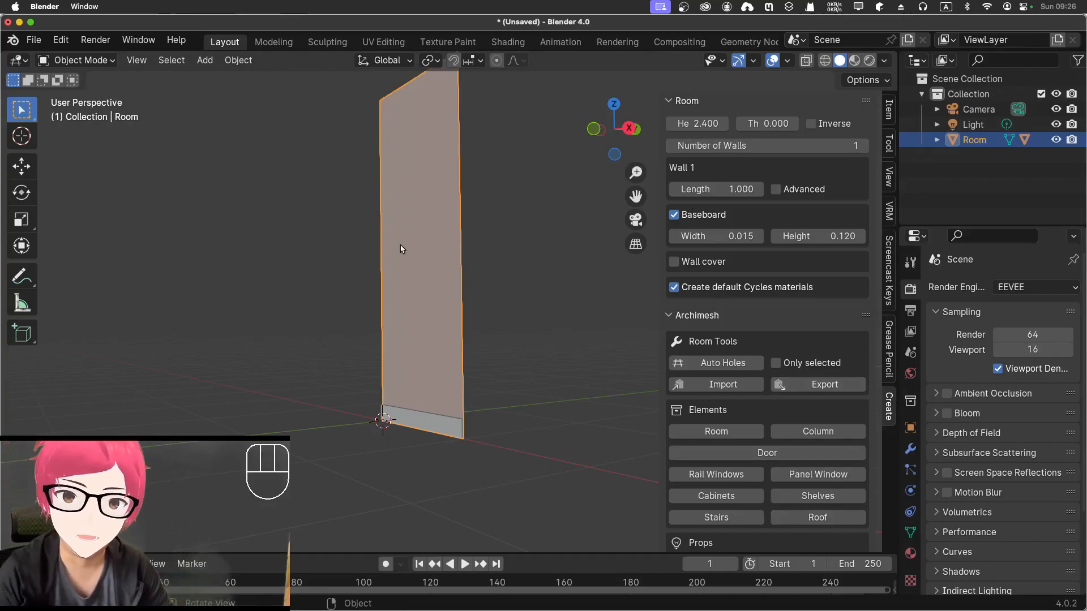
# Increase the length of Wall 1 to 1.75
pyautogui.moveTo(547, 317); pyautogui.dragTo(665, 208, button='middle')
pyautogui.moveTo(723, 189); pyautogui.dragTo(747, 189)
pyautogui.scroll(-4, 560, 296)
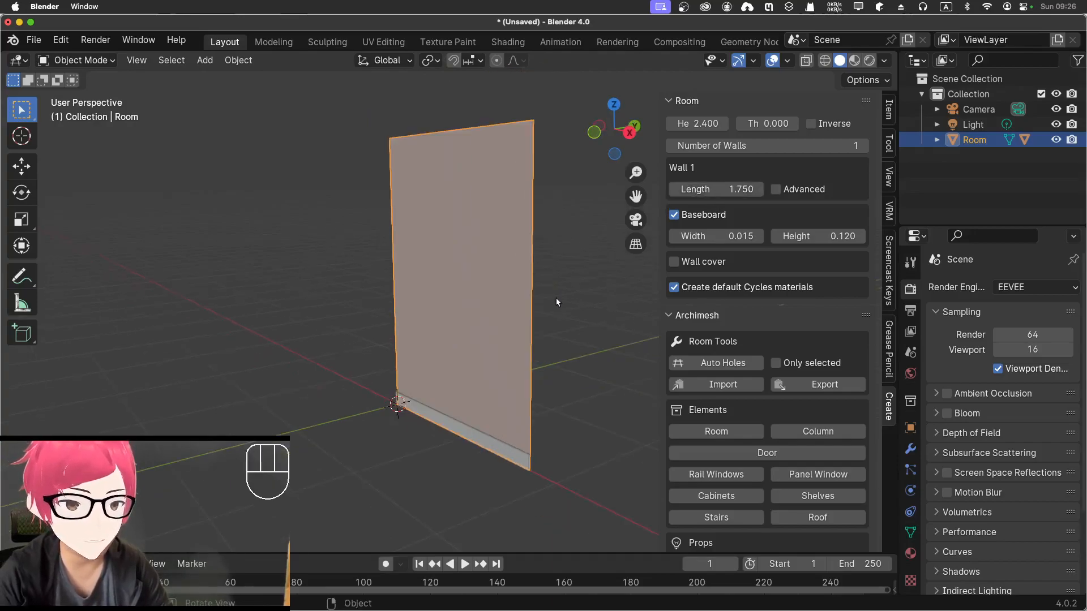
# Set the length of Wall 1 to 5
pyautogui.moveTo(561, 290); pyautogui.dragTo(609, 328, button='middle')
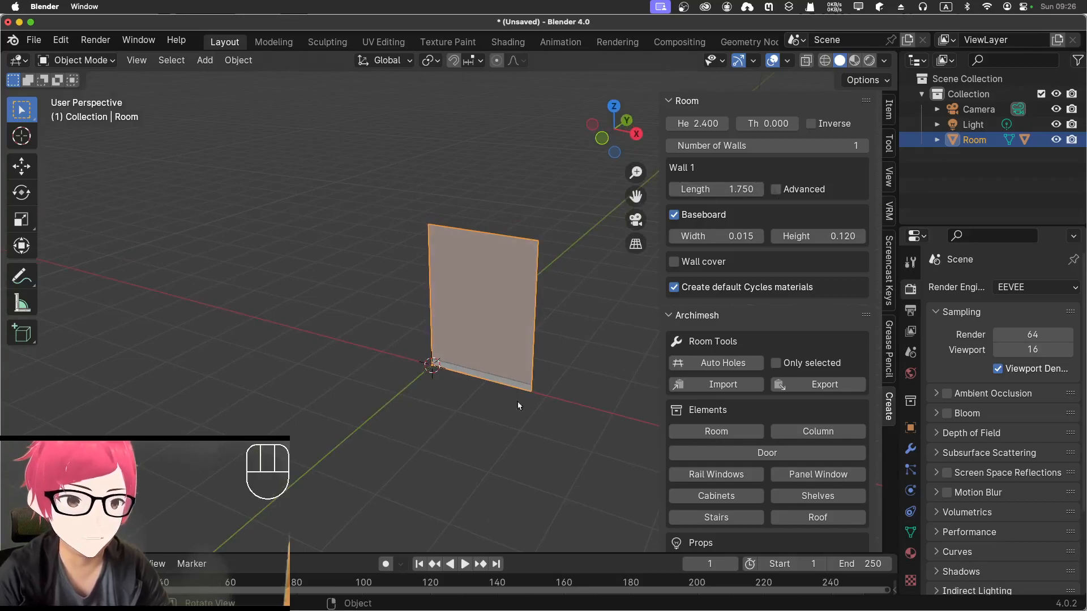
pyautogui.keyDown('shift'); pyautogui.moveTo(565, 451); pyautogui.dragTo(447, 406, button='middle'); pyautogui.keyUp('shift')
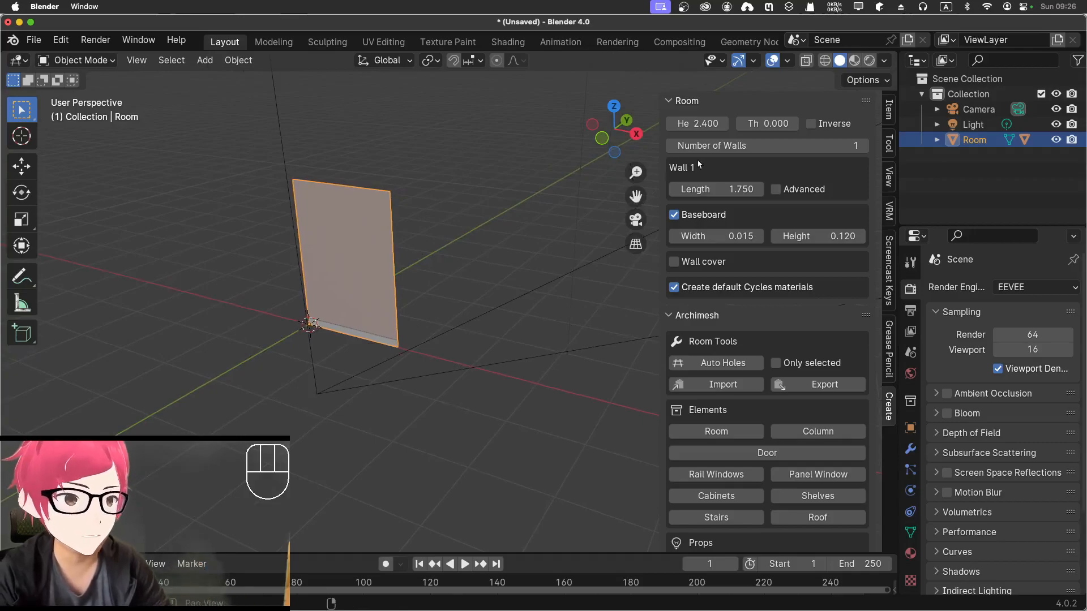
pyautogui.click(716, 188)
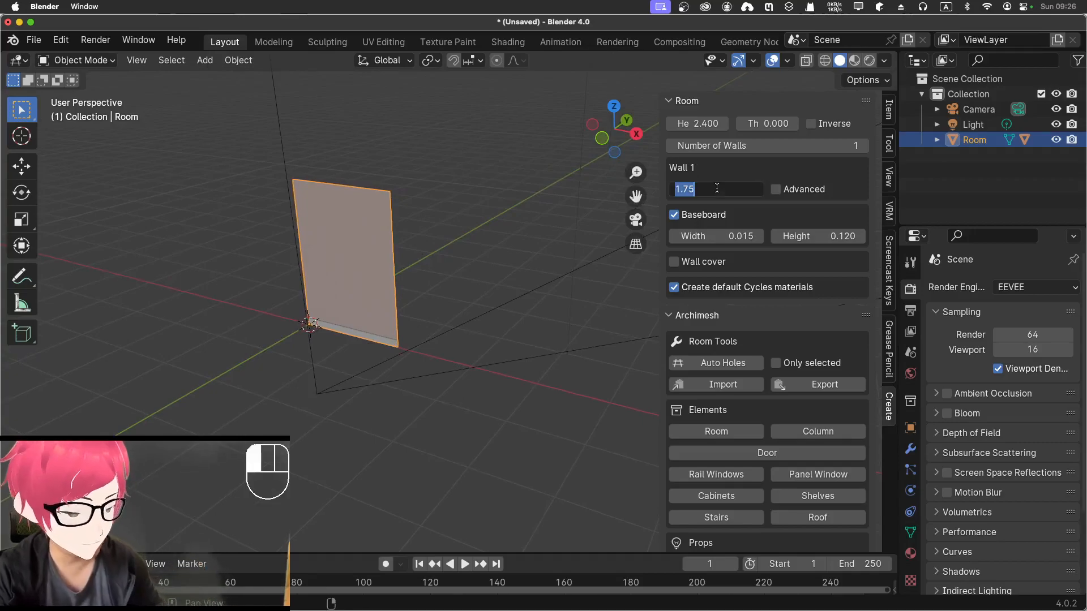
pyautogui.write('5')
pyautogui.press('Return')
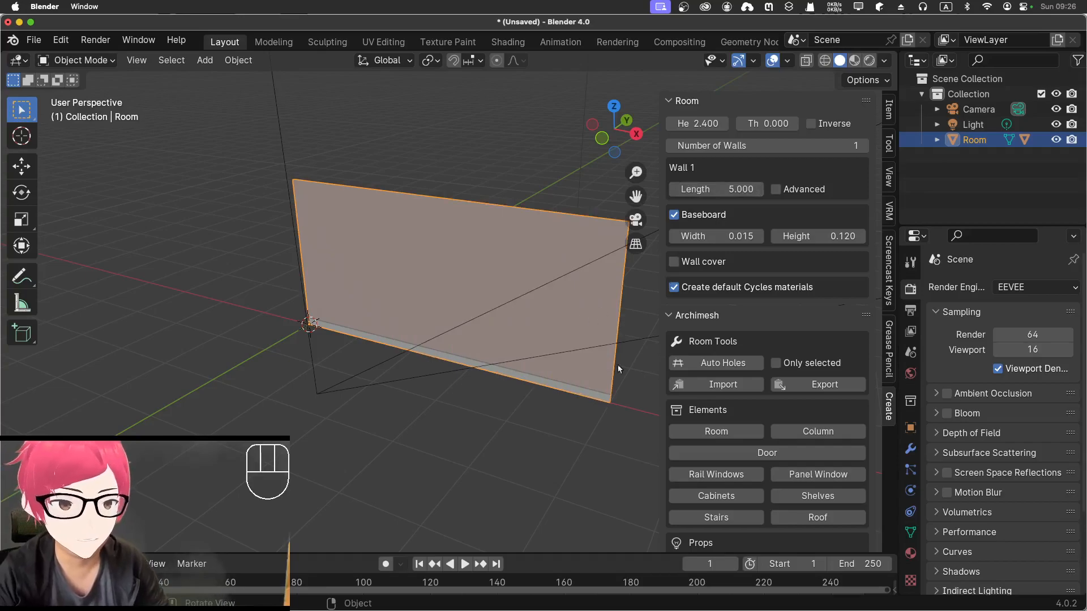
pyautogui.scroll(-4, 622, 366)
pyautogui.scroll(3, 629, 372)
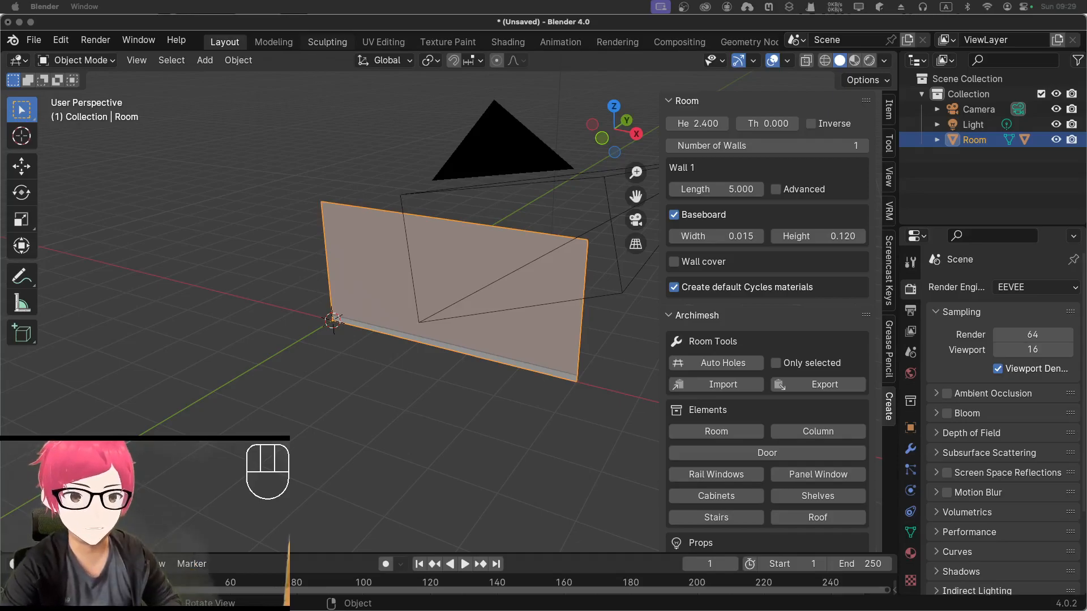
# Deselect the room, look through the scene camera and hide the sidebar
pyautogui.click(354, 180)
pyautogui.press('KP_0')
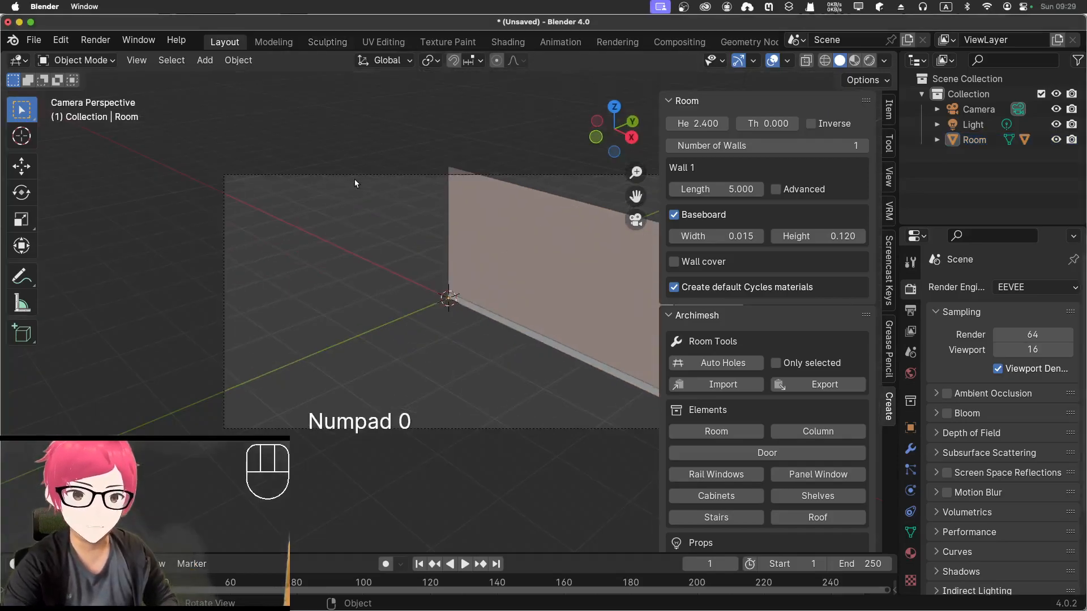
pyautogui.press('n')
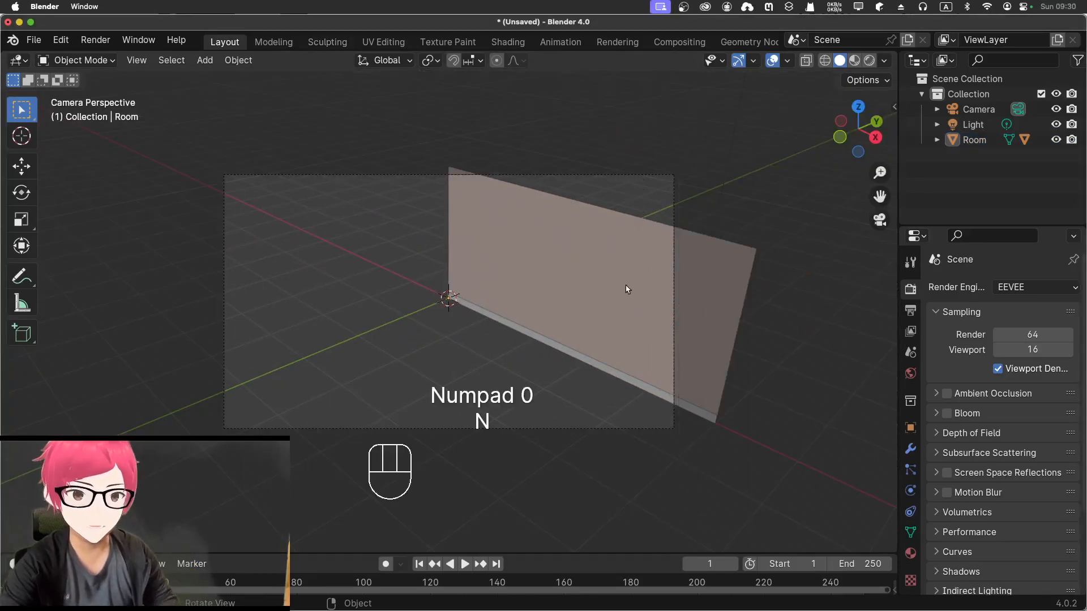
# Reposition the camera with fly navigation, raising it and moving it closer to the wall
pyautogui.hotkey('shift', '`')
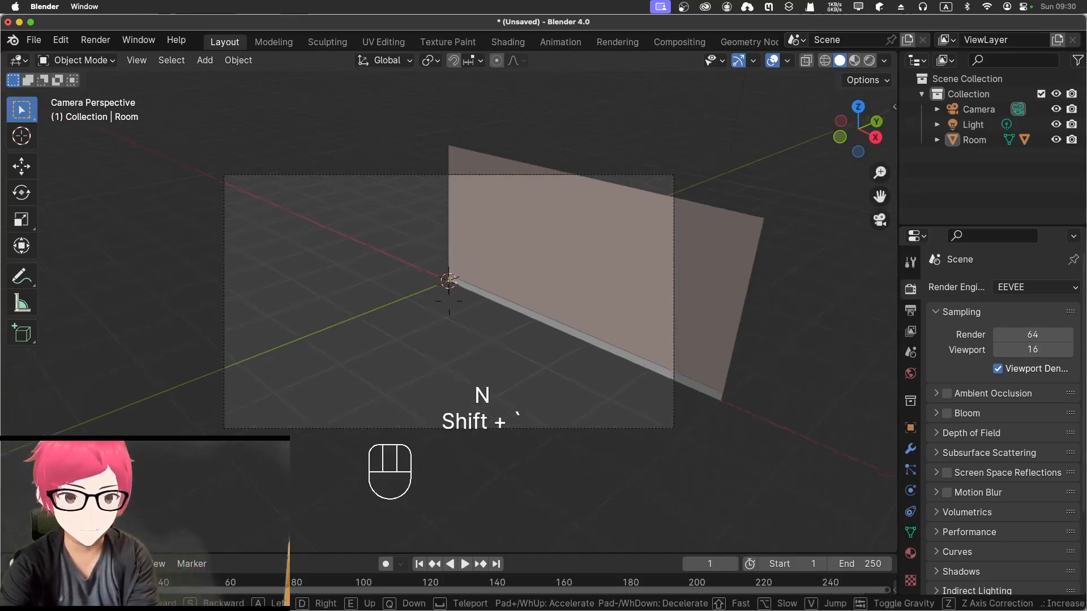
pyautogui.press('e')
pyautogui.press('w')
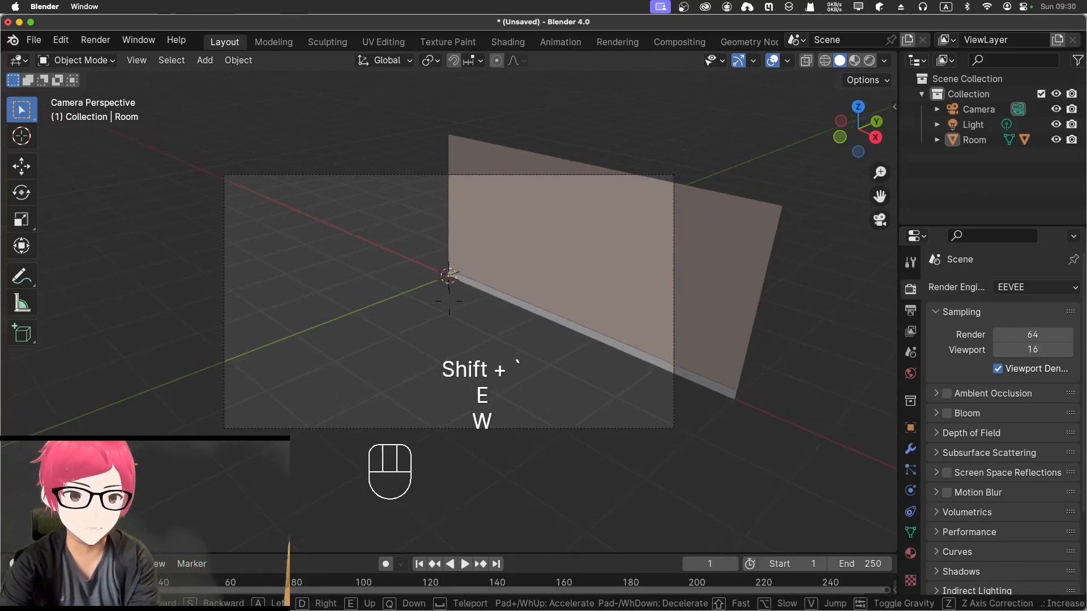
pyautogui.press('e')
pyautogui.press('w')
pyautogui.press('q')
pyautogui.press('e')
pyautogui.press('q')
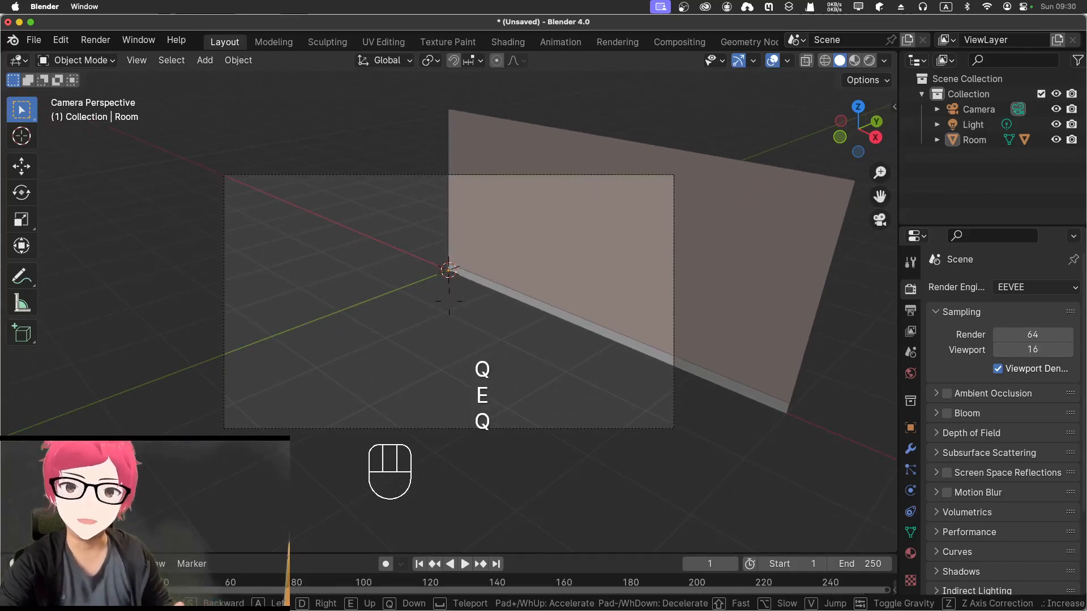
pyautogui.click(626, 289)
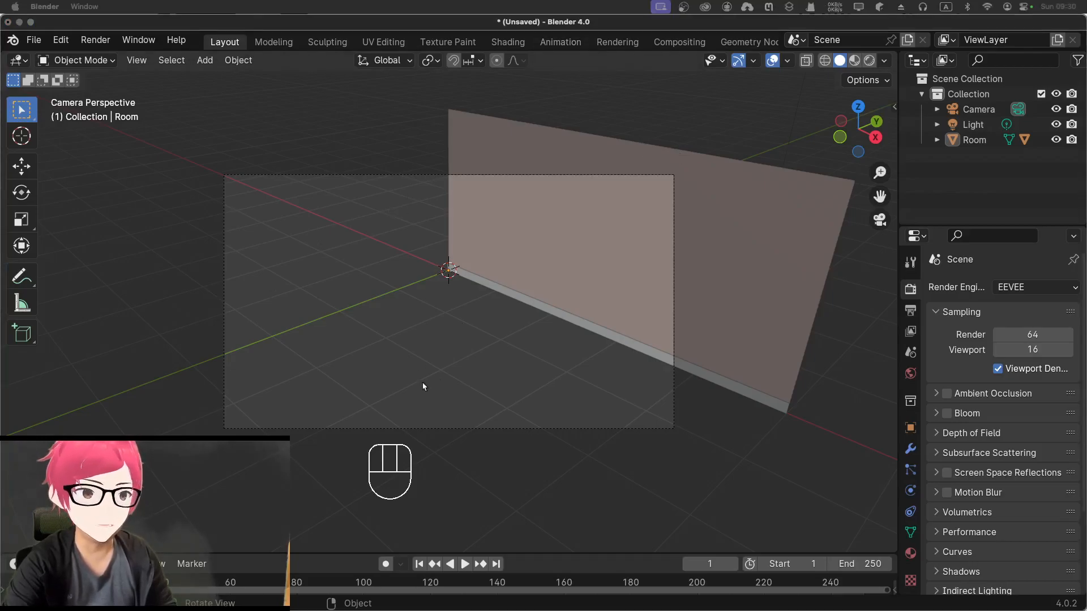
# Leave the camera view, select the room's wall and show its Archimesh parameters again
pyautogui.scroll(3, 422, 322)
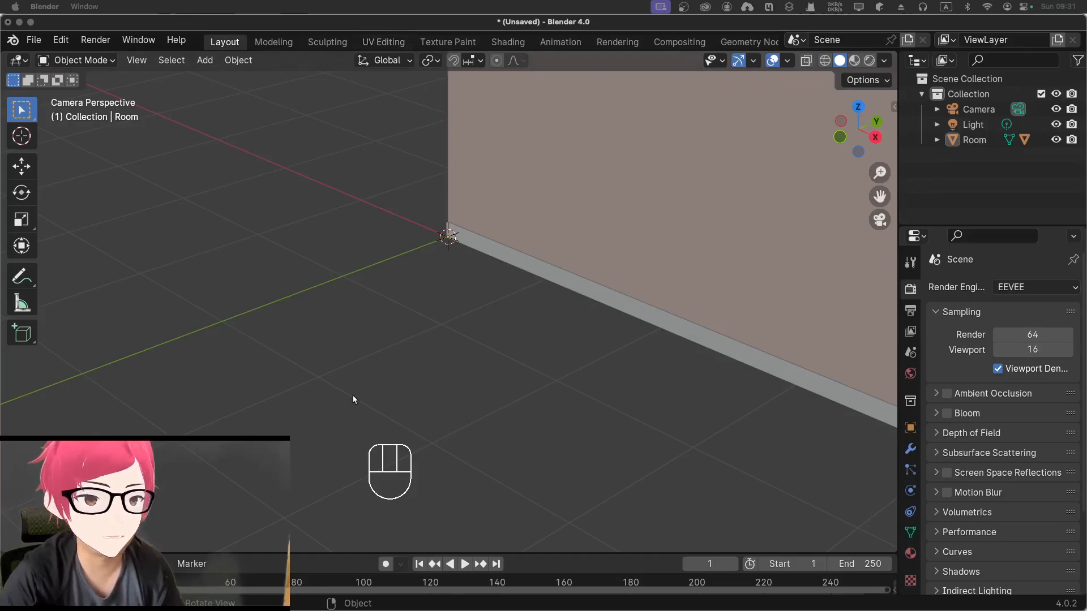
pyautogui.scroll(-5, 371, 367)
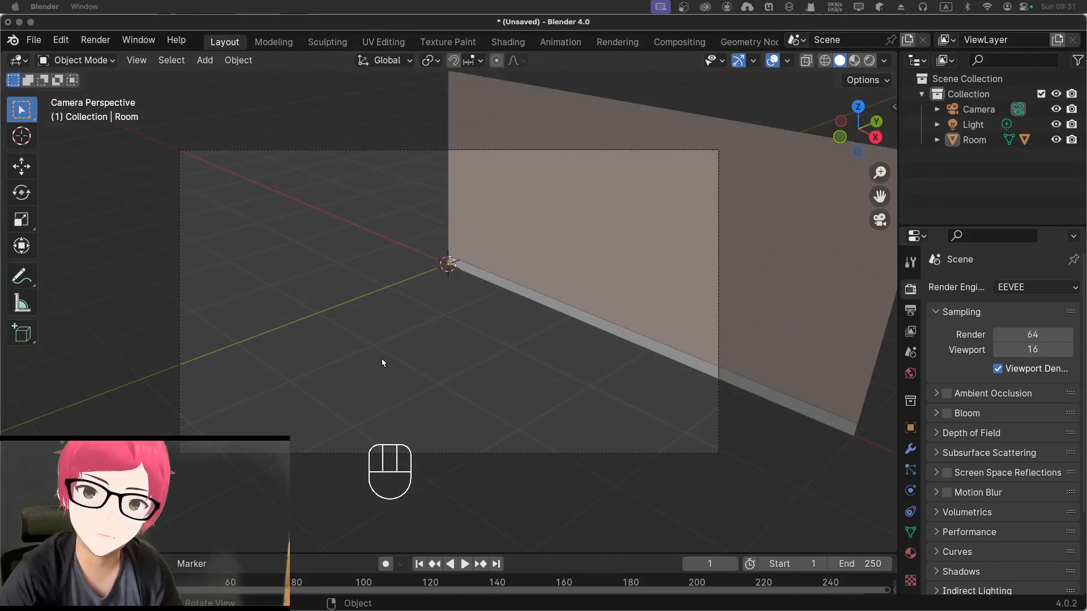
pyautogui.click(382, 359)
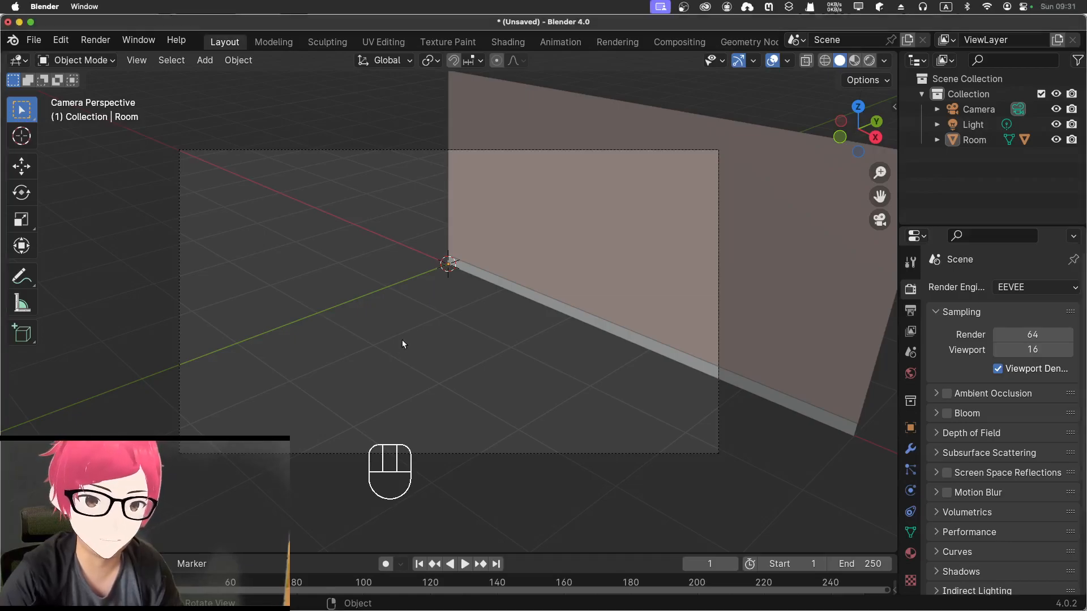
pyautogui.moveTo(390, 350); pyautogui.dragTo(640, 364, button='middle')
pyautogui.click(705, 323)
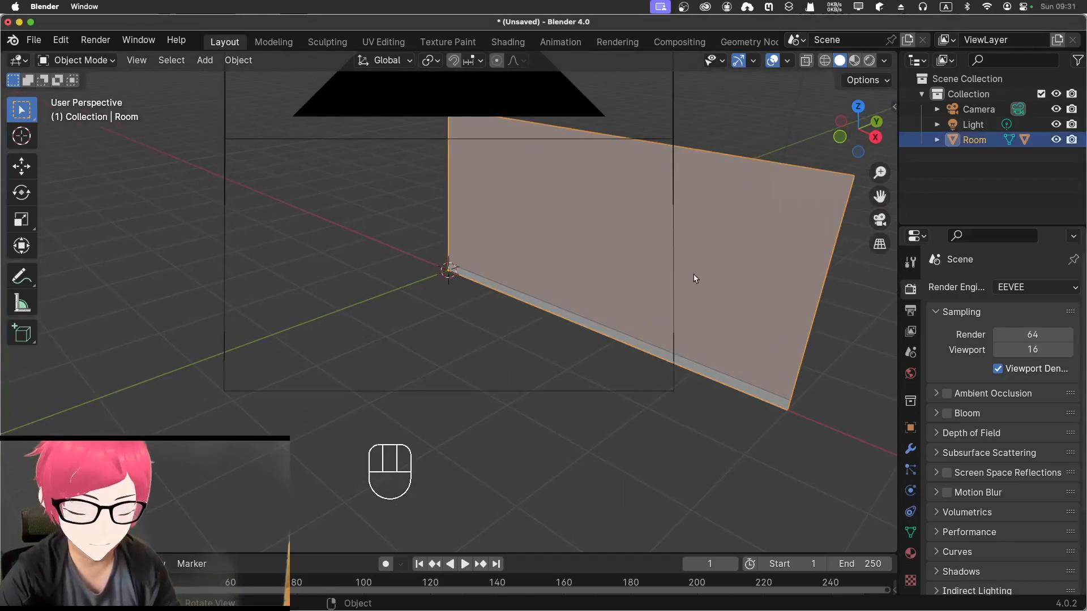
pyautogui.press('n')
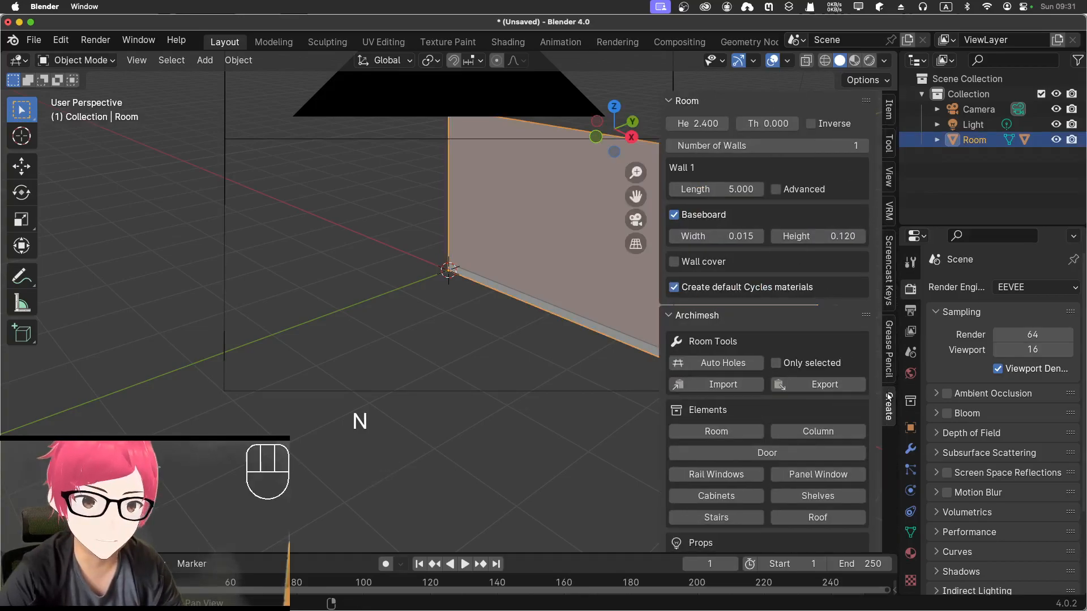
# Increase the room's number of walls to 3
pyautogui.scroll(-5, 514, 238)
pyautogui.keyDown('shift'); pyautogui.moveTo(562, 301); pyautogui.dragTo(339, 290, button='middle'); pyautogui.keyUp('shift')
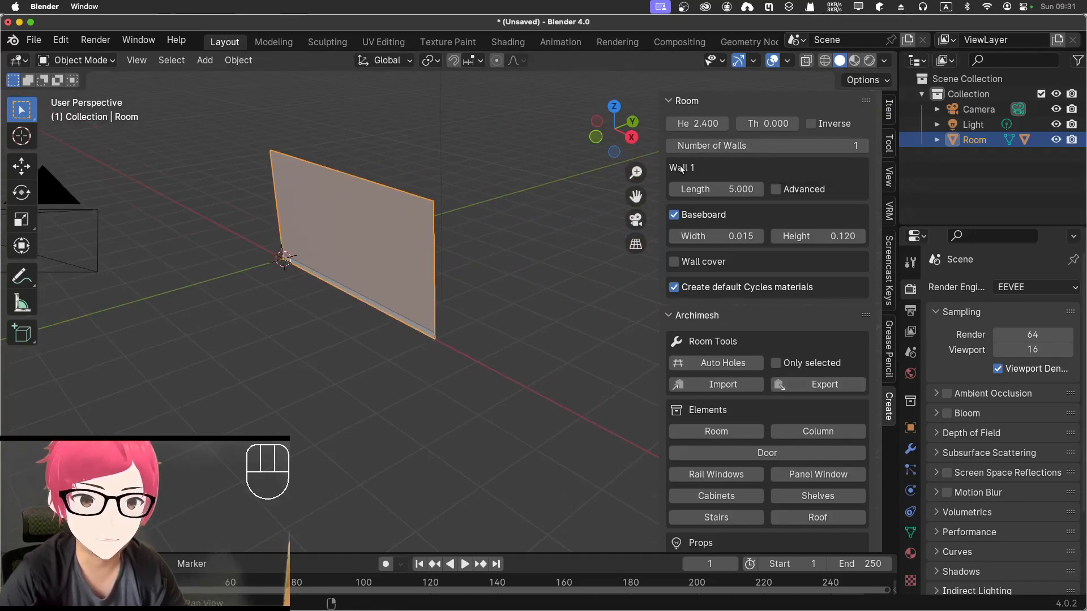
pyautogui.click(864, 146)
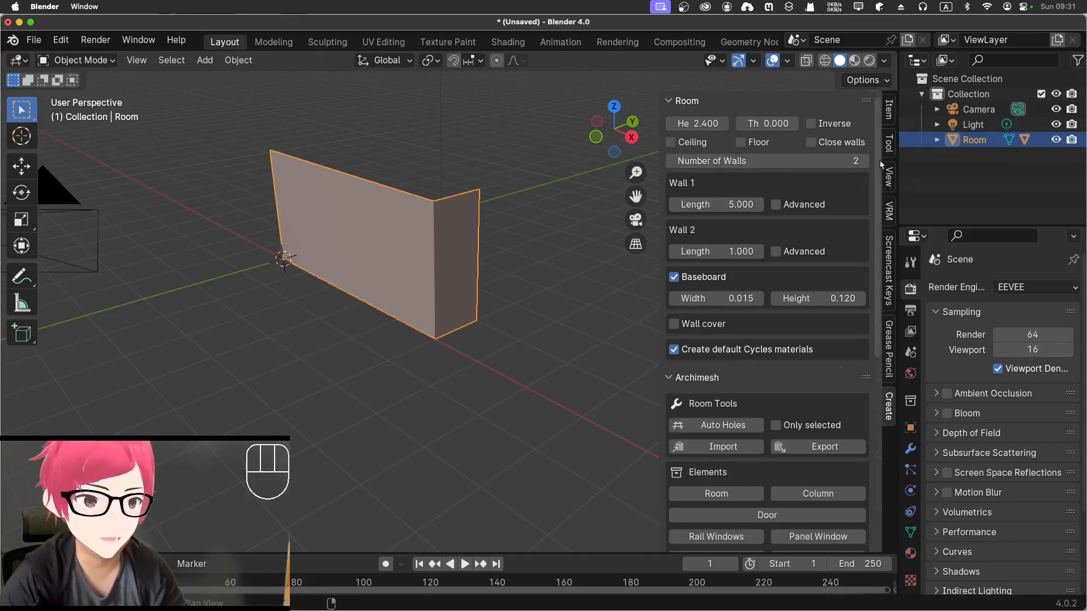
pyautogui.click(860, 161)
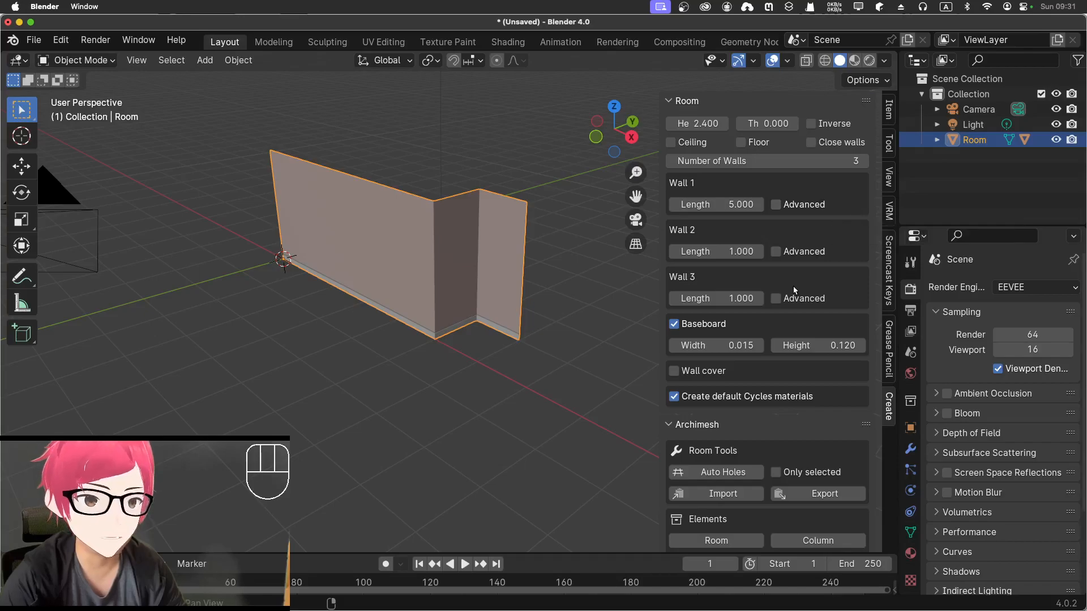
# Try closing the room's walls, and turn the closed-walls option back off
pyautogui.click(811, 142)
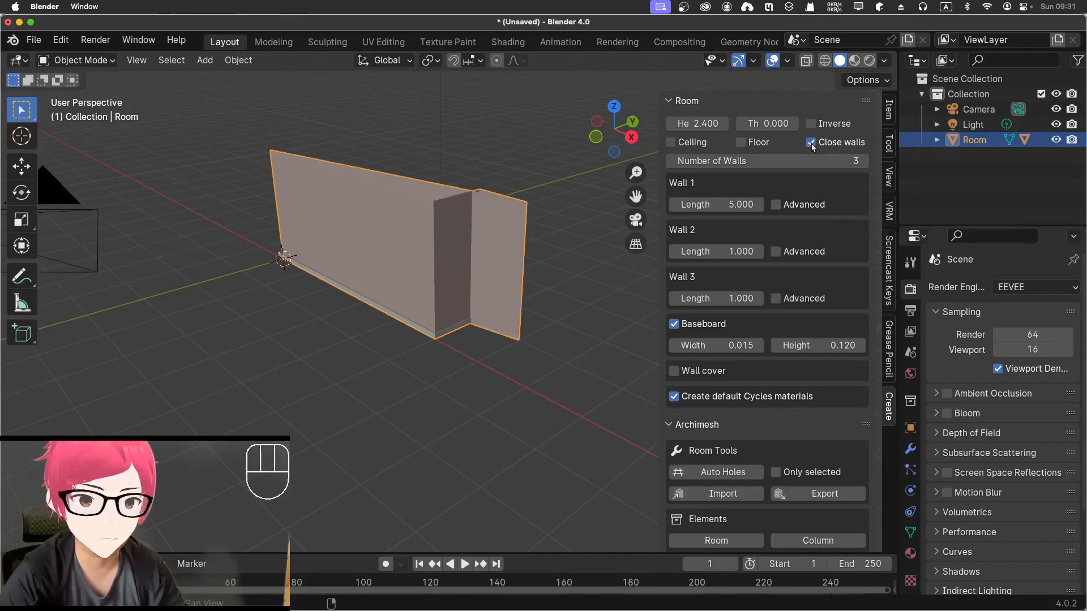
pyautogui.click(810, 143)
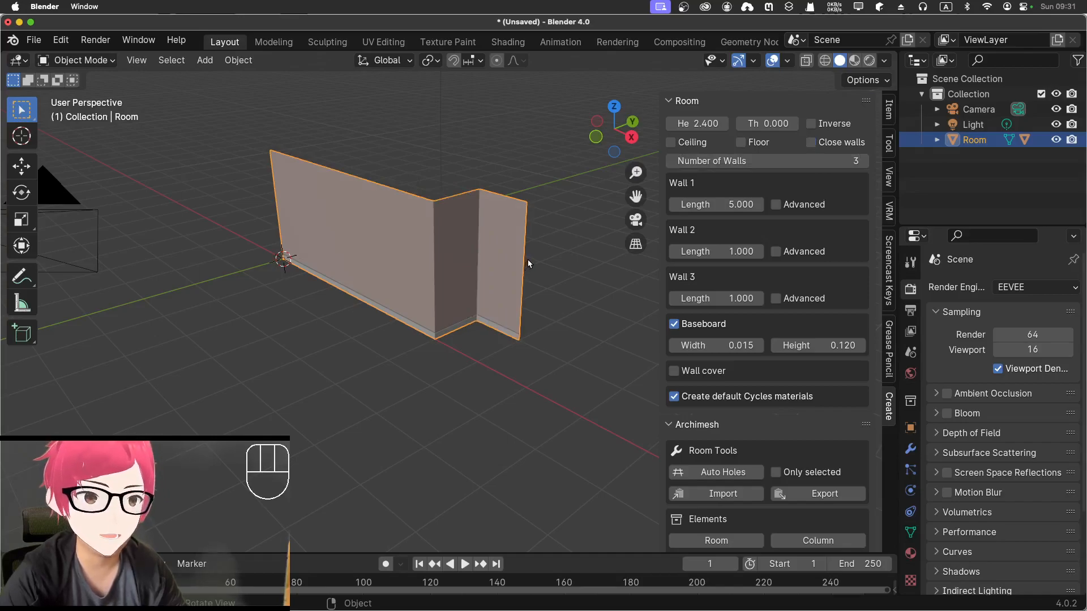
pyautogui.moveTo(499, 362); pyautogui.dragTo(312, 221, button='middle')
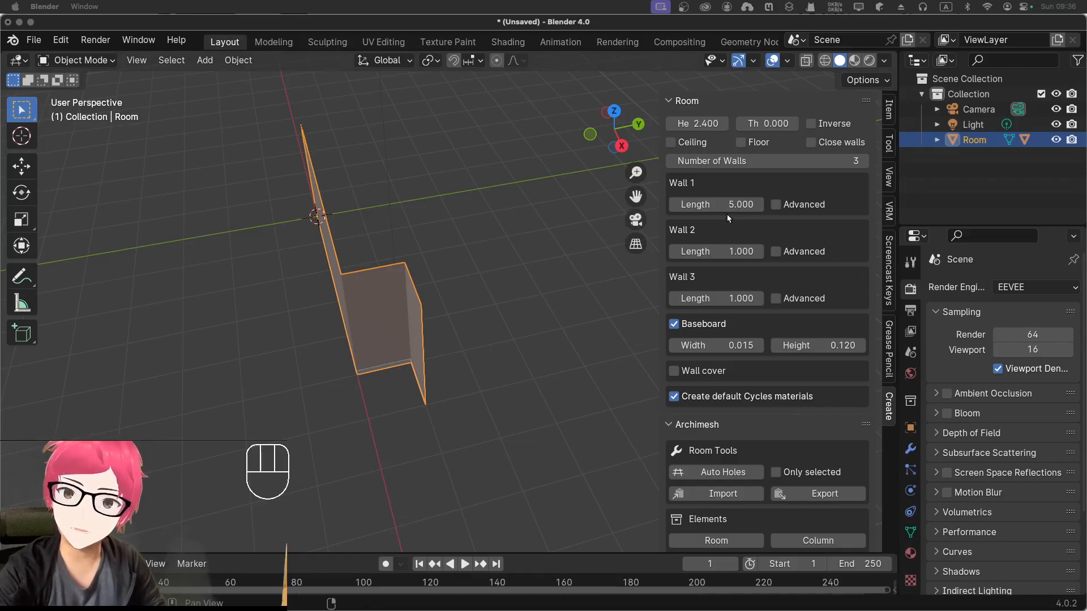
# Show the advanced parameters of Wall 1 and set its angle to -16.7
pyautogui.click(793, 207)
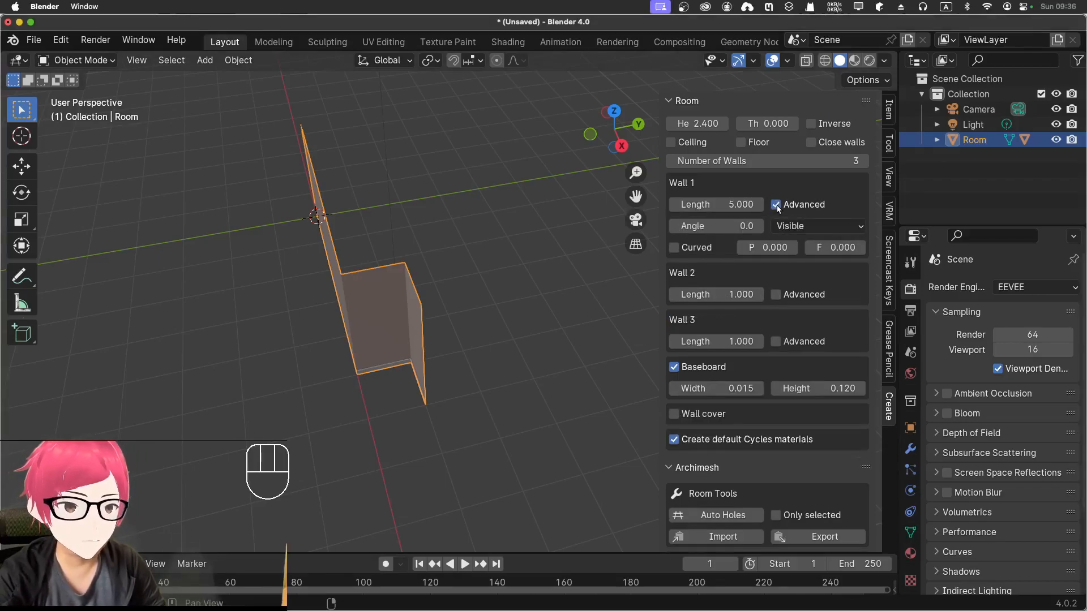
pyautogui.moveTo(738, 226); pyautogui.dragTo(911, 260)
pyautogui.moveTo(815, 252); pyautogui.dragTo(422, 197)
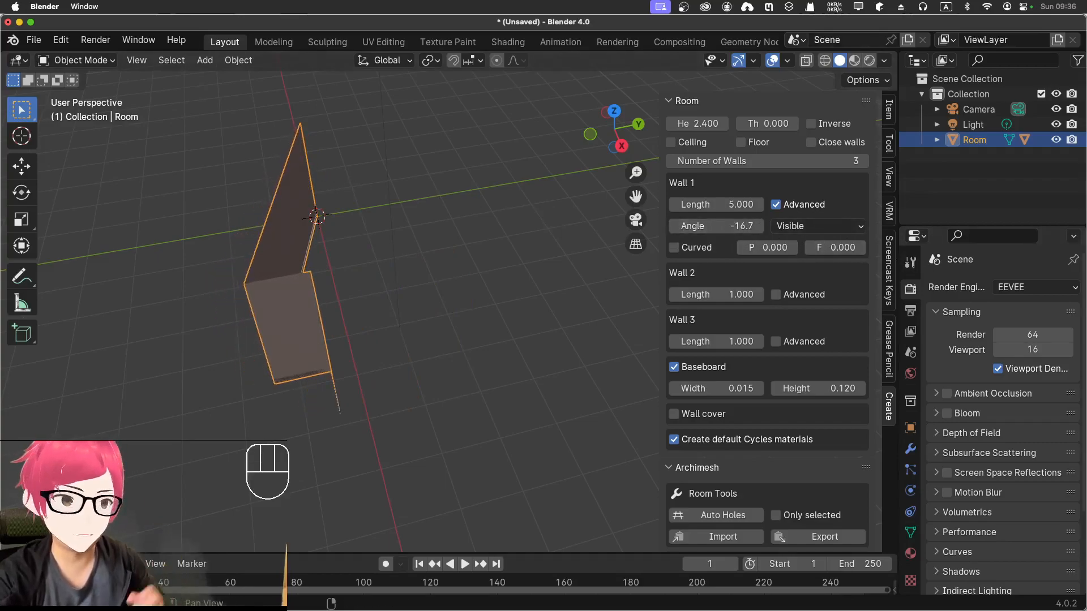
# Try the Baseboard, Wall and Hidden display options on Wall 1
pyautogui.click(783, 231)
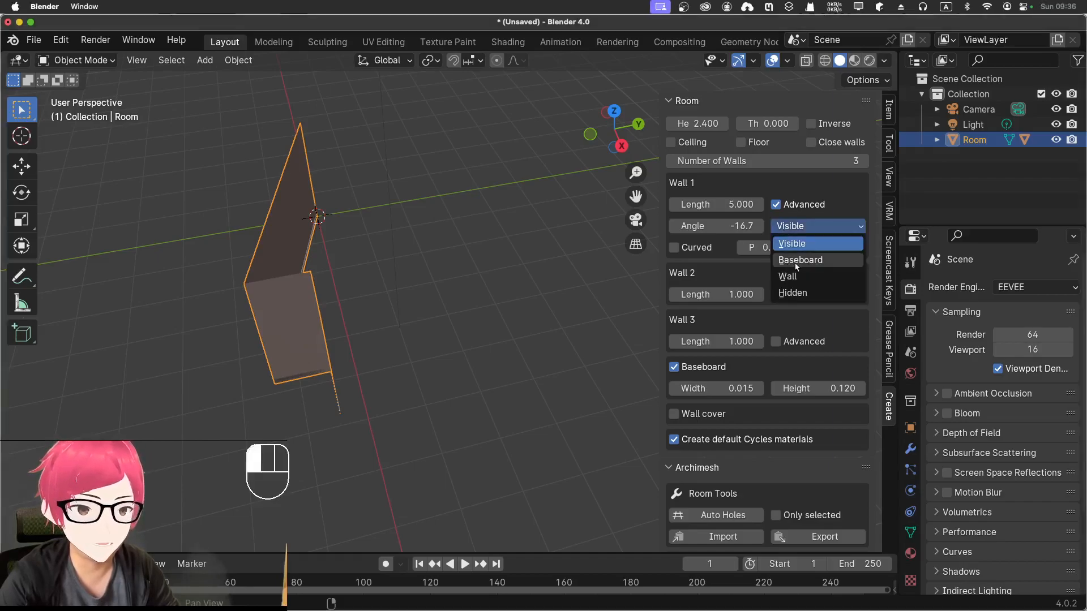
pyautogui.click(796, 261)
pyautogui.click(806, 229)
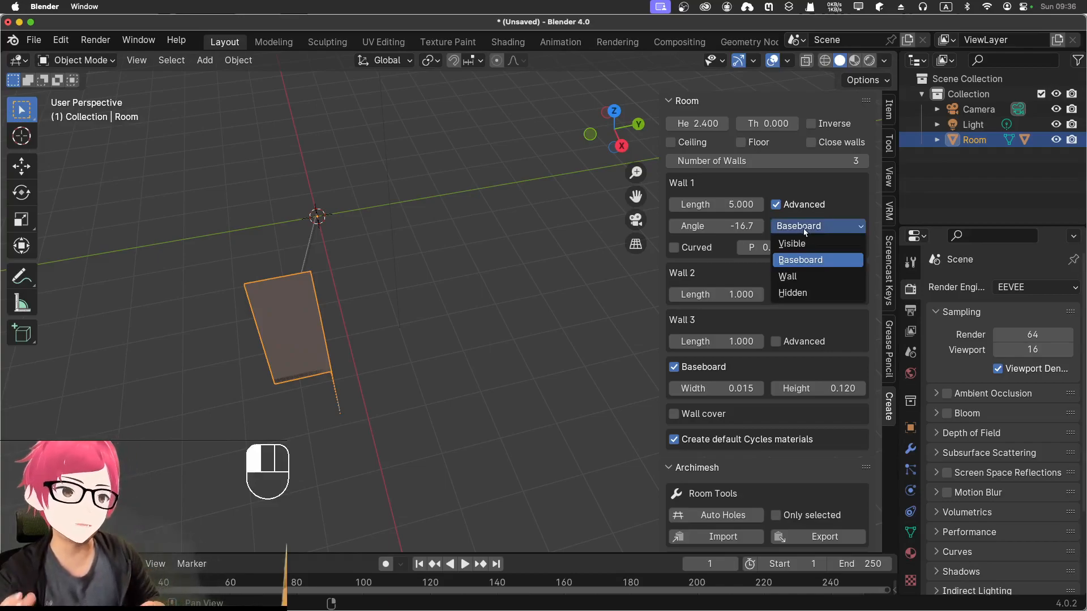
pyautogui.click(801, 276)
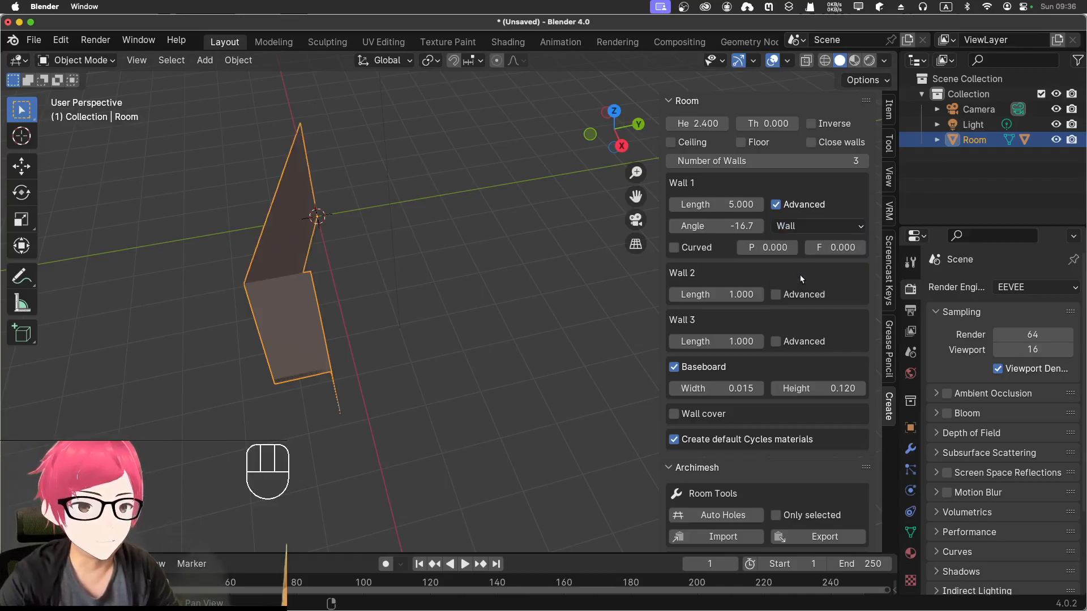
pyautogui.click(801, 225)
pyautogui.click(803, 295)
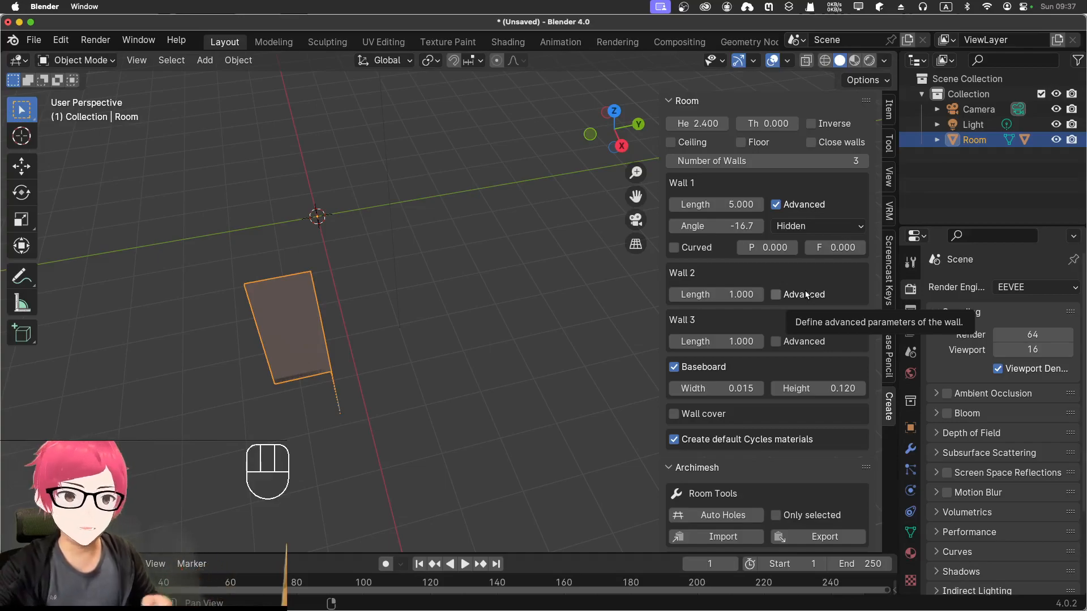
# Return Wall 1 to Visible with an angle of 0, and turn off its advanced parameters
pyautogui.click(803, 227)
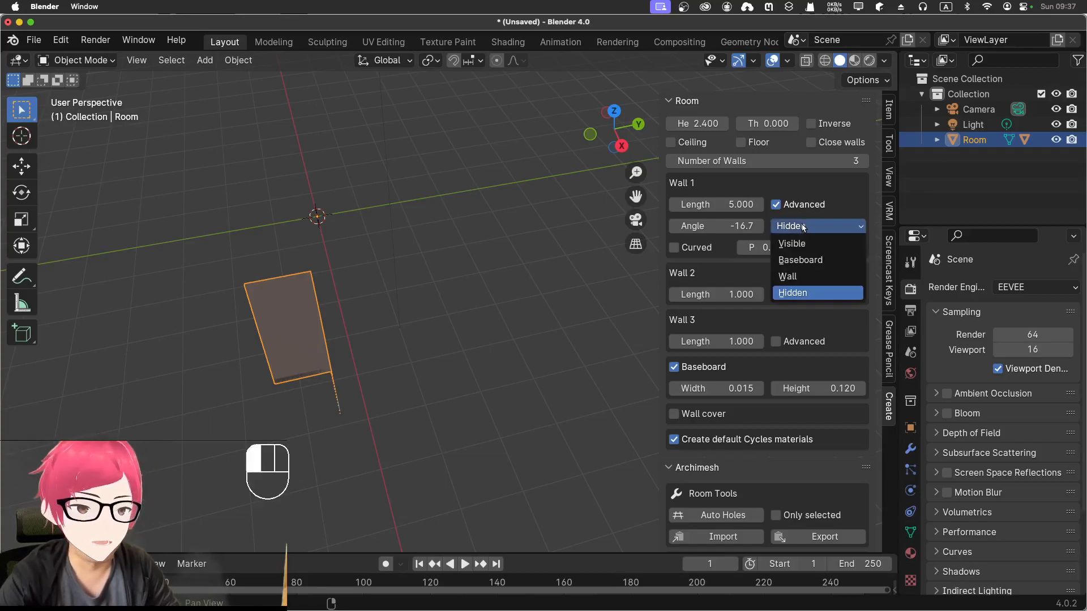
pyautogui.click(827, 248)
pyautogui.click(700, 227)
pyautogui.write('0')
pyautogui.press('Return')
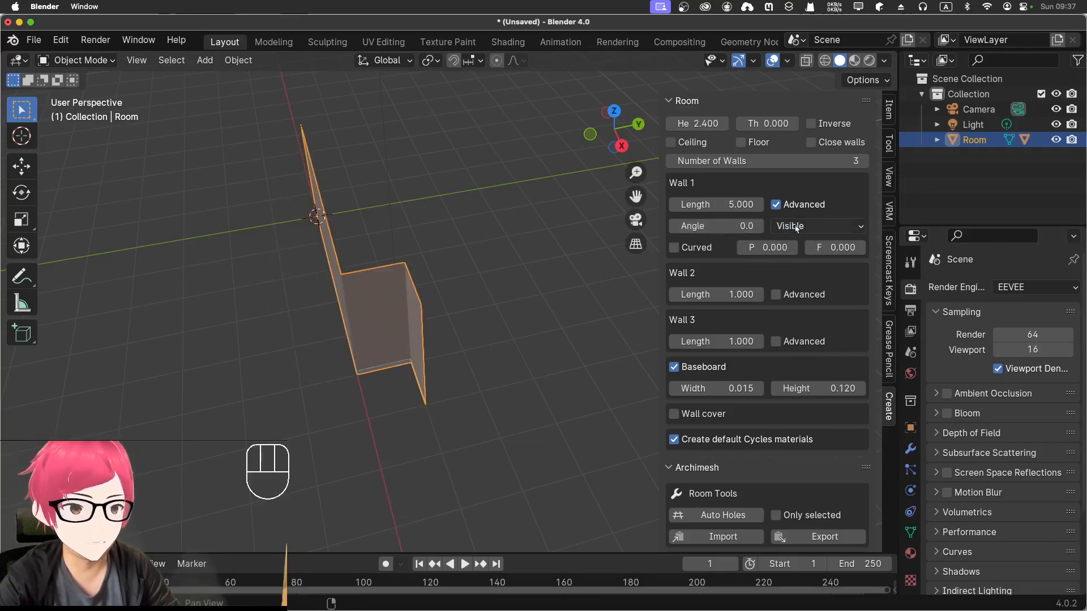
pyautogui.click(776, 204)
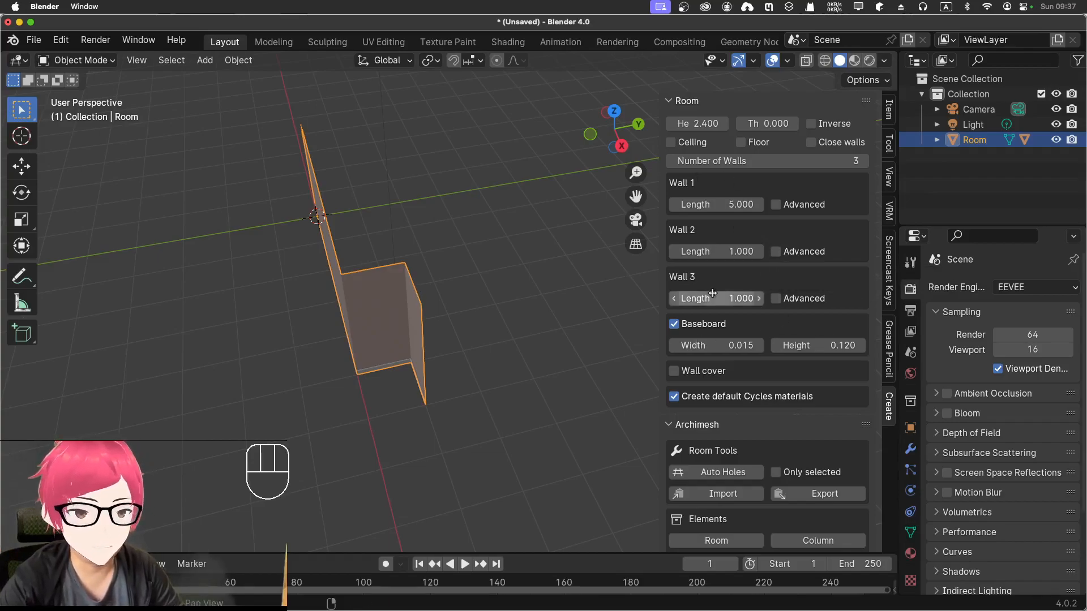
# Set Wall 2's length to -3.86 so it extends in the opposite direction
pyautogui.moveTo(721, 257); pyautogui.dragTo(639, 253)
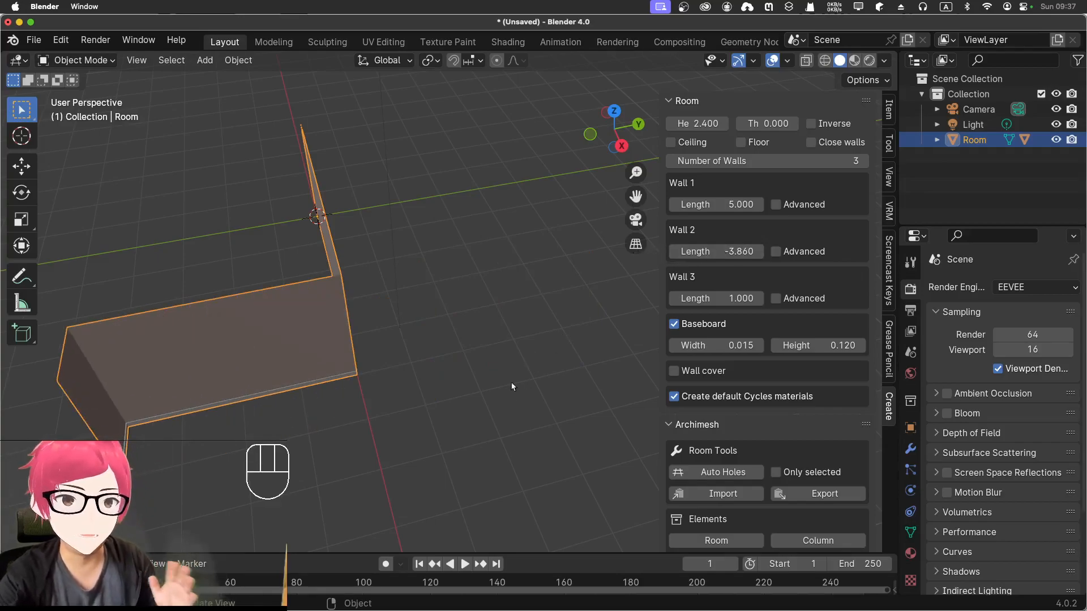
pyautogui.moveTo(436, 373); pyautogui.dragTo(402, 279, button='middle')
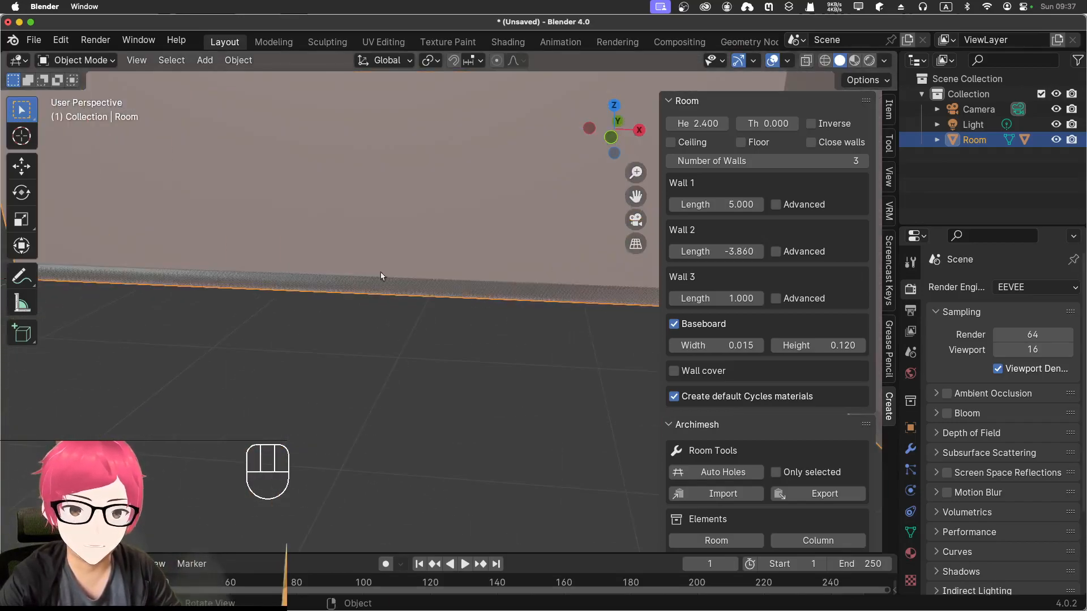
# Select the baseboard and examine up close which side of the walls it runs along
pyautogui.click(349, 292)
pyautogui.moveTo(343, 318); pyautogui.dragTo(246, 389, button='middle')
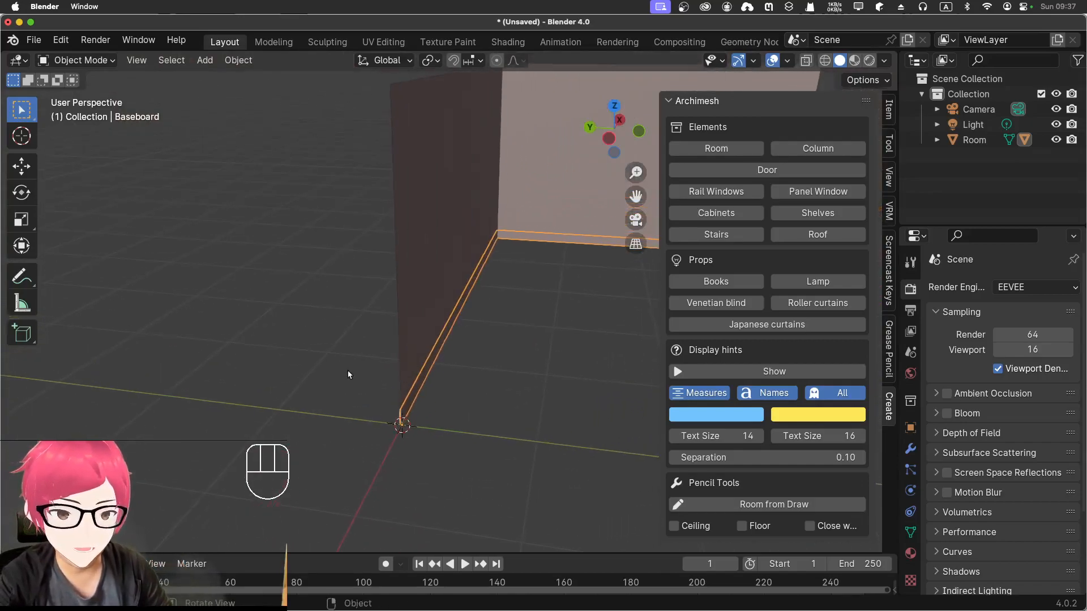
pyautogui.scroll(4, 350, 374)
pyautogui.keyDown('shift'); pyautogui.moveTo(376, 382); pyautogui.dragTo(391, 309, button='middle'); pyautogui.keyUp('shift')
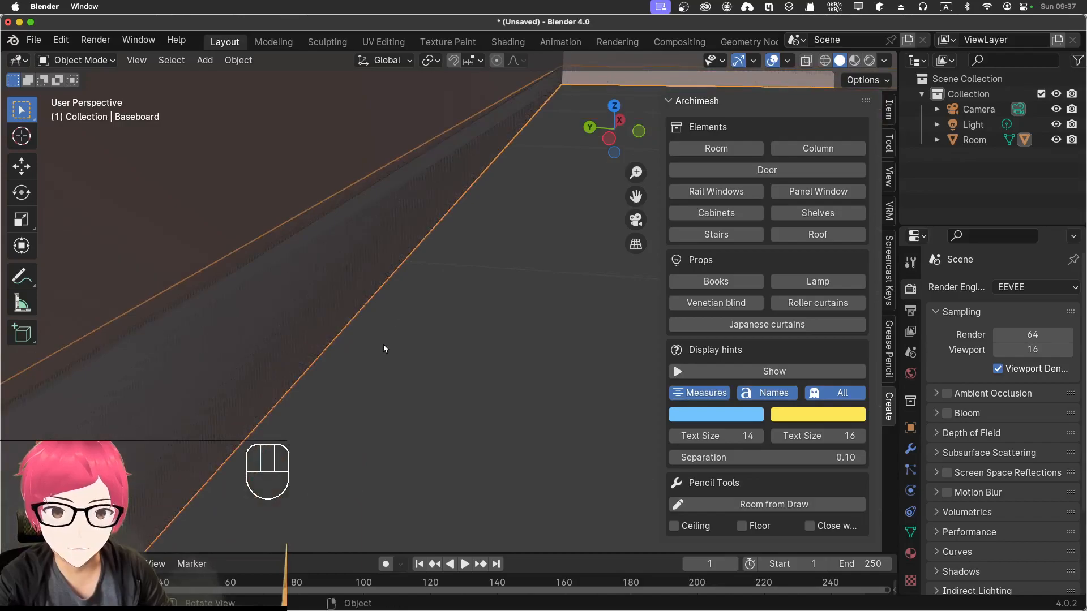
pyautogui.scroll(-4, 352, 385)
pyautogui.keyDown('shift'); pyautogui.moveTo(348, 389); pyautogui.dragTo(418, 325, button='middle'); pyautogui.keyUp('shift')
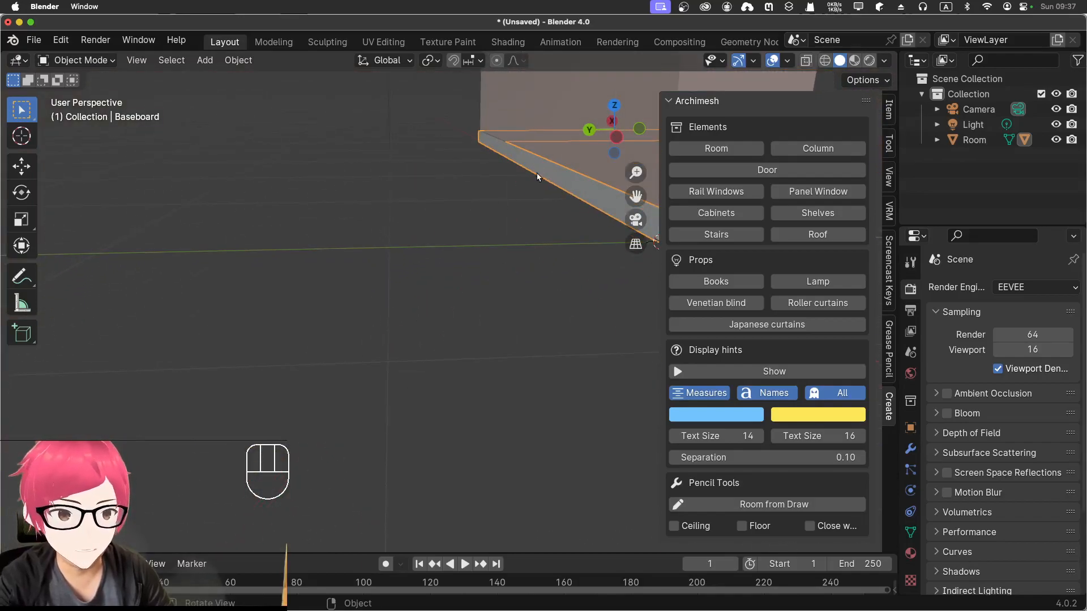
pyautogui.moveTo(566, 215); pyautogui.dragTo(551, 234, button='middle')
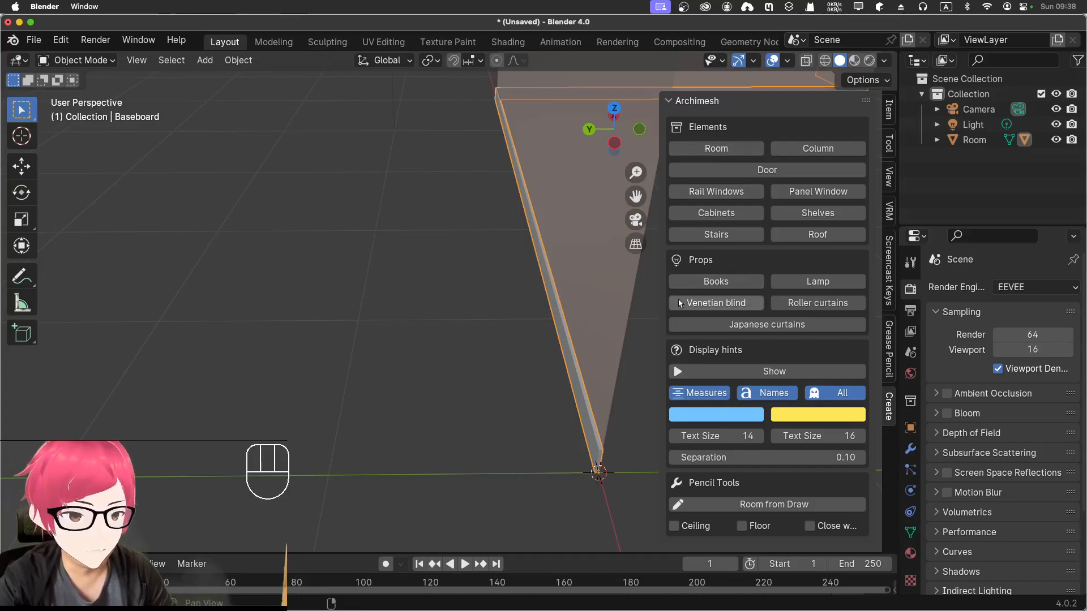
# Reselect the room and examine how the baseboard follows its three walls from both sides
pyautogui.click(577, 210)
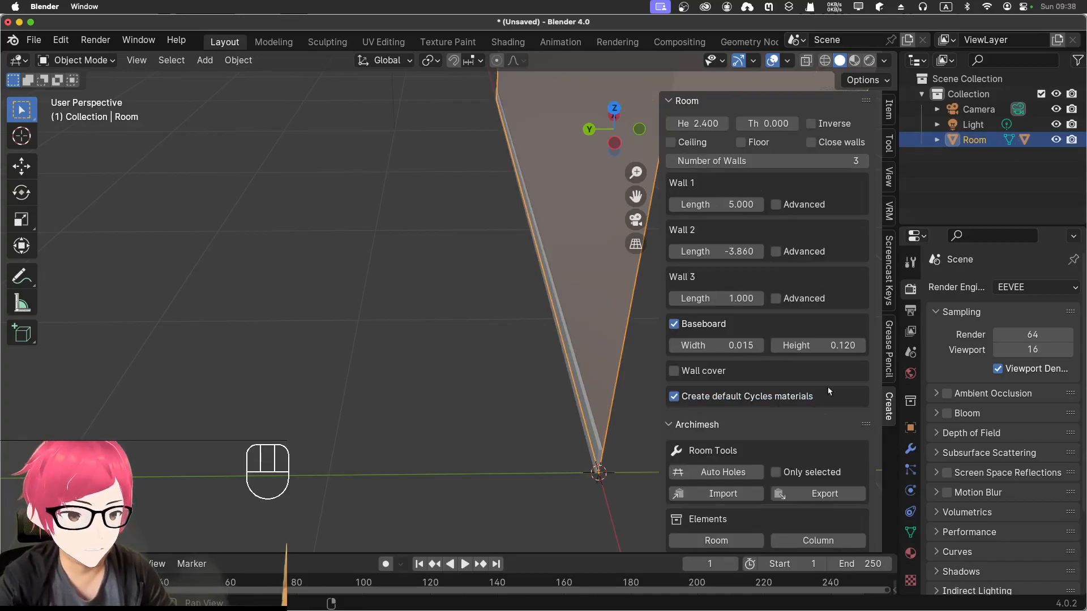
pyautogui.scroll(-5, 563, 314)
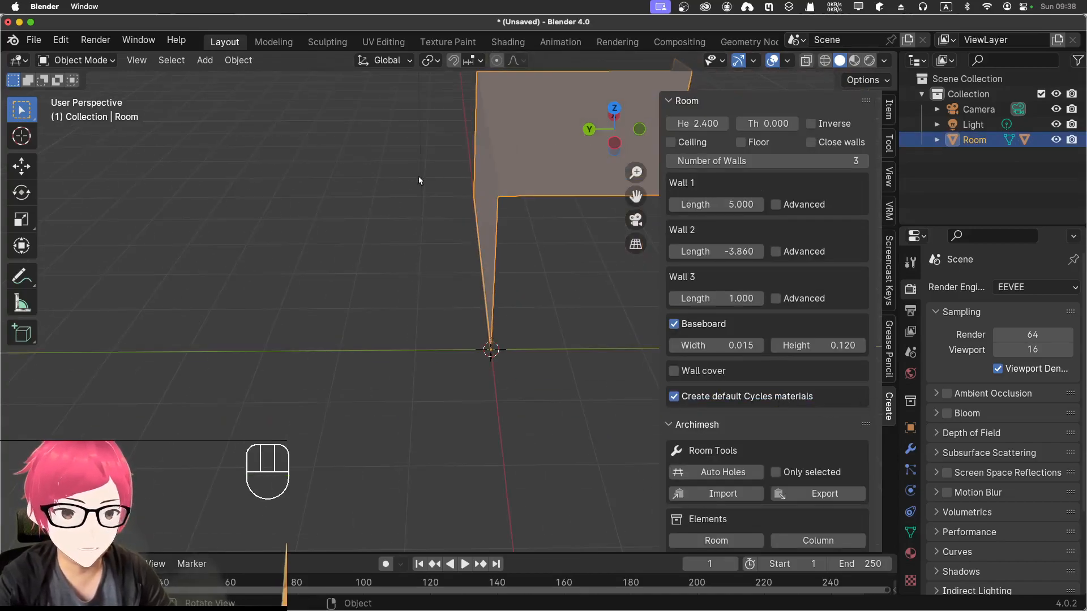
pyautogui.moveTo(483, 173); pyautogui.dragTo(198, 230, button='middle')
pyautogui.scroll(4, 213, 227)
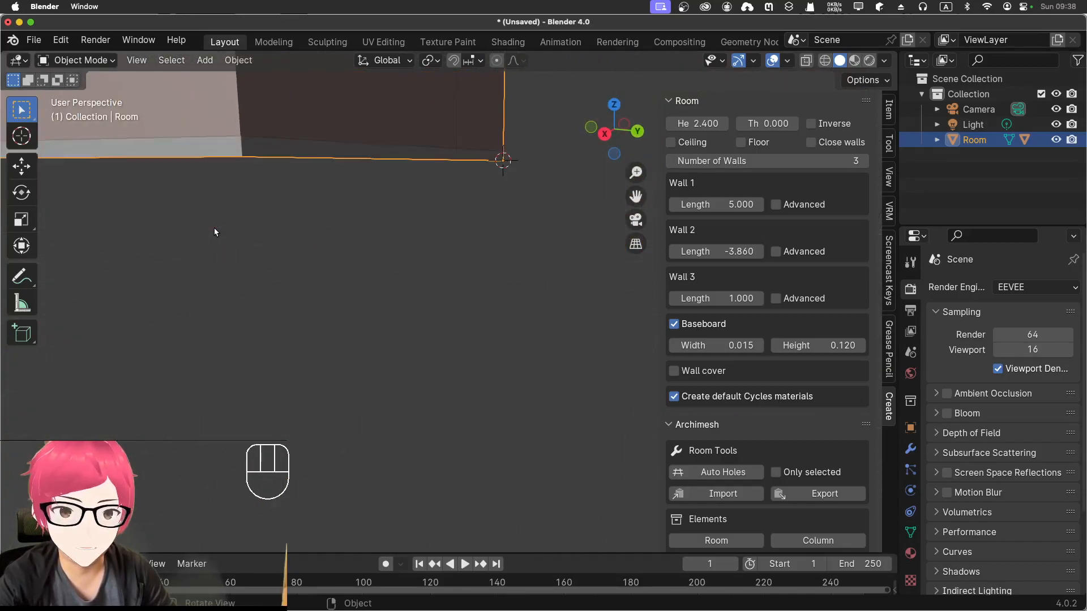
pyautogui.scroll(-1, 201, 191)
pyautogui.keyDown('shift'); pyautogui.moveTo(201, 190); pyautogui.dragTo(399, 287, button='middle'); pyautogui.keyUp('shift')
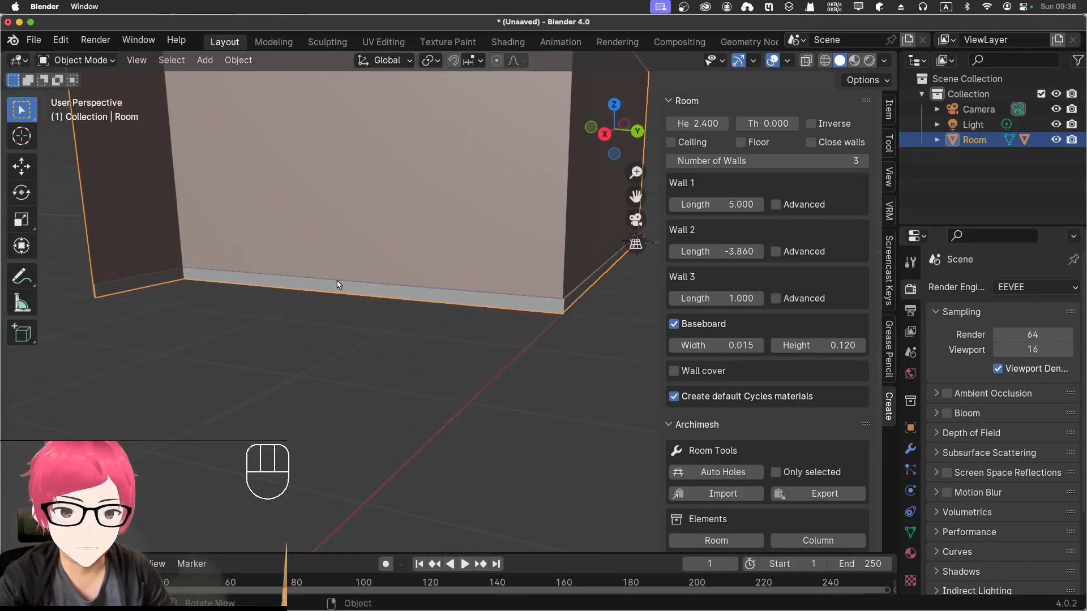
pyautogui.scroll(-3, 435, 260)
pyautogui.moveTo(436, 260); pyautogui.dragTo(375, 290, button='middle')
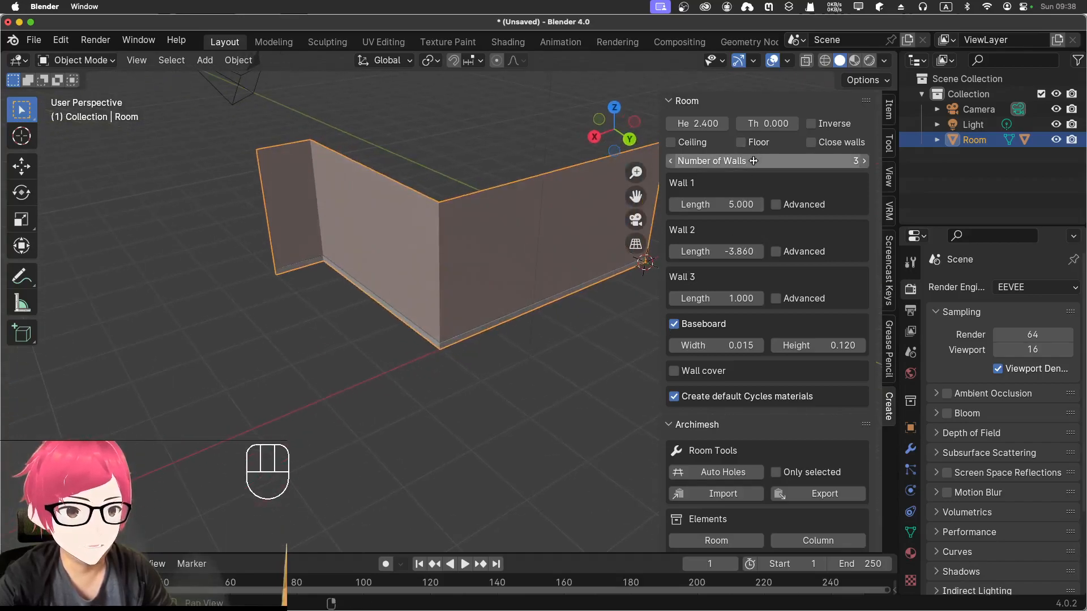
# Set Wall 2's length to 3.19 and inspect the baseboard on the room's walls
pyautogui.keyDown('shift'); pyautogui.moveTo(483, 251); pyautogui.dragTo(391, 265, button='middle'); pyautogui.keyUp('shift')
pyautogui.moveTo(720, 204); pyautogui.dragTo(725, 208)
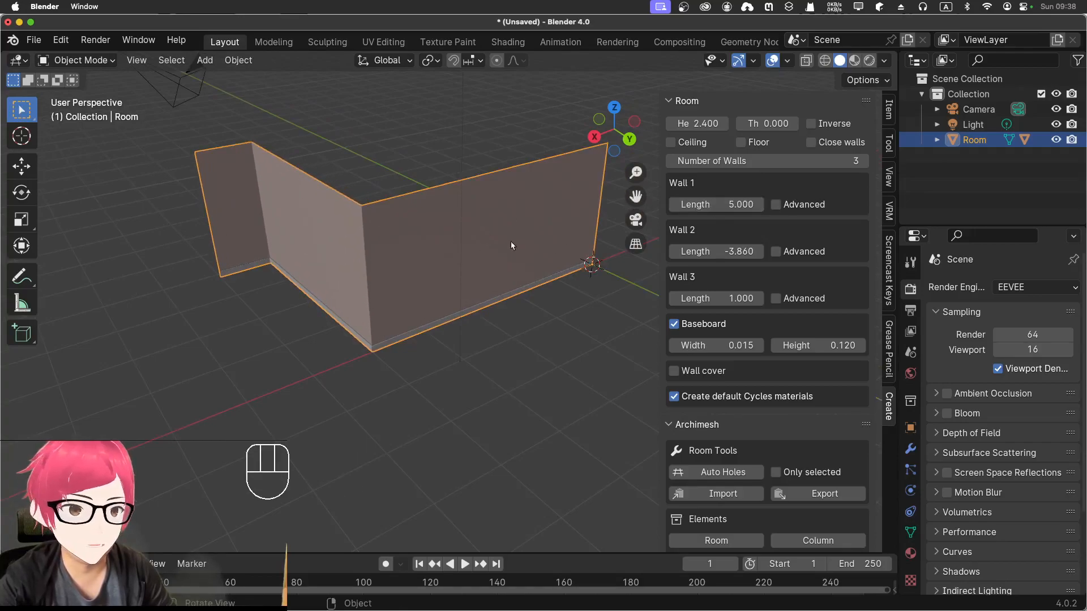
pyautogui.moveTo(710, 250); pyautogui.dragTo(846, 294)
pyautogui.moveTo(522, 369); pyautogui.dragTo(278, 250, button='middle')
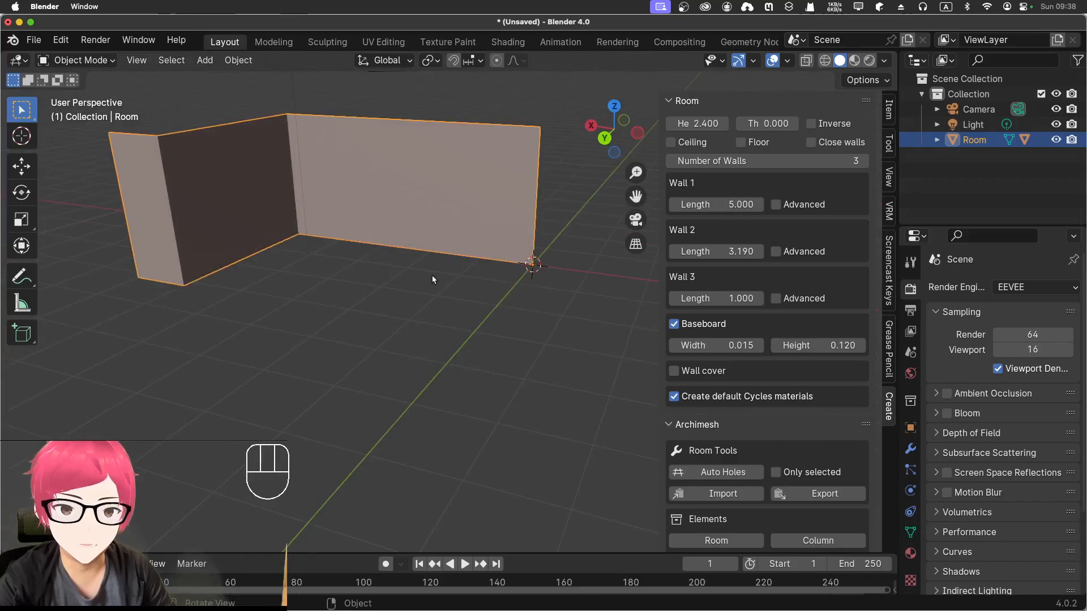
pyautogui.keyDown('shift'); pyautogui.moveTo(405, 293); pyautogui.dragTo(480, 296, button='middle'); pyautogui.keyUp('shift')
pyautogui.scroll(-5, 473, 281)
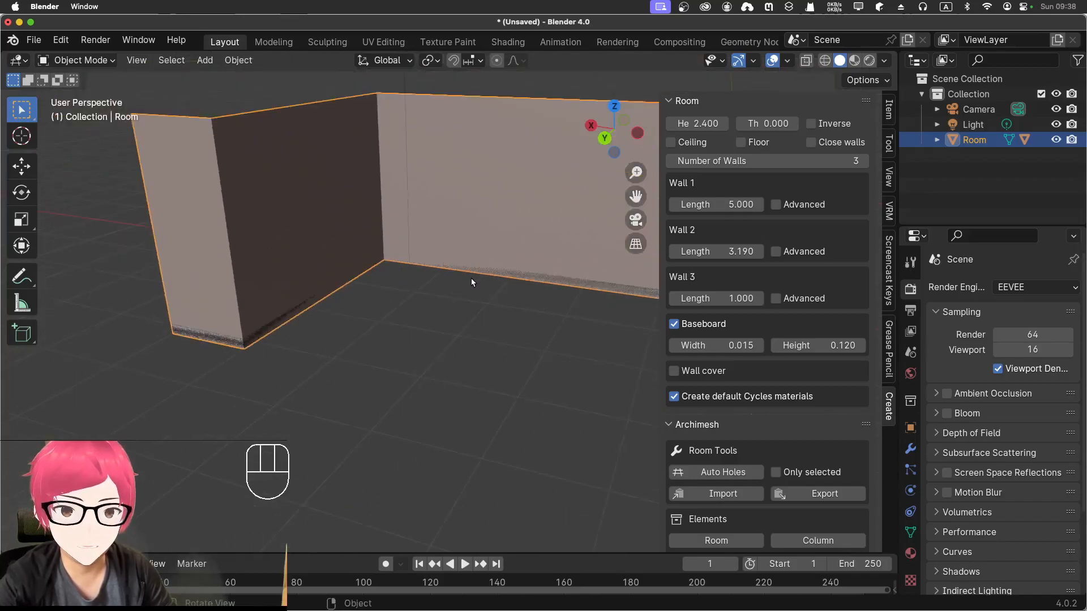
pyautogui.keyDown('shift'); pyautogui.moveTo(457, 308); pyautogui.dragTo(426, 335, button='middle'); pyautogui.keyUp('shift')
pyautogui.scroll(1, 428, 332)
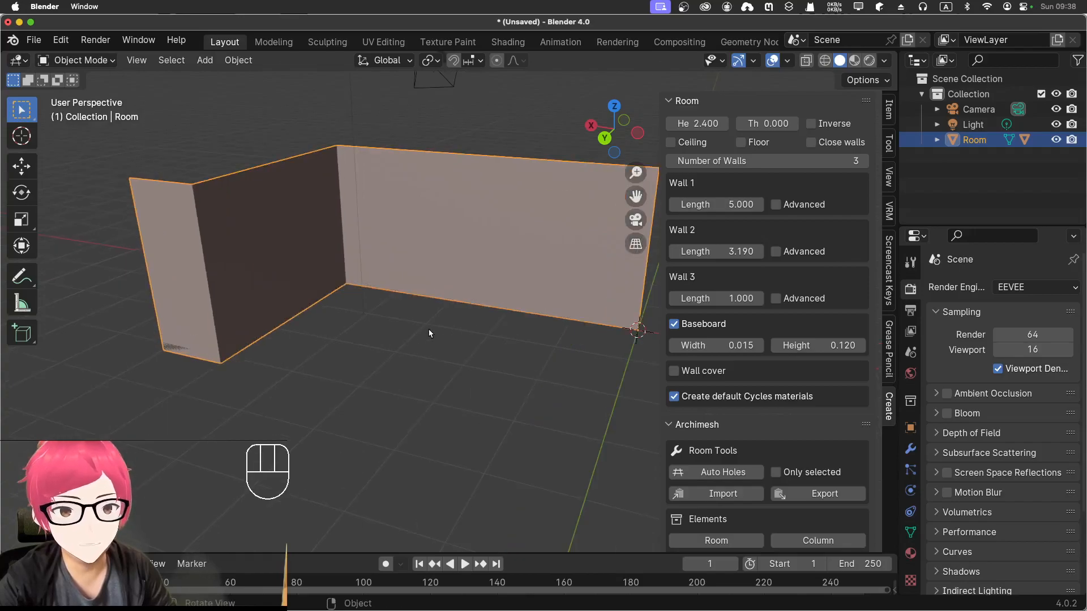
# Set Wall 2's length to 3.5
pyautogui.click(726, 251)
pyautogui.write('3.5')
pyautogui.press('Return')
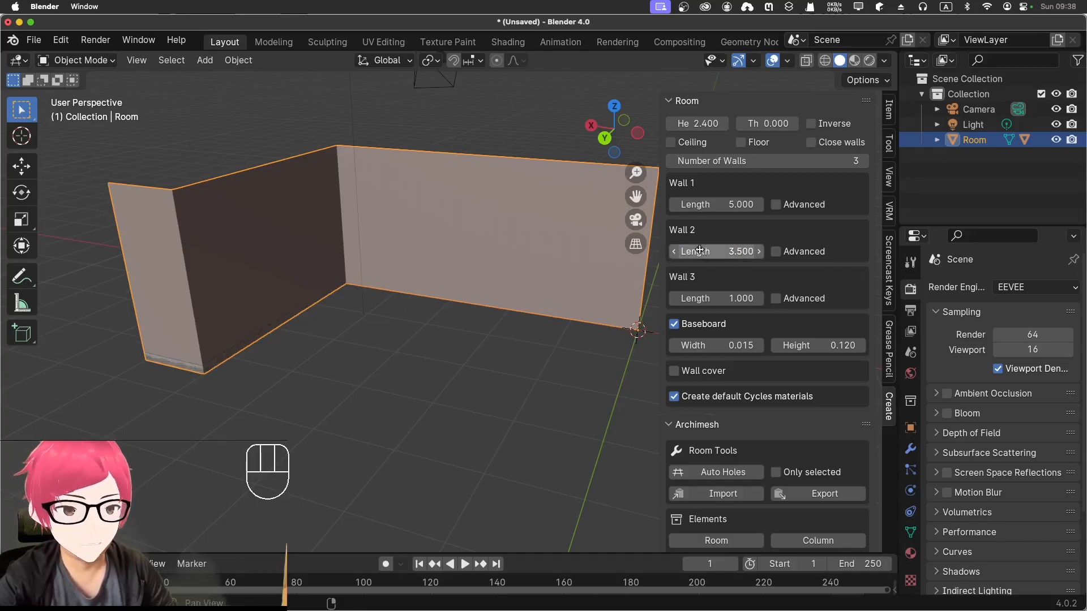
# Try lengths of -3.5 and -5 for Wall 3 so it runs back parallel to Wall 1
pyautogui.moveTo(704, 295); pyautogui.dragTo(601, 278)
pyautogui.moveTo(600, 417); pyautogui.dragTo(496, 233, button='middle')
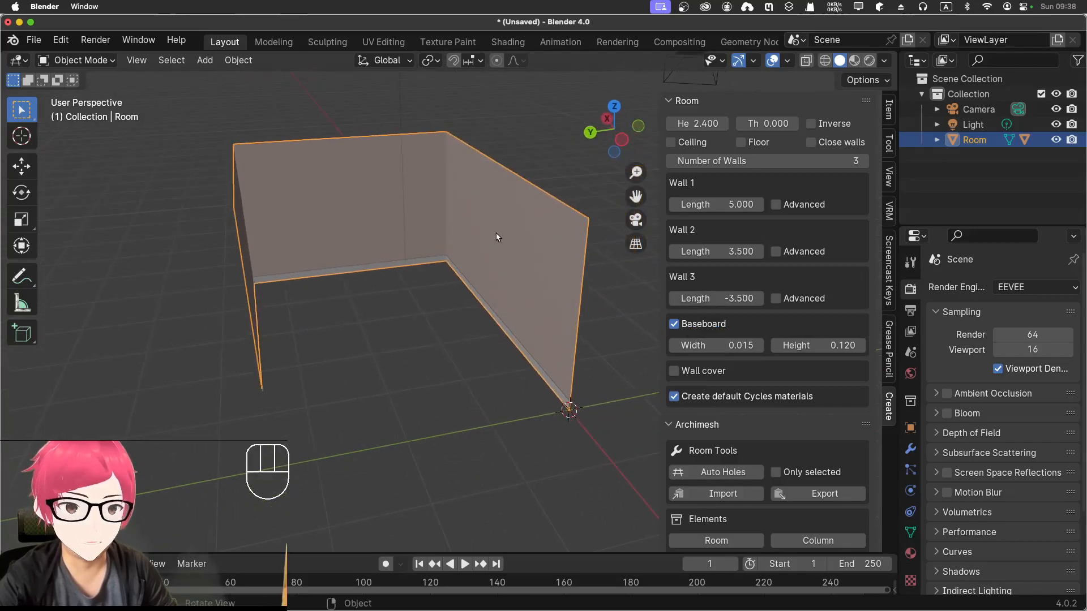
pyautogui.click(735, 300)
pyautogui.write('-5')
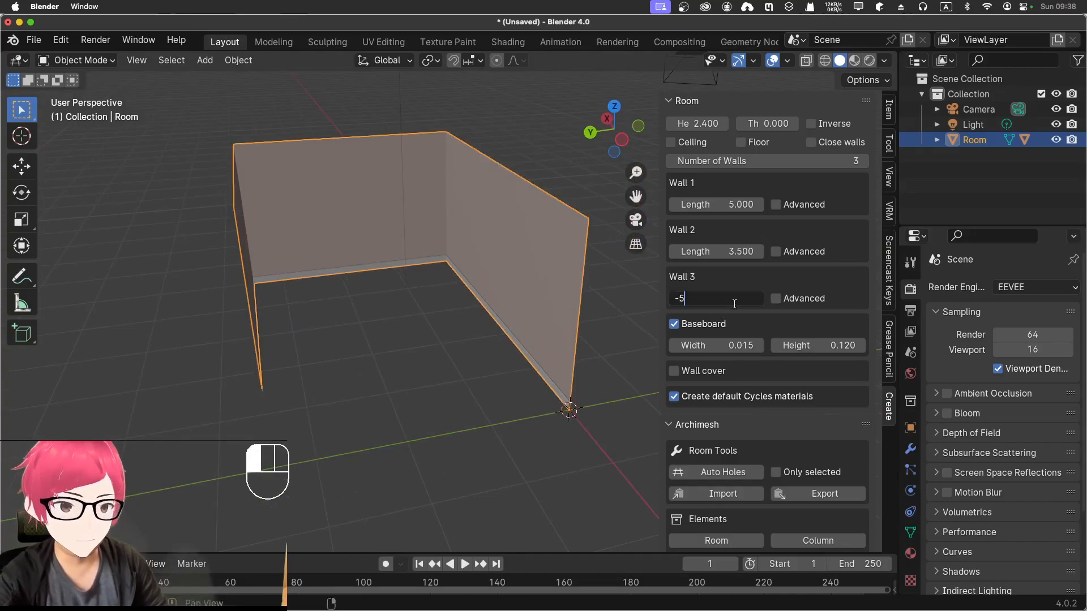
pyautogui.press('Return')
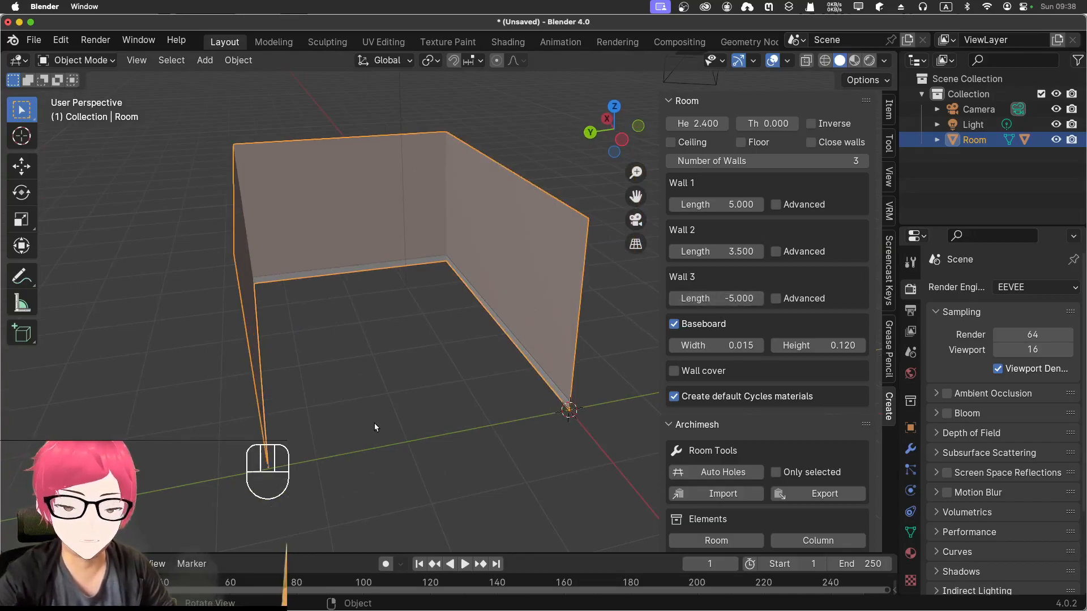
# Set Wall 3's length to -3 and check the three-sided room from the open end
pyautogui.click(730, 300)
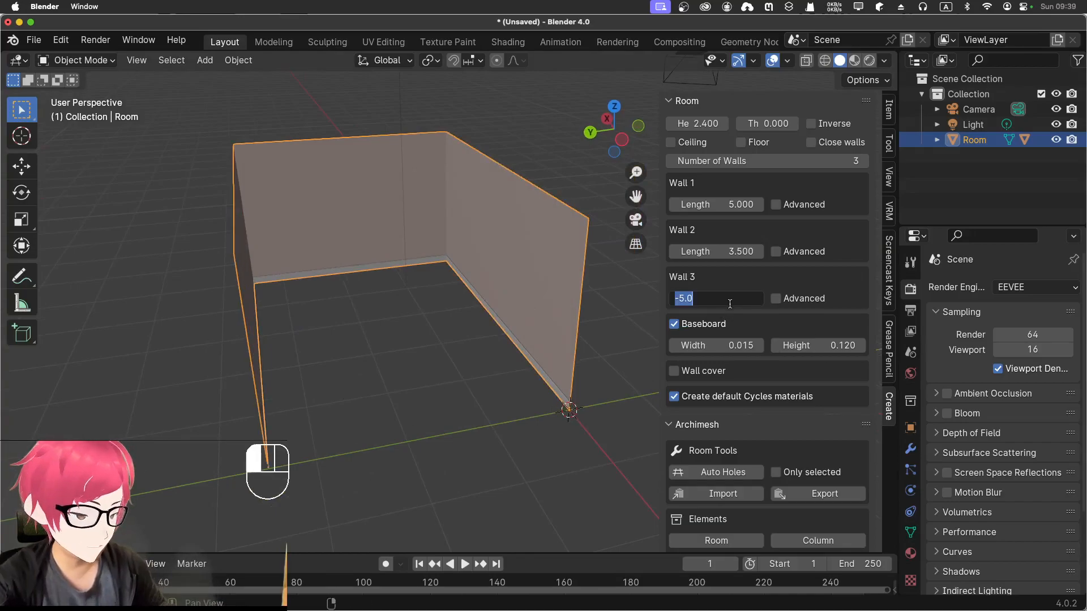
pyautogui.write('-4')
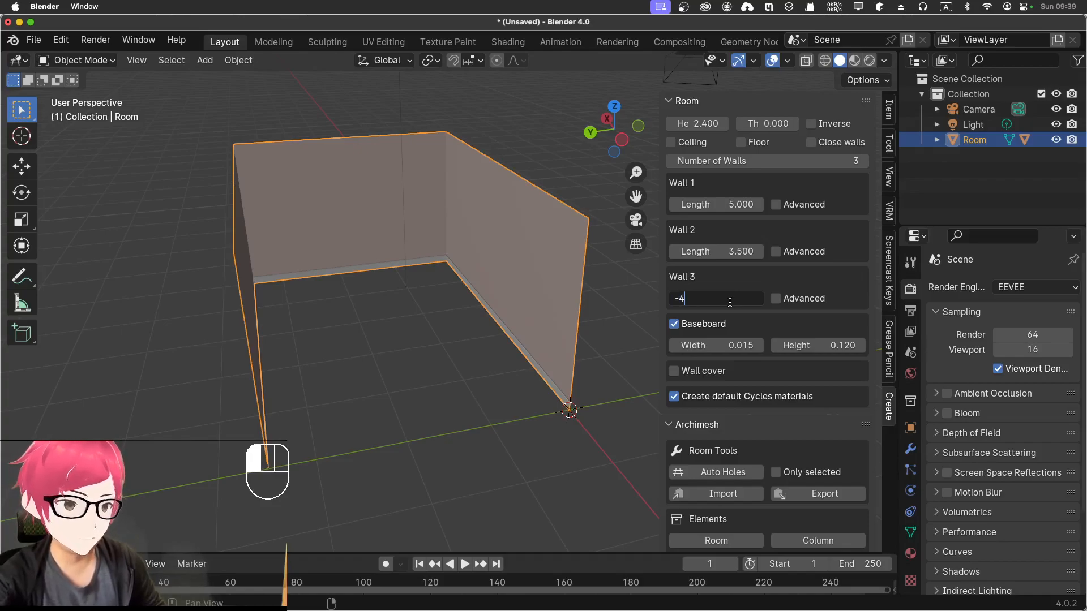
pyautogui.press('BackSpace')
pyautogui.write('3')
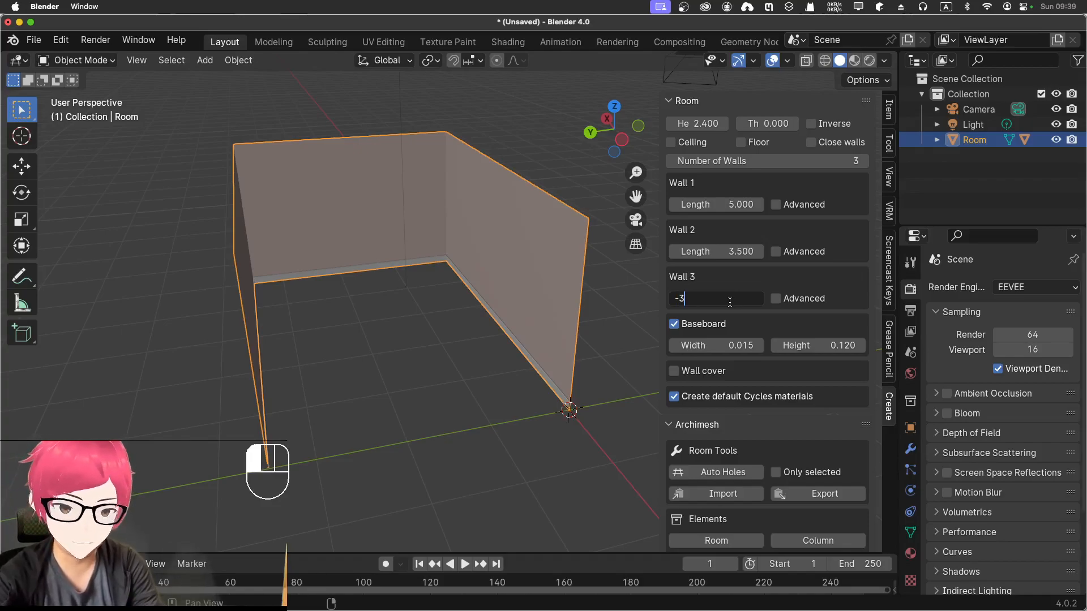
pyautogui.press('Return')
pyautogui.moveTo(389, 355); pyautogui.dragTo(259, 338, button='middle')
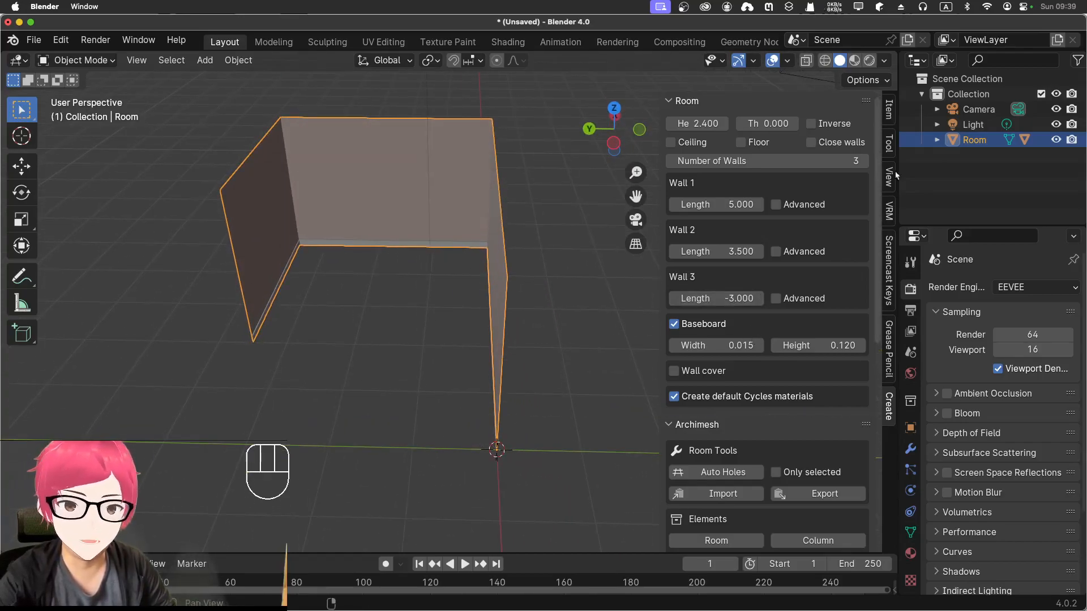
pyautogui.click(856, 161)
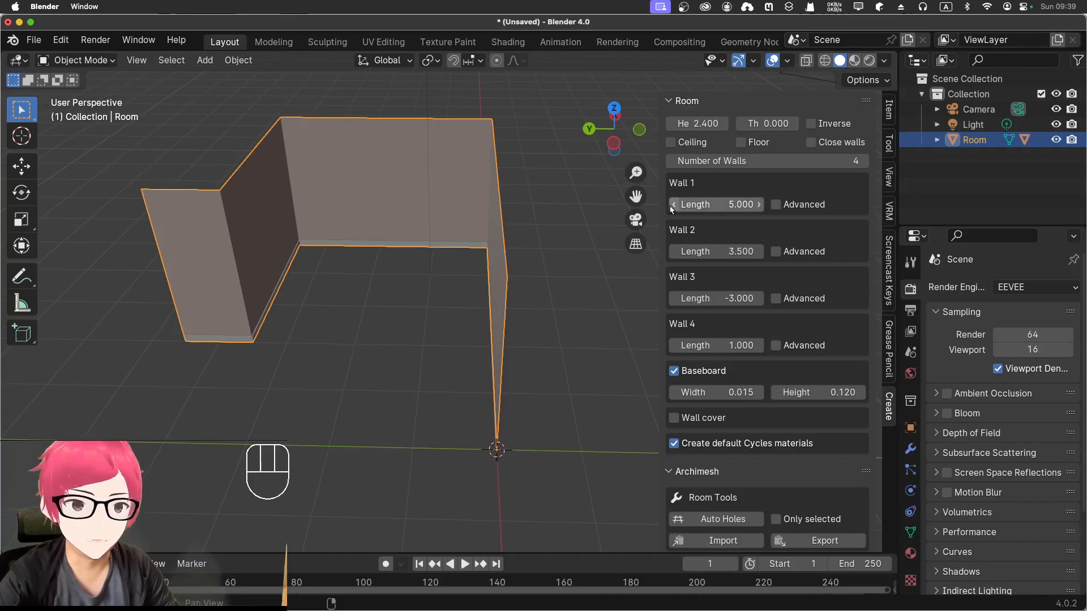
pyautogui.click(811, 143)
pyautogui.click(811, 144)
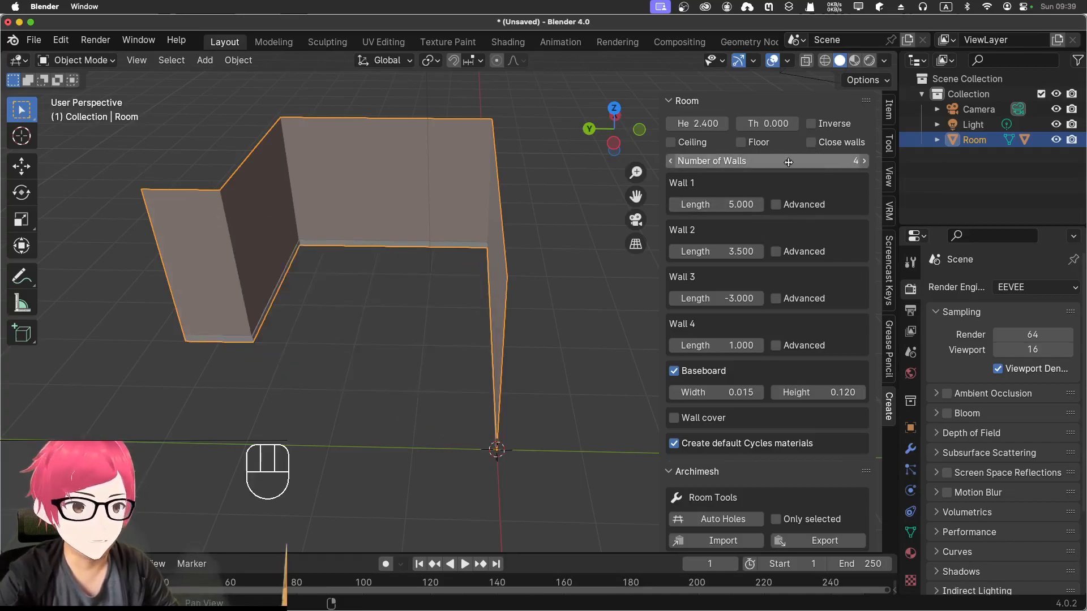
pyautogui.click(670, 160)
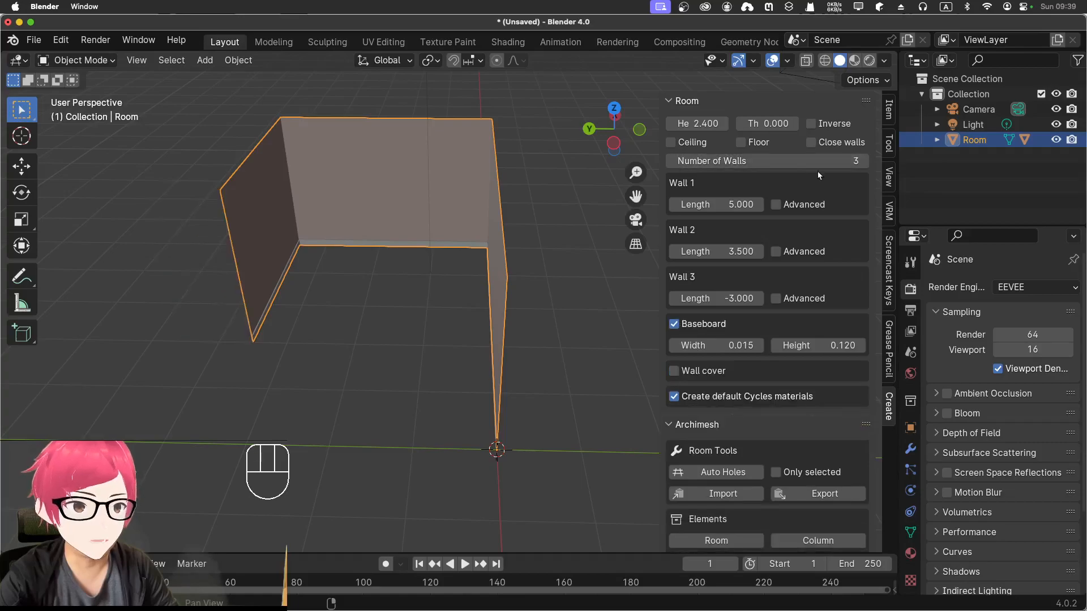
# Enable Close walls for the three-wall room and inspect the closing wall from above and from the side
pyautogui.click(810, 143)
pyautogui.moveTo(521, 377); pyautogui.dragTo(425, 405, button='middle')
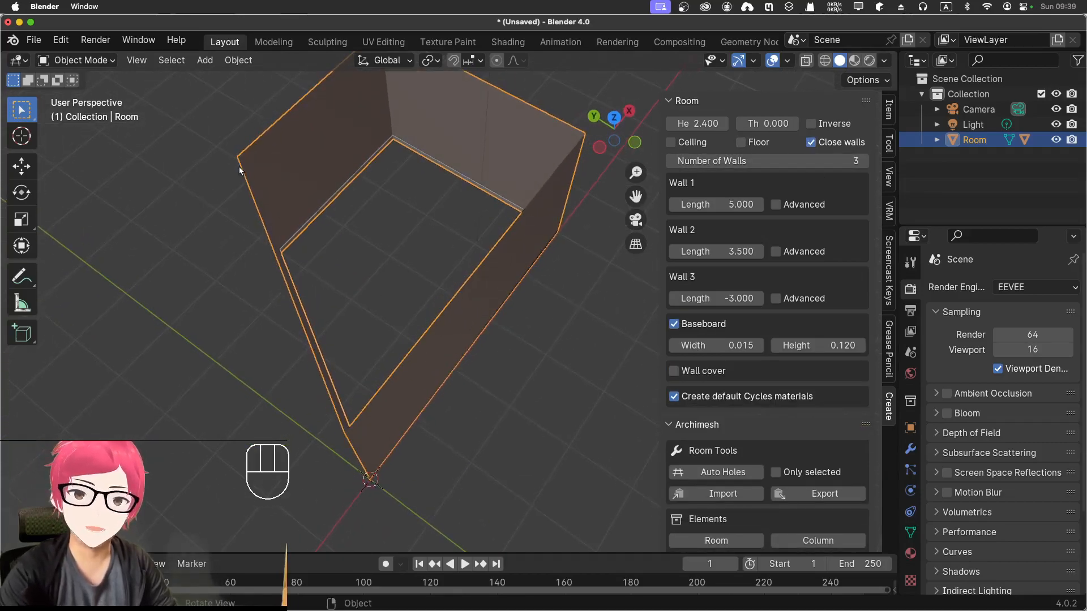
pyautogui.moveTo(345, 425); pyautogui.dragTo(381, 337, button='middle')
pyautogui.moveTo(191, 313); pyautogui.dragTo(236, 287, button='middle')
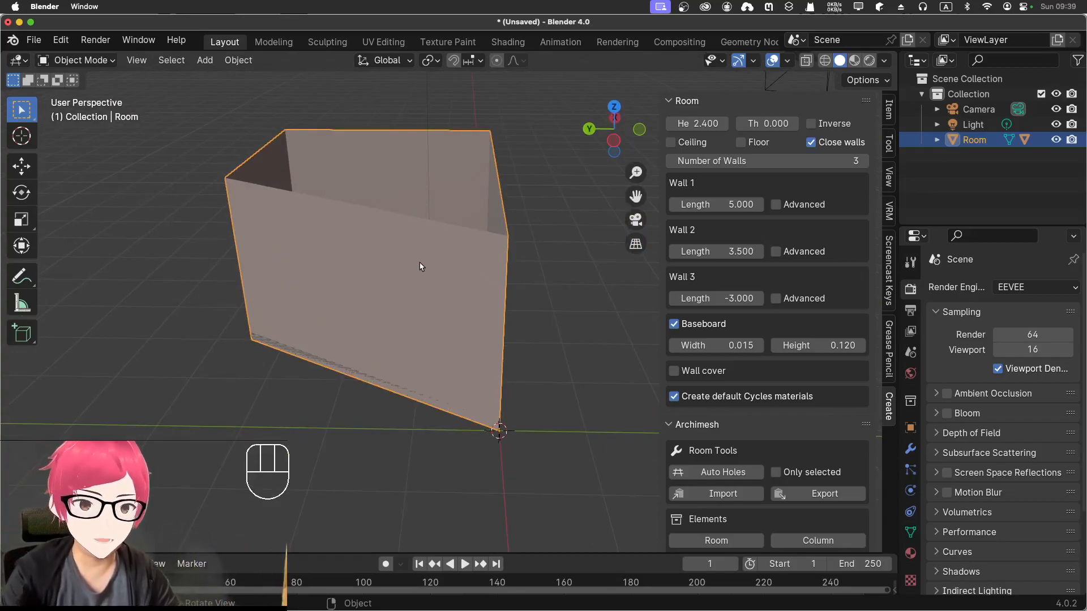
# Switch to the camera view and fly the camera sideways and forward until it faces the corner between Walls 1 and 2
pyautogui.press('KP_0')
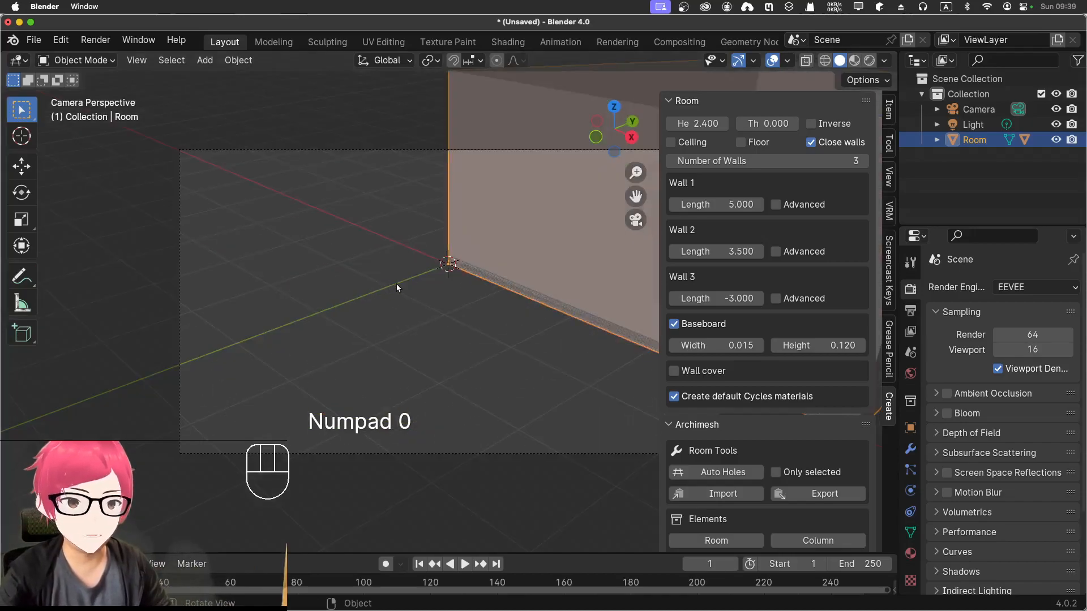
pyautogui.hotkey('shift', '`')
pyautogui.press('d')
pyautogui.press('d')
pyautogui.press('d')
pyautogui.press('d')
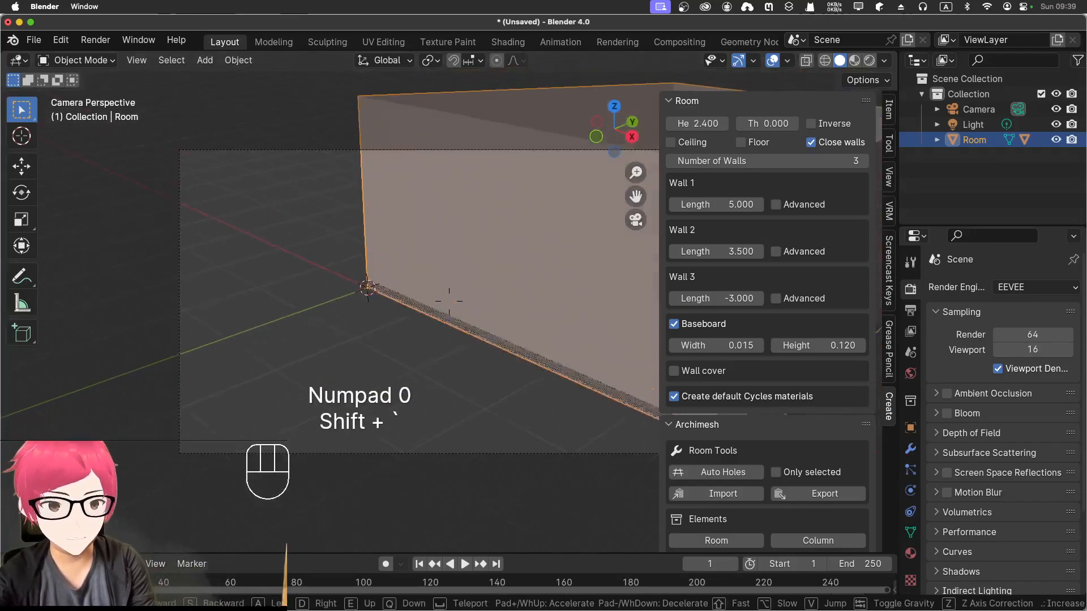
pyautogui.press('d')
pyautogui.press('d')
pyautogui.press('d')
pyautogui.press('d')
pyautogui.press('d')
pyautogui.press('d')
pyautogui.press('d')
pyautogui.press('d')
pyautogui.press('w')
pyautogui.press('w')
pyautogui.press('w')
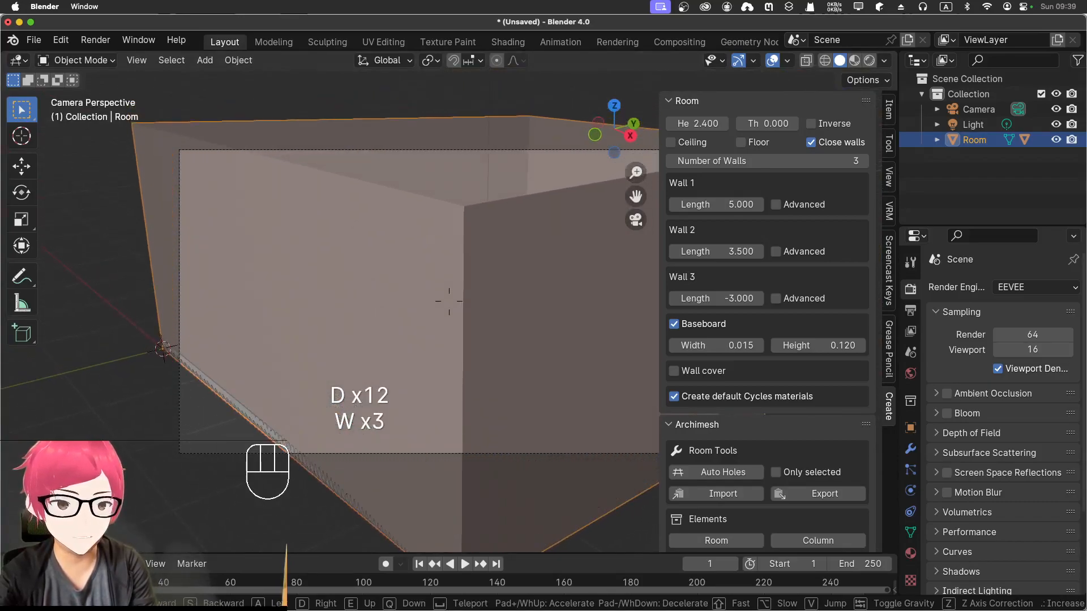
pyautogui.click(395, 290)
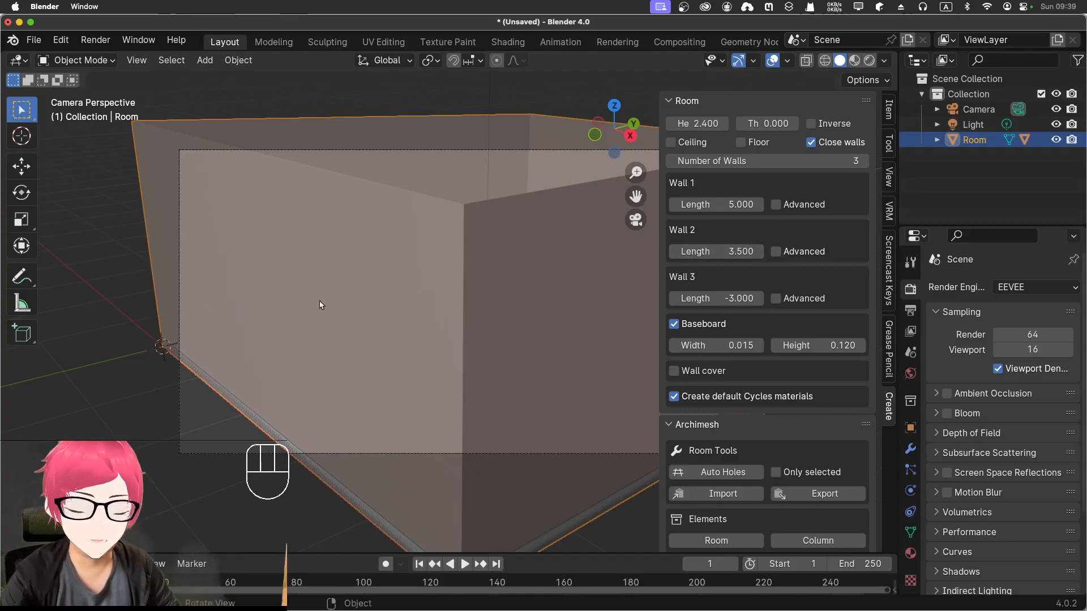
# Enable Wall 2's advanced options and set its visibility to Hidden
pyautogui.click(809, 251)
pyautogui.click(821, 273)
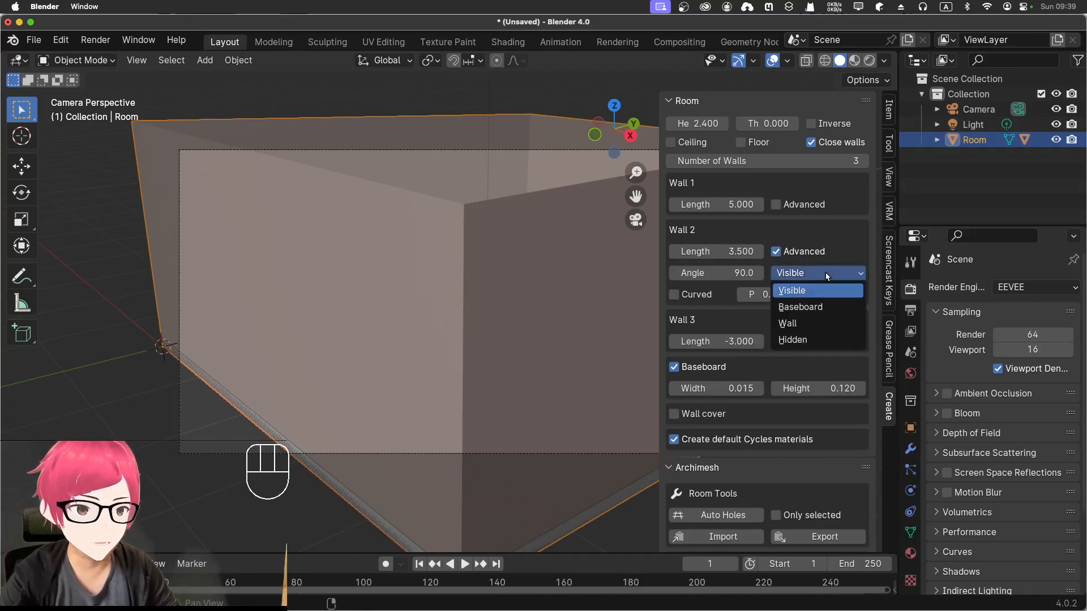
pyautogui.click(811, 338)
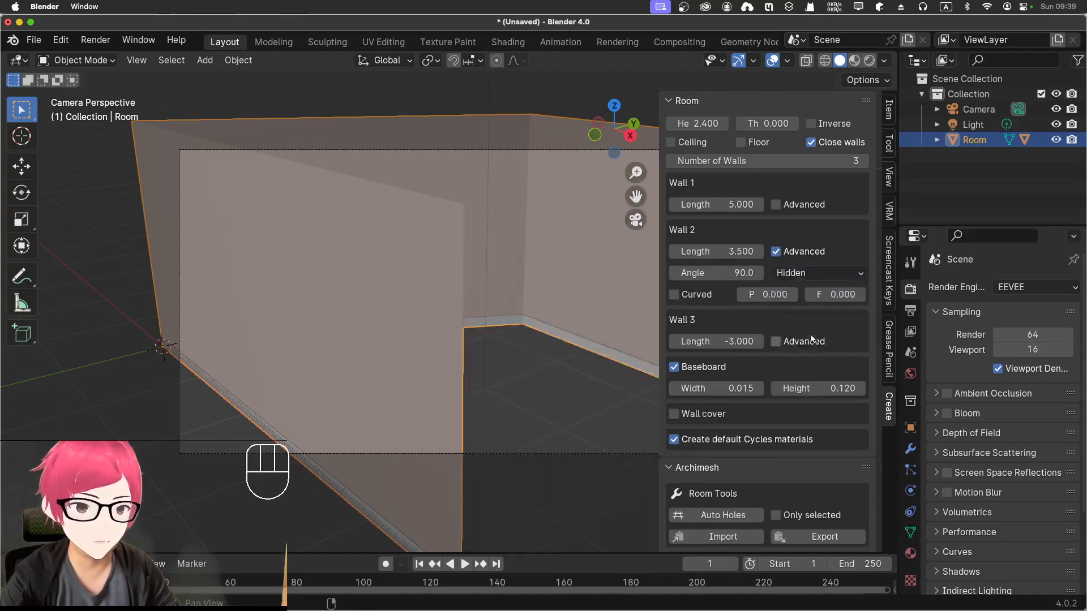
# Enable Wall 3's advanced options, try the Hidden visibility and return it to Visible
pyautogui.click(775, 342)
pyautogui.click(806, 362)
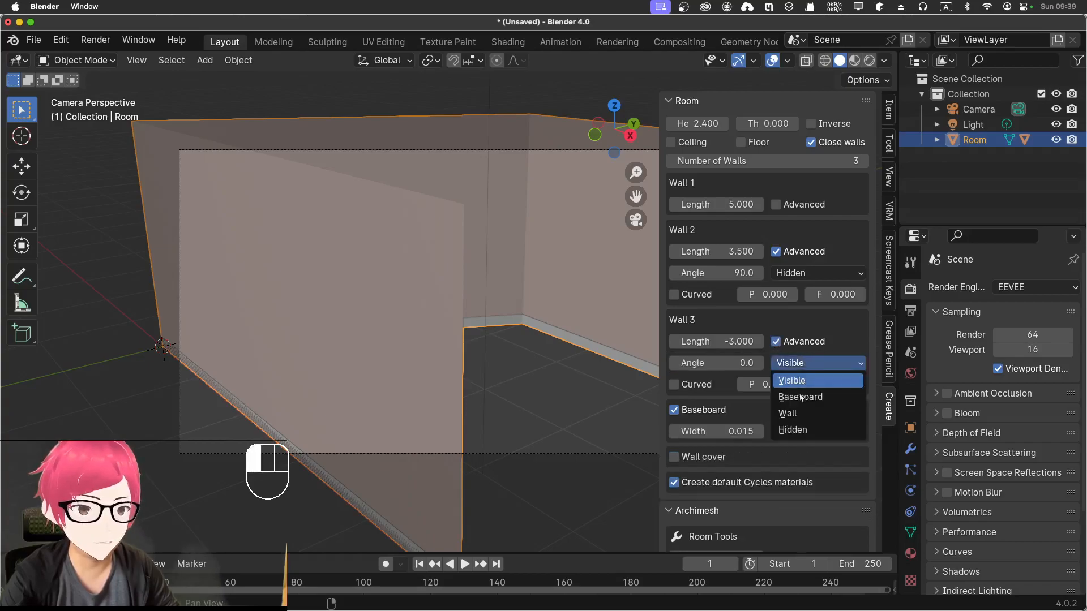
pyautogui.click(793, 431)
pyautogui.click(804, 364)
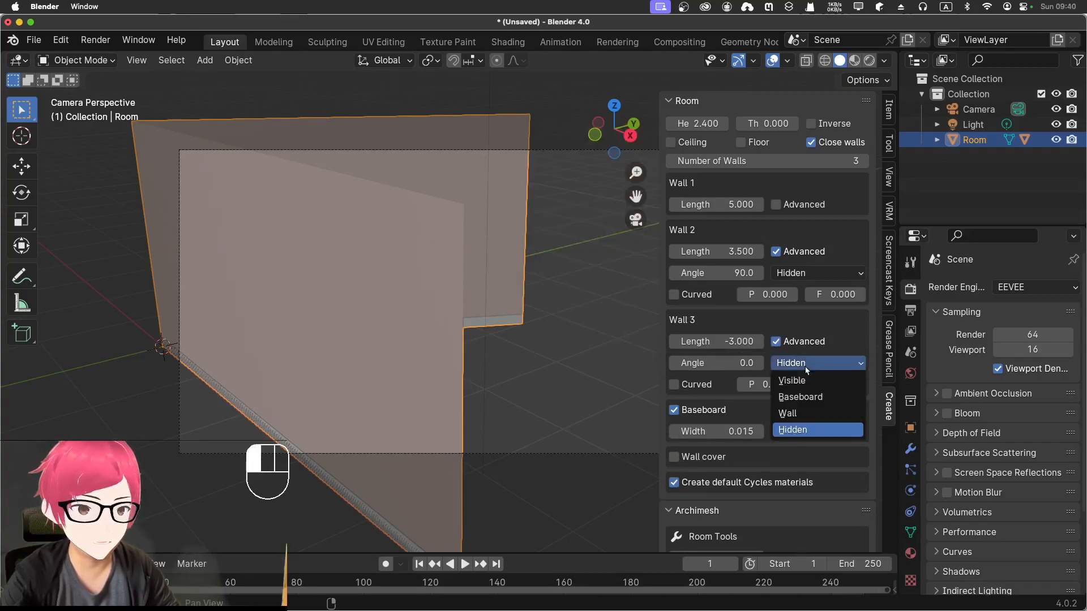
pyautogui.click(799, 382)
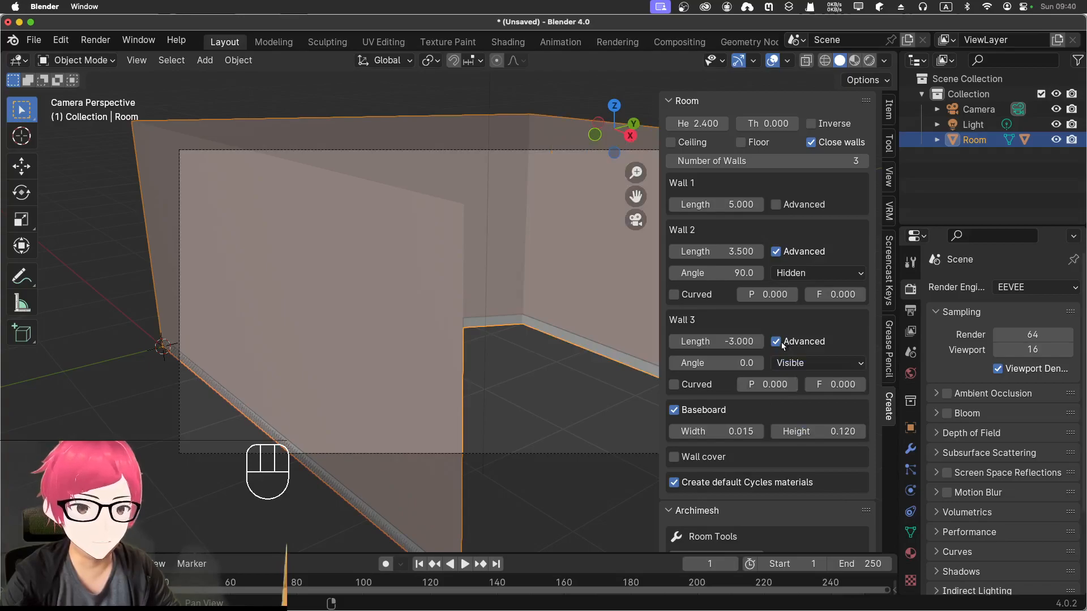
# Enable Wall 1's advanced options, set its visibility to Hidden and look into the room through the camera
pyautogui.click(775, 205)
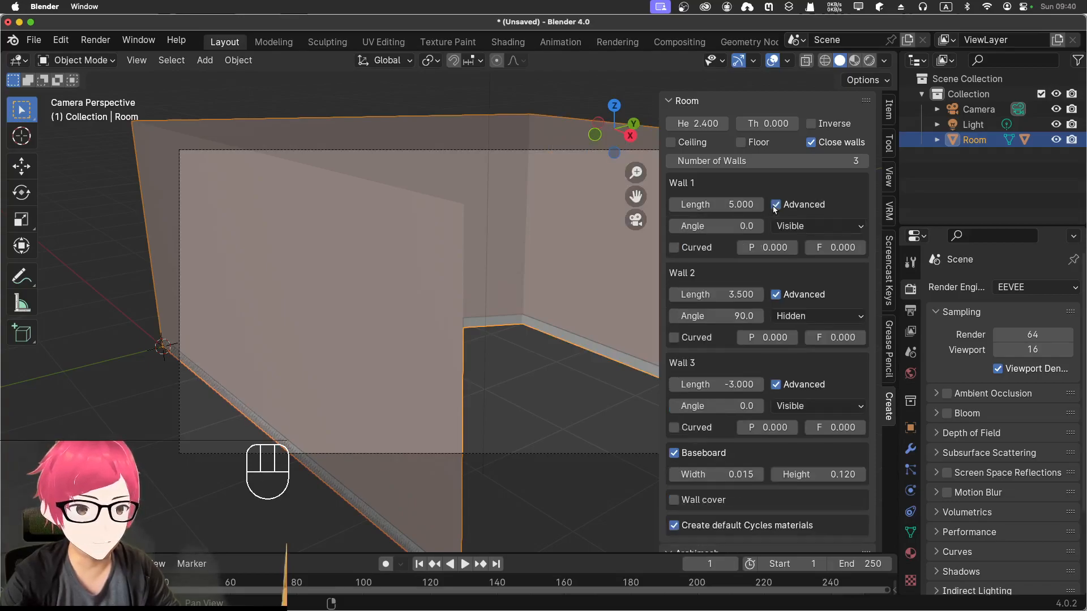
pyautogui.click(787, 226)
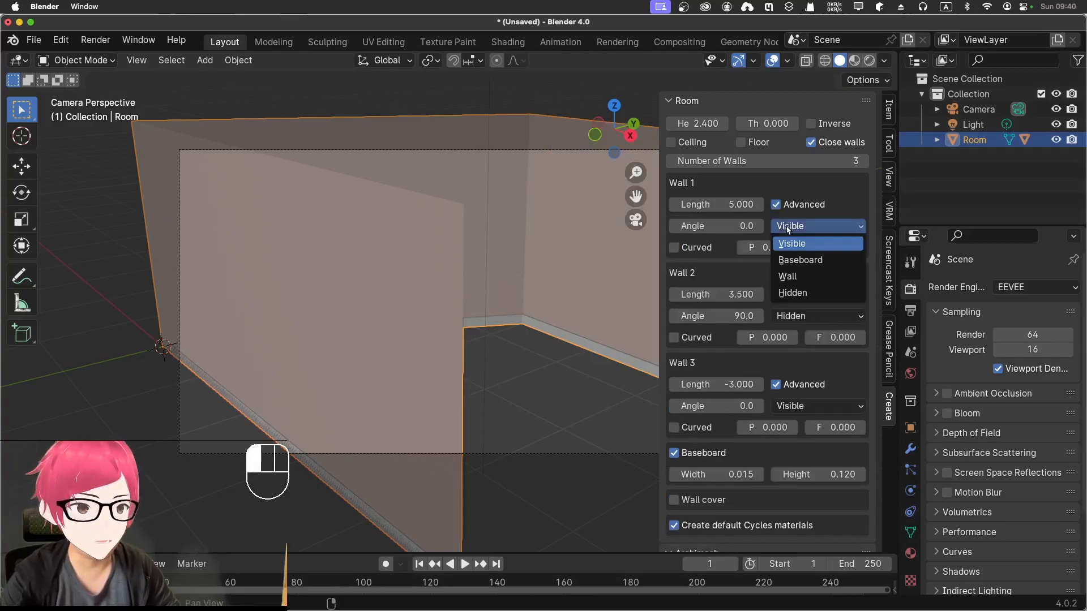
pyautogui.click(792, 292)
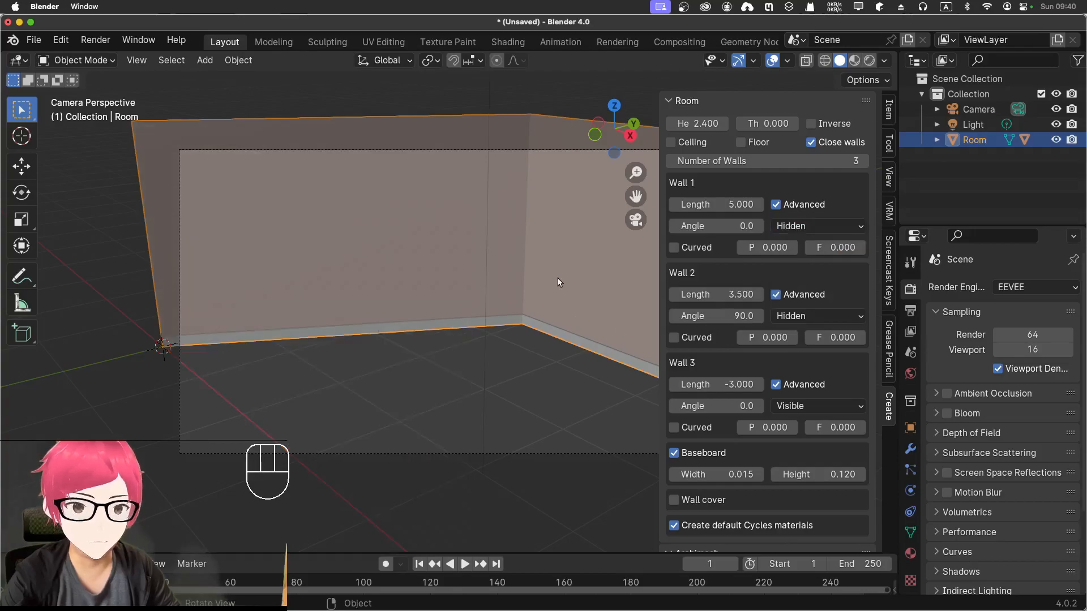
pyautogui.press('n')
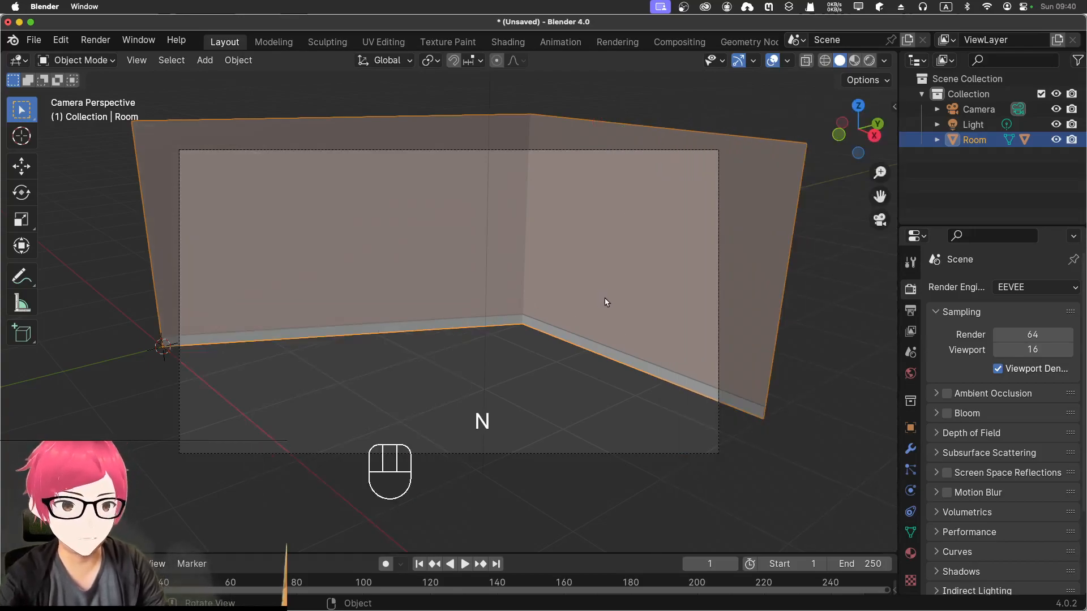
pyautogui.scroll(3, 607, 295)
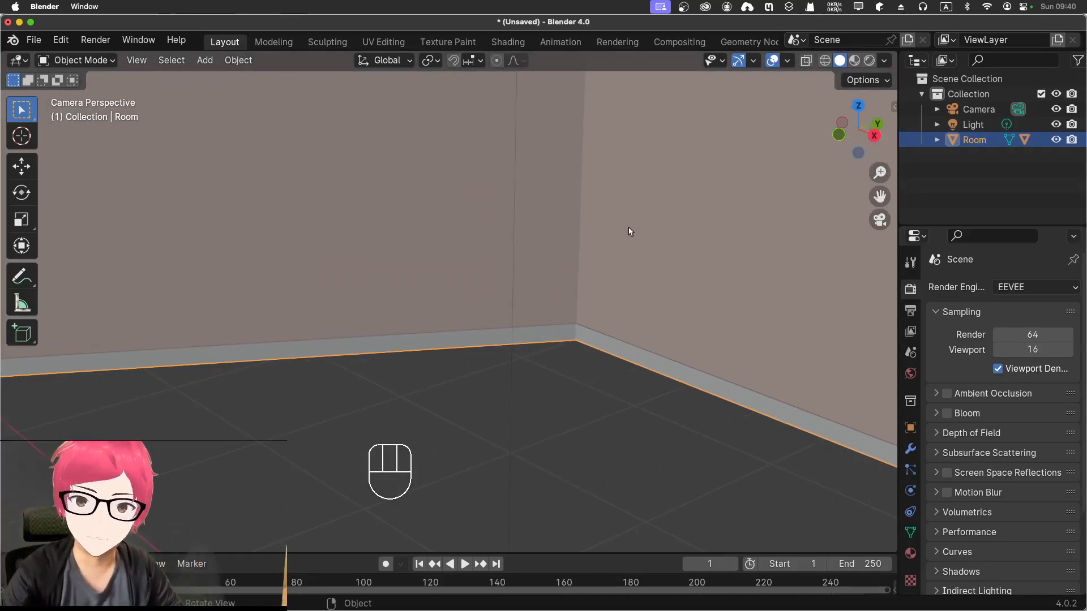
pyautogui.scroll(-3, 657, 236)
# Set Wall 2 to Visible, then try showing only the baseboard for Wall 3 and return it to Visible
pyautogui.press('n')
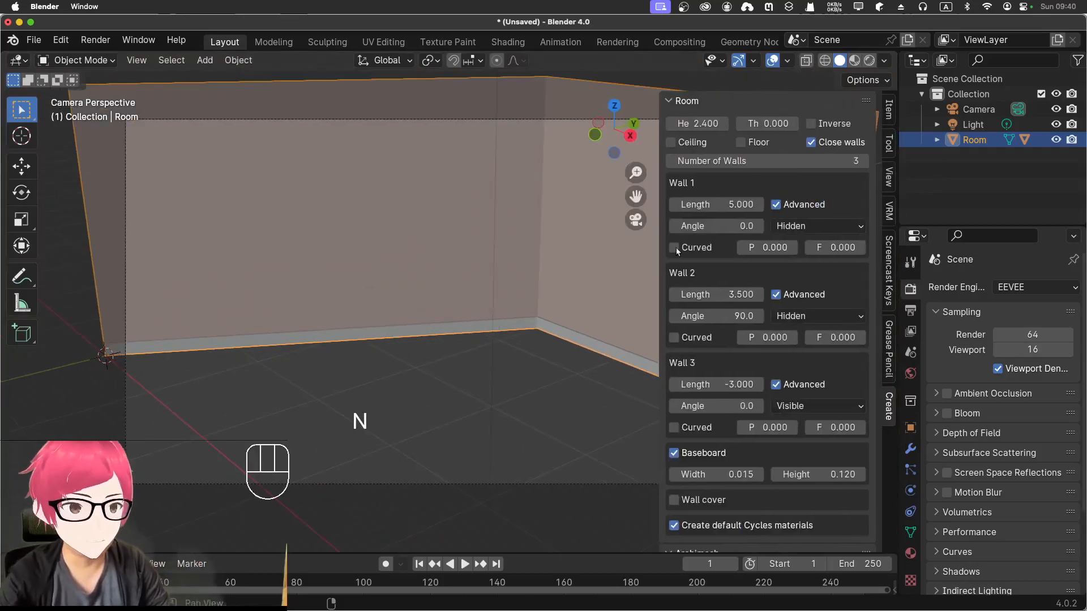
pyautogui.click(803, 316)
pyautogui.click(801, 350)
pyautogui.click(820, 403)
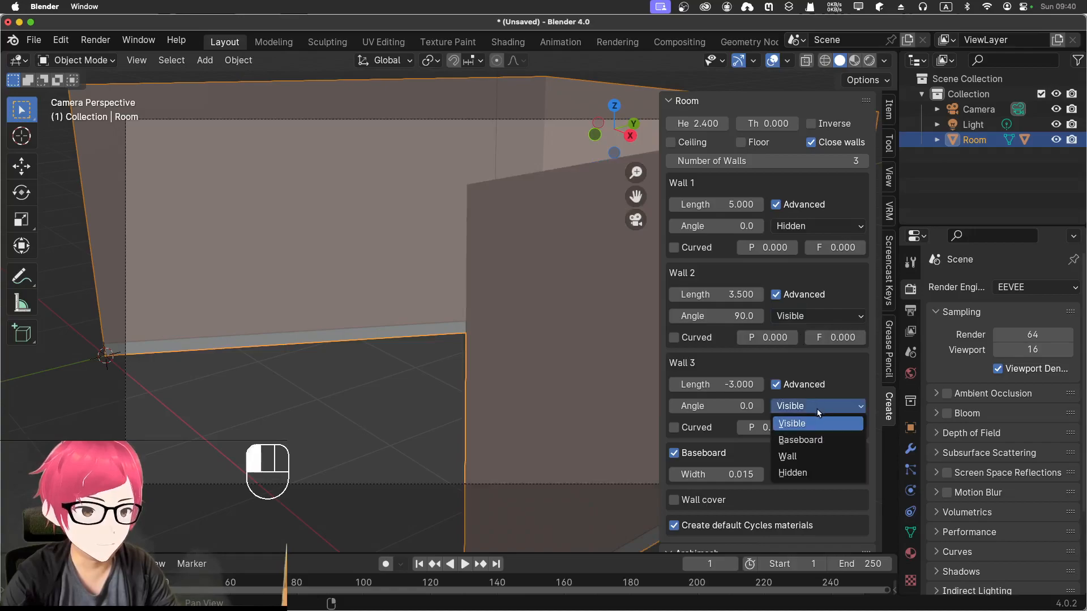
pyautogui.click(814, 443)
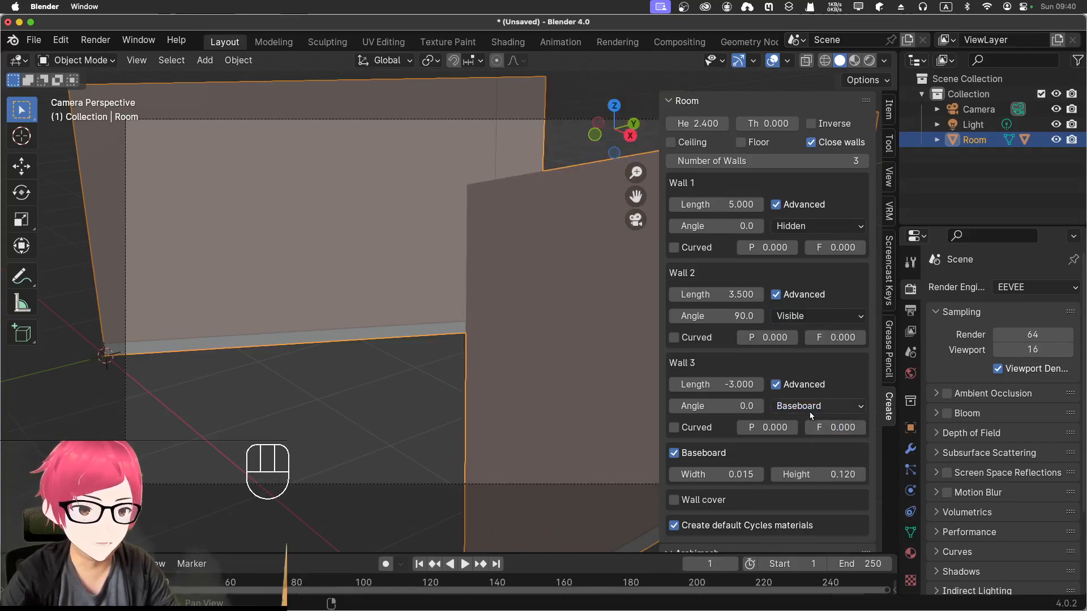
pyautogui.click(814, 406)
pyautogui.click(811, 424)
# Leave the camera view to face the room's open side and set Wall 2's visibility to Baseboard
pyautogui.moveTo(492, 332); pyautogui.dragTo(537, 331, button='middle')
pyautogui.moveTo(483, 310)
pyautogui.keyDown('shift'); pyautogui.mouseDown(button='middle')
pyautogui.moveTo(388, 308)
pyautogui.moveTo(463, 317)
pyautogui.mouseUp(button='middle'); pyautogui.keyUp('shift')
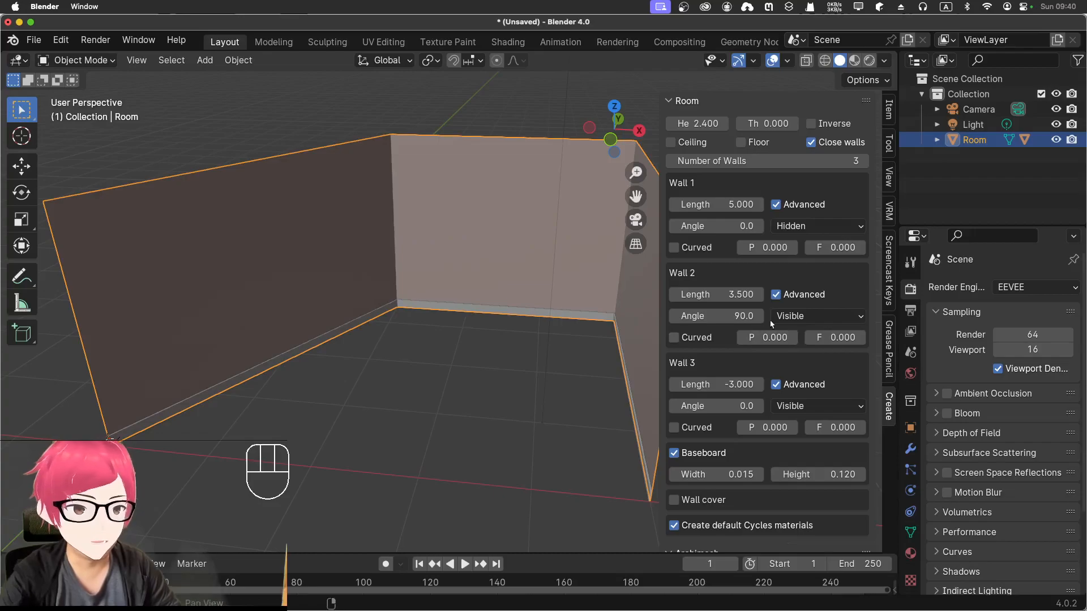
pyautogui.click(784, 316)
pyautogui.click(786, 338)
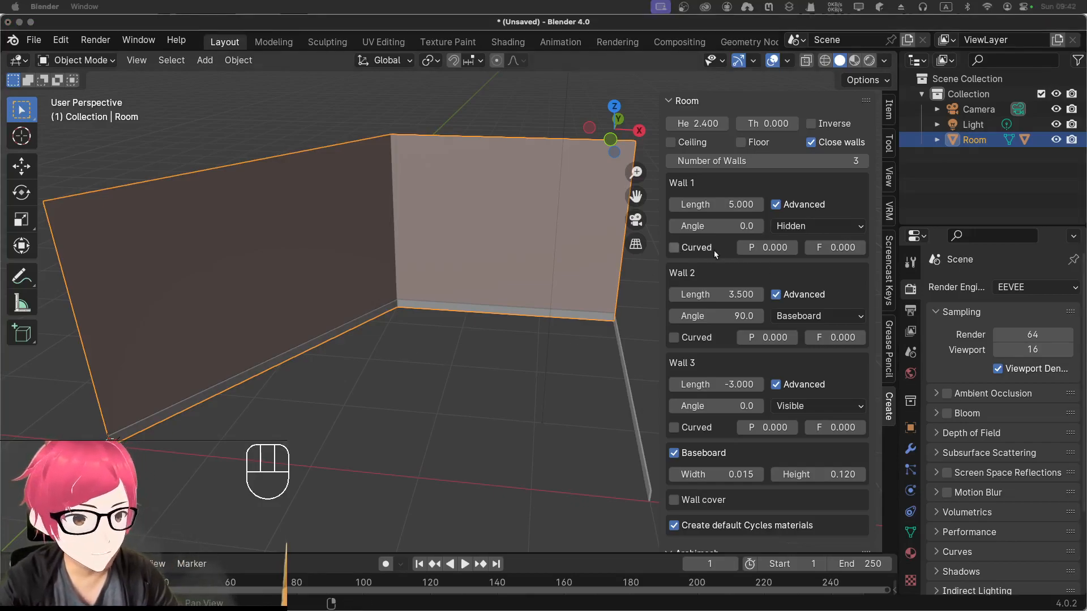
# Set the visibility of Wall 1 and Wall 2 back to Visible
pyautogui.click(795, 226)
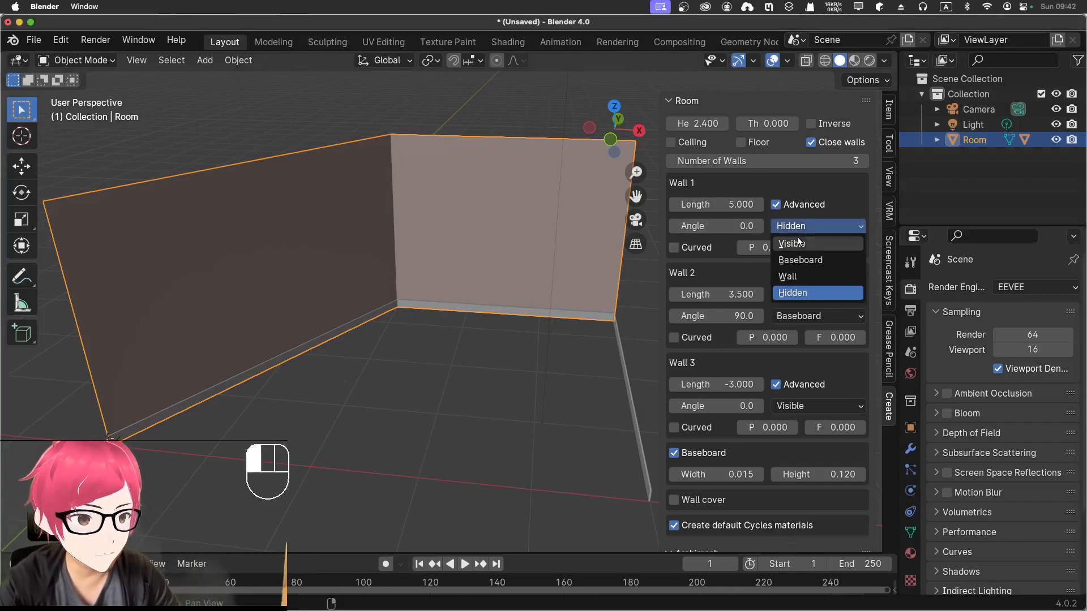
pyautogui.click(800, 251)
pyautogui.click(829, 316)
pyautogui.click(820, 338)
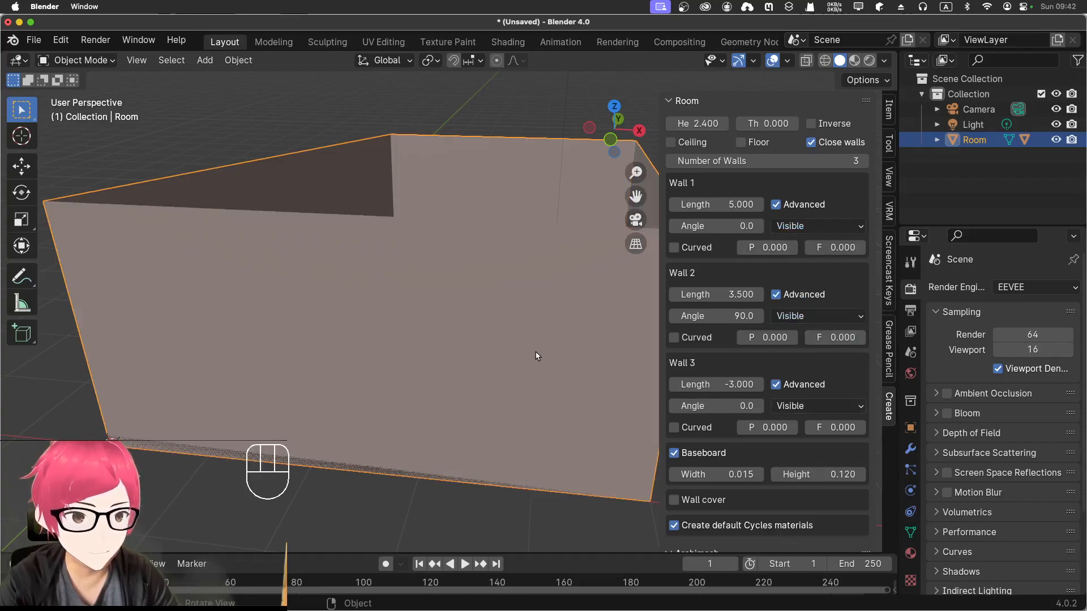
# Disable Close walls and view the three-sided room from its open end
pyautogui.click(810, 142)
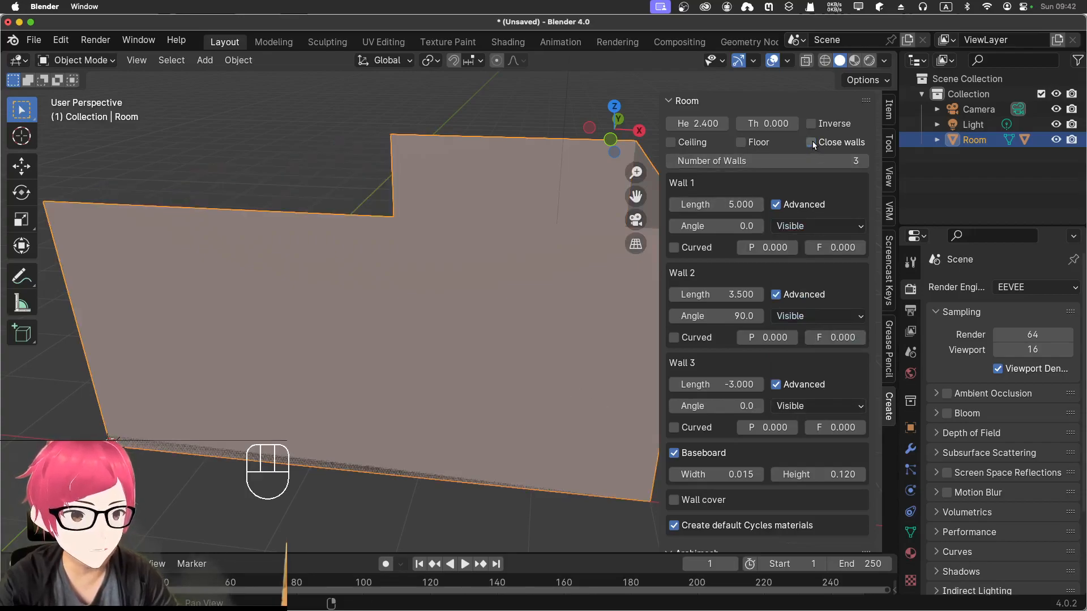
pyautogui.scroll(-6, 160, 419)
pyautogui.moveTo(160, 419); pyautogui.dragTo(453, 371, button='middle')
pyautogui.keyDown('shift'); pyautogui.moveTo(437, 298); pyautogui.dragTo(289, 239, button='middle'); pyautogui.keyUp('shift')
pyautogui.keyDown('shift'); pyautogui.moveTo(296, 340); pyautogui.dragTo(338, 379, button='middle'); pyautogui.keyUp('shift')
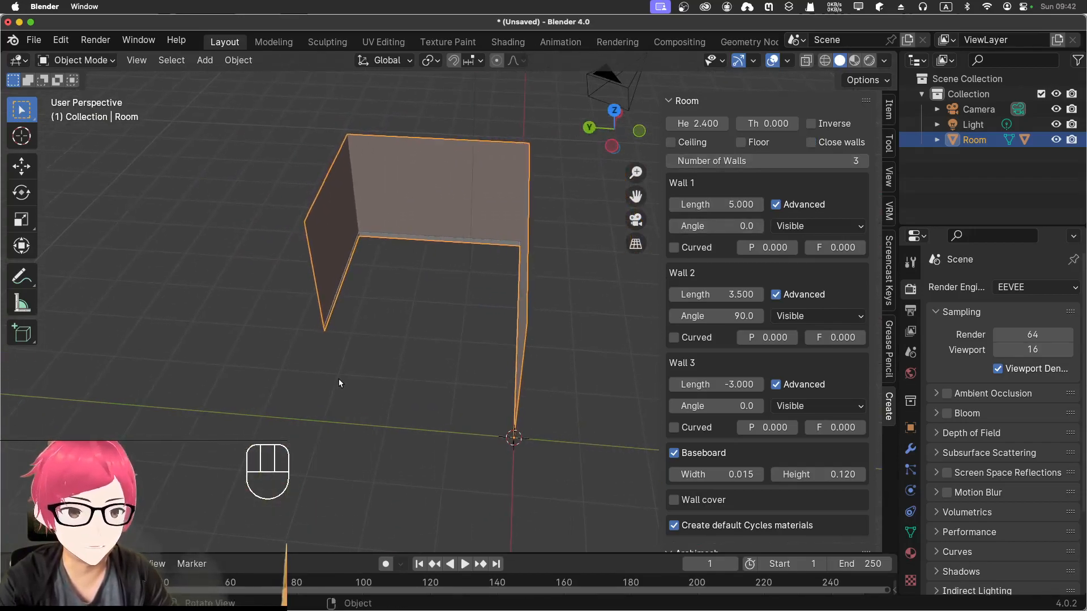
# Set Wall 3's length to -5 so it matches Wall 1's length
pyautogui.scroll(-3, 826, 370)
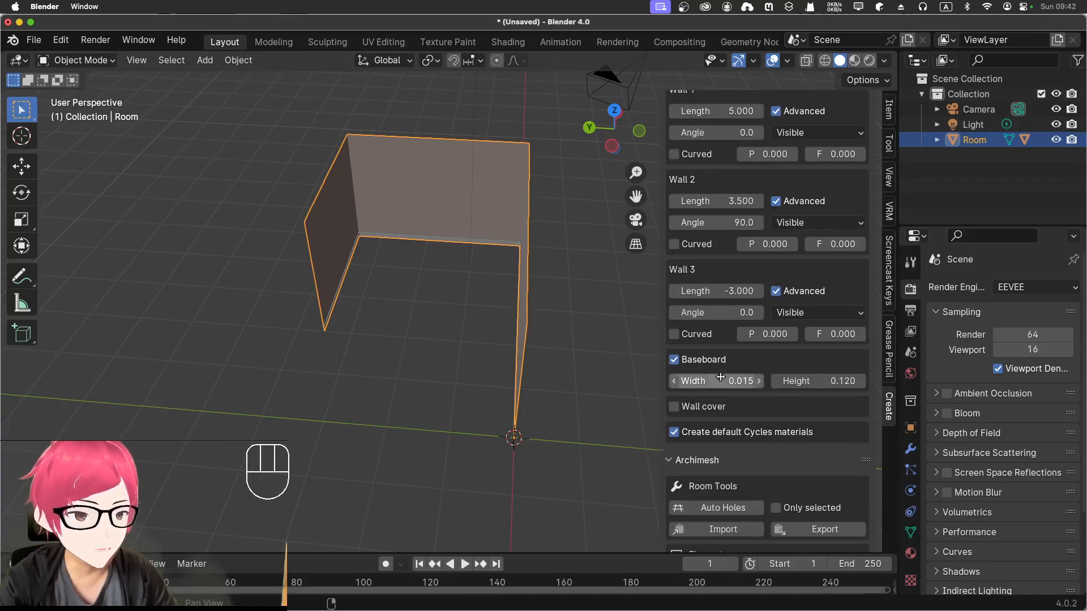
pyautogui.click(717, 291)
pyautogui.write('-')
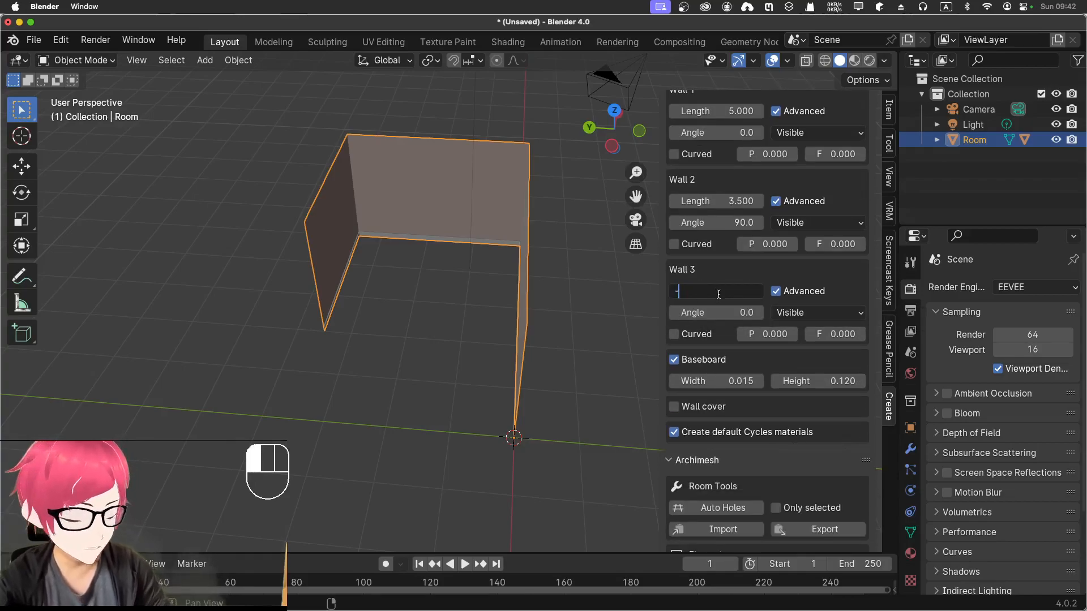
pyautogui.write('5')
pyautogui.press('Return')
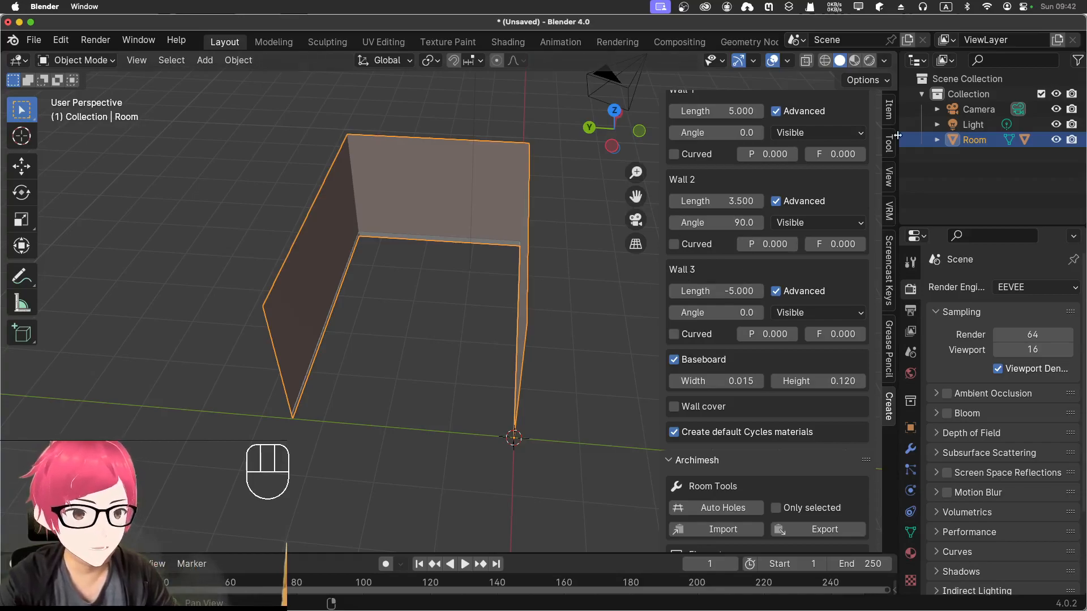
# Increase the number of walls to 4 and set Wall 4's length to -3.5 to close the rectangle
pyautogui.scroll(4, 809, 192)
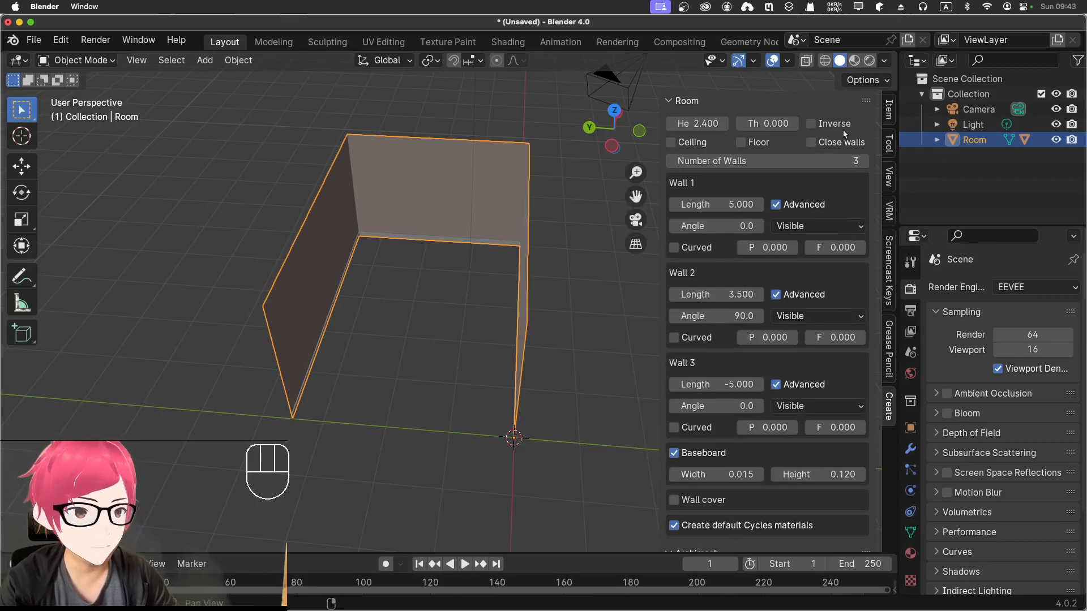
pyautogui.click(861, 161)
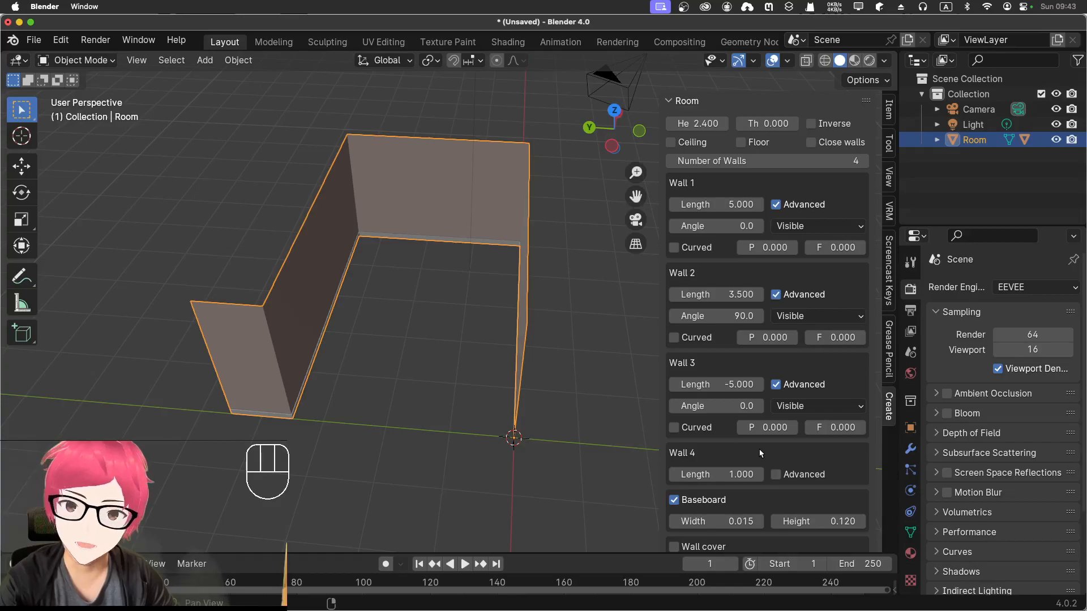
pyautogui.scroll(-4, 759, 450)
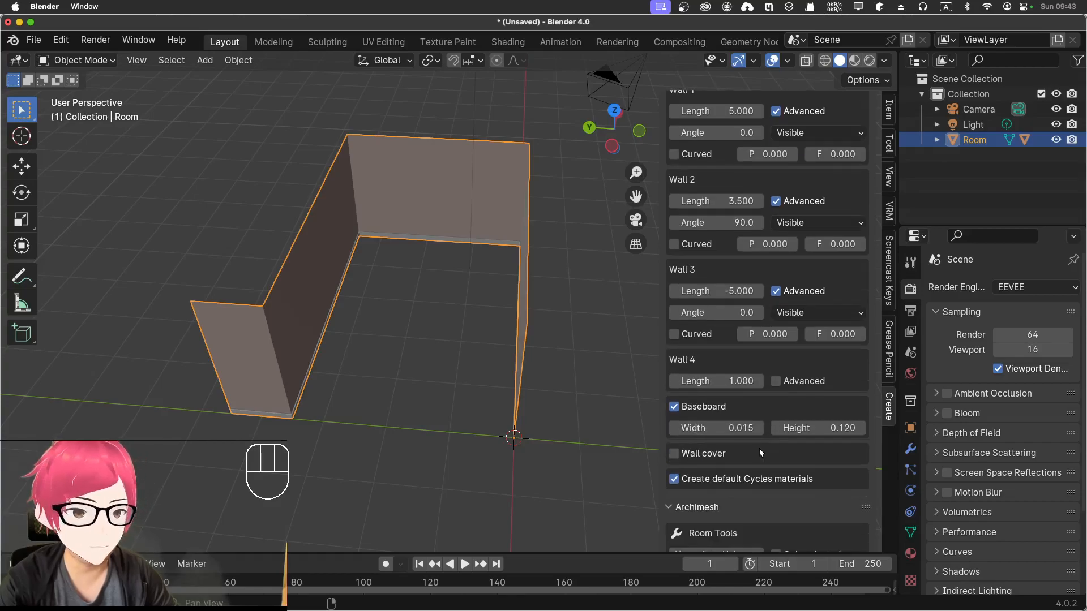
pyautogui.click(719, 380)
pyautogui.write('-3.5')
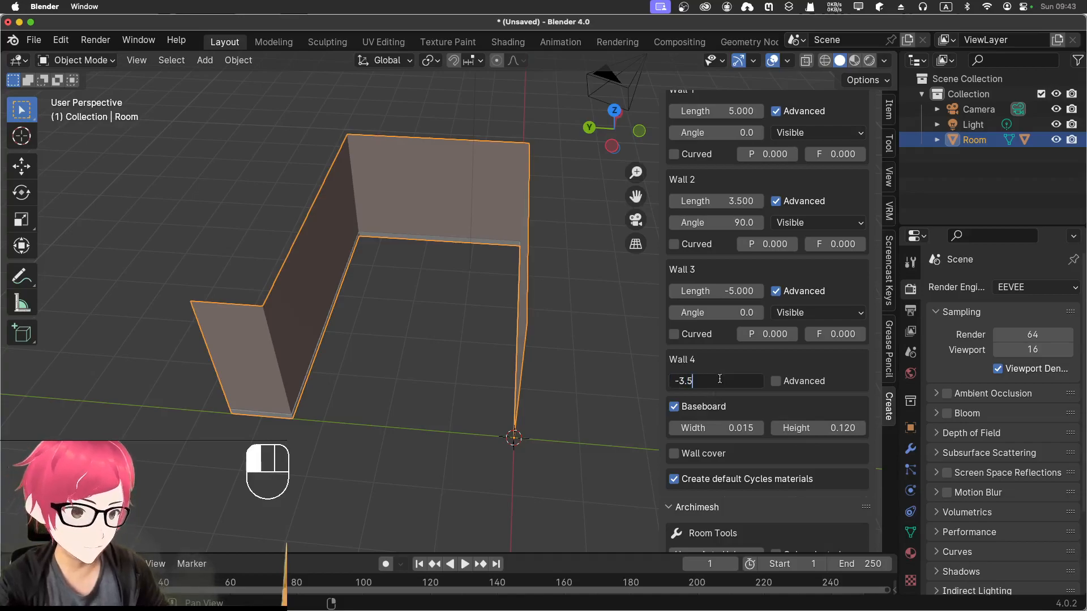
pyautogui.press('Return')
pyautogui.moveTo(528, 396); pyautogui.dragTo(466, 380, button='middle')
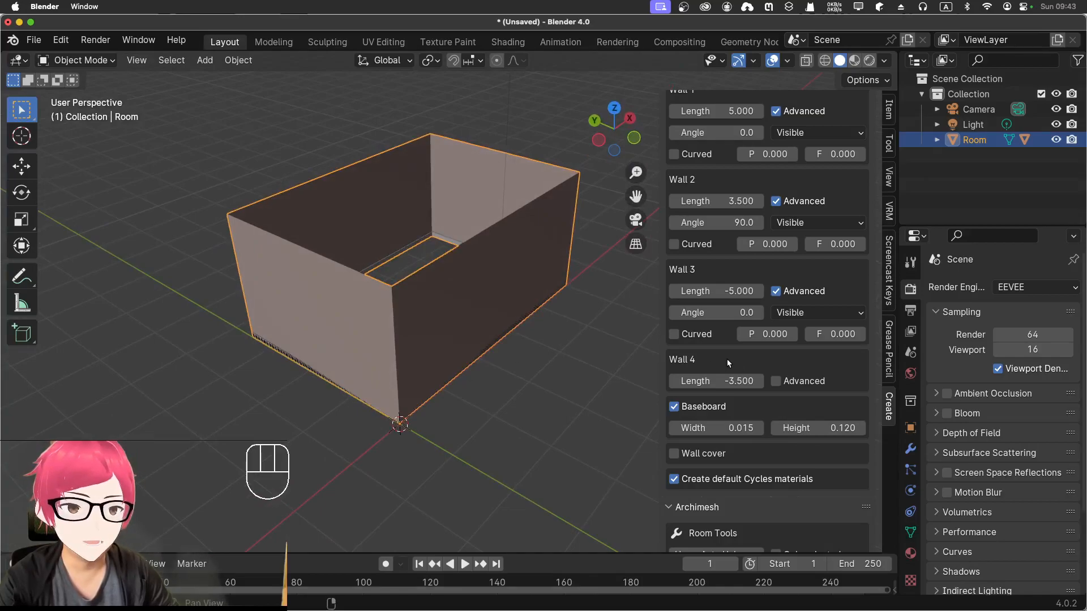
# Enable Wall 4's advanced options, make the wall curved and view the rounded end from several sides
pyautogui.click(776, 382)
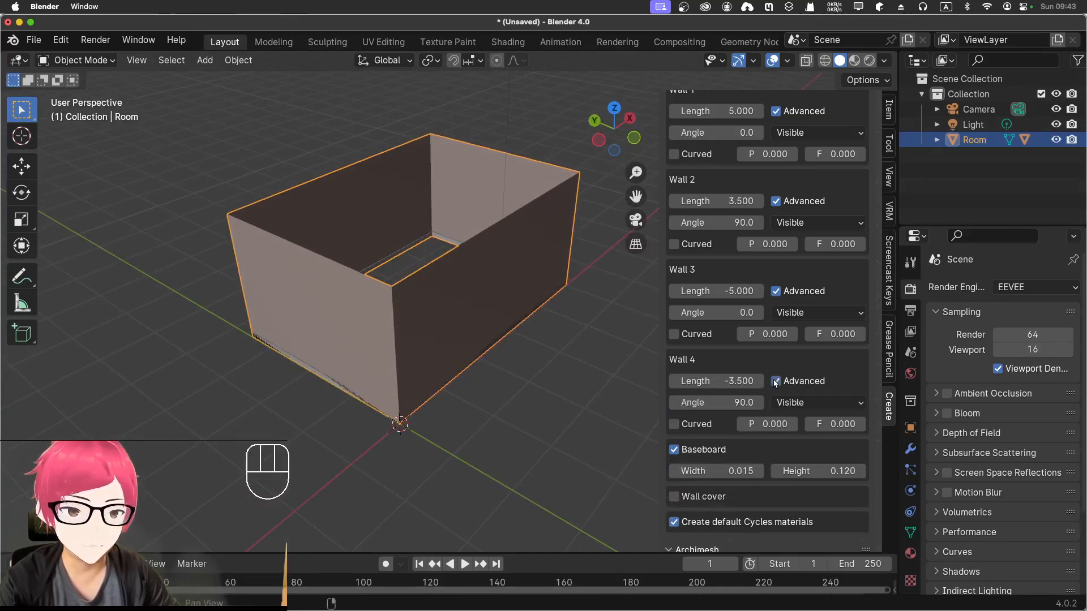
pyautogui.click(673, 425)
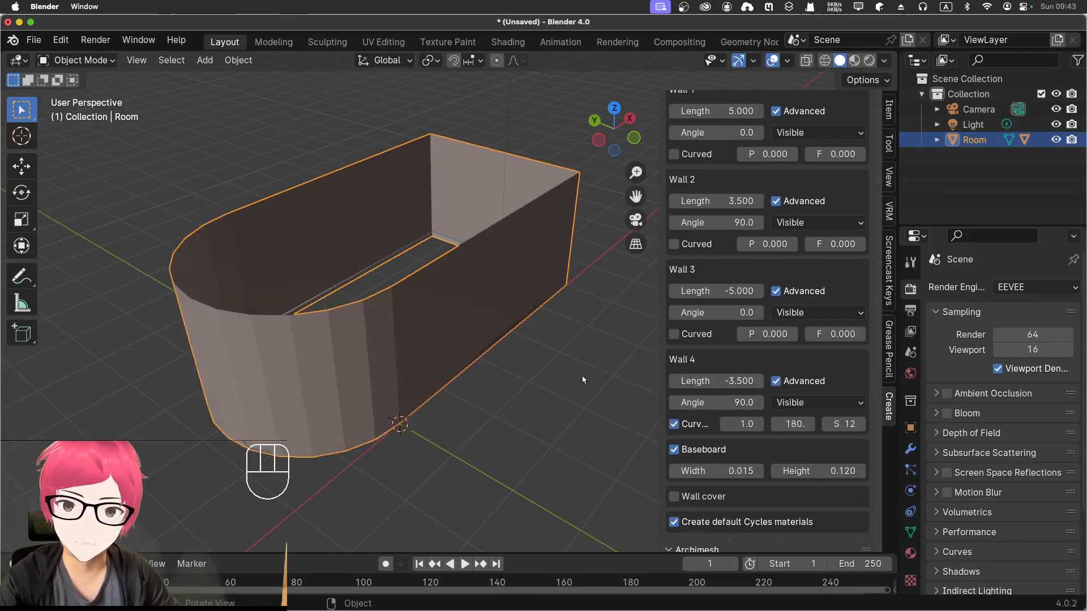
pyautogui.moveTo(460, 313)
pyautogui.mouseDown(button='middle')
pyautogui.moveTo(420, 325)
pyautogui.moveTo(296, 329)
pyautogui.moveTo(463, 301)
pyautogui.mouseUp(button='middle')
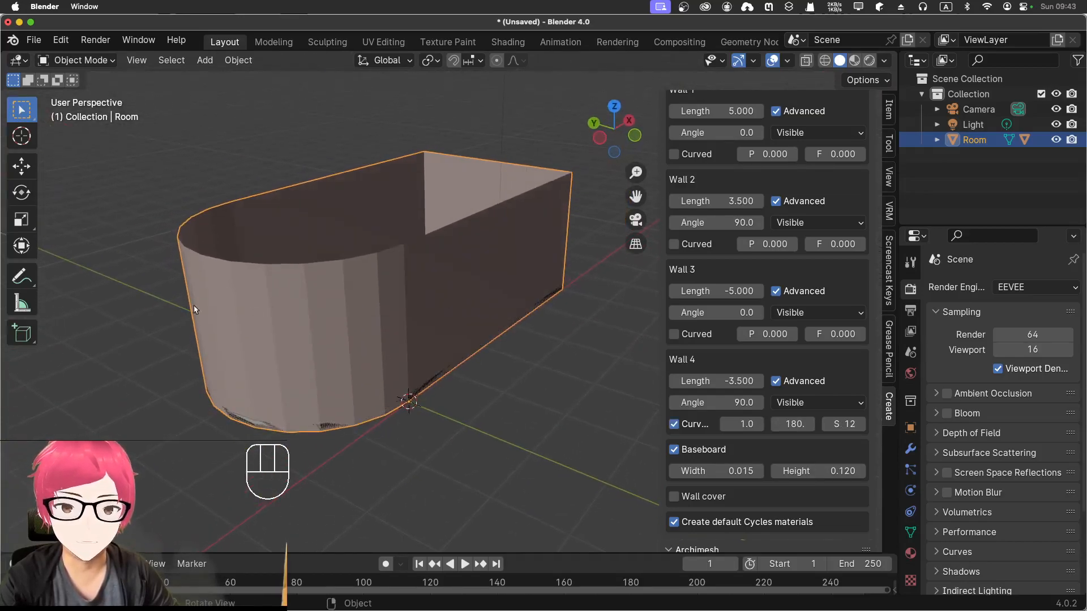
pyautogui.moveTo(205, 276); pyautogui.dragTo(256, 280, button='middle')
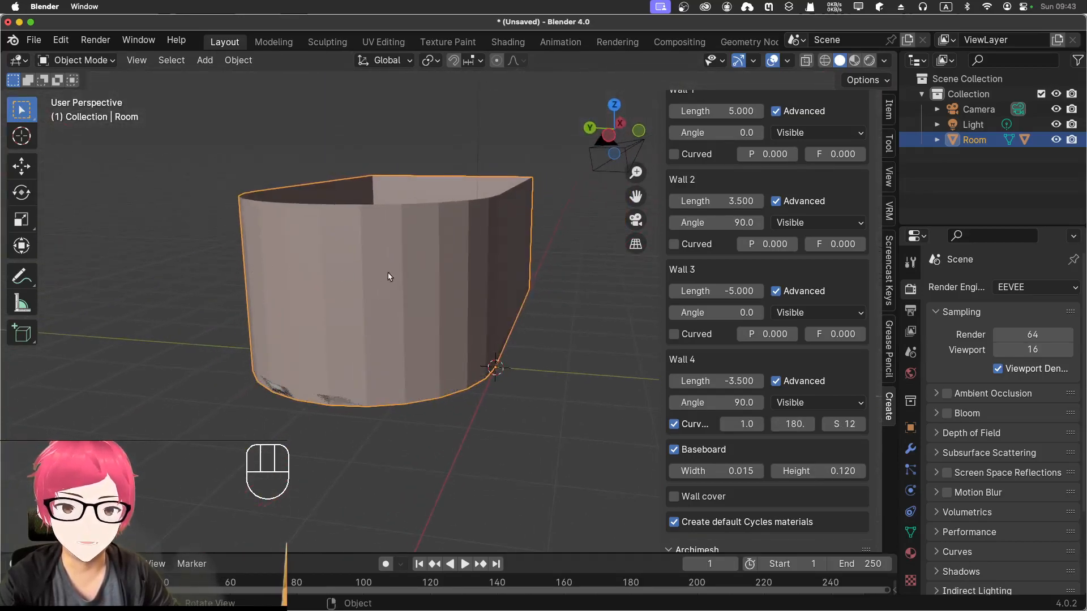
pyautogui.moveTo(449, 316); pyautogui.dragTo(337, 226, button='middle')
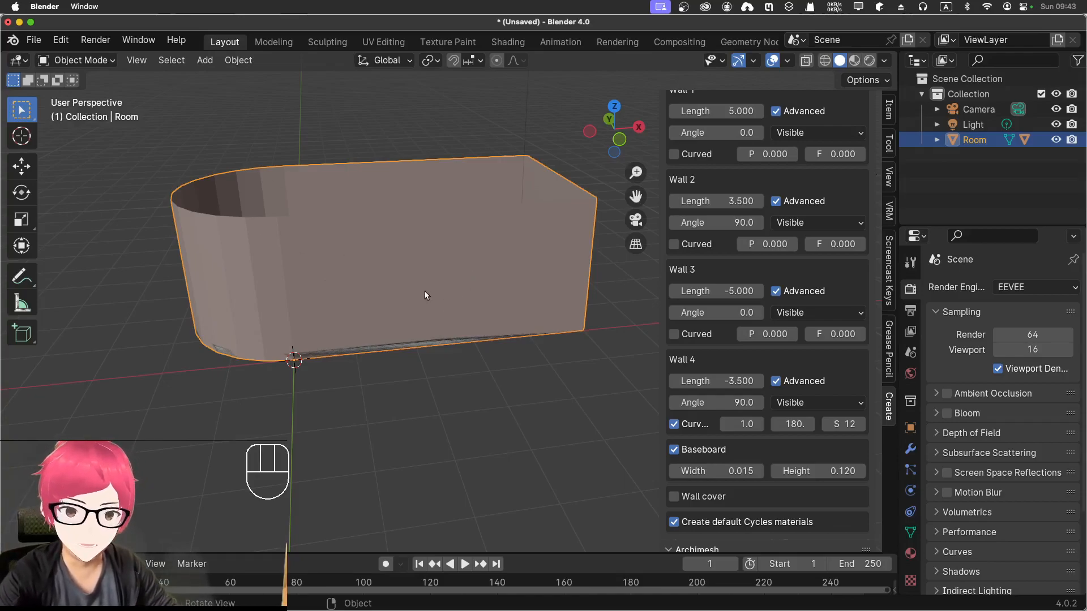
pyautogui.keyDown('shift'); pyautogui.moveTo(418, 274); pyautogui.dragTo(449, 290, button='middle'); pyautogui.keyUp('shift')
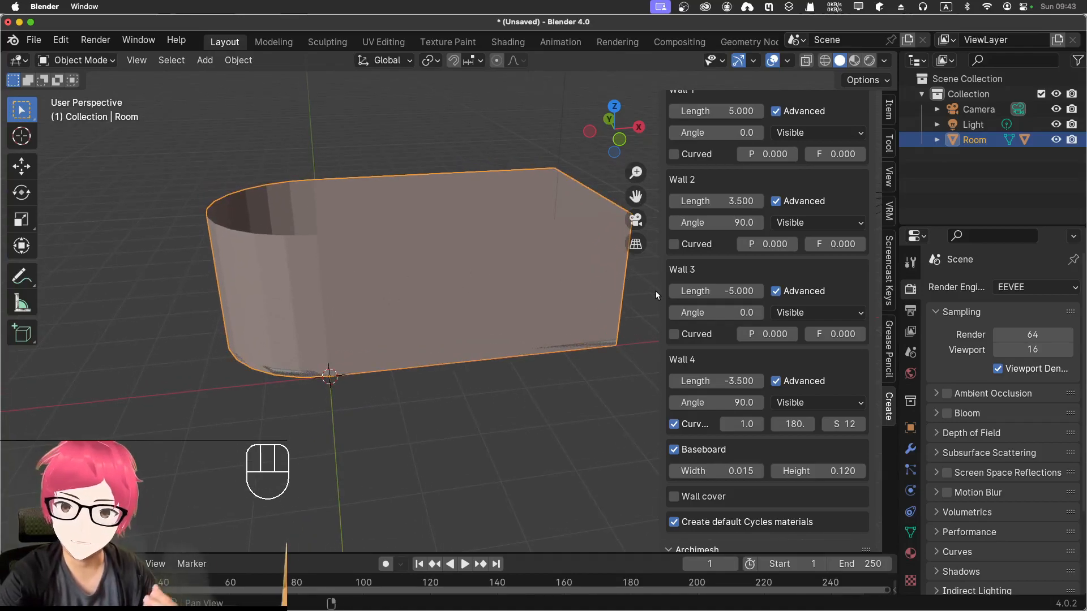
# Turn off Wall 4's curvature and toggle Wall 1's curvature on and back off
pyautogui.click(674, 425)
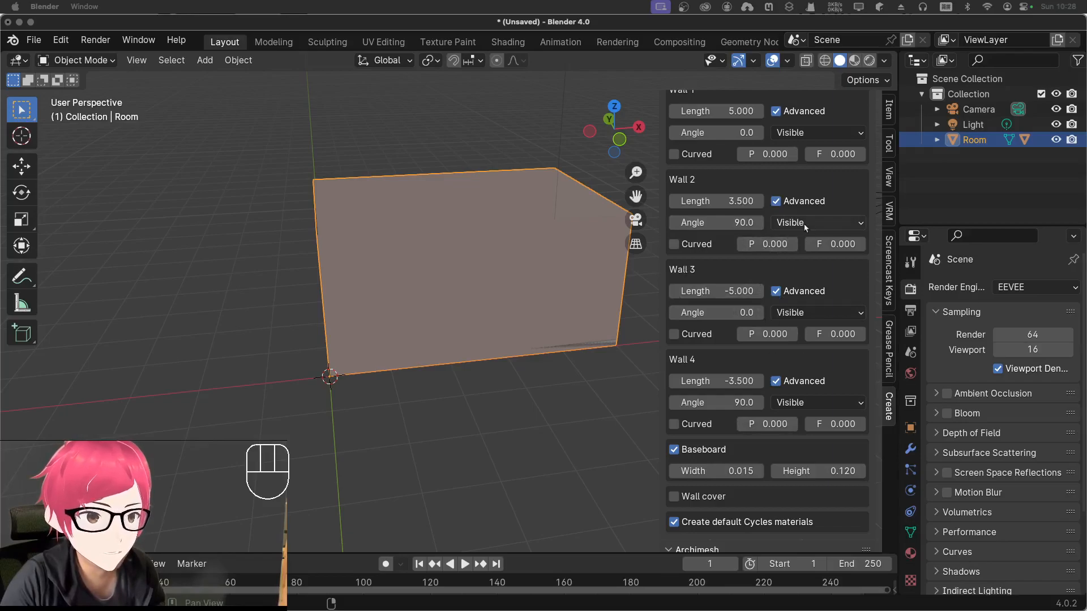
pyautogui.scroll(3, 749, 239)
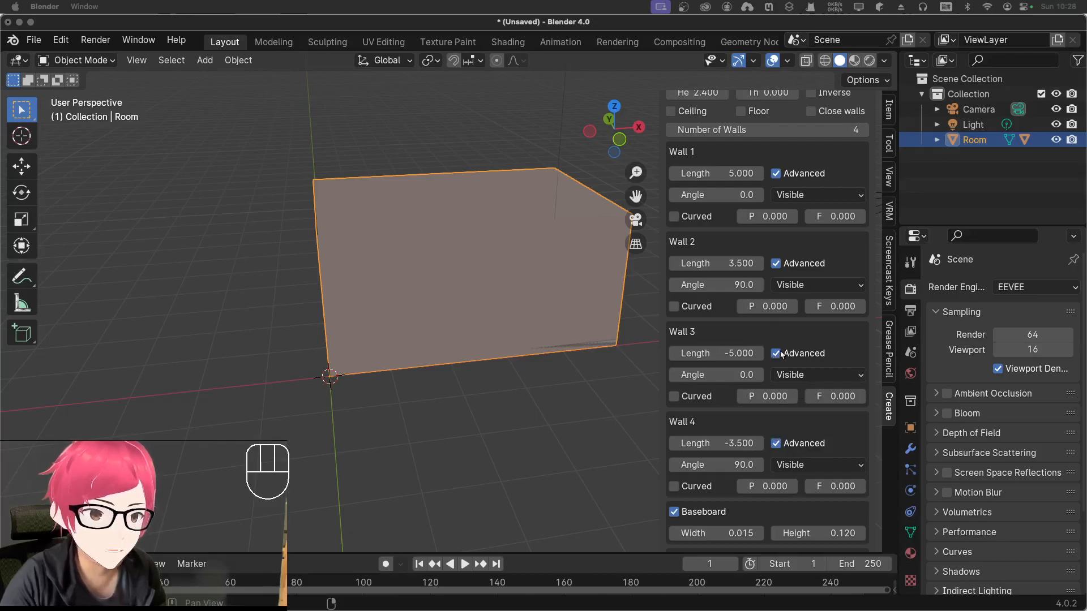
pyautogui.click(674, 219)
pyautogui.click(674, 221)
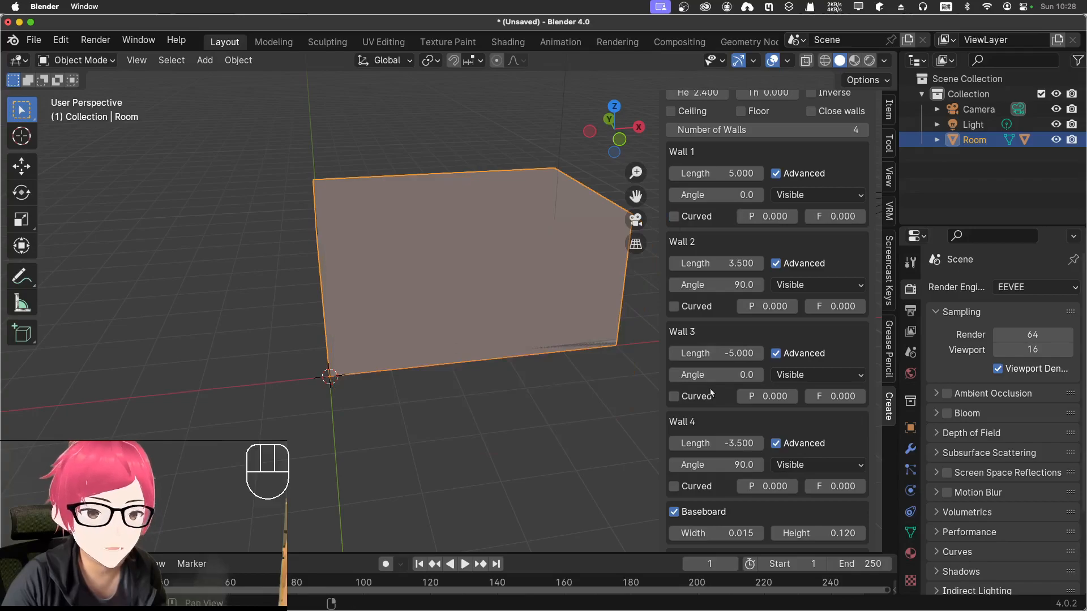
# Raise Wall 4's peak to 1.11 and view the gabled end of the room
pyautogui.scroll(-3, 674, 396)
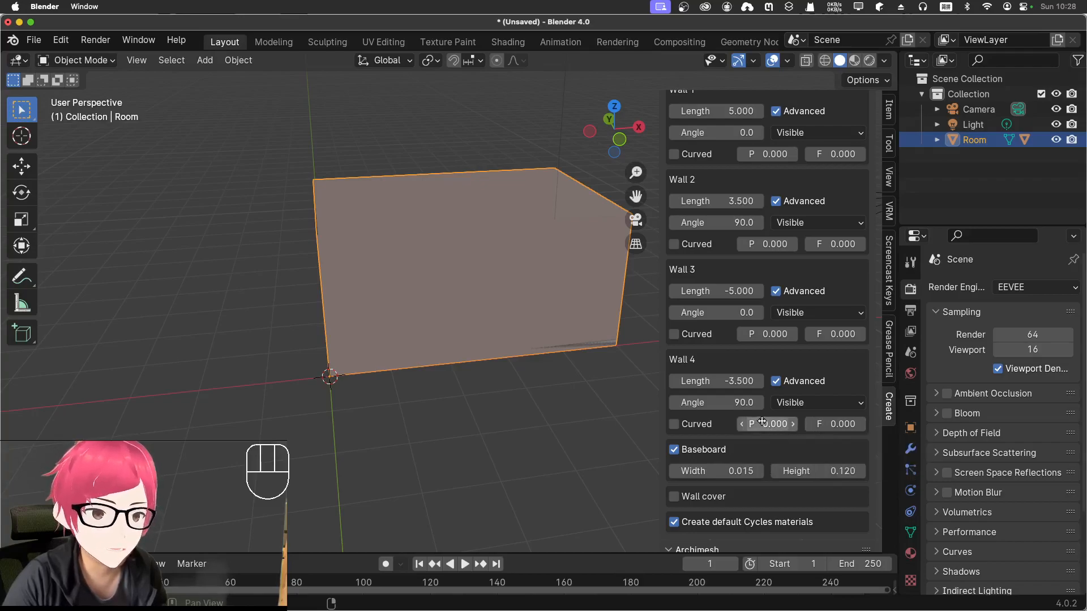
pyautogui.moveTo(762, 421); pyautogui.dragTo(767, 421)
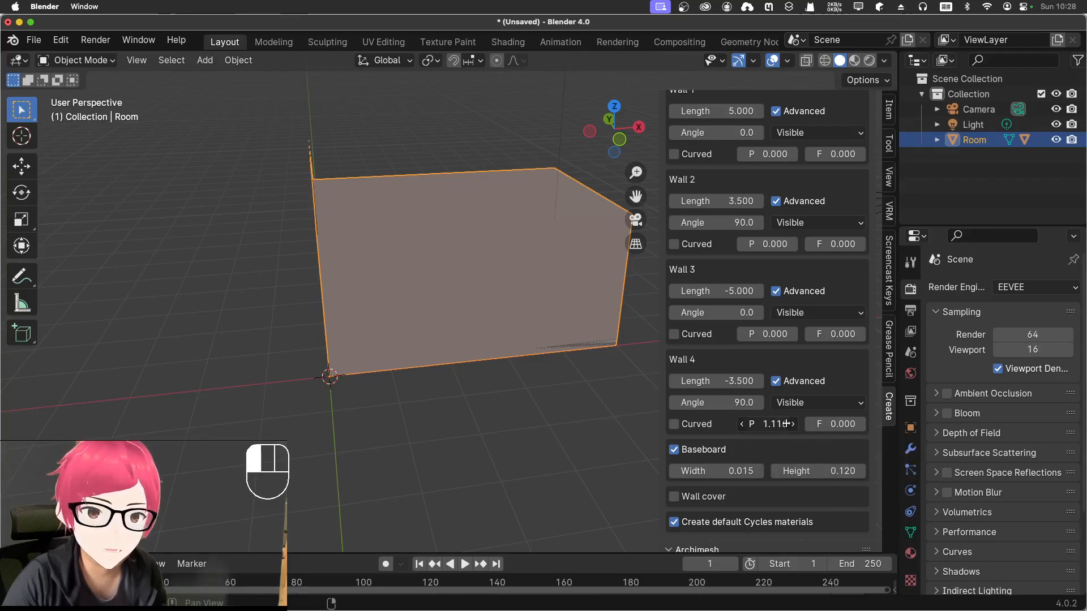
pyautogui.moveTo(421, 368); pyautogui.dragTo(504, 356, button='middle')
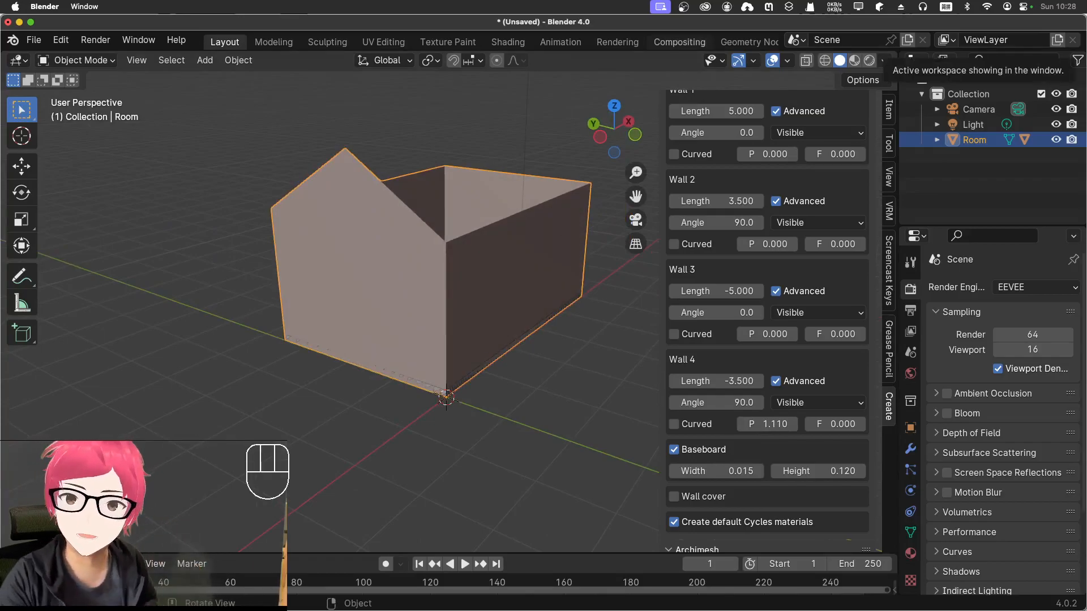
pyautogui.press('super+z')
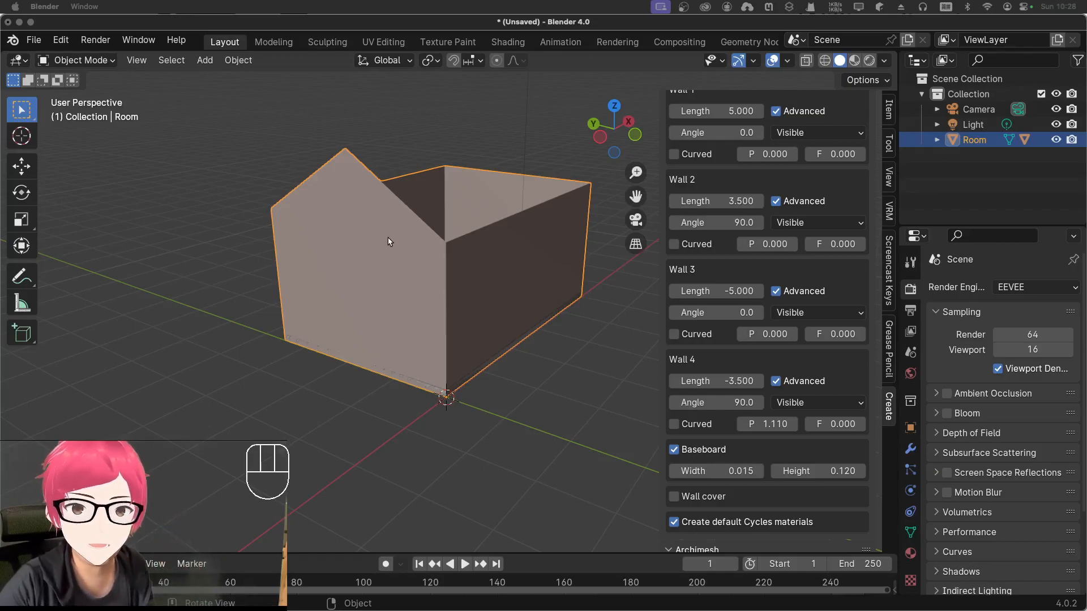
# Try varying Wall 4's peak factor and reset it to 0
pyautogui.moveTo(823, 426)
pyautogui.mouseDown()
pyautogui.moveTo(855, 428)
pyautogui.moveTo(705, 415)
pyautogui.moveTo(845, 423)
pyautogui.moveTo(820, 428)
pyautogui.moveTo(829, 423)
pyautogui.mouseUp()
pyautogui.click(829, 423)
pyautogui.write('0')
pyautogui.press('Return')
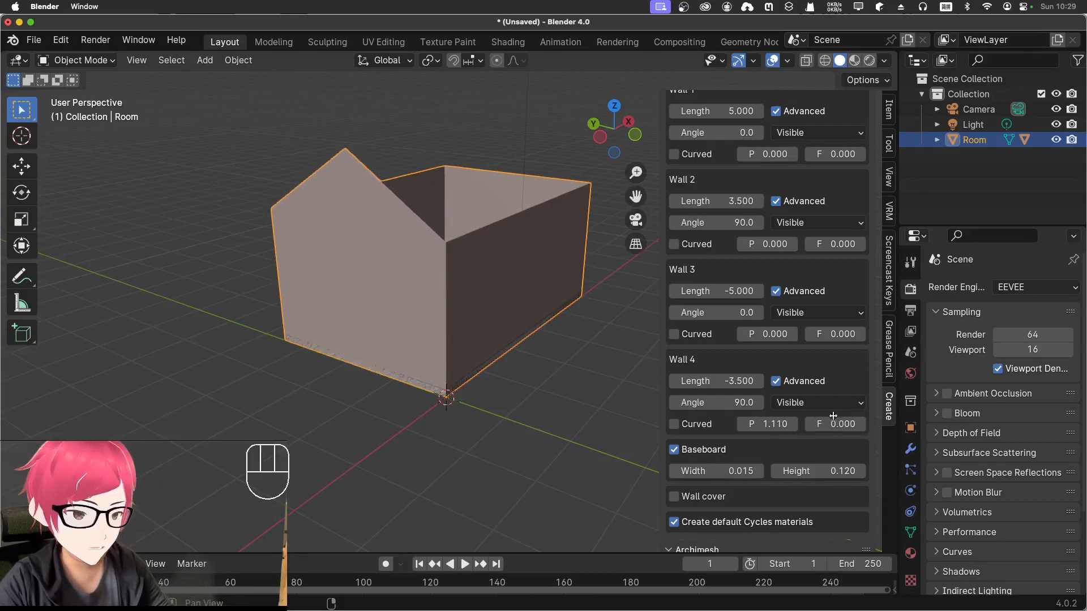
# Raise Wall 4's peak to 4.68 and view the whole spire-shaped wall
pyautogui.moveTo(764, 424); pyautogui.dragTo(821, 424)
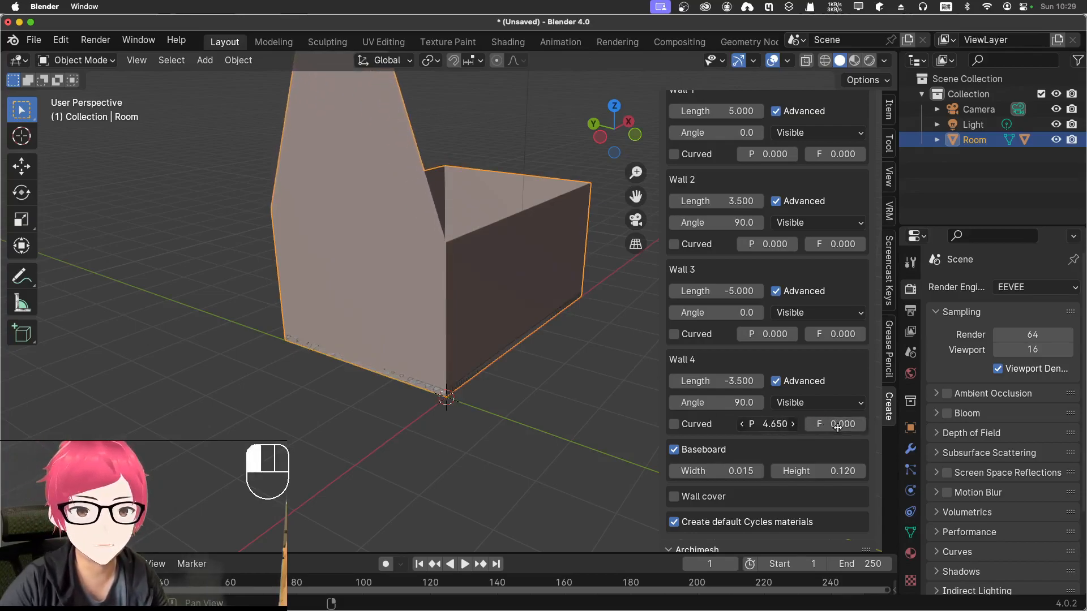
pyautogui.scroll(-3, 470, 351)
pyautogui.moveTo(402, 362); pyautogui.dragTo(381, 364, button='middle')
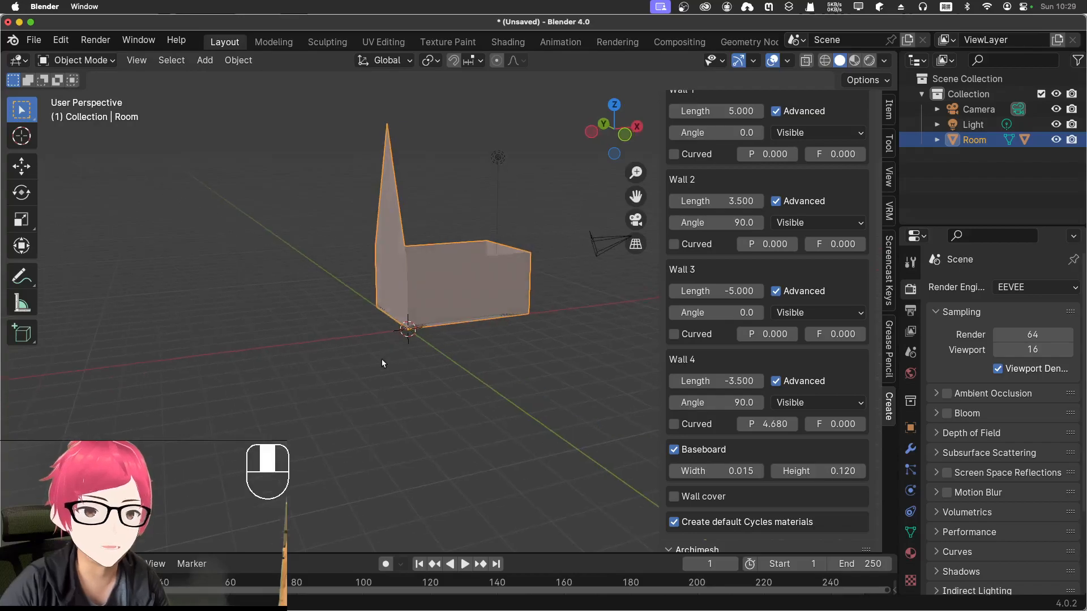
# Make Wall 4 curved again, try a curvature factor of 0.9 and undo that factor change
pyautogui.click(673, 425)
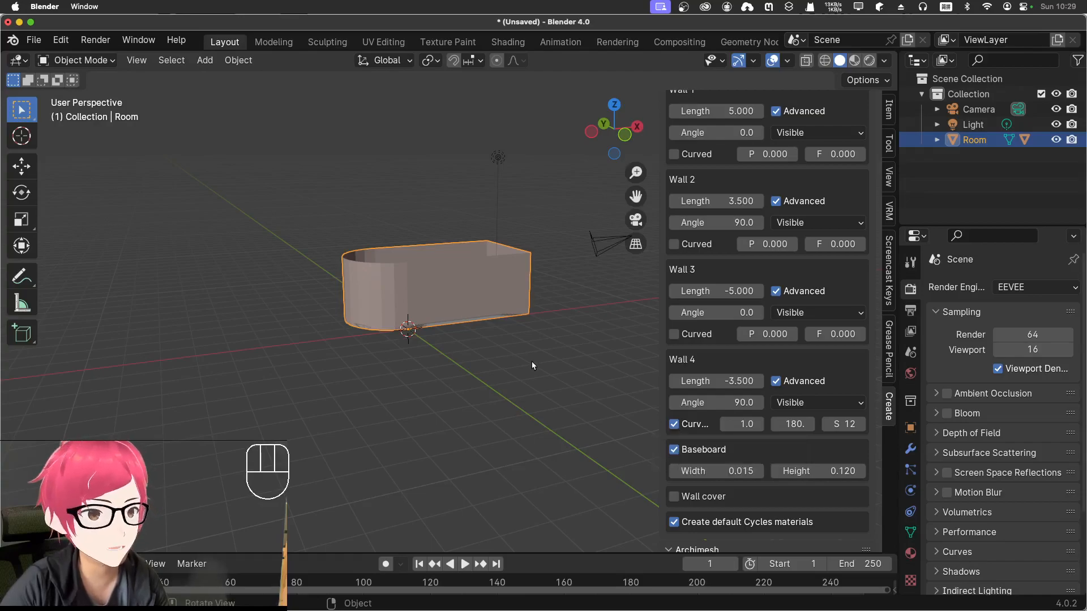
pyautogui.scroll(4, 528, 327)
pyautogui.moveTo(528, 328); pyautogui.dragTo(547, 385, button='middle')
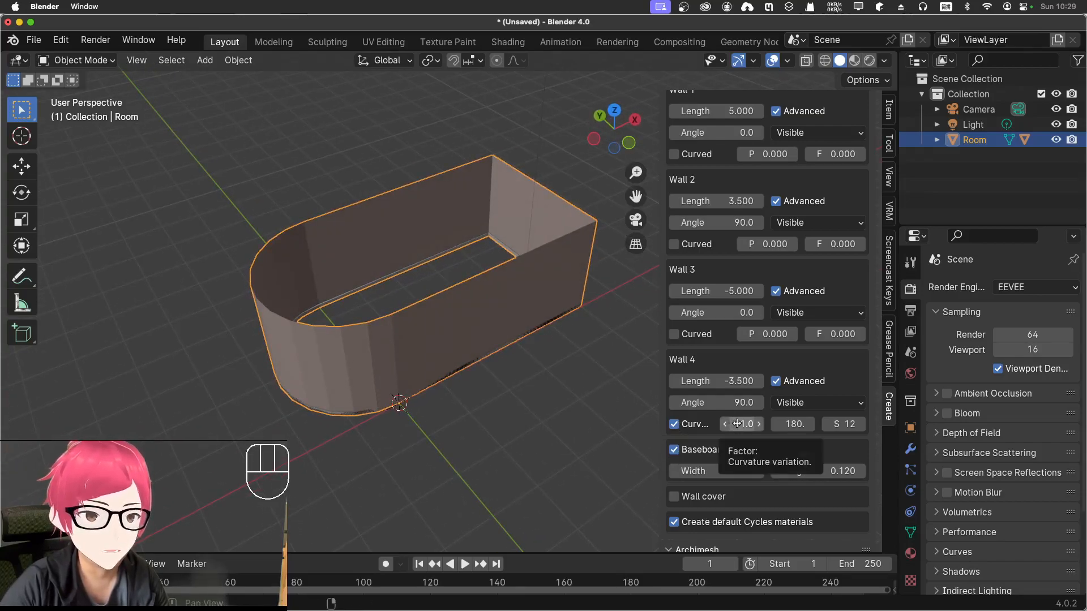
pyautogui.moveTo(737, 424)
pyautogui.mouseDown()
pyautogui.moveTo(746, 421)
pyautogui.moveTo(716, 419)
pyautogui.moveTo(736, 423)
pyautogui.mouseUp()
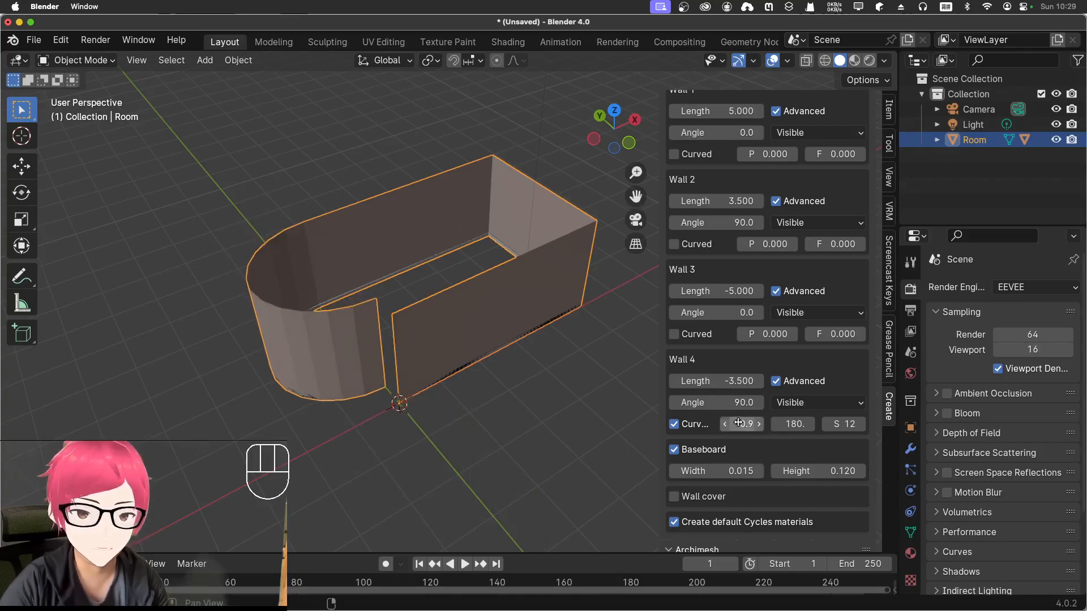
pyautogui.press('super+z')
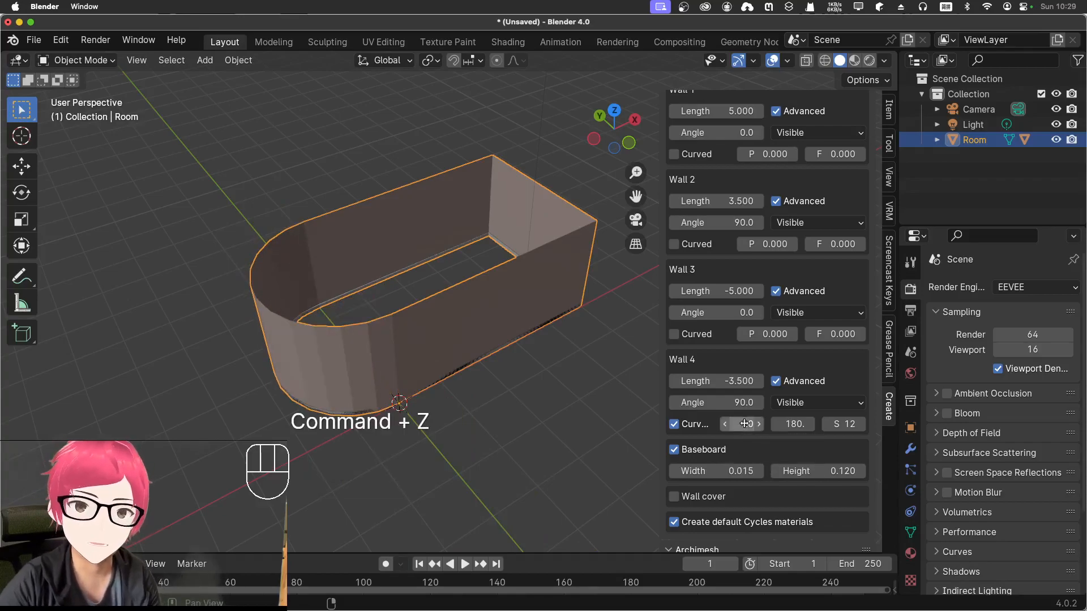
# Extend Wall 4's curve arc into a near-full circle by entering 360 degrees
pyautogui.moveTo(787, 422); pyautogui.dragTo(787, 423)
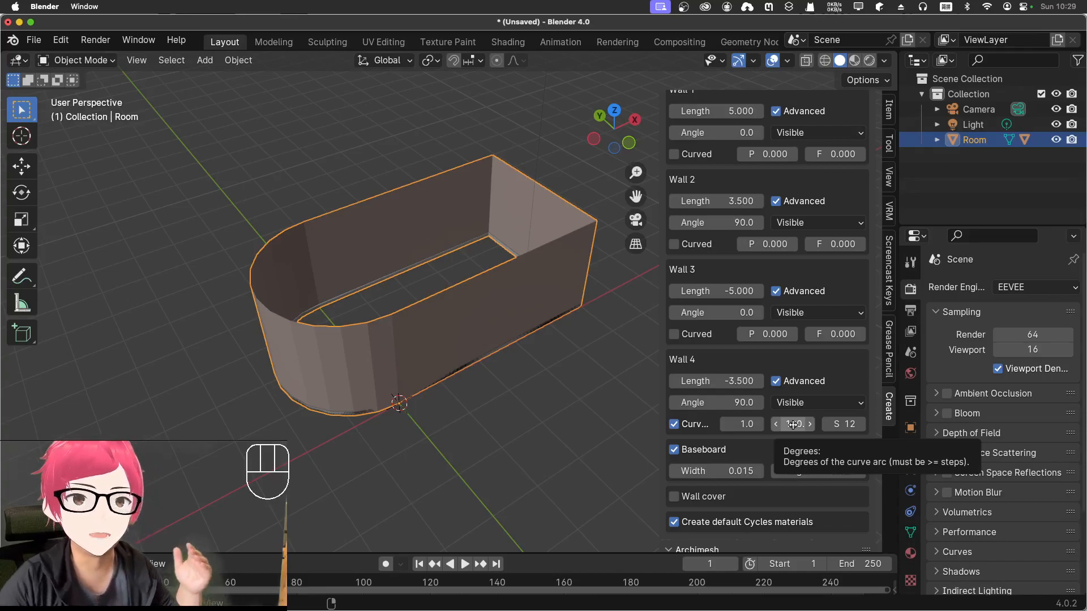
pyautogui.moveTo(792, 424); pyautogui.dragTo(868, 424)
pyautogui.click(794, 424)
pyautogui.write('360')
pyautogui.press('Return')
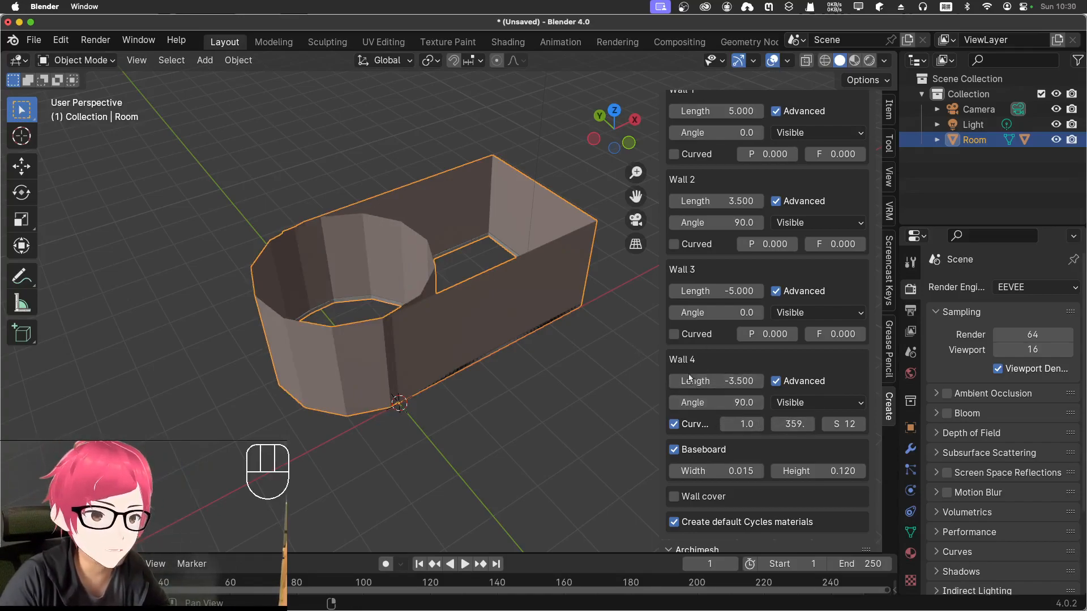
# Change Wall 4's length to -3.68, and try a wall angle of 0 before undoing the angle change
pyautogui.moveTo(728, 380); pyautogui.dragTo(789, 391)
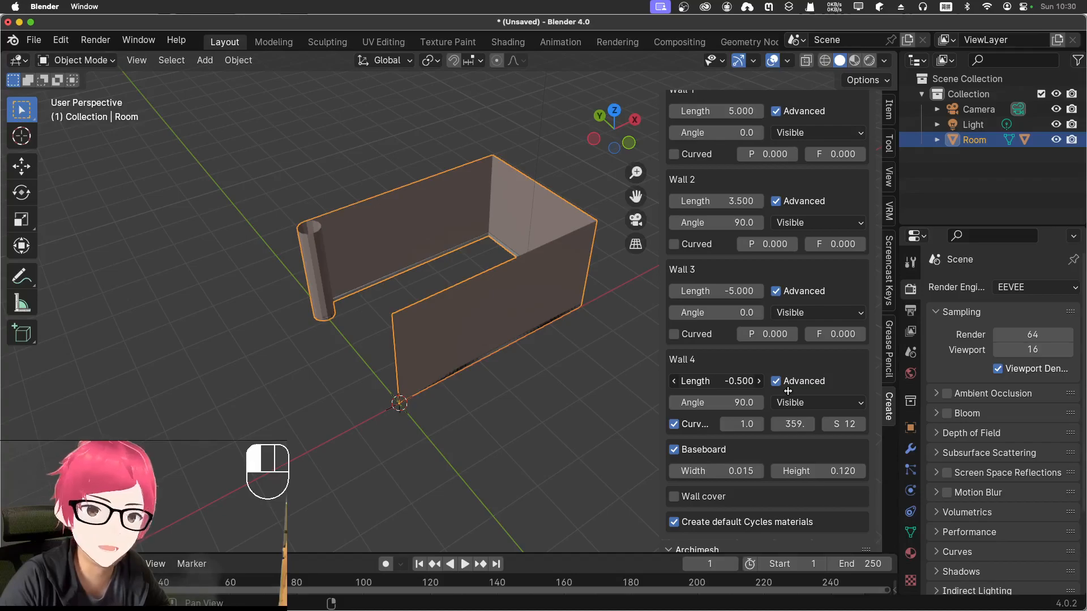
pyautogui.moveTo(788, 391); pyautogui.dragTo(729, 382)
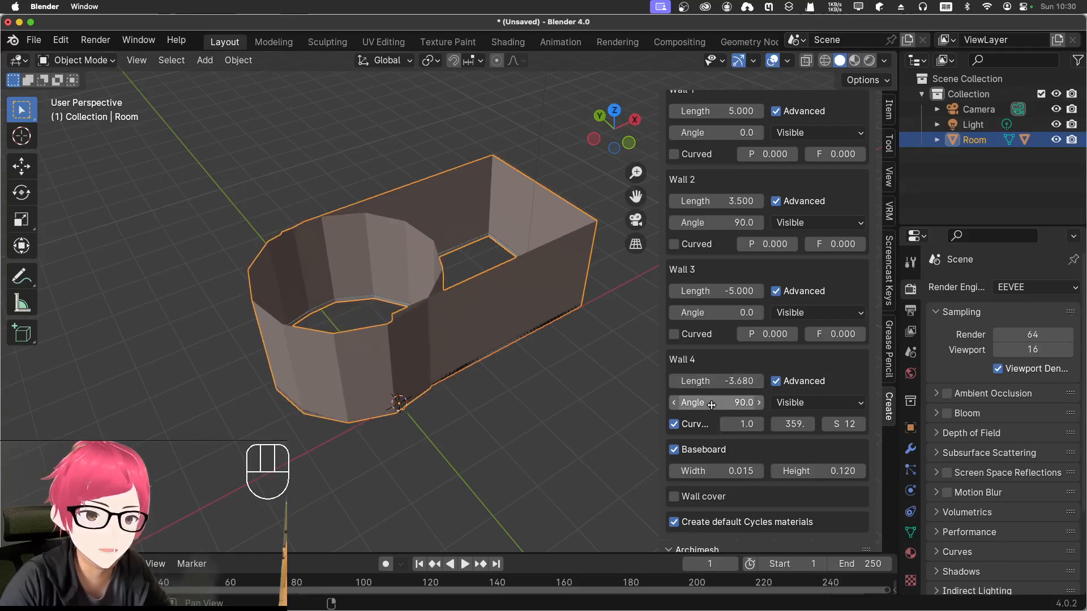
pyautogui.click(711, 403)
pyautogui.write('0')
pyautogui.press('Return')
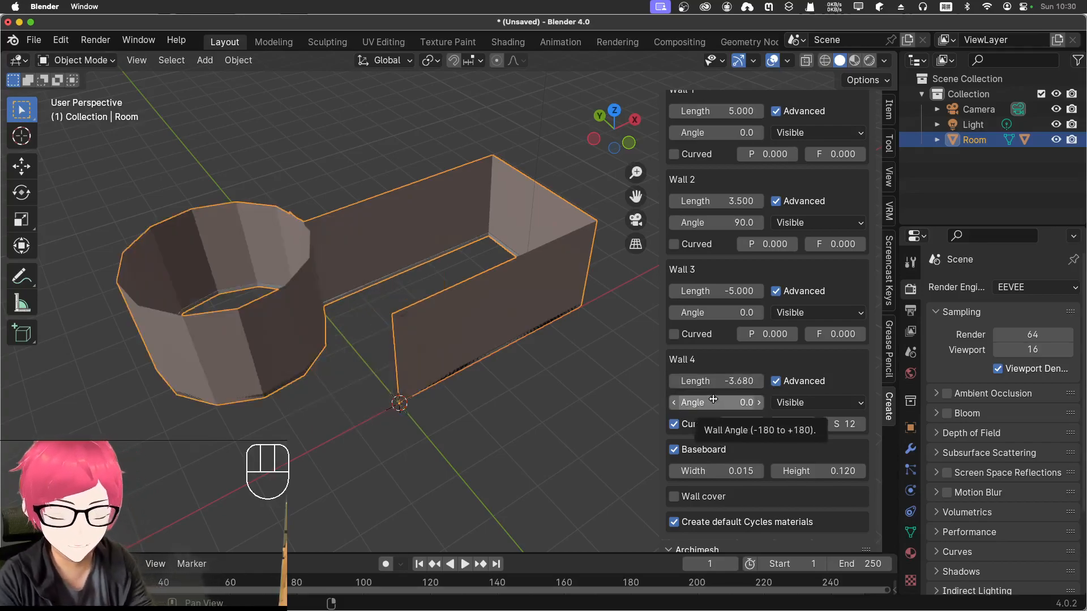
pyautogui.press('super+z')
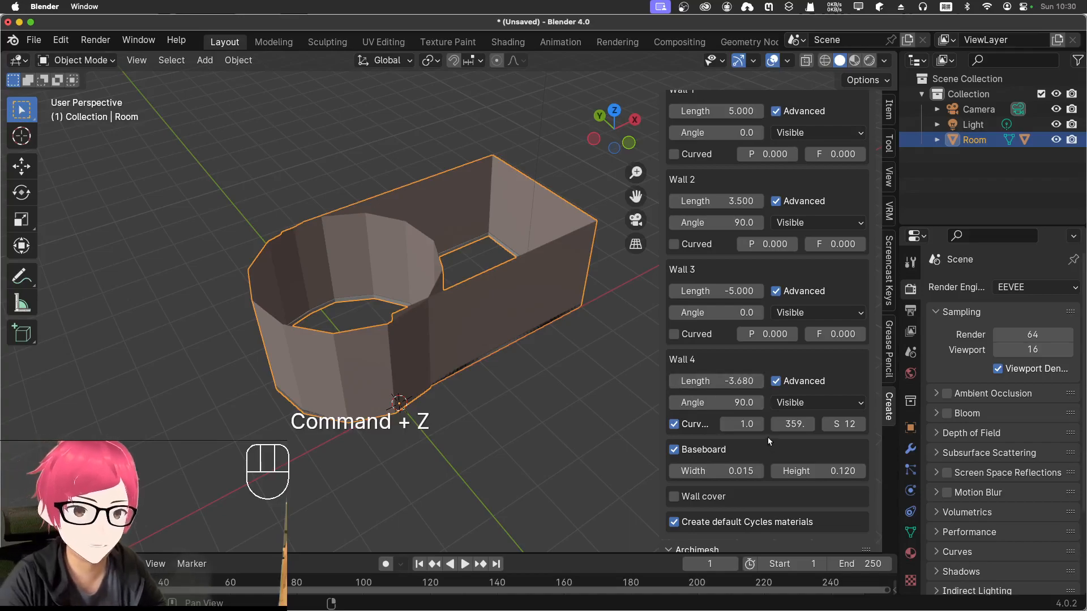
# Turn off Wall 4's curvature and reset its peak and factor values to 0
pyautogui.click(679, 424)
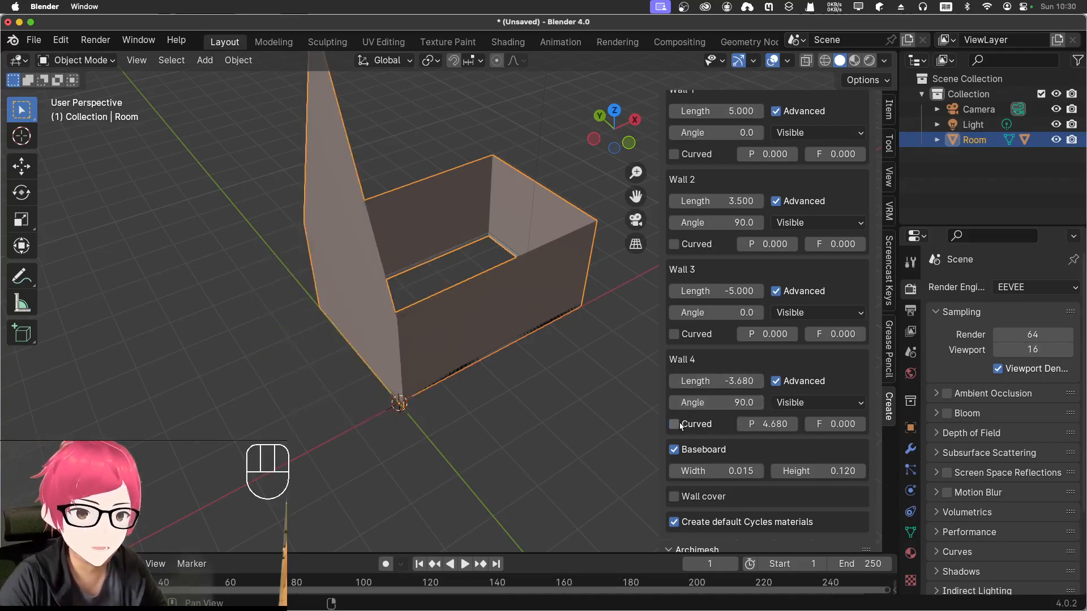
pyautogui.moveTo(502, 240); pyautogui.dragTo(564, 347, button='middle')
pyautogui.moveTo(814, 424); pyautogui.dragTo(764, 406)
pyautogui.click(848, 426)
pyautogui.write('0')
pyautogui.press('Return')
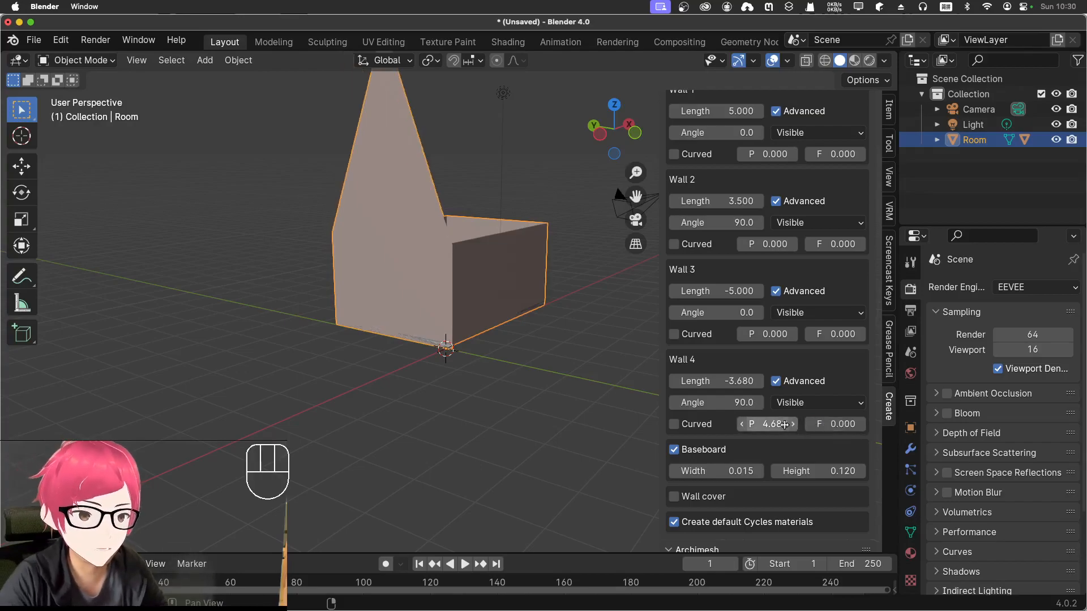
pyautogui.moveTo(769, 424); pyautogui.dragTo(628, 401)
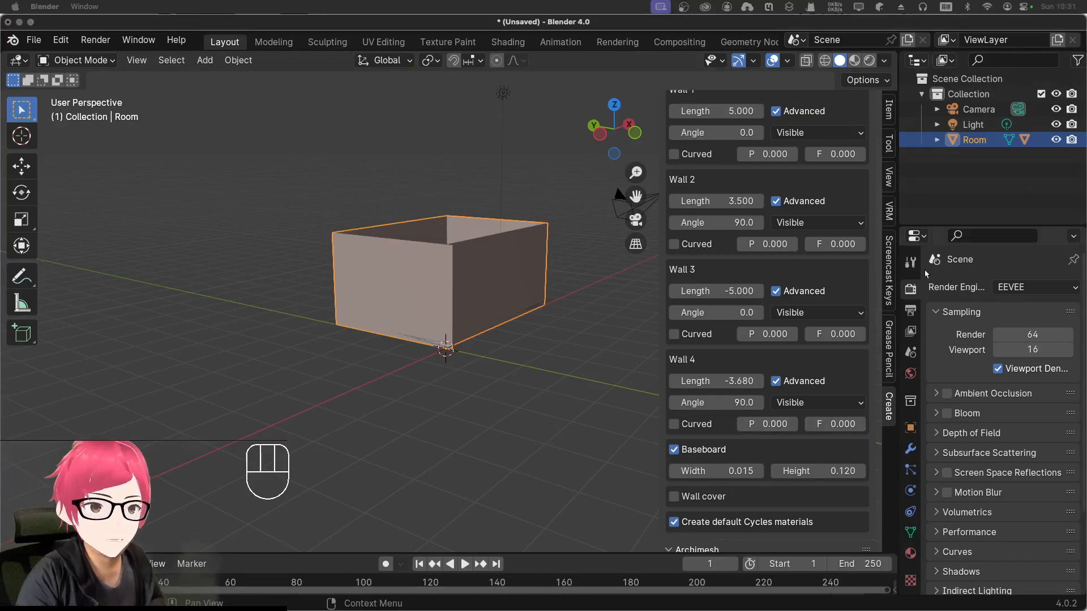
pyautogui.scroll(-4, 716, 353)
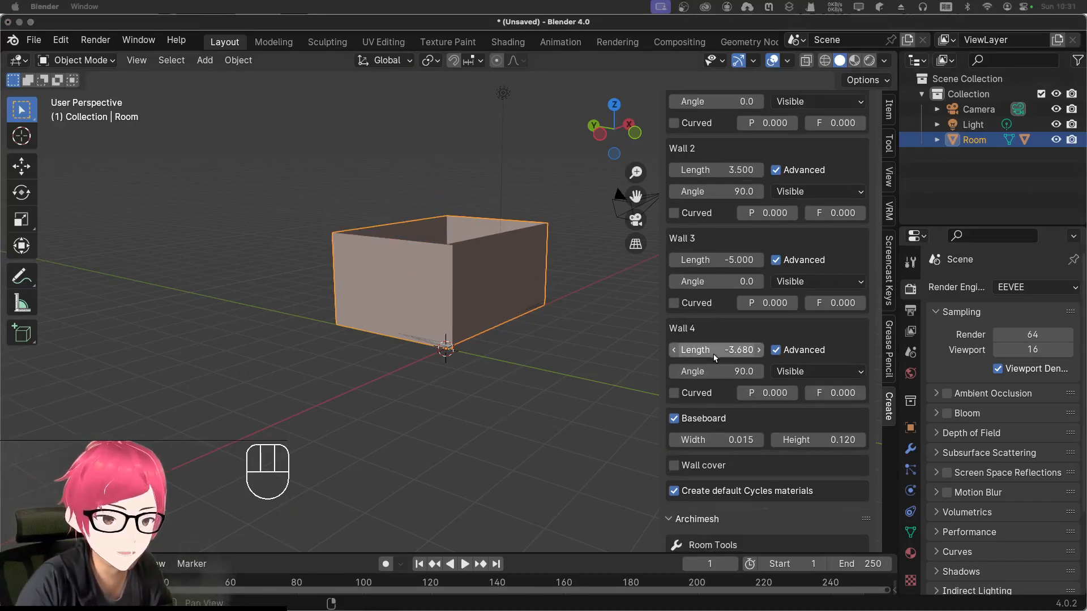
# Enable the wall cover on the four-wall room and inspect the covered walls from above
pyautogui.moveTo(569, 343); pyautogui.dragTo(538, 288, button='middle')
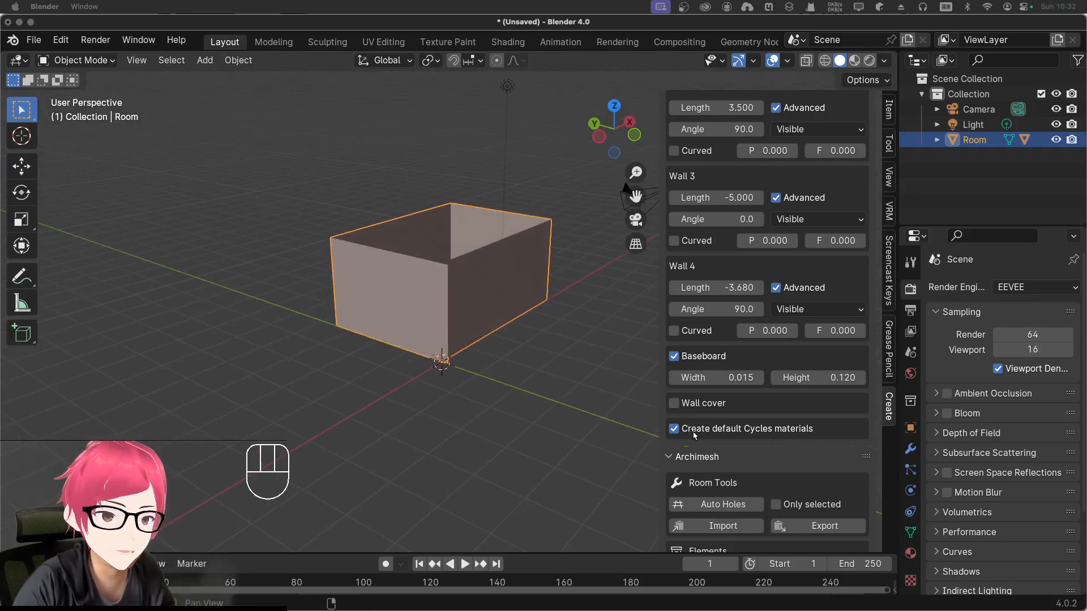
pyautogui.click(674, 403)
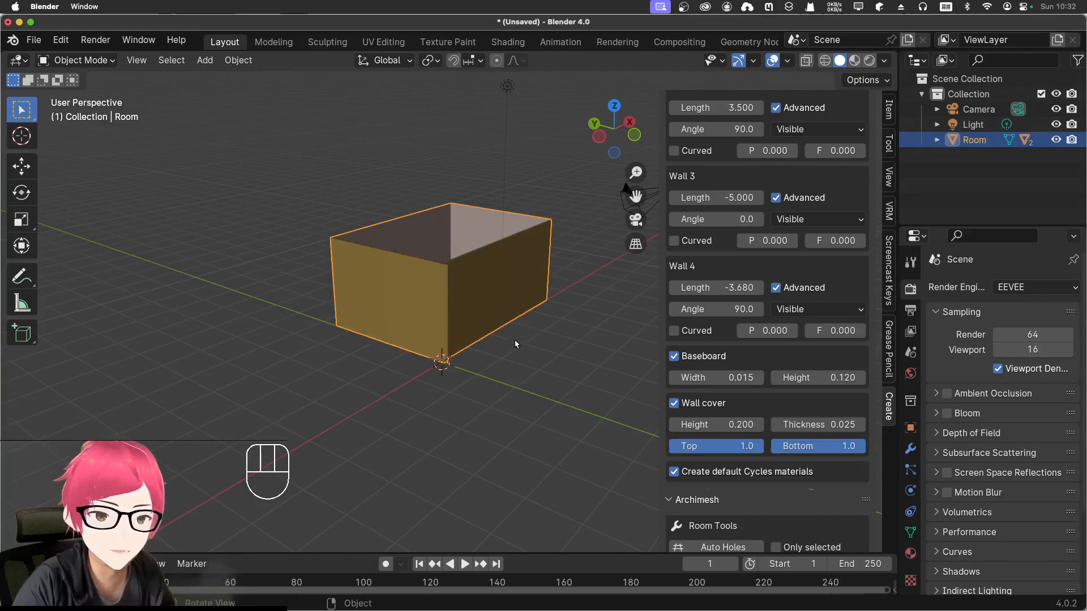
pyautogui.scroll(3, 514, 343)
pyautogui.moveTo(507, 303); pyautogui.dragTo(631, 391, button='middle')
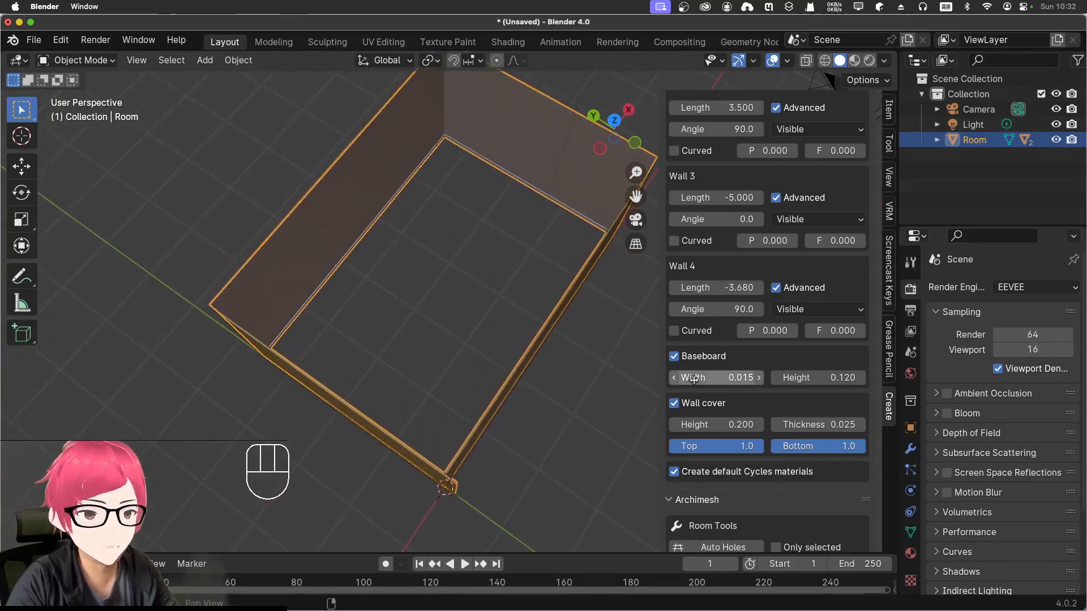
# Toggle the room's baseboard off and on twice to compare the inner floor edge with and without it
pyautogui.click(674, 356)
pyautogui.click(674, 356)
pyautogui.scroll(4, 465, 181)
pyautogui.moveTo(332, 254); pyautogui.dragTo(261, 248, button='middle')
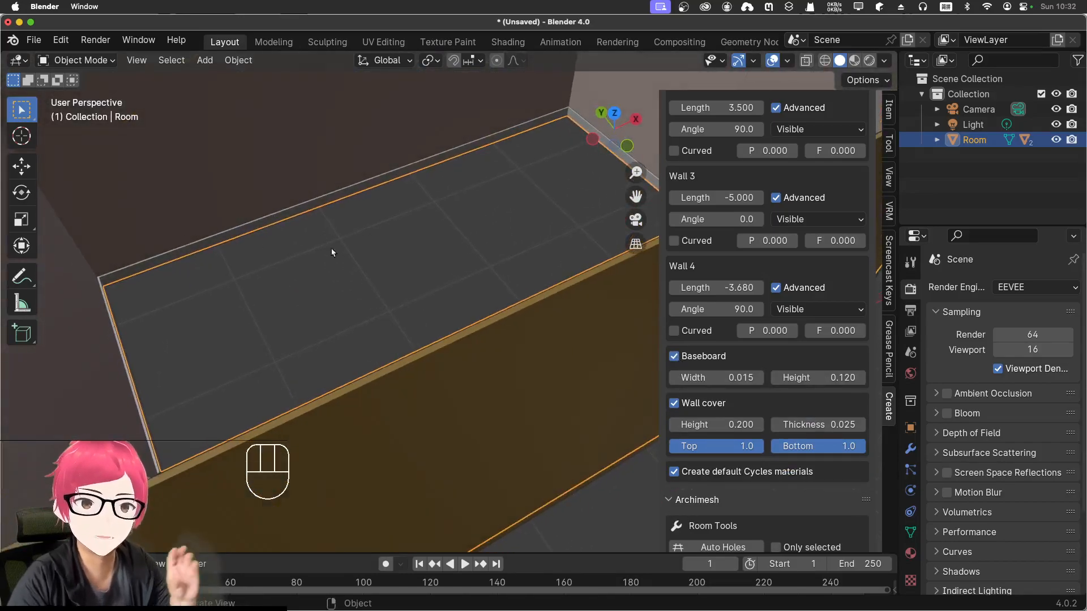
pyautogui.click(674, 356)
pyautogui.click(674, 356)
# Try a baseboard width of 0.225 and a different baseboard height, undoing each change
pyautogui.moveTo(698, 382)
pyautogui.mouseDown()
pyautogui.moveTo(728, 379)
pyautogui.moveTo(707, 378)
pyautogui.mouseUp()
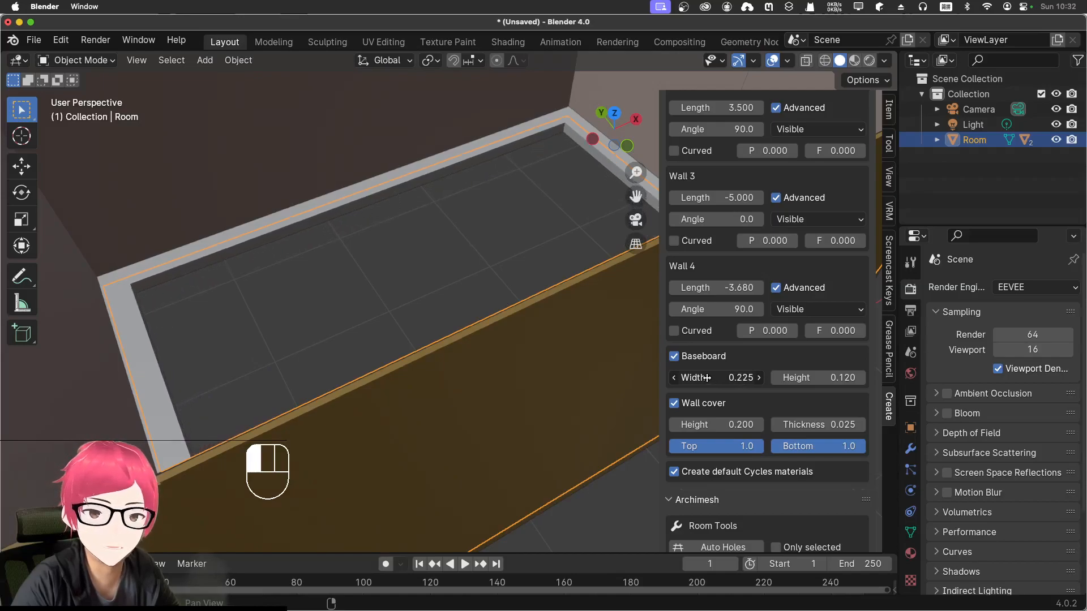
pyautogui.moveTo(707, 377); pyautogui.dragTo(707, 377)
pyautogui.press('super+z')
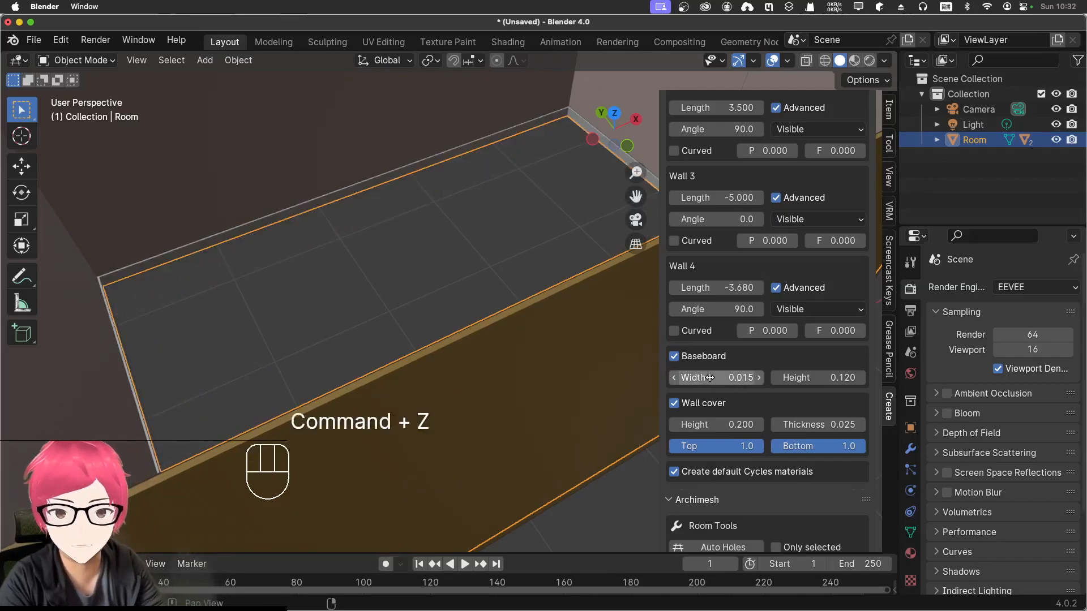
pyautogui.moveTo(804, 378); pyautogui.dragTo(825, 383)
pyautogui.press('super+z')
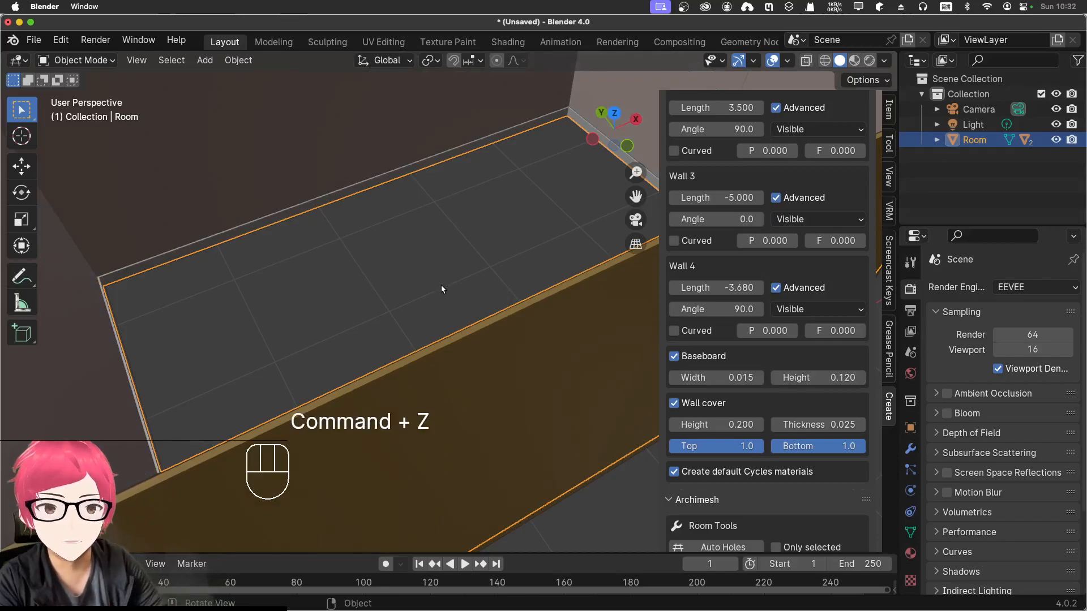
# Set Wall 4's length to -3.5
pyautogui.moveTo(454, 284); pyautogui.dragTo(530, 337, button='middle')
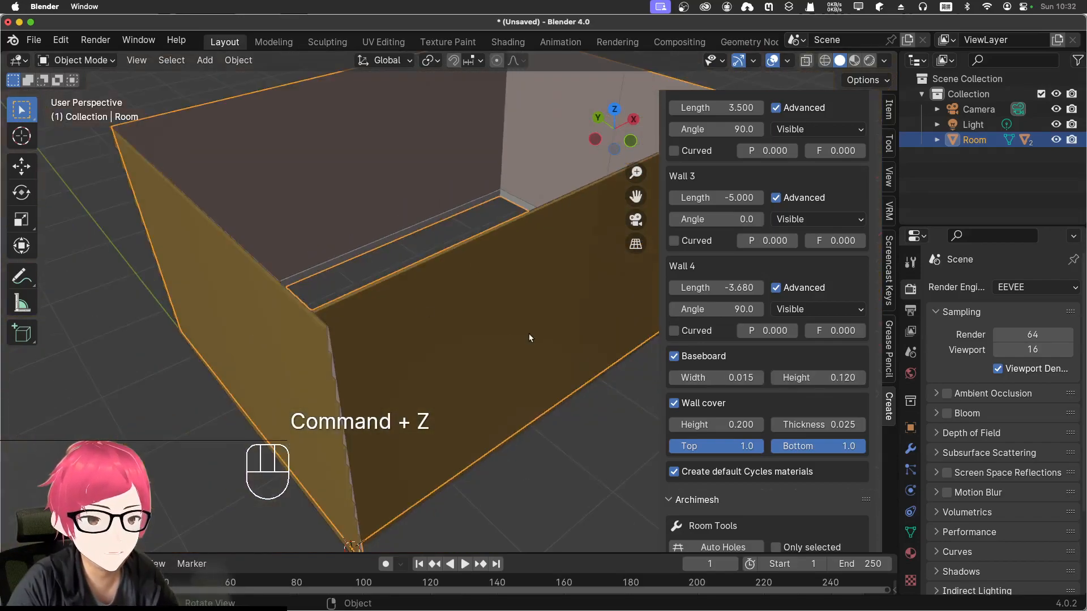
pyautogui.moveTo(426, 327); pyautogui.dragTo(449, 341, button='middle')
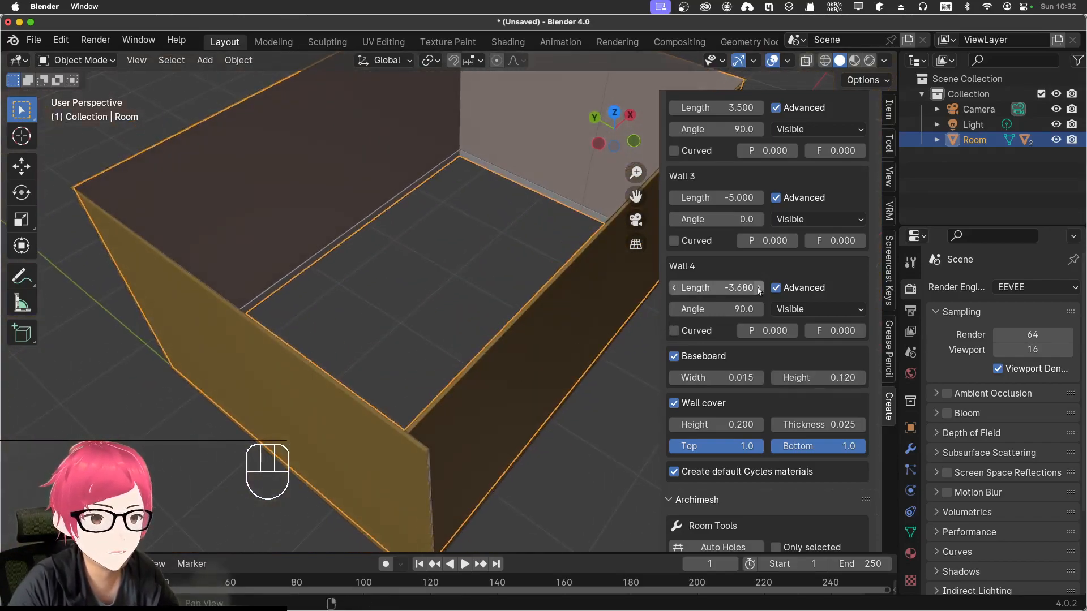
pyautogui.click(719, 287)
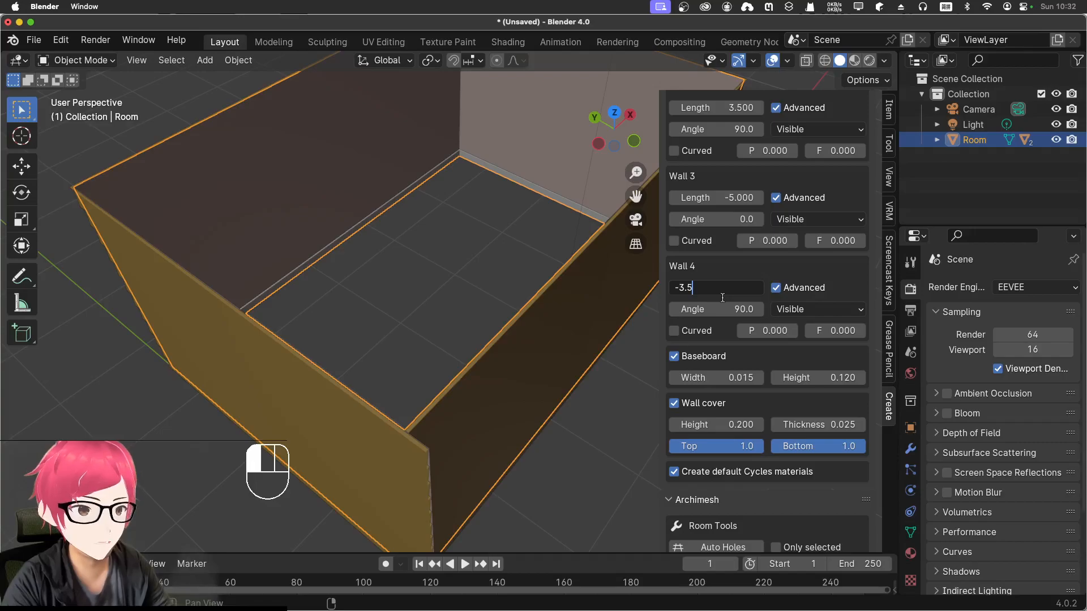
pyautogui.write('-3.5')
pyautogui.press('Return')
pyautogui.scroll(-3, 458, 302)
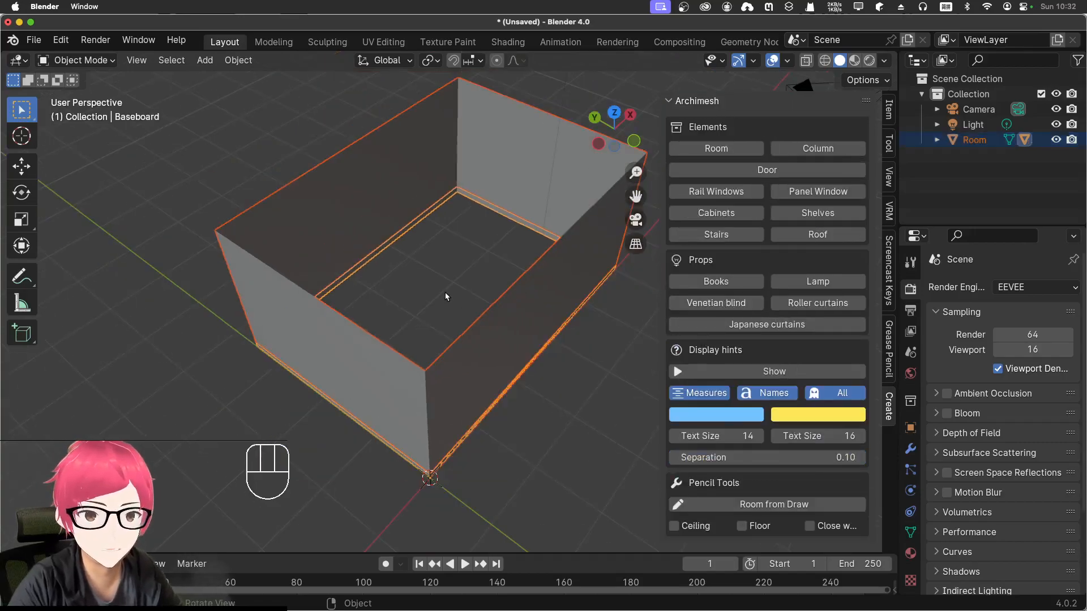
# Try adding a second Archimesh room, undo it and reselect the original room
pyautogui.moveTo(447, 273); pyautogui.dragTo(377, 272, button='middle')
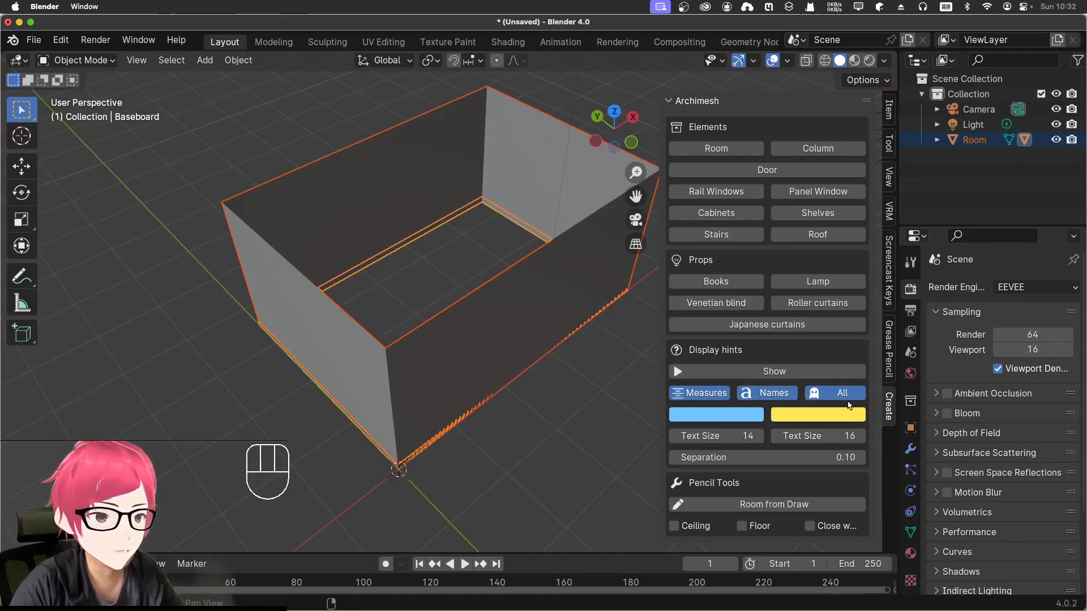
pyautogui.click(709, 148)
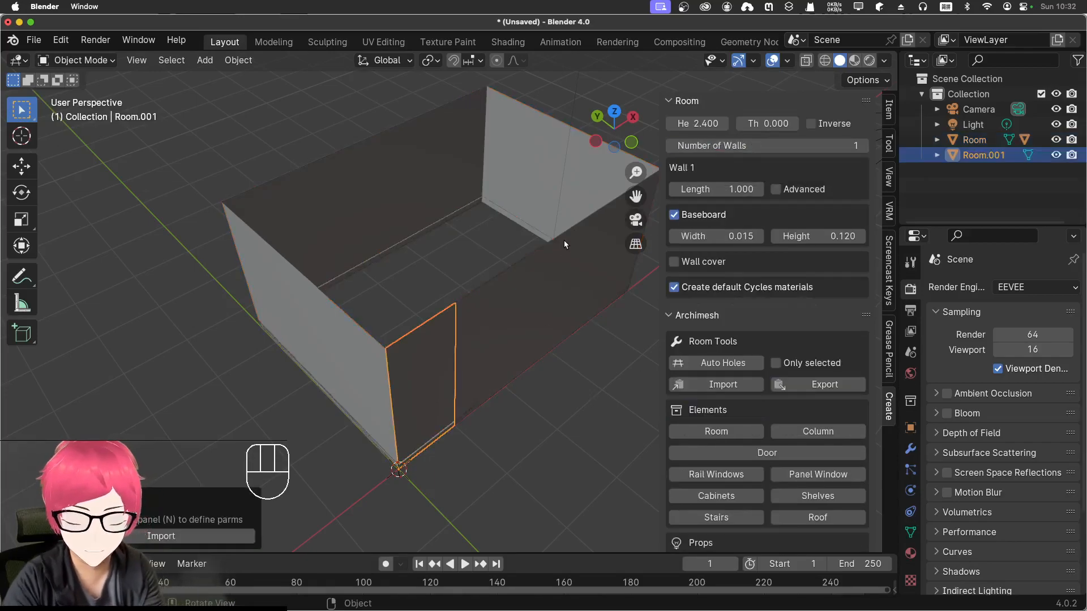
pyautogui.press('super+z')
pyautogui.click(415, 243)
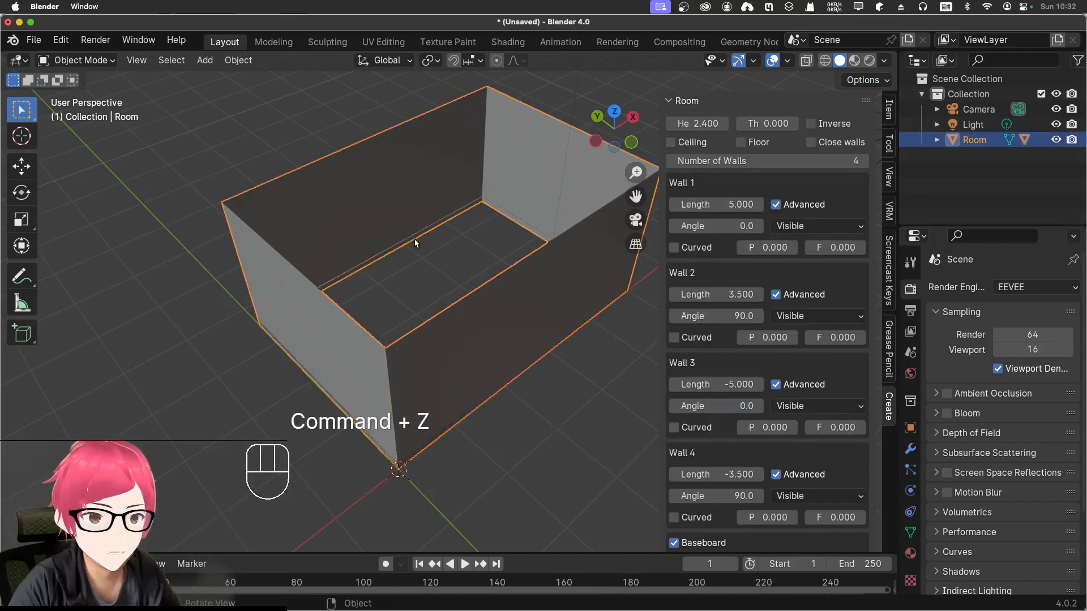
# Try switching off the creation of default Cycles materials for the room
pyautogui.scroll(-8, 736, 399)
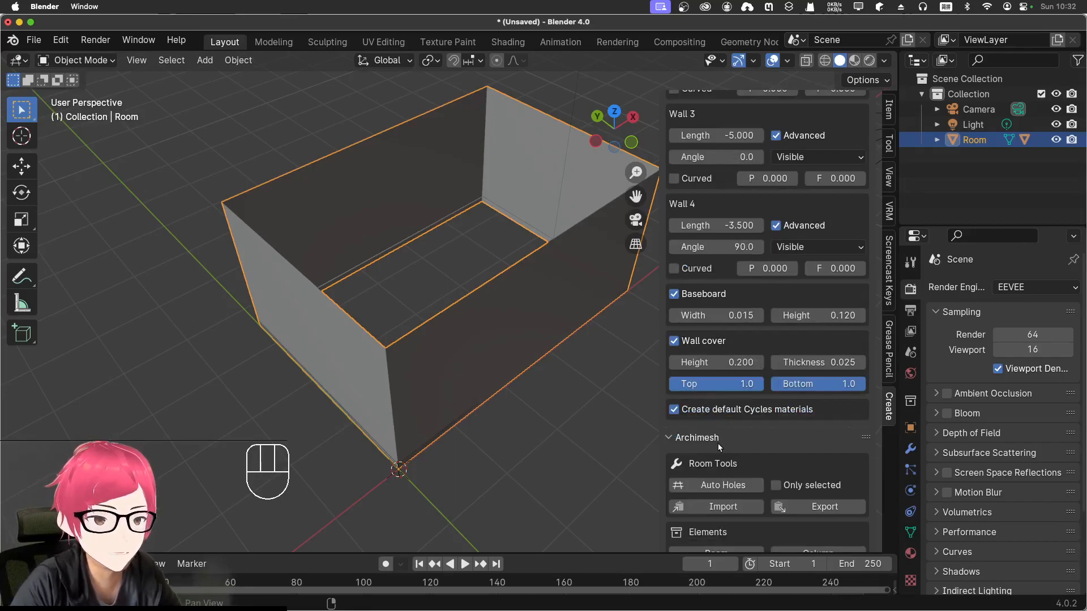
pyautogui.scroll(-1, 729, 486)
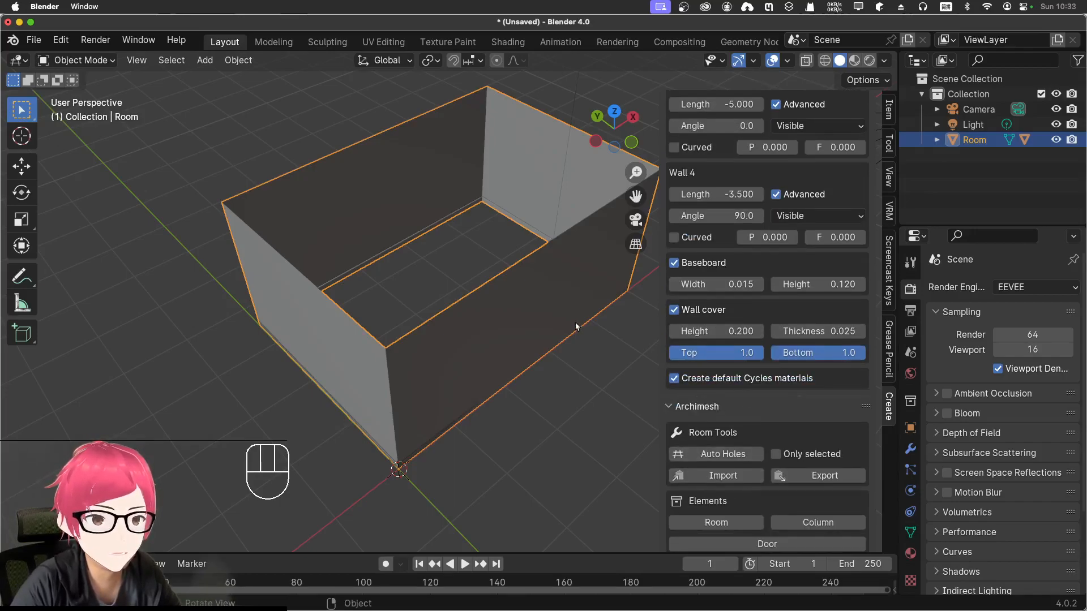
pyautogui.click(674, 379)
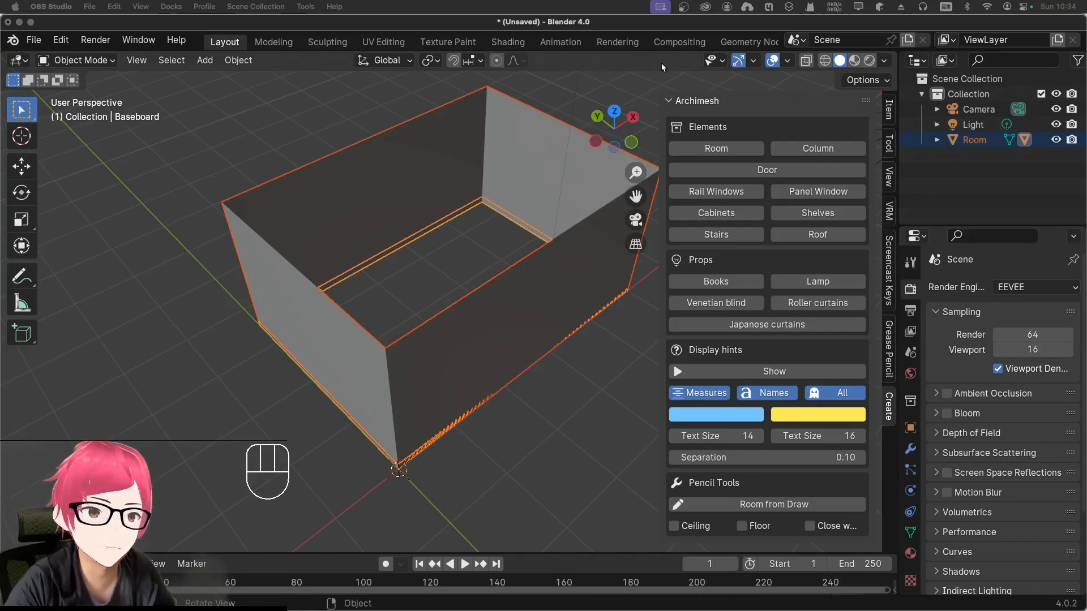
# Deselect the room and switch the viewport to Rendered shading
pyautogui.click(578, 434)
pyautogui.moveTo(595, 431); pyautogui.dragTo(600, 422, button='middle')
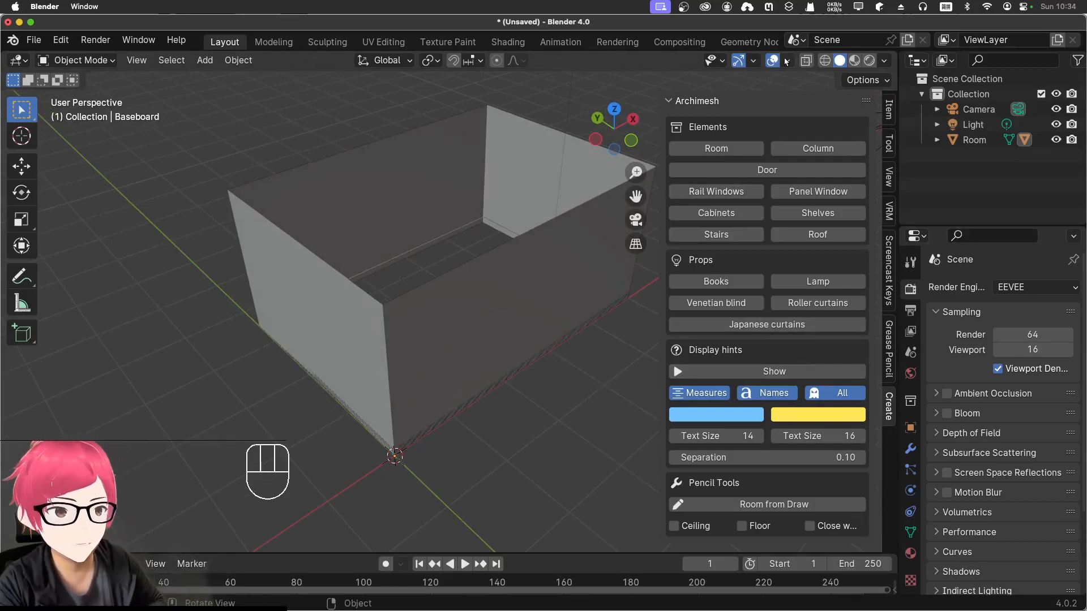
pyautogui.click(868, 60)
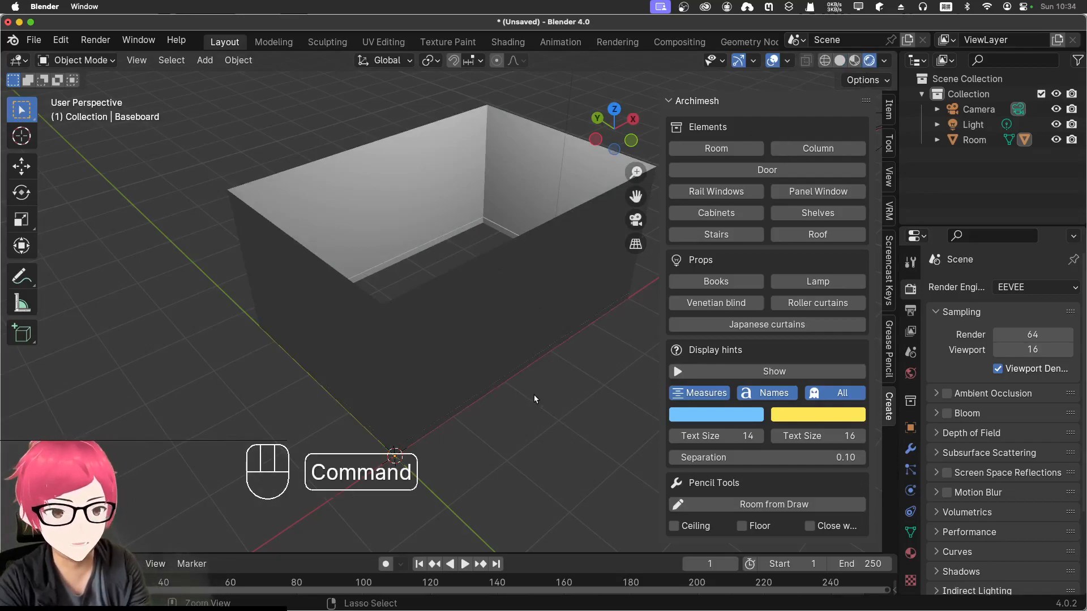
# Undo the default-materials change and return to the room's wall cover settings
pyautogui.press('super+z')
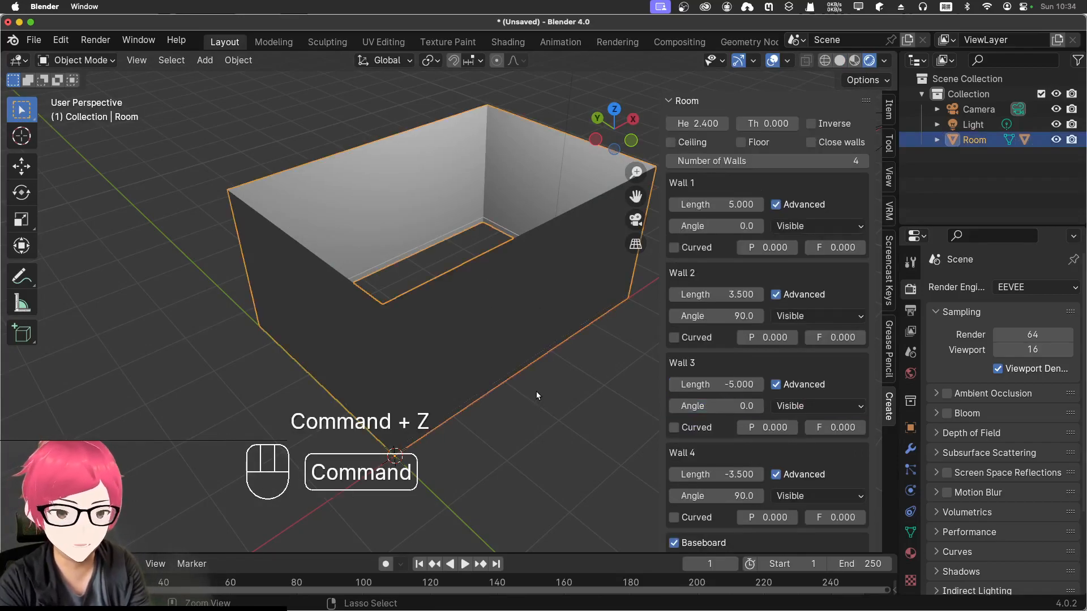
pyautogui.press('super+z')
pyautogui.press('super+z')
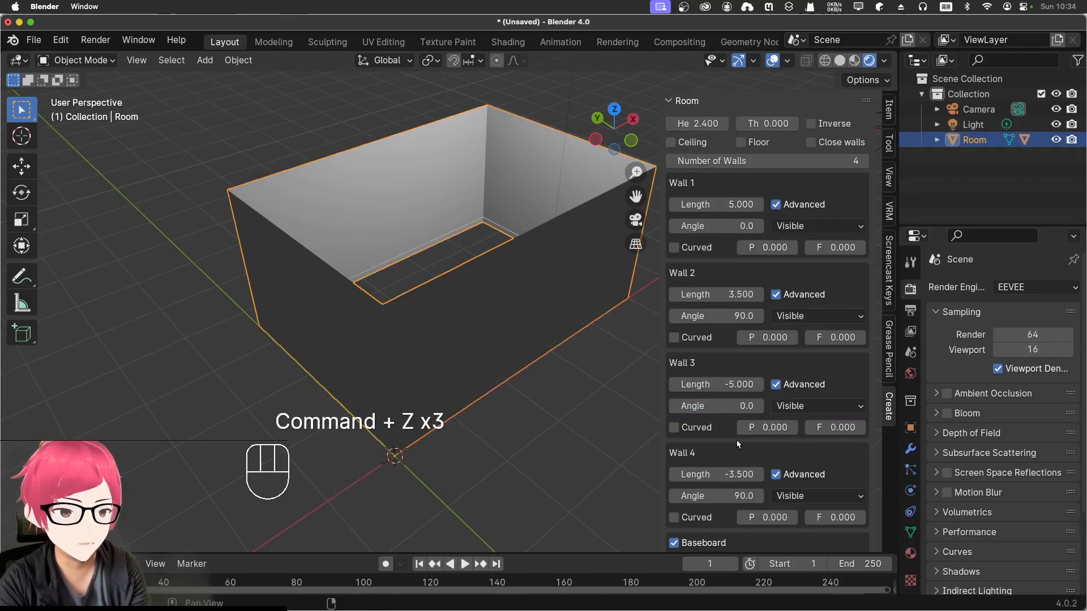
pyautogui.scroll(-4, 735, 441)
pyautogui.scroll(-2, 654, 463)
pyautogui.scroll(-3, 664, 464)
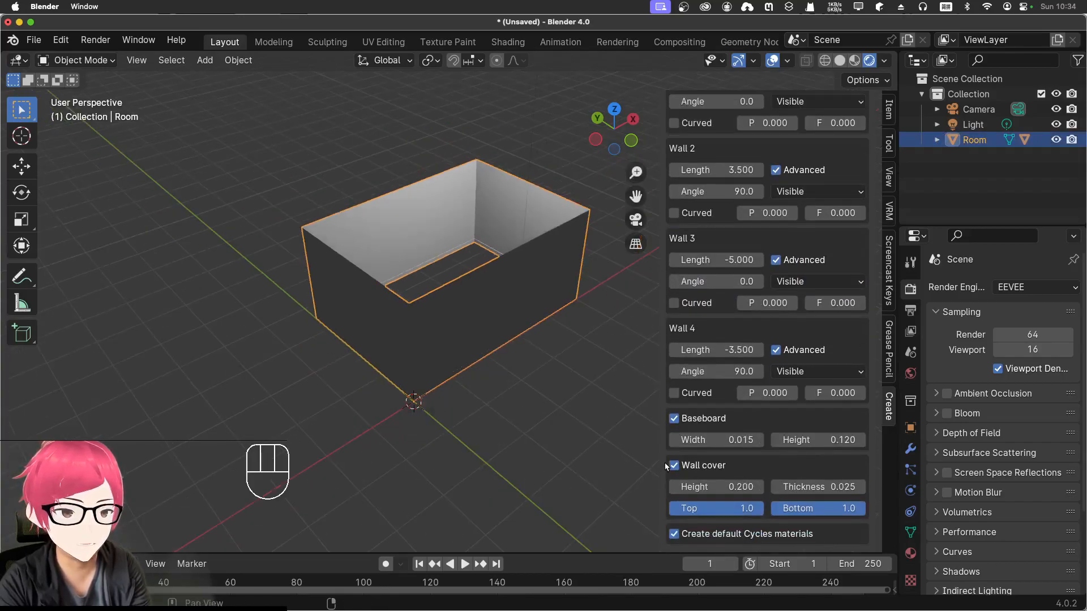
pyautogui.scroll(2, 559, 420)
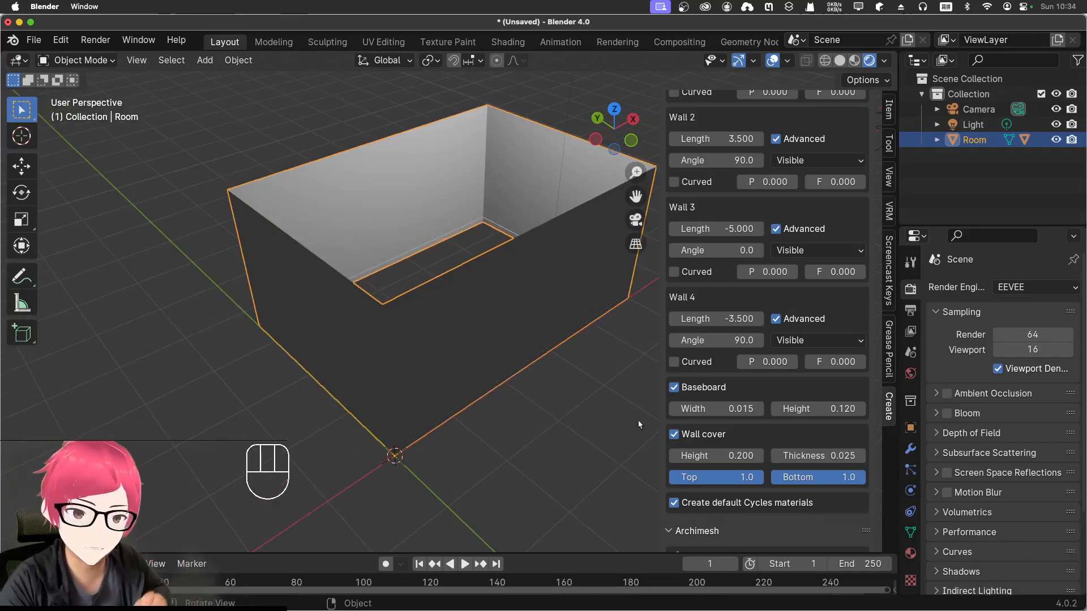
# Try turning off the room's wall cover and restore it
pyautogui.click(675, 435)
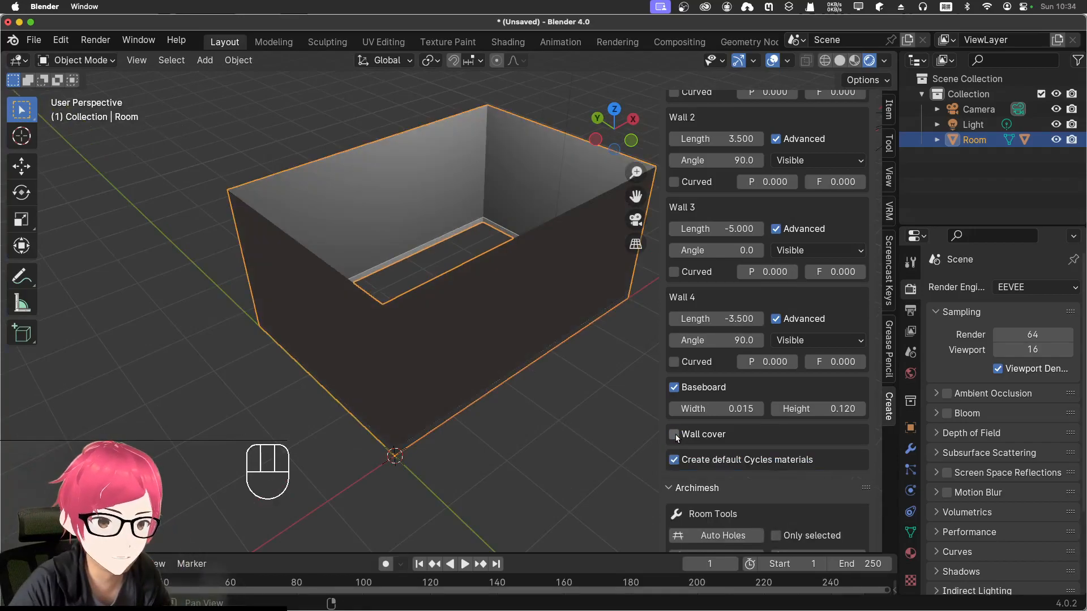
pyautogui.hotkey('ctrl', 'z')
pyautogui.moveTo(570, 418); pyautogui.dragTo(538, 434, button='middle')
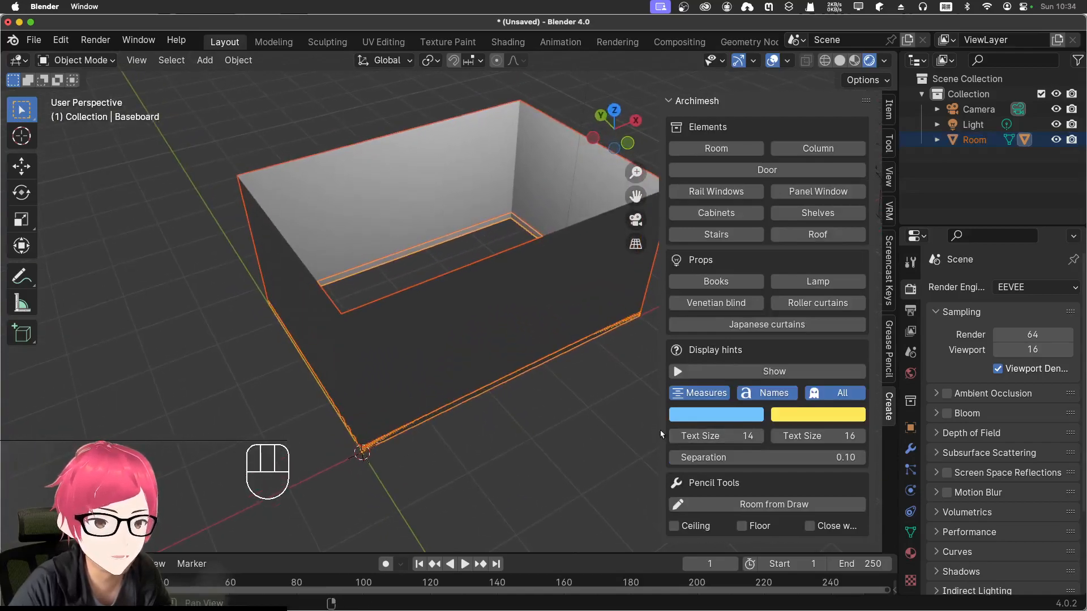
# Reselect the room and set the wall cover thickness to 0.055
pyautogui.click(544, 430)
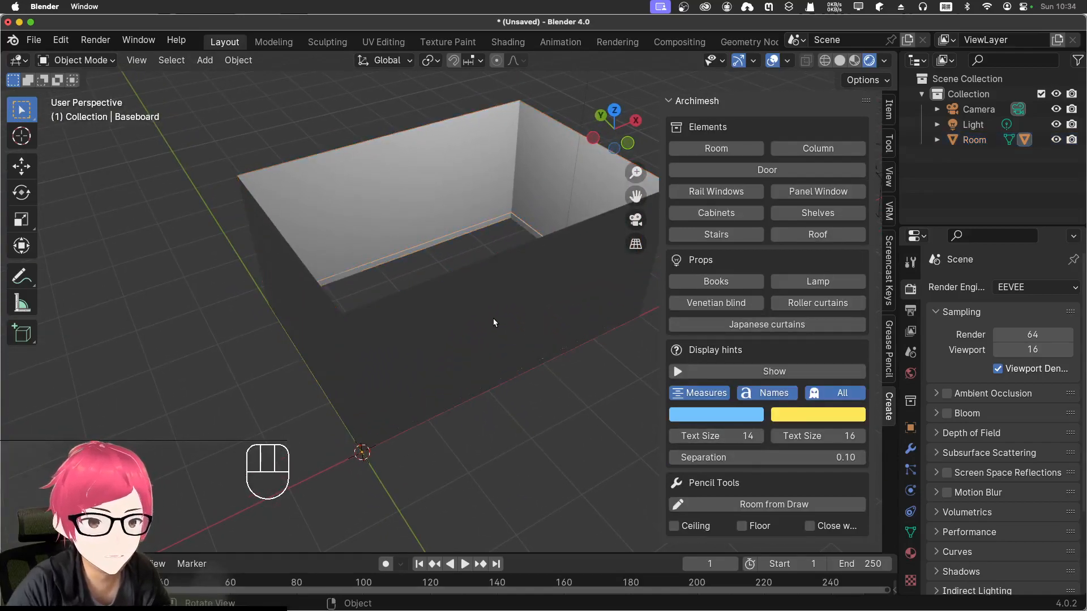
pyautogui.click(495, 320)
pyautogui.scroll(-10, 674, 441)
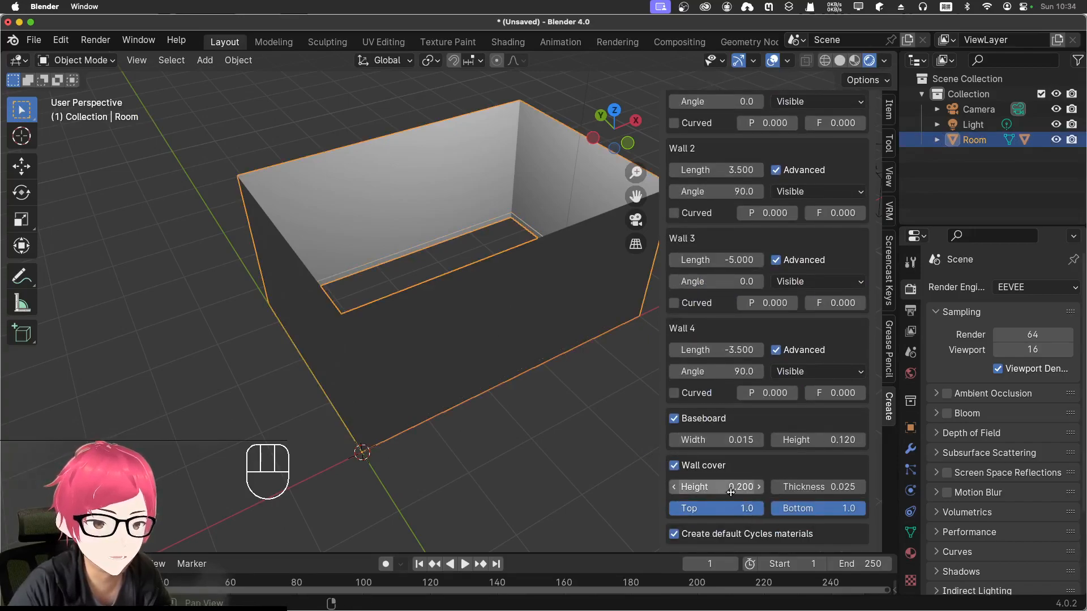
pyautogui.moveTo(799, 487); pyautogui.dragTo(802, 490)
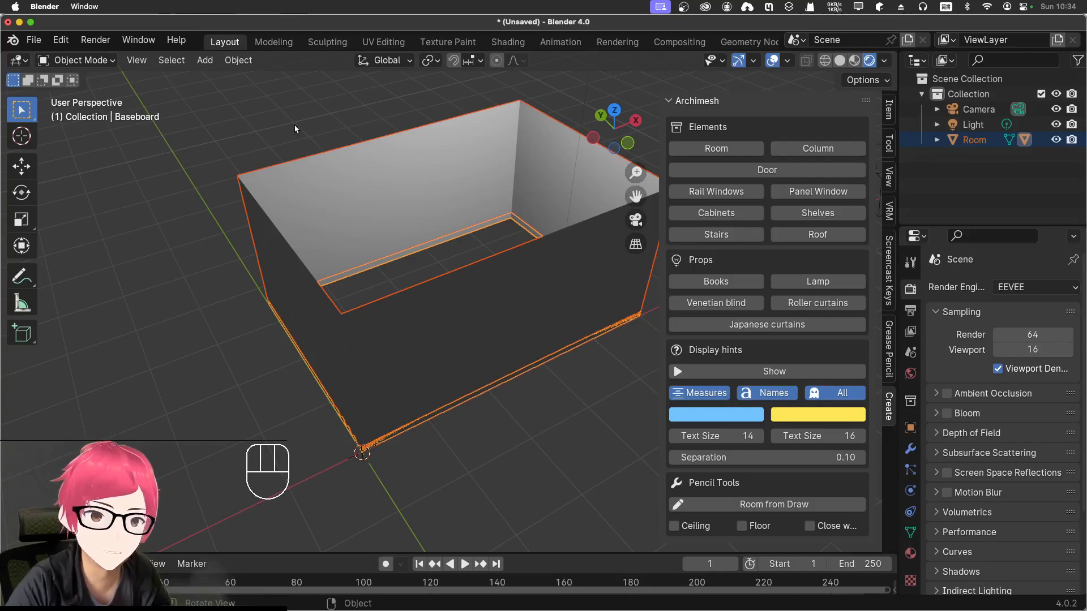
# Raise the room's wall cover thickness by one more increment
pyautogui.click(358, 191)
pyautogui.scroll(-3, 765, 463)
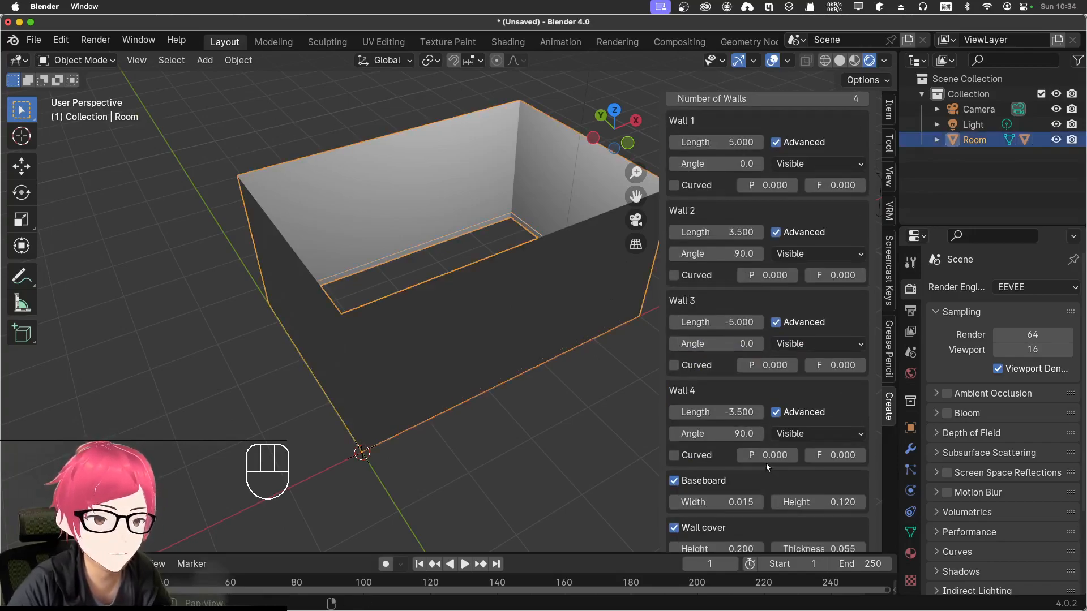
pyautogui.scroll(-5, 766, 463)
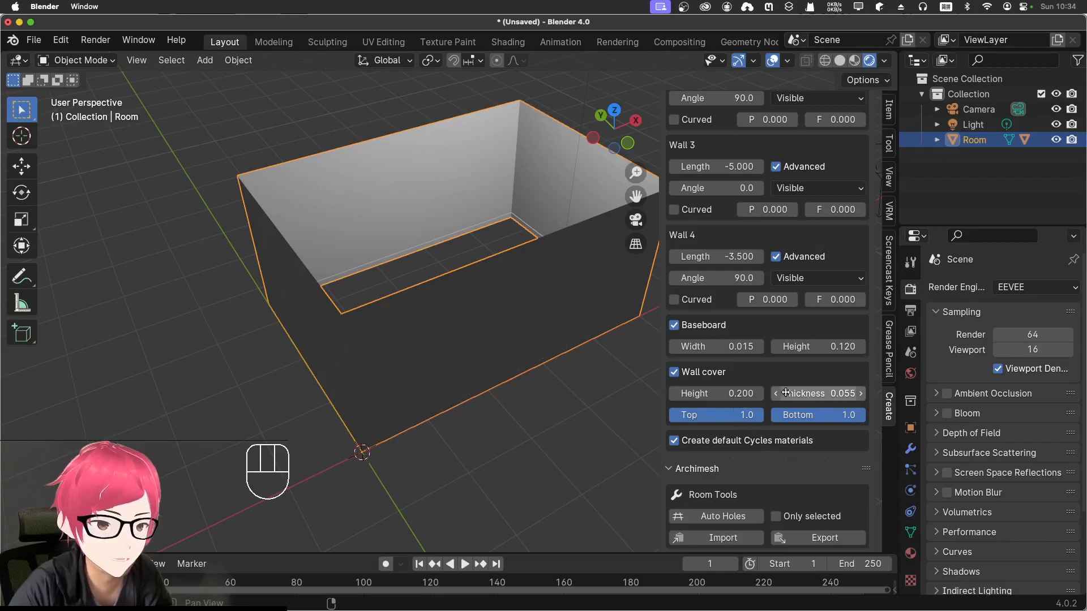
pyautogui.click(862, 395)
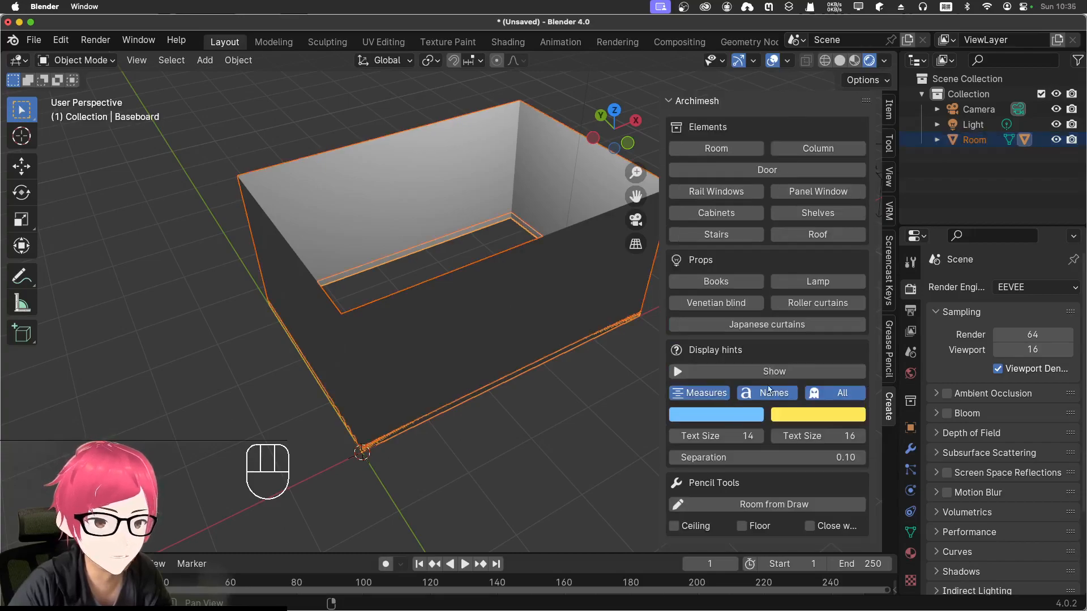
# Undo the recent room edits back to a Wall 4 length of -3.68 with the baseboard off, and reselect the room
pyautogui.click(304, 249)
pyautogui.moveTo(514, 488); pyautogui.dragTo(538, 441, button='middle')
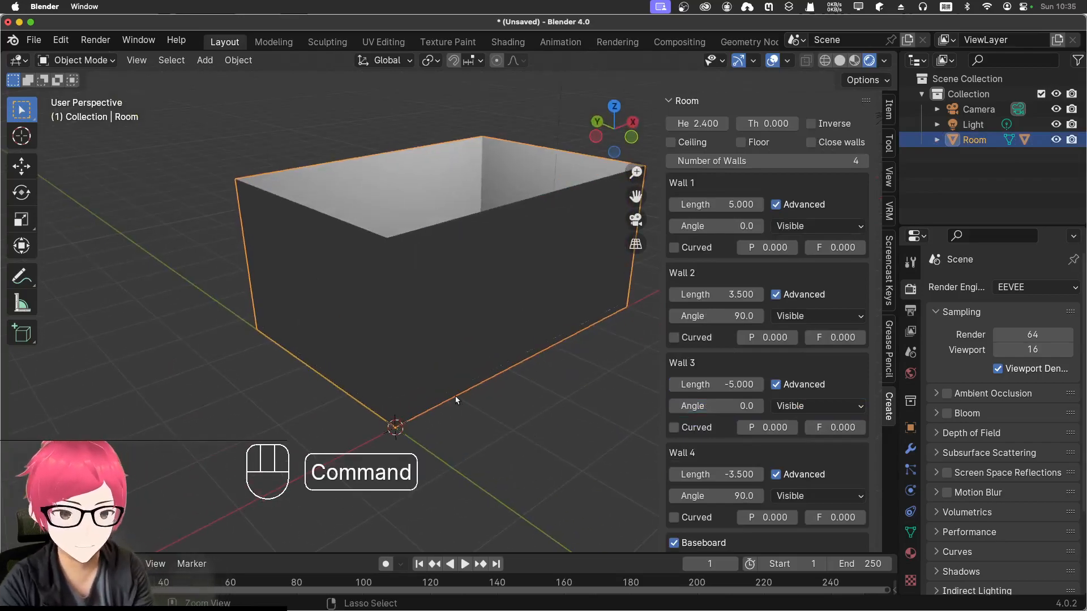
pyautogui.press('super+z')
pyautogui.press('super+z')
pyautogui.press('super+z')
pyautogui.press('super+z')
pyautogui.press('super+z')
pyautogui.press('super+z')
pyautogui.press('super+z')
pyautogui.press('super+z')
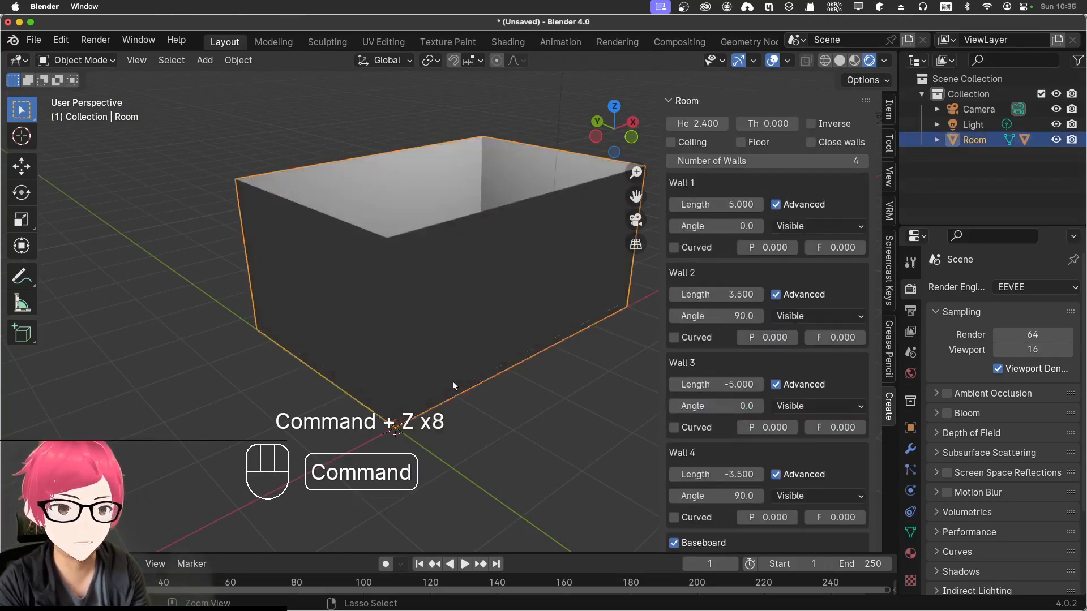
pyautogui.press('super+z')
pyautogui.press('super+z')
pyautogui.press('super+z')
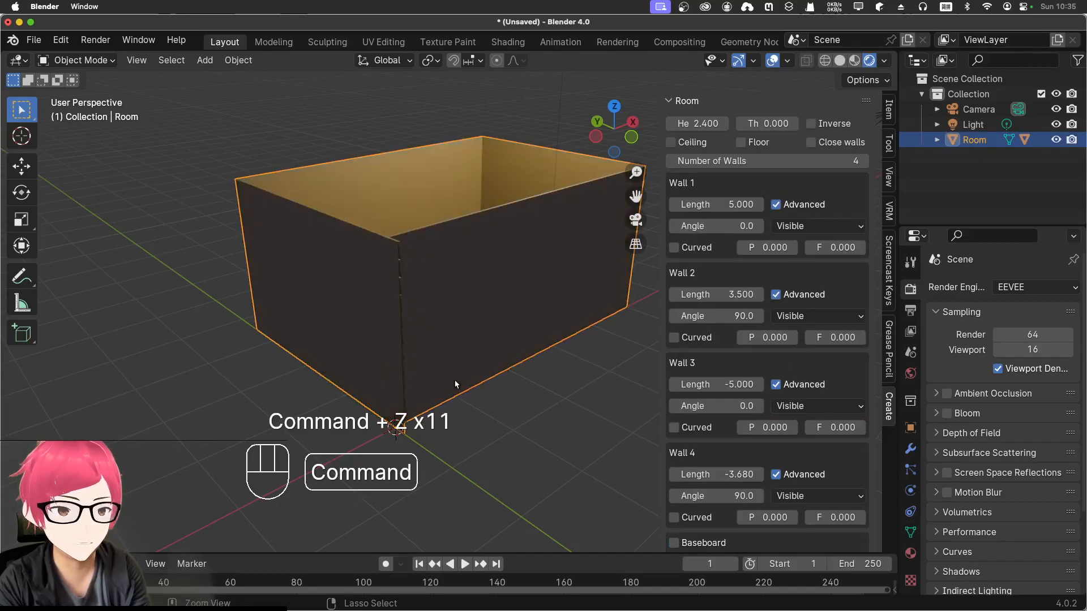
pyautogui.click(175, 299)
pyautogui.moveTo(174, 299); pyautogui.dragTo(301, 307, button='middle')
pyautogui.click(394, 299)
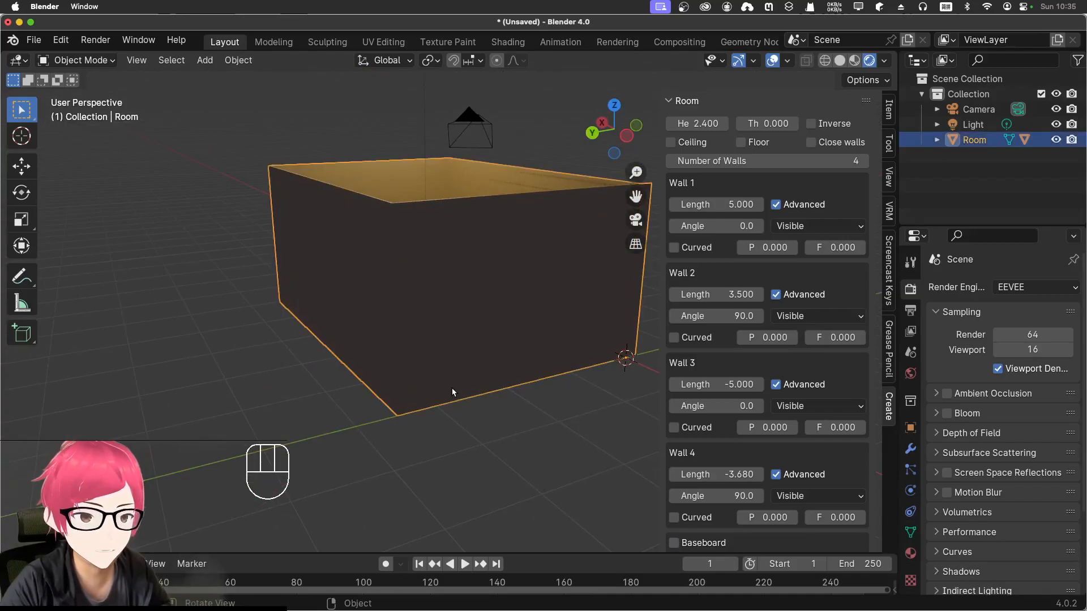
# Inspect the room's wall cover settings and show the materials assigned to the room
pyautogui.moveTo(518, 413); pyautogui.dragTo(559, 410, button='middle')
pyautogui.scroll(-4, 720, 406)
pyautogui.scroll(-3, 721, 407)
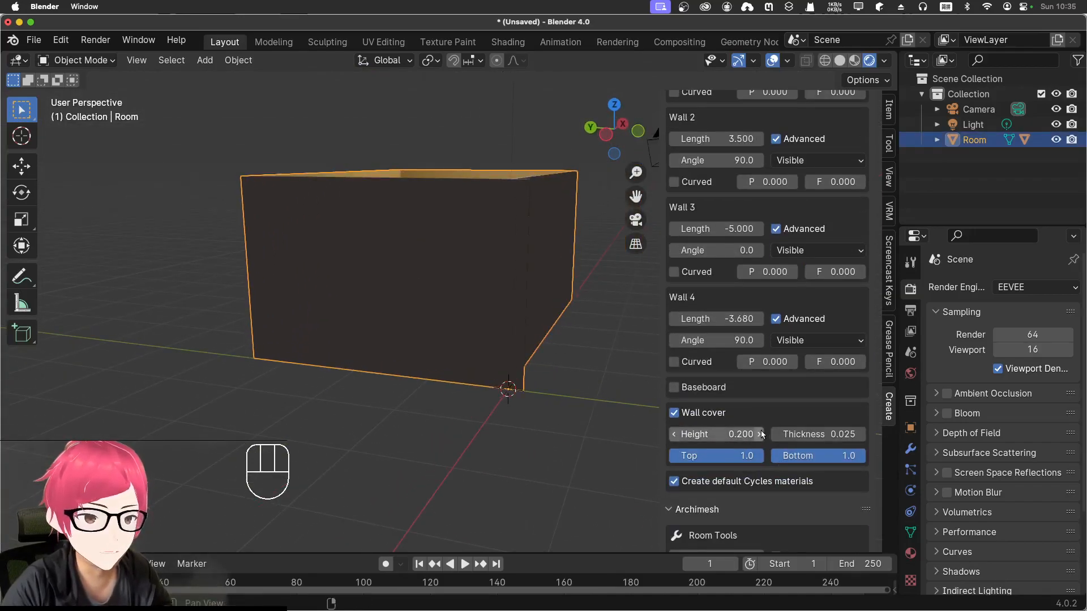
pyautogui.click(911, 553)
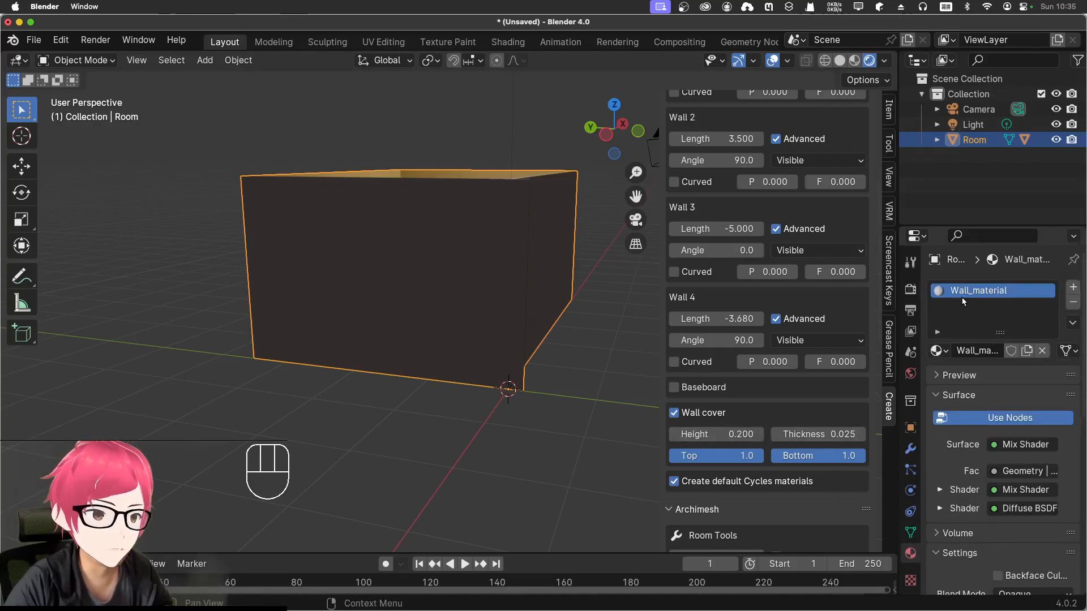
# Examine the Wall_material shader nodes in the Shading workspace with an enlarged node editor, and preview the room in Rendered shading
pyautogui.click(507, 42)
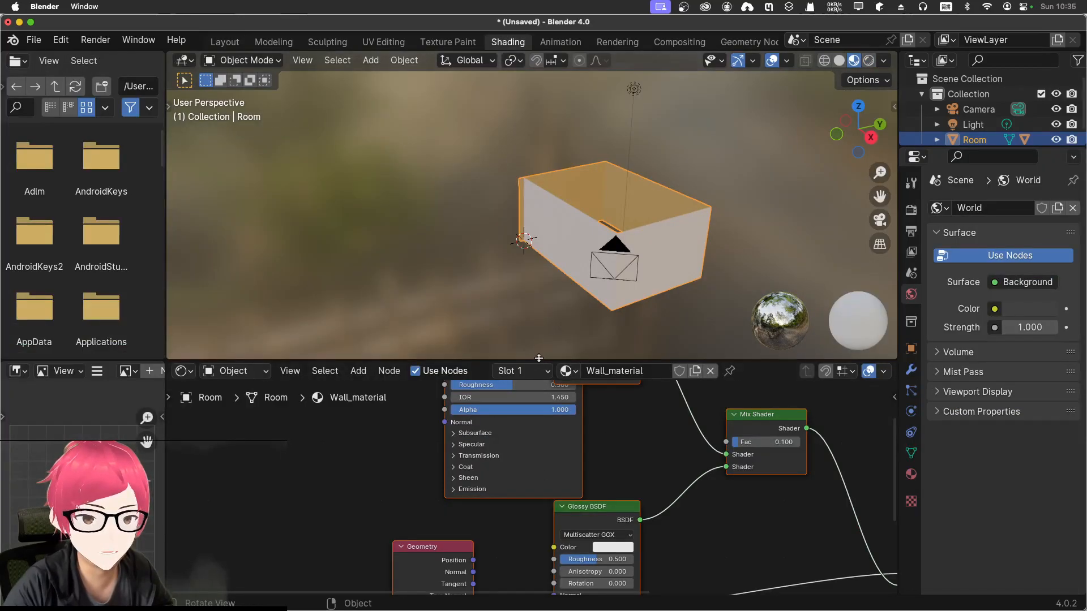
pyautogui.moveTo(539, 360); pyautogui.dragTo(540, 254)
pyautogui.moveTo(594, 431); pyautogui.dragTo(542, 409, button='middle')
pyautogui.moveTo(446, 467); pyautogui.dragTo(404, 546, button='middle')
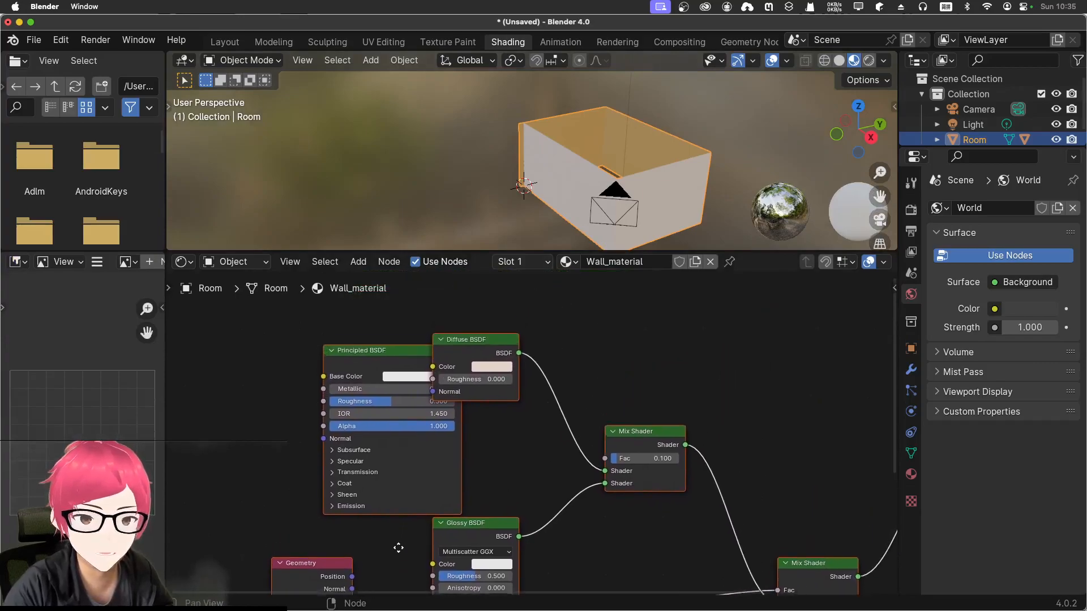
pyautogui.scroll(2, 453, 315)
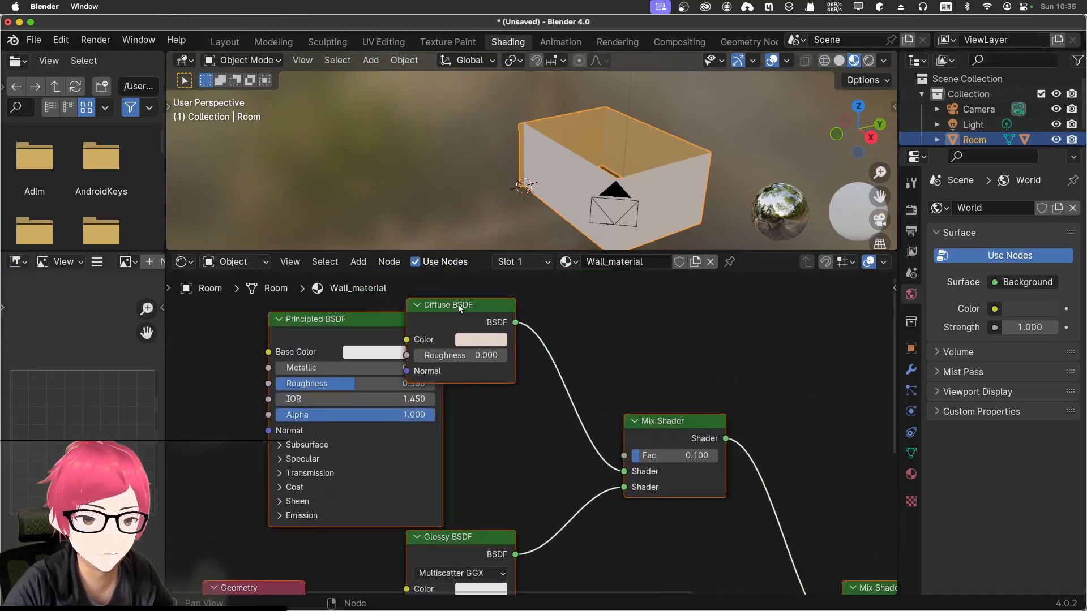
pyautogui.moveTo(547, 456); pyautogui.dragTo(481, 346, button='middle')
pyautogui.moveTo(533, 467); pyautogui.dragTo(553, 417, button='middle')
pyautogui.moveTo(520, 378); pyautogui.dragTo(545, 508, button='middle')
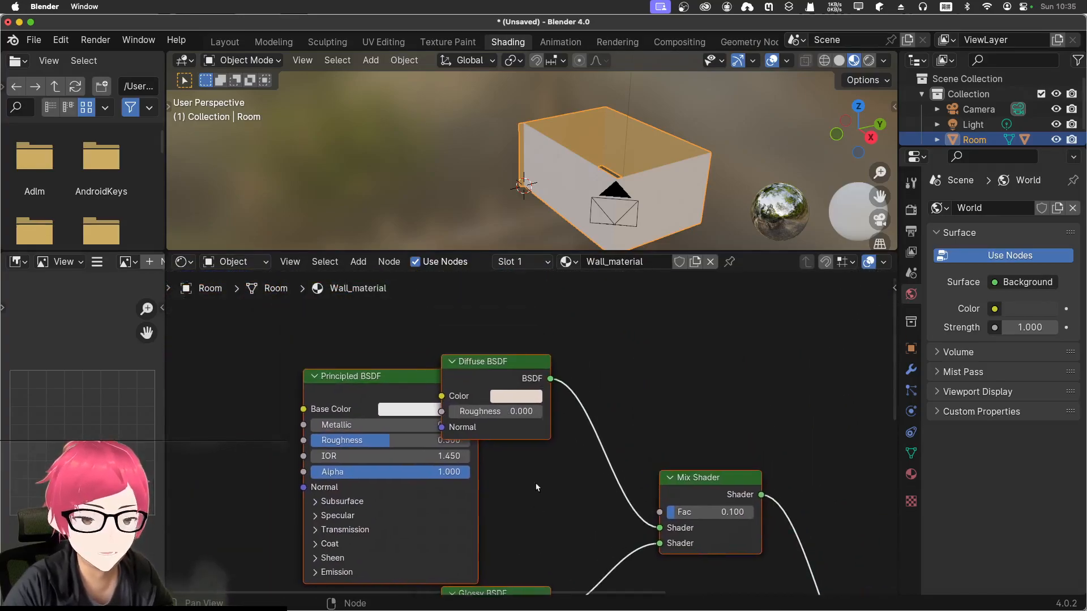
pyautogui.click(869, 60)
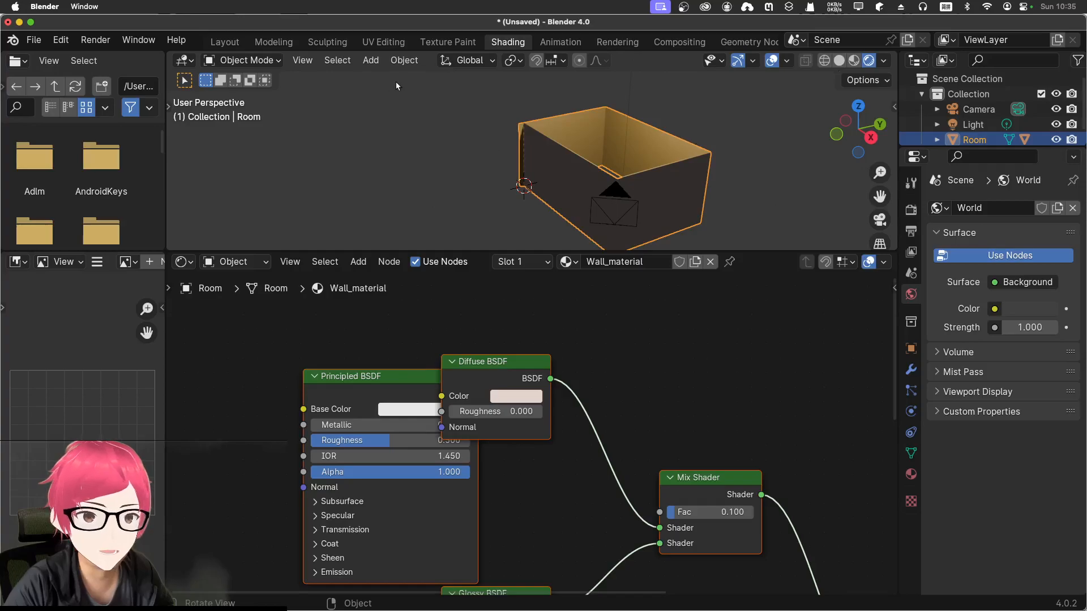
# Return to the Layout workspace, set the render engine to Cycles and look at the wall cover inside the room
pyautogui.click(225, 42)
pyautogui.moveTo(455, 148); pyautogui.dragTo(450, 176, button='middle')
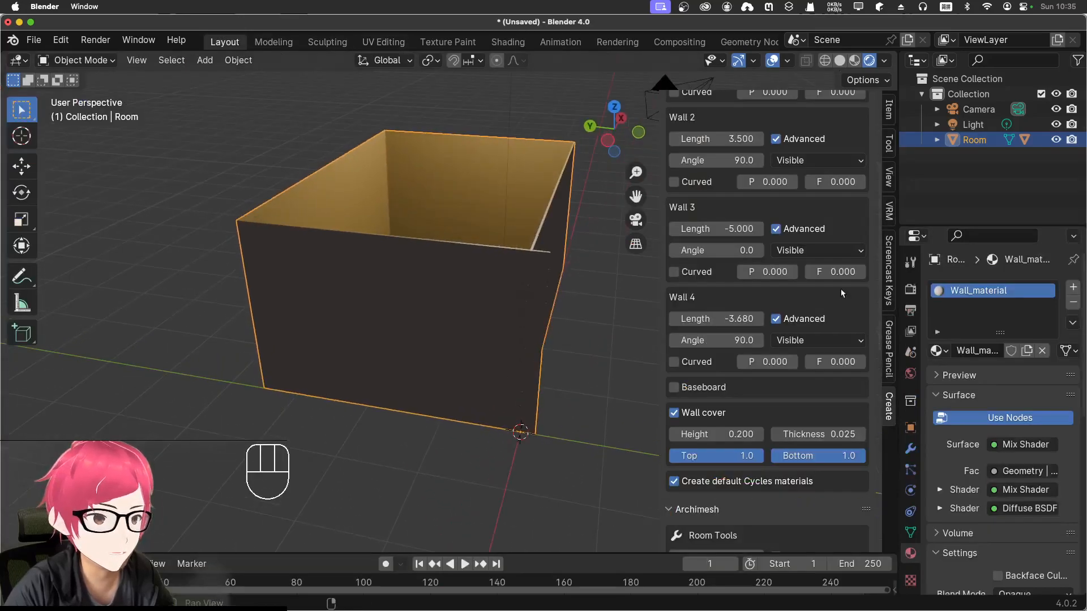
pyautogui.click(910, 289)
pyautogui.click(1016, 287)
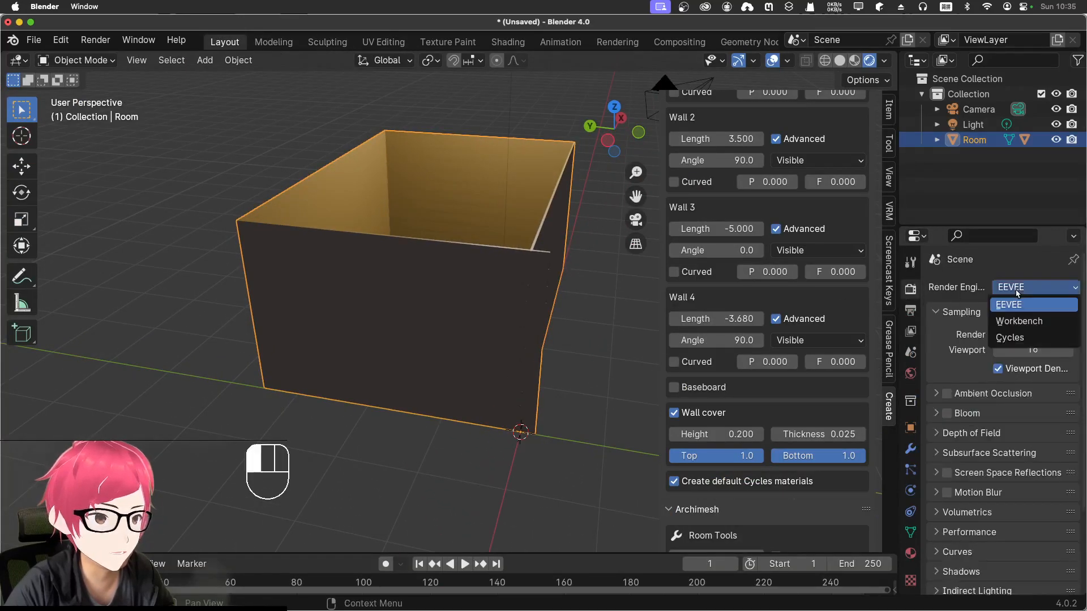
pyautogui.click(1012, 343)
pyautogui.scroll(3, 435, 136)
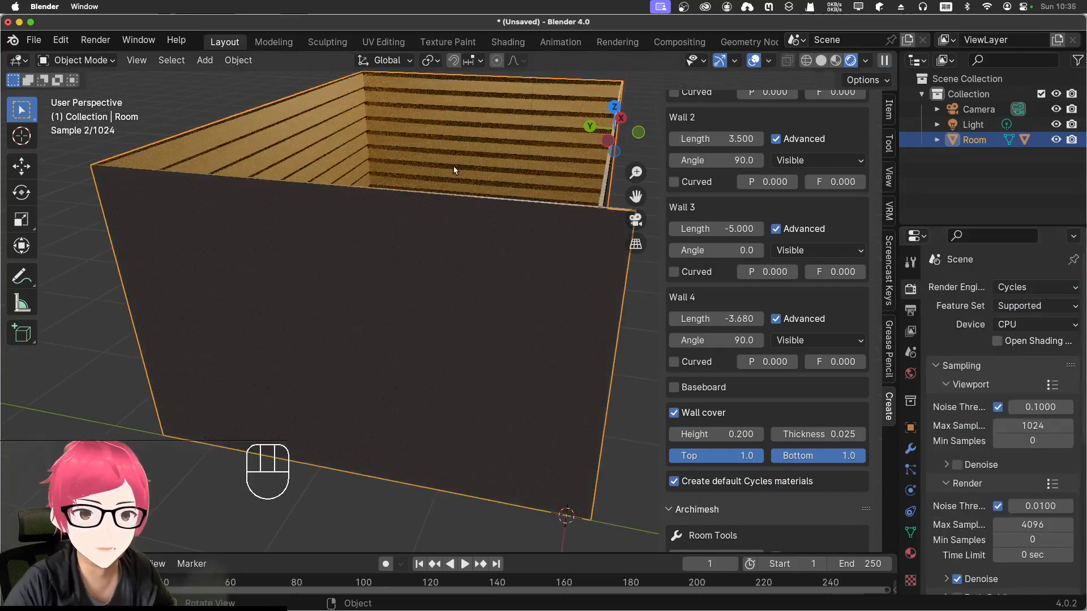
pyautogui.moveTo(449, 156); pyautogui.dragTo(385, 210, button='middle')
pyautogui.scroll(3, 381, 185)
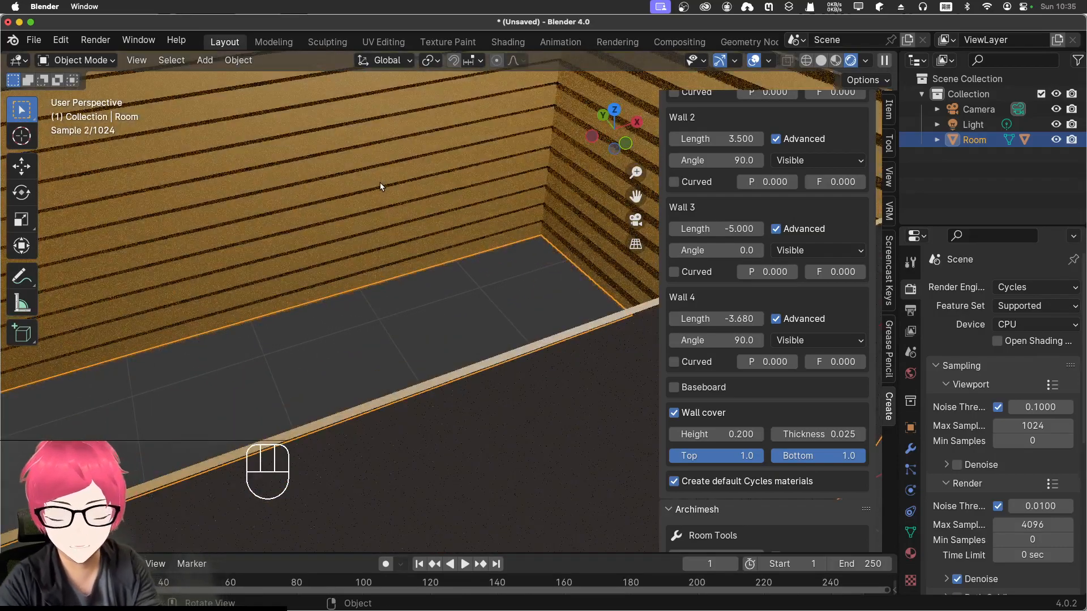
# Select the wall cover, look at it through the camera, return to the free view and hide the sidebar
pyautogui.click(367, 221)
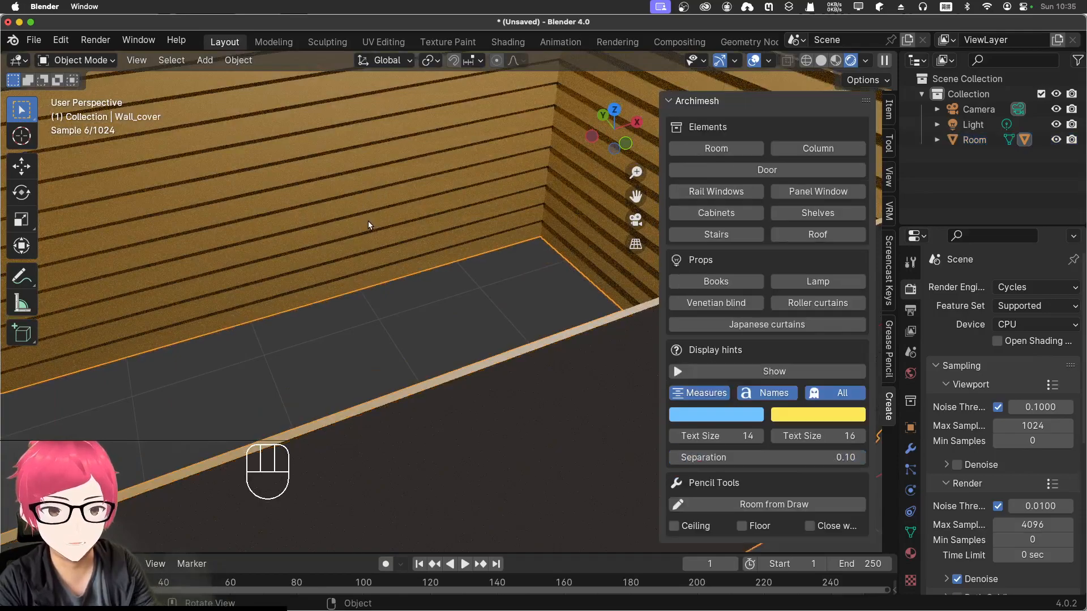
pyautogui.press('KP_0')
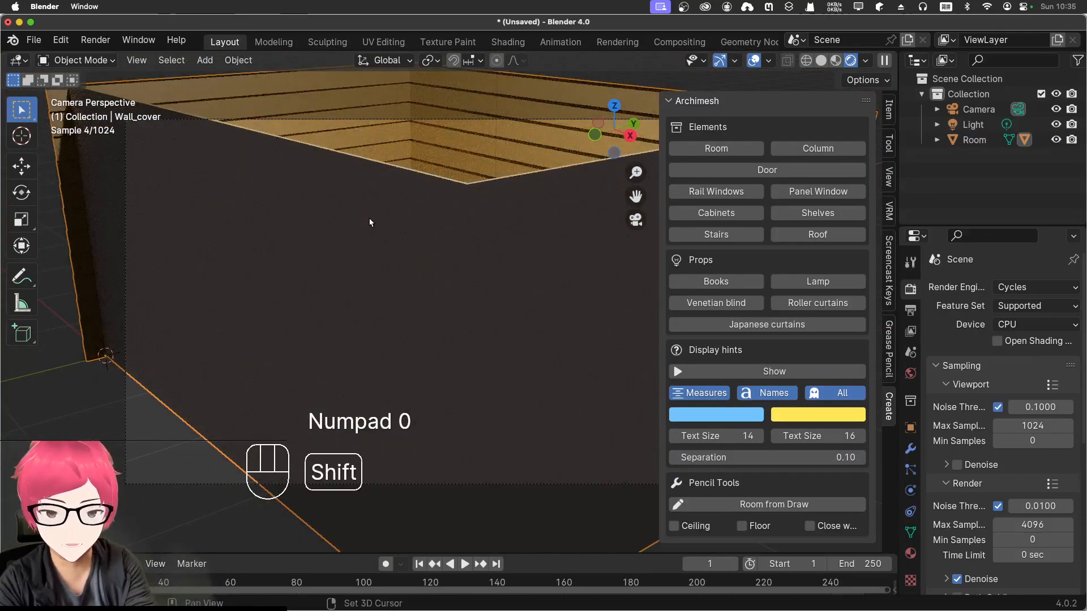
pyautogui.press('w')
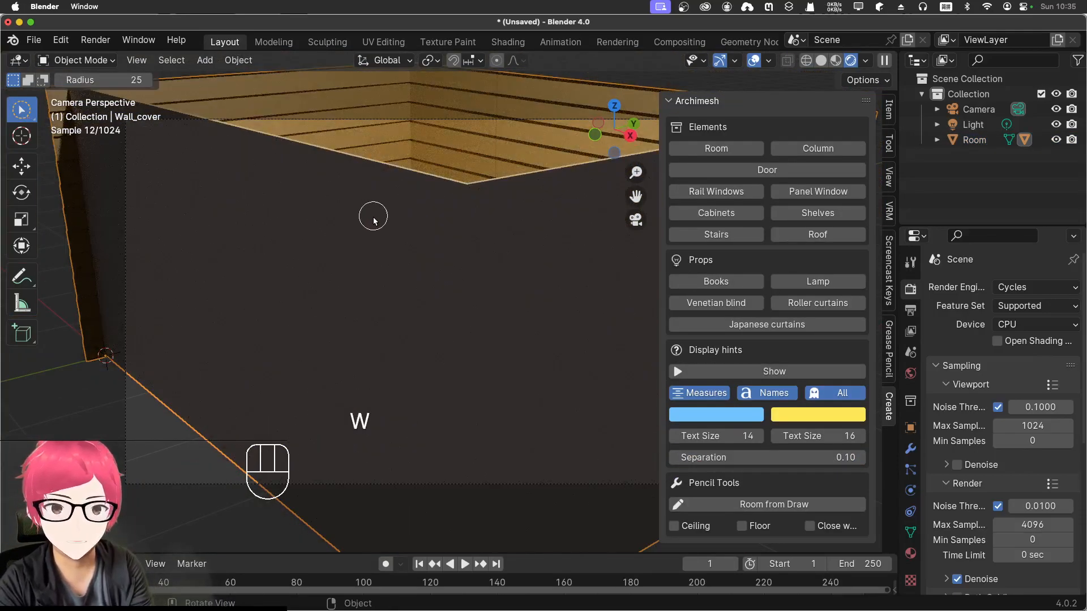
pyautogui.press('KP_0')
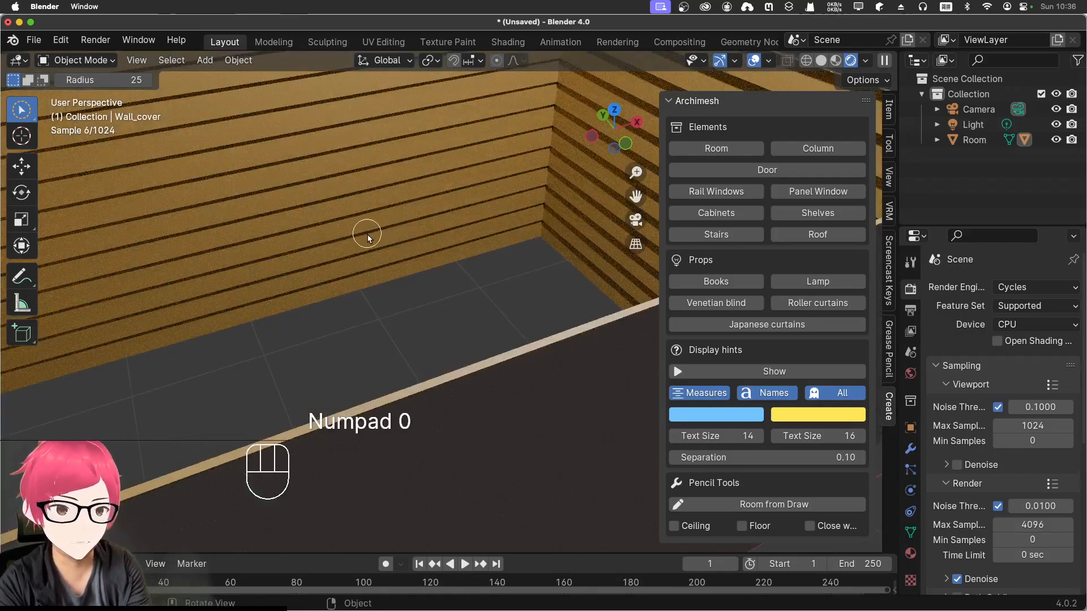
pyautogui.press('n')
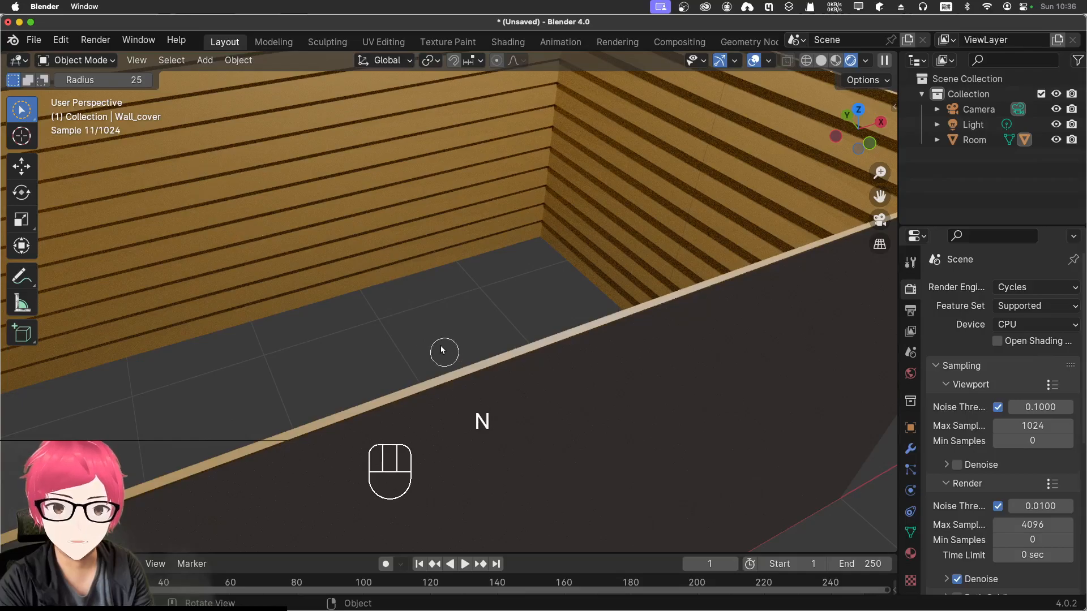
# Compare the camera view with the room's interior view and reselect the Room object
pyautogui.moveTo(438, 337)
pyautogui.mouseDown(button='middle')
pyautogui.moveTo(421, 320)
pyautogui.moveTo(436, 330)
pyautogui.mouseUp(button='middle')
pyautogui.press('KP_0')
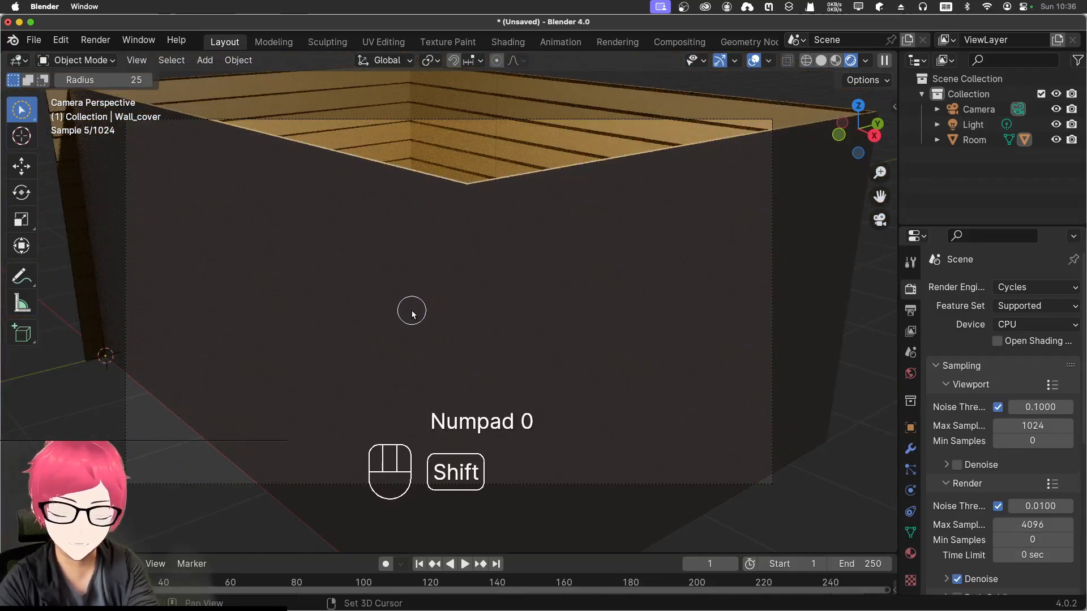
pyautogui.press('w')
pyautogui.press('w')
pyautogui.press('w')
pyautogui.press('w')
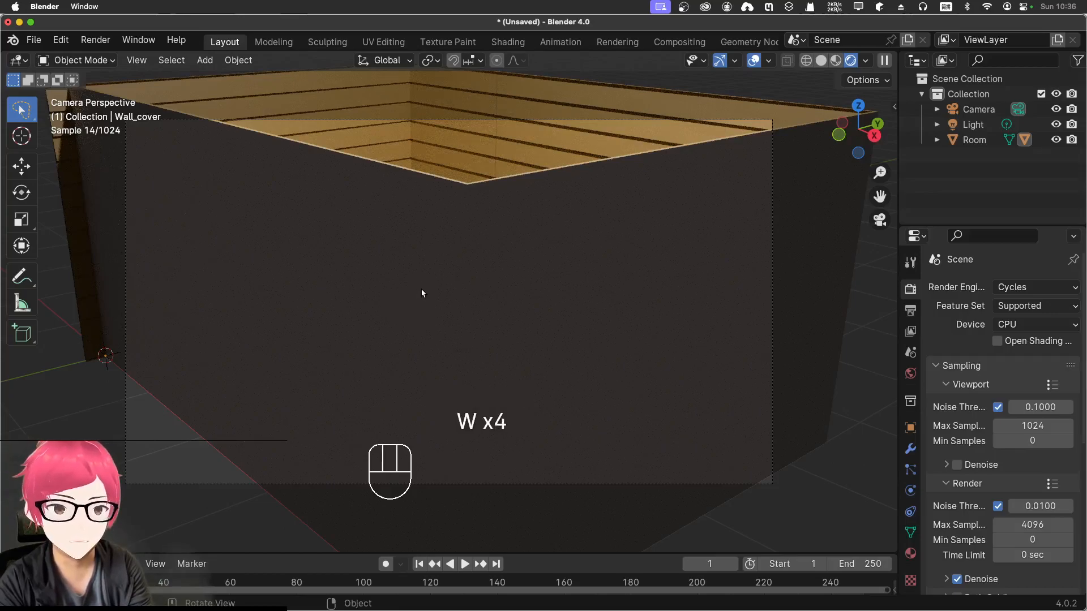
pyautogui.click(422, 288)
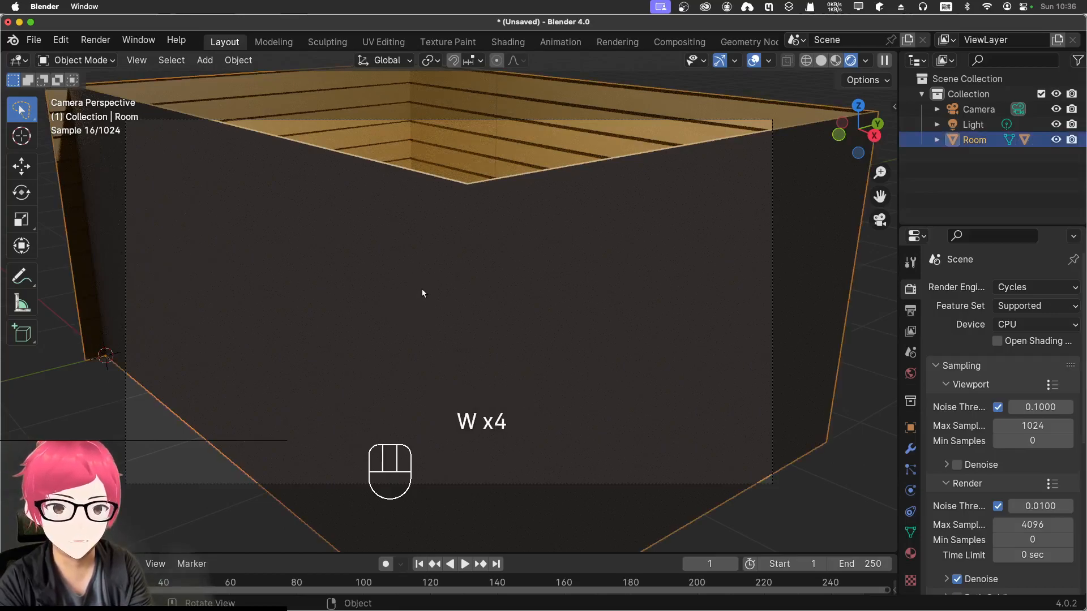
pyautogui.click(447, 179)
pyautogui.press('KP_0')
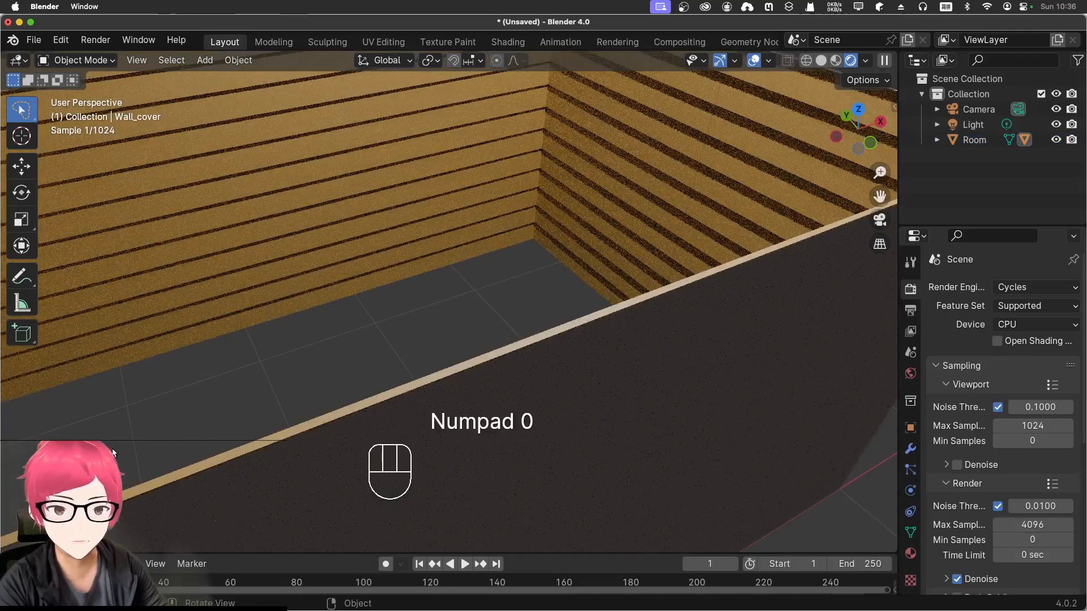
pyautogui.press('KP_0')
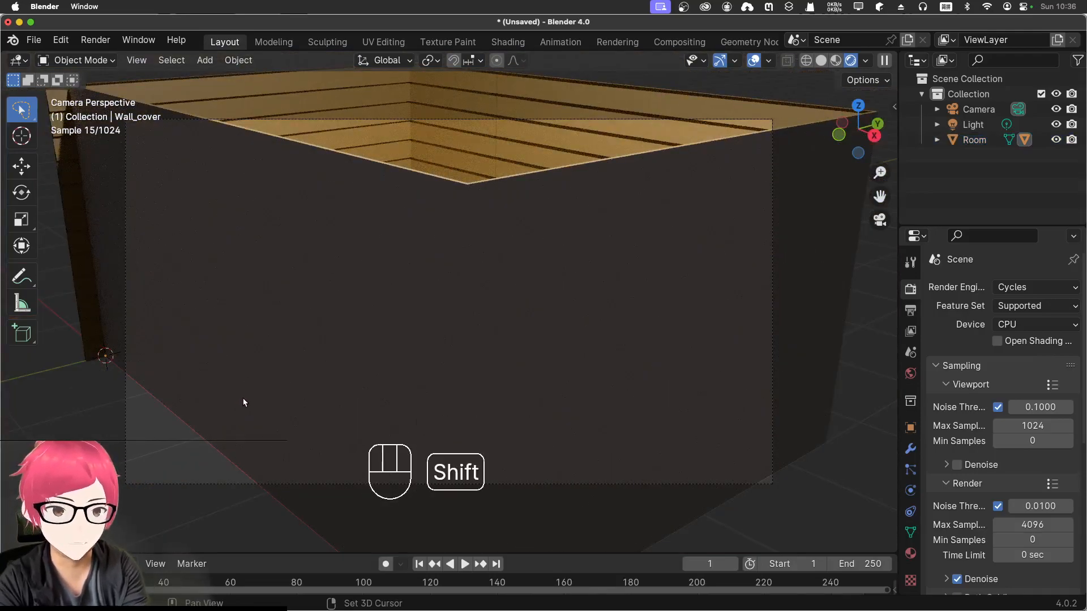
pyautogui.press('w')
pyautogui.press('d')
pyautogui.press('w')
pyautogui.click(397, 319)
# Examine the wooden plank cover close up and then the whole room from several angles in the Cycles preview
pyautogui.moveTo(397, 319)
pyautogui.mouseDown(button='middle')
pyautogui.moveTo(367, 341)
pyautogui.moveTo(440, 218)
pyautogui.moveTo(430, 250)
pyautogui.moveTo(254, 236)
pyautogui.moveTo(238, 218)
pyautogui.moveTo(298, 235)
pyautogui.moveTo(274, 217)
pyautogui.mouseUp(button='middle')
pyautogui.scroll(5, 453, 216)
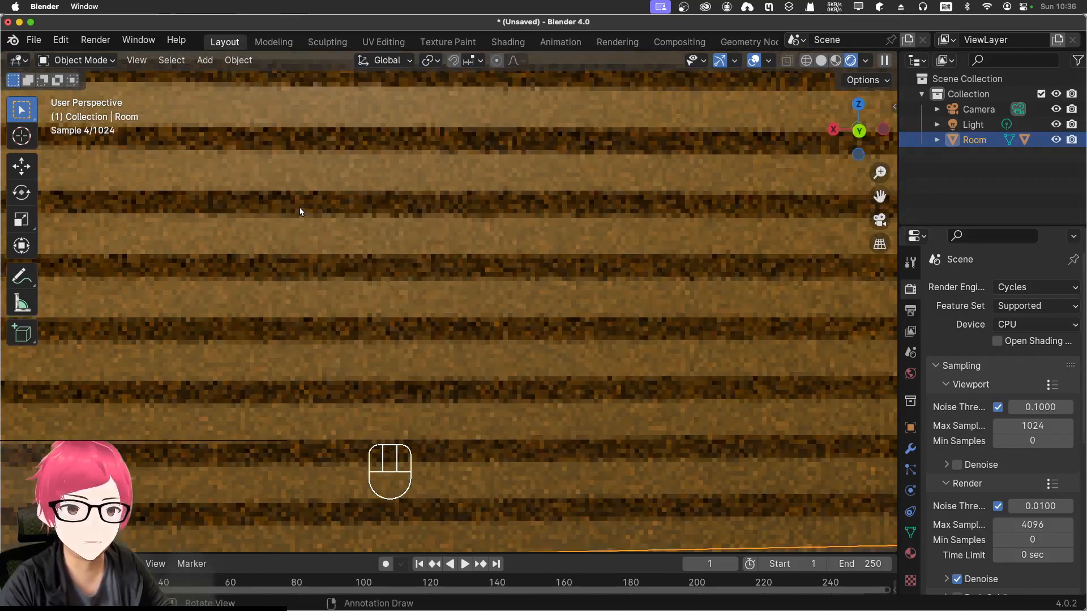
pyautogui.scroll(3, 315, 227)
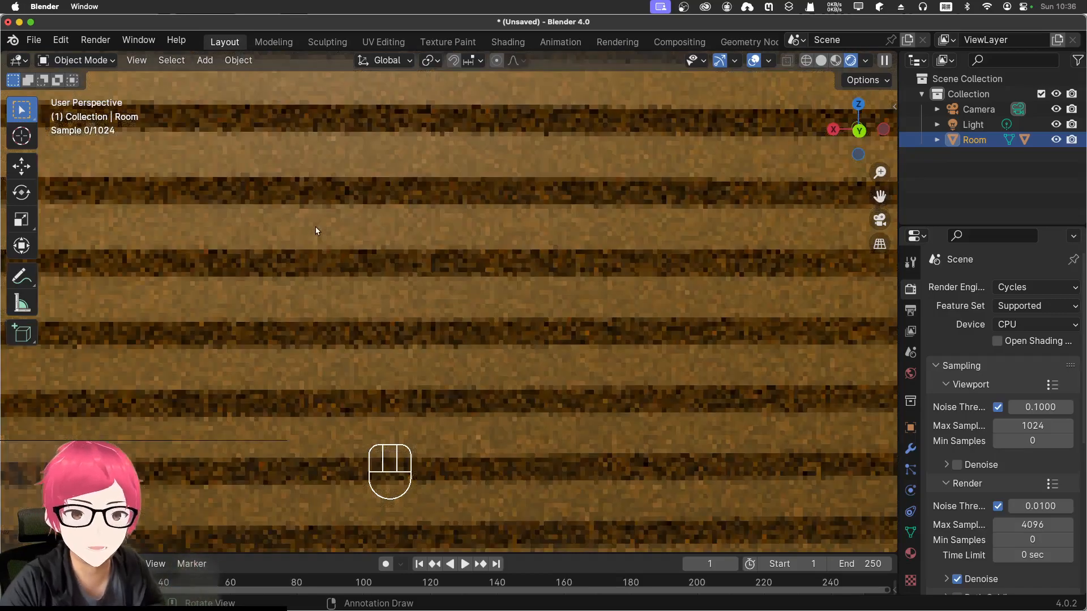
pyautogui.scroll(-4, 312, 234)
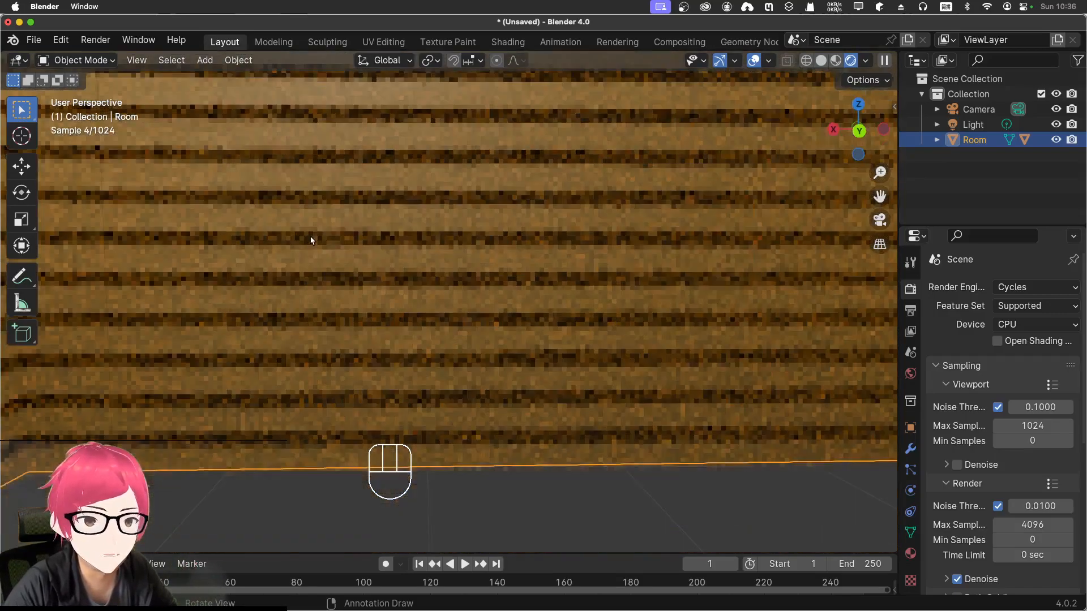
pyautogui.scroll(-8, 312, 236)
pyautogui.moveTo(304, 236); pyautogui.dragTo(405, 324, button='middle')
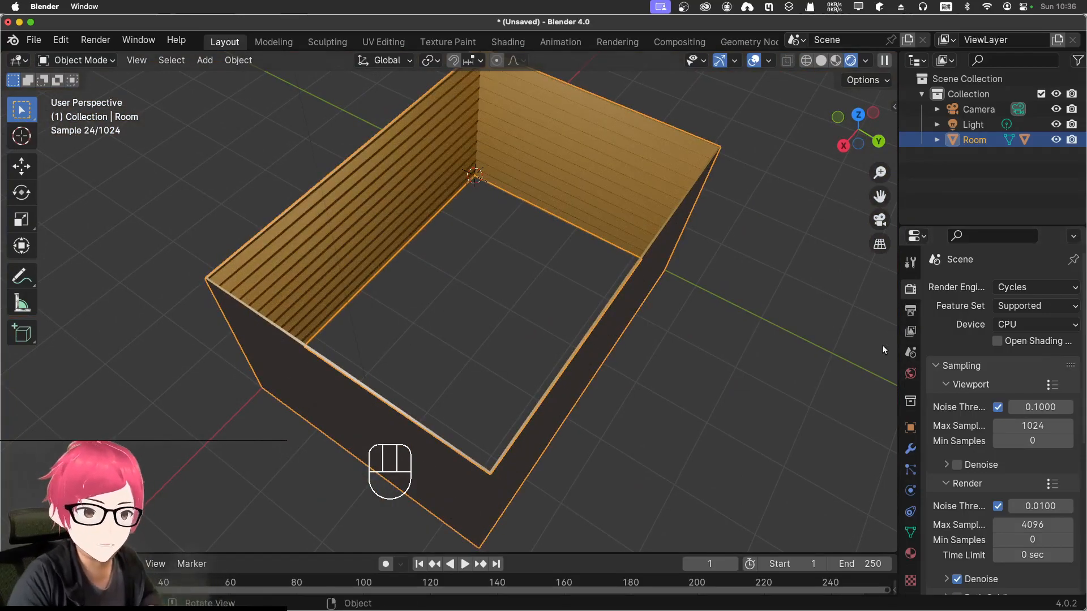
pyautogui.moveTo(807, 357); pyautogui.dragTo(638, 331, button='middle')
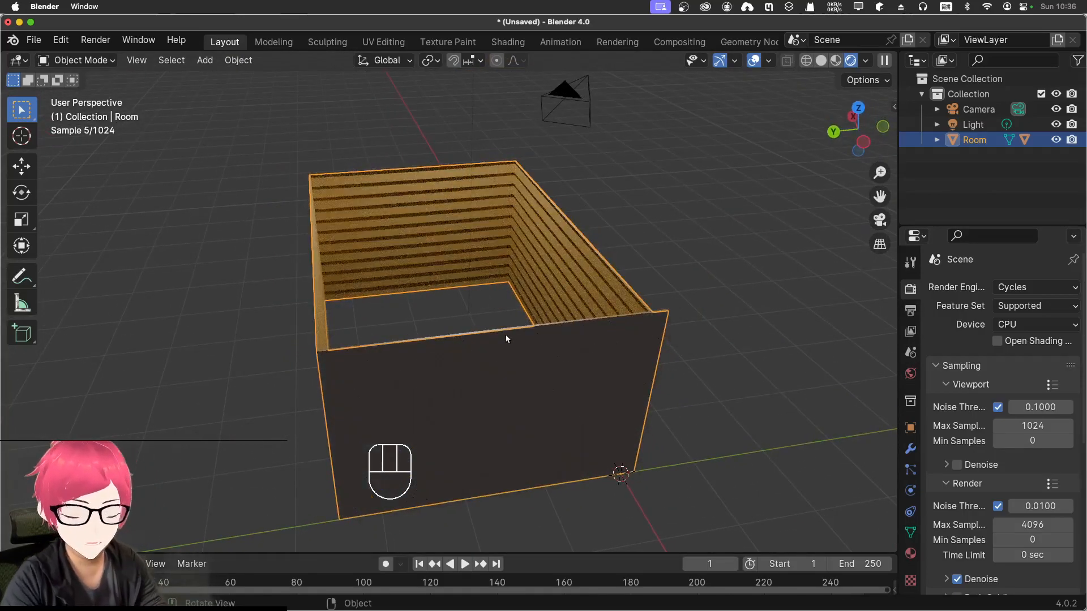
pyautogui.rightClick(494, 286)
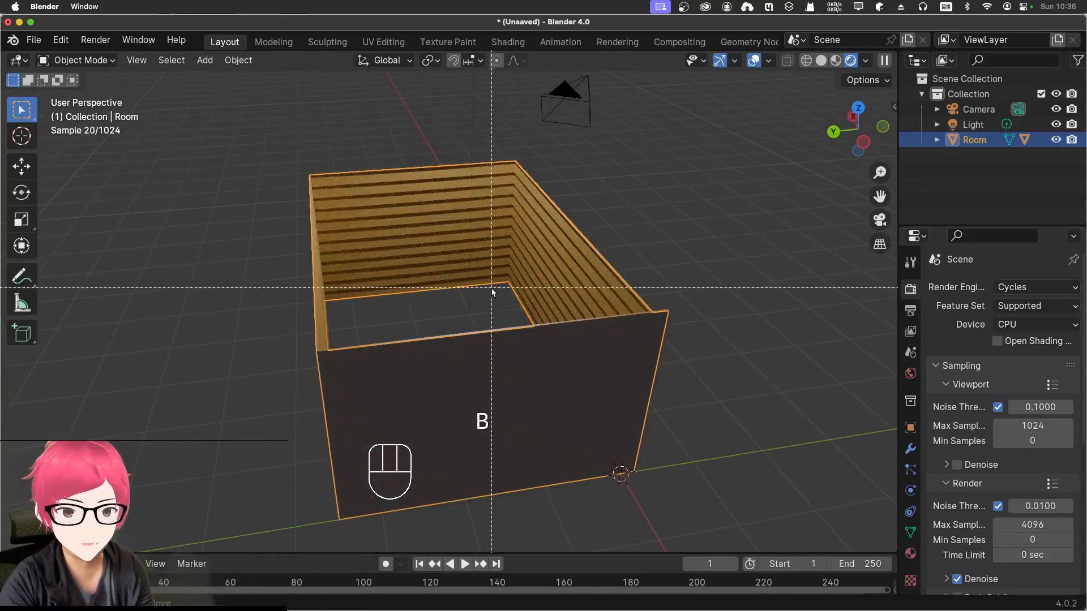
# Bring back the room settings and turn off both Wall cover and Create default Cycles materials
pyautogui.press('n')
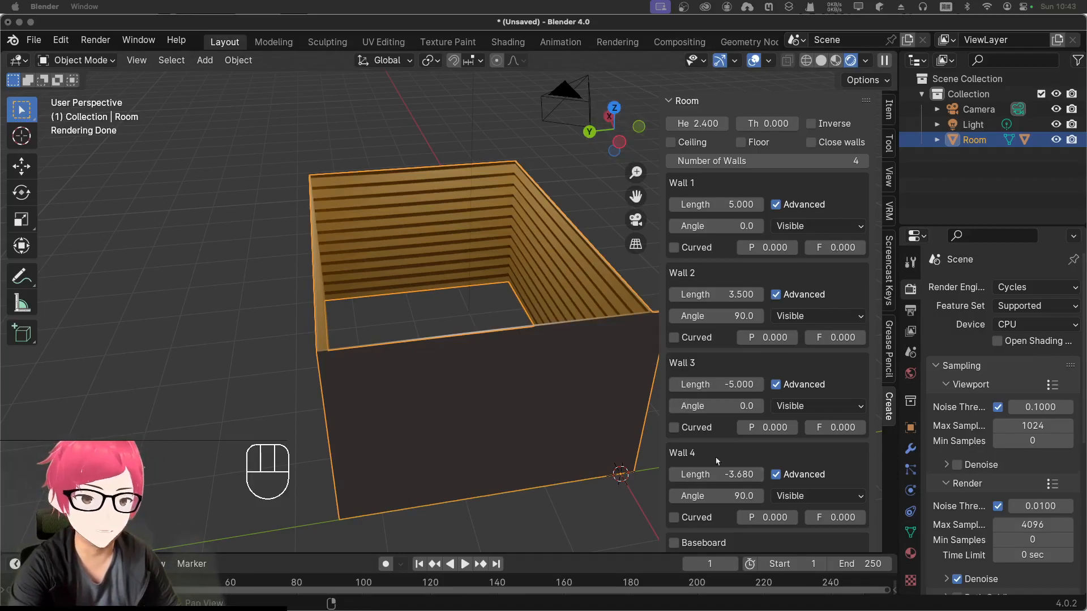
pyautogui.scroll(-5, 741, 475)
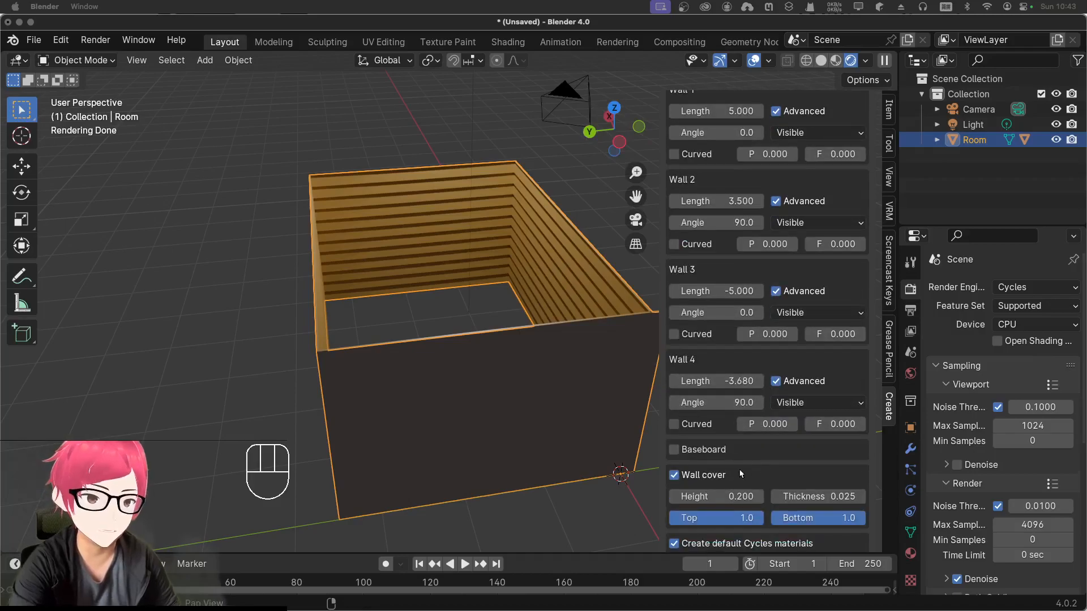
pyautogui.click(675, 478)
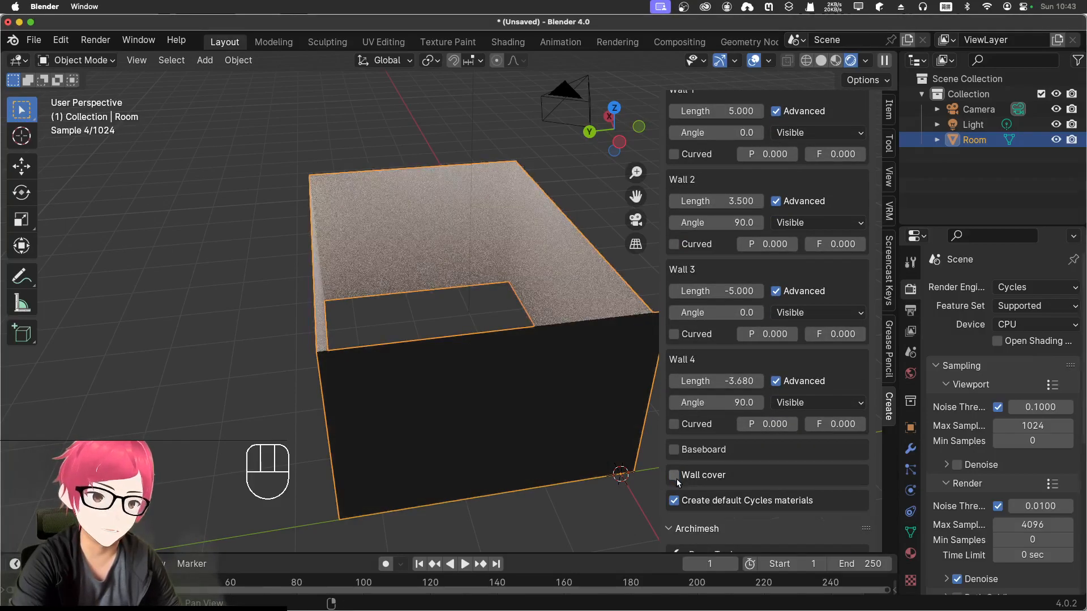
pyautogui.click(674, 502)
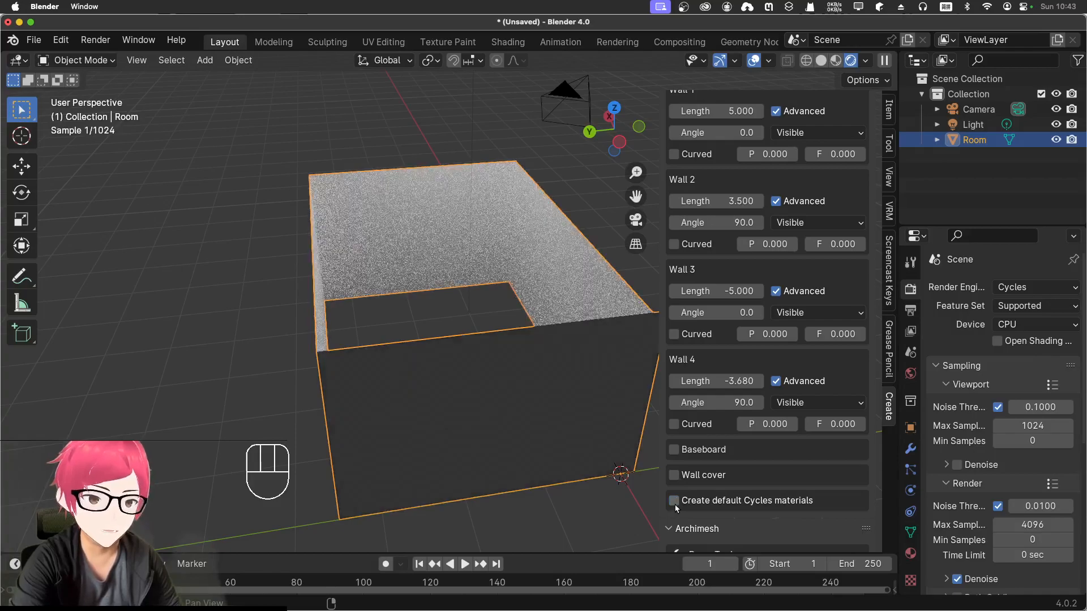
# Toggle Wall cover and Create default Cycles materials on and off to compare the walls, leaving both disabled
pyautogui.click(674, 475)
pyautogui.click(674, 475)
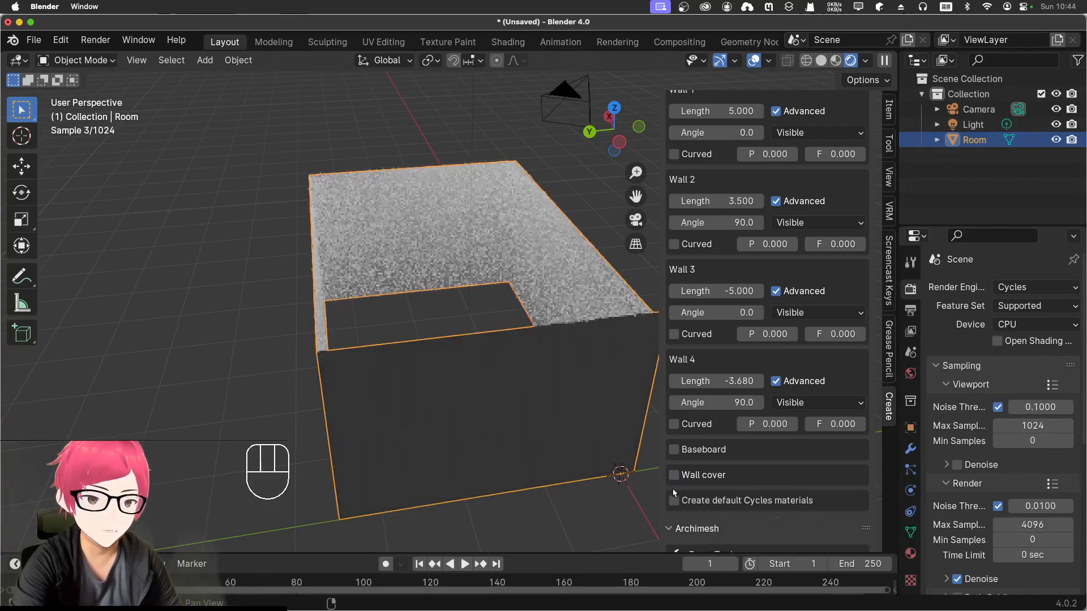
pyautogui.click(674, 501)
pyautogui.click(674, 501)
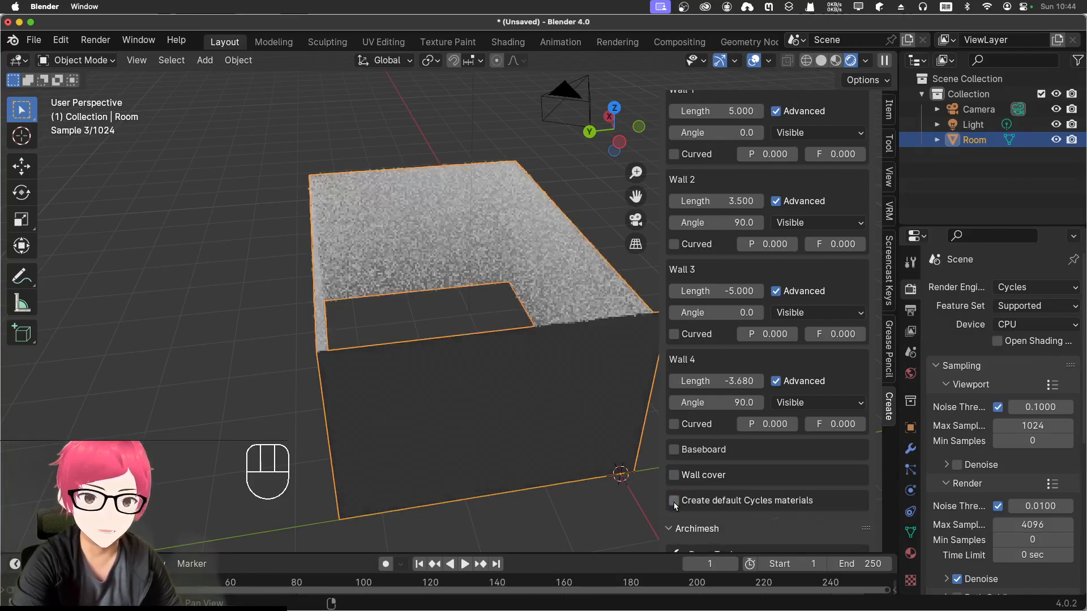
pyautogui.click(674, 501)
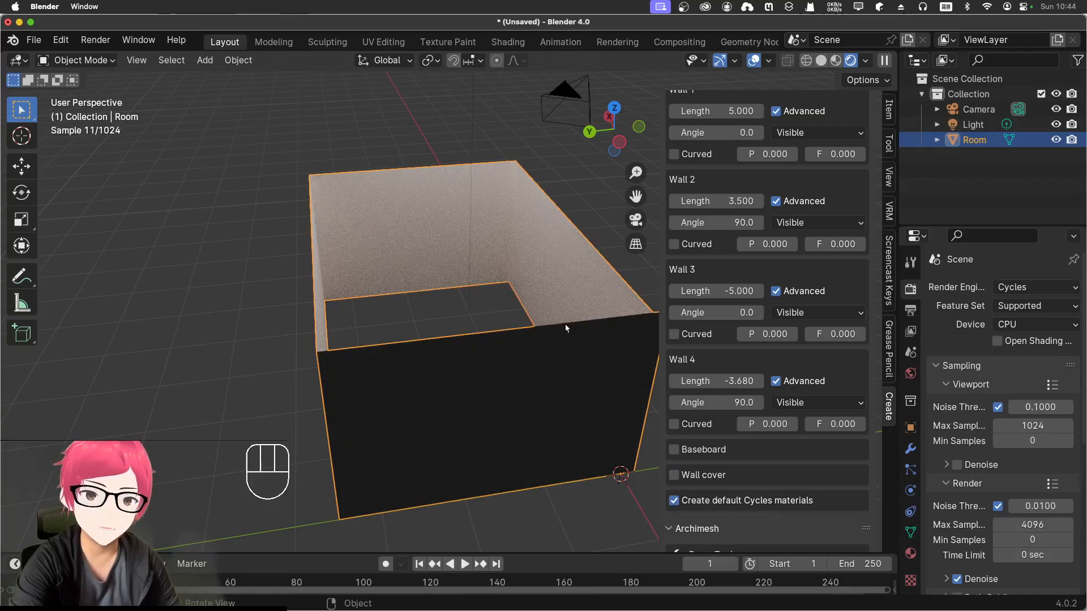
pyautogui.click(674, 501)
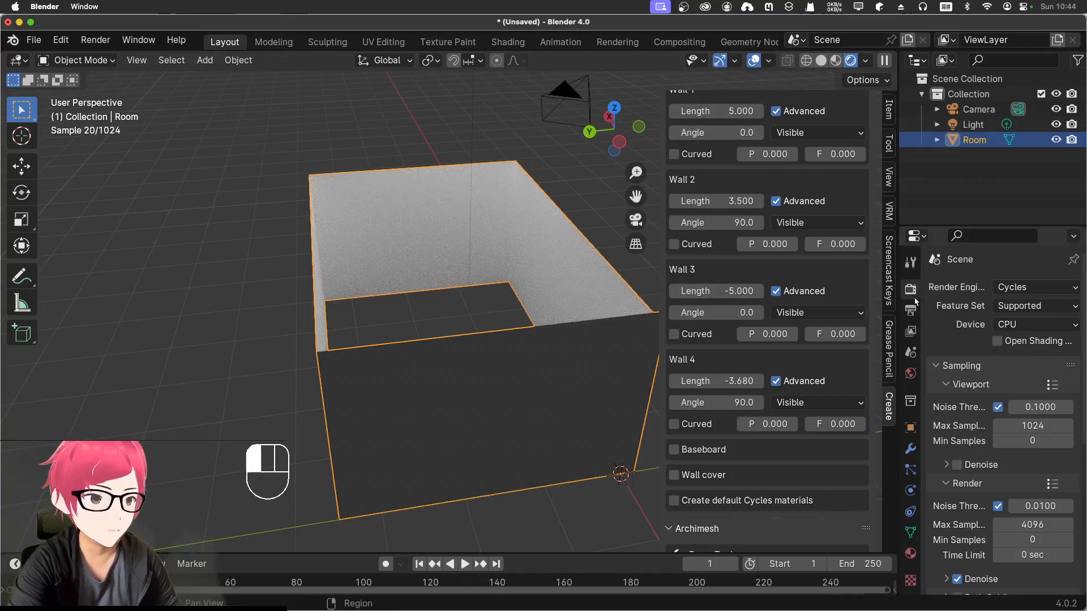
# Change the scene's render engine to EEVEE
pyautogui.click(1035, 286)
pyautogui.click(1019, 298)
pyautogui.moveTo(511, 240); pyautogui.dragTo(487, 240, button='middle')
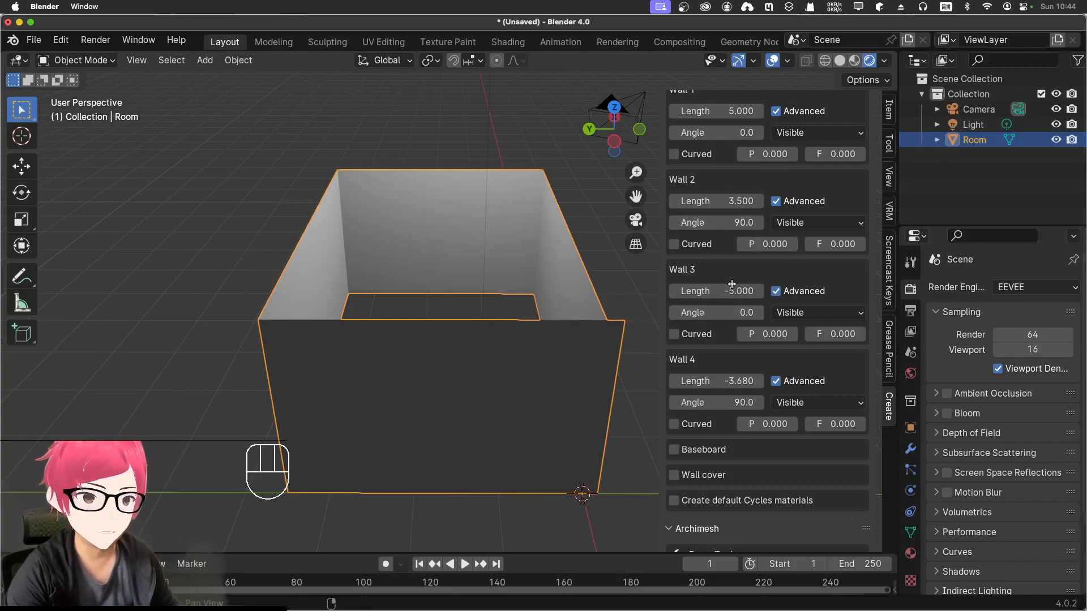
# Set the length of Wall 4 to -3.5
pyautogui.click(732, 381)
pyautogui.write('-3.44')
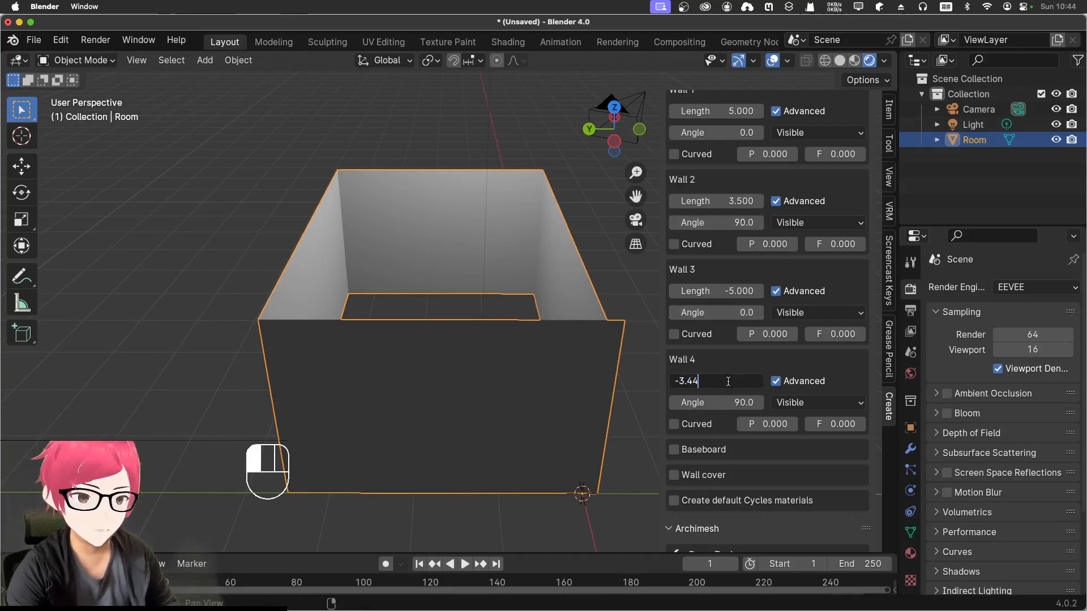
pyautogui.press('BackSpace')
pyautogui.write('5')
pyautogui.press('Return')
pyautogui.moveTo(541, 267); pyautogui.dragTo(505, 264, button='middle')
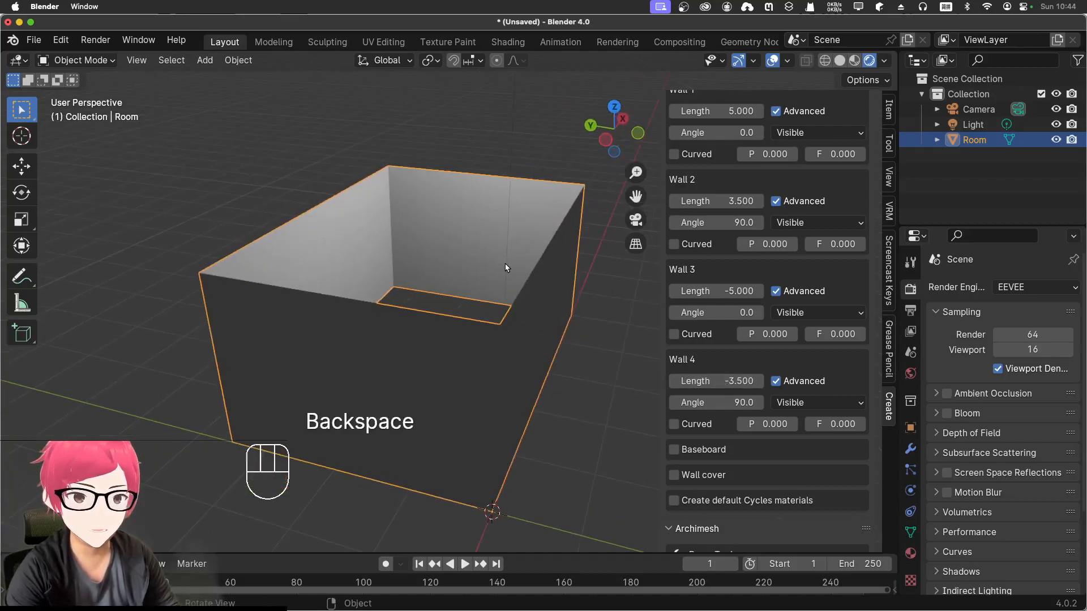
# Add a Grease Pencil Scene Line Art object to the scene
pyautogui.hotkey('shift', 'a')
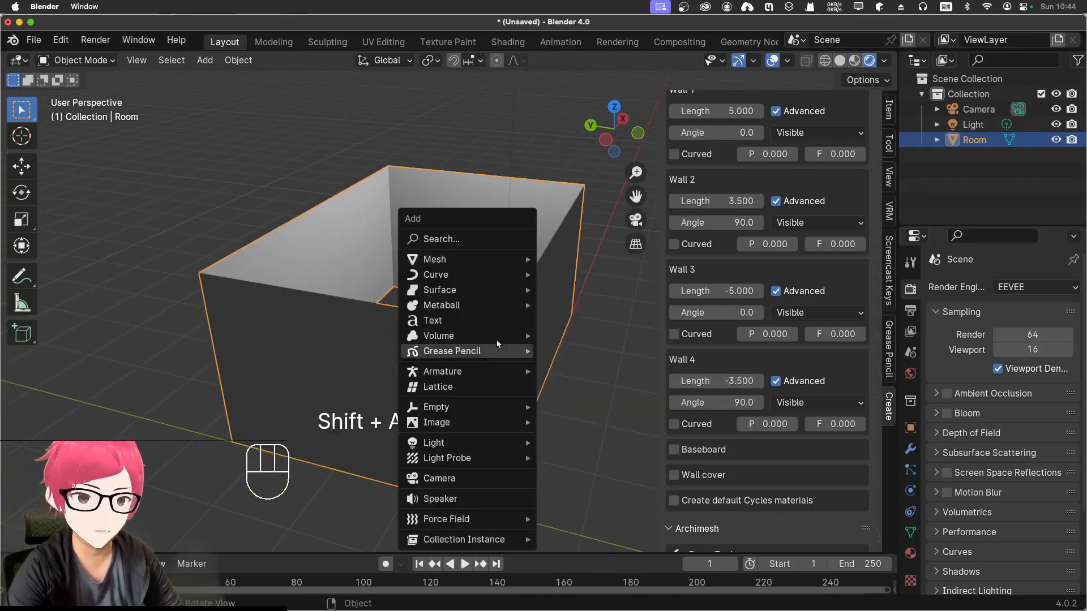
pyautogui.moveTo(527, 351)
pyautogui.click(577, 408)
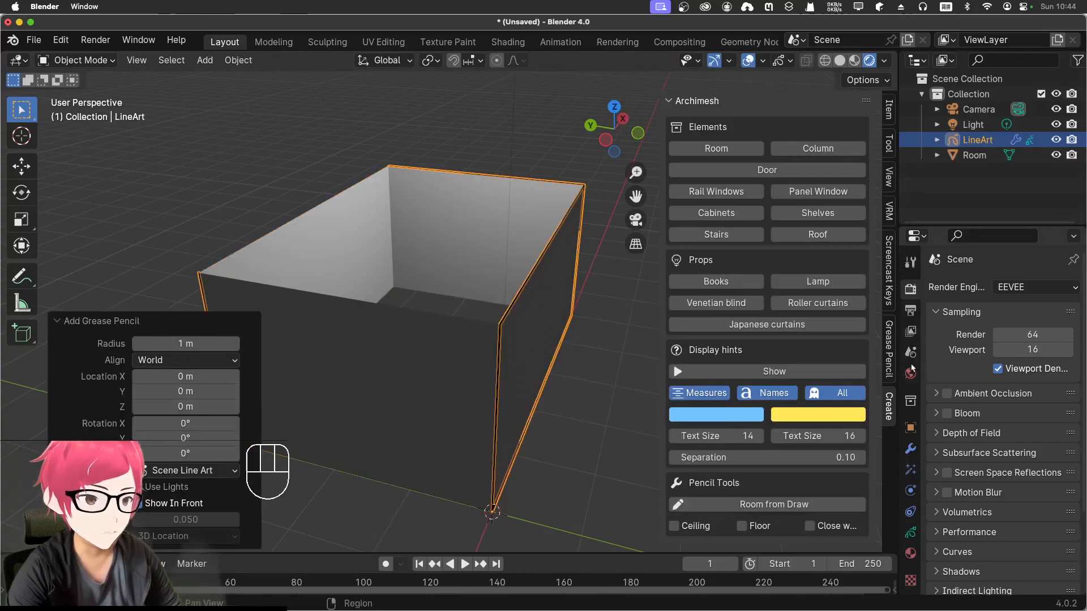
# In the LineArt object's modifier, keep Scene as the source type and set the line thickness to 9, judging it through the camera
pyautogui.click(977, 140)
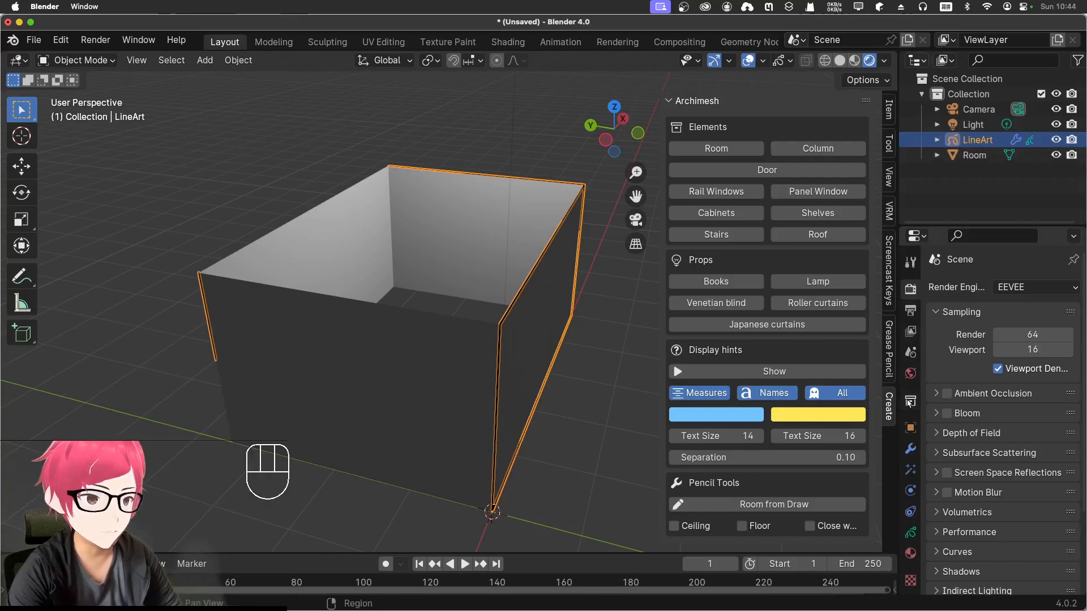
pyautogui.click(910, 450)
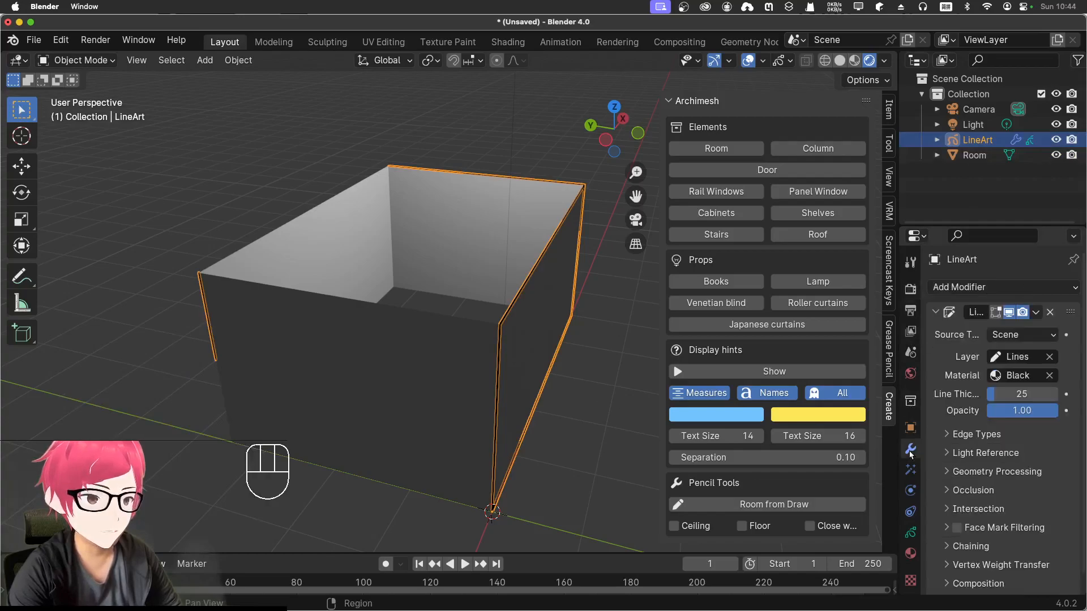
pyautogui.click(1010, 339)
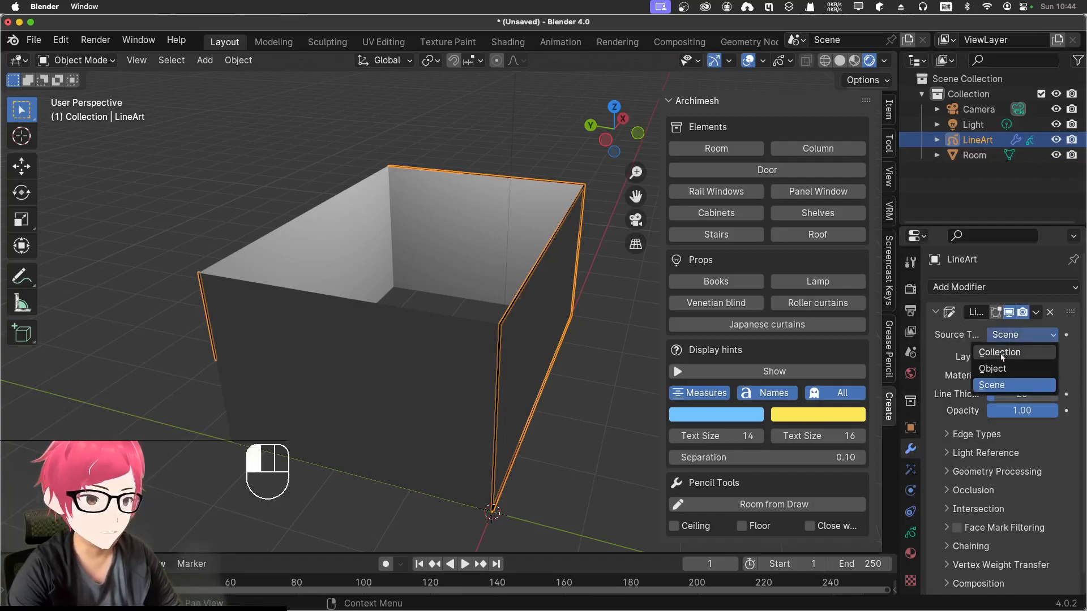
pyautogui.click(1007, 385)
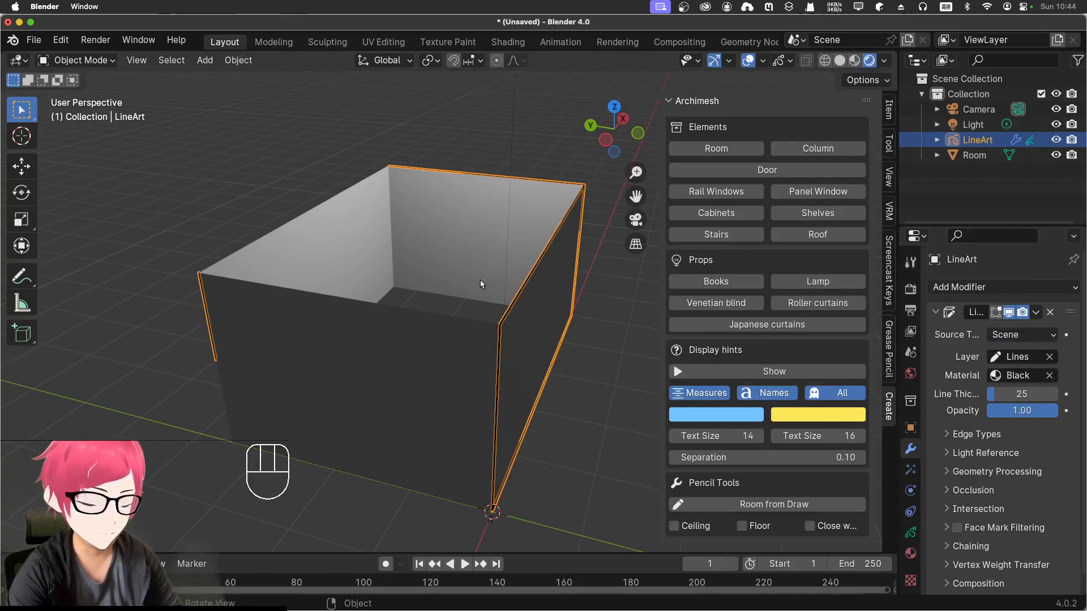
pyautogui.press('KP_0')
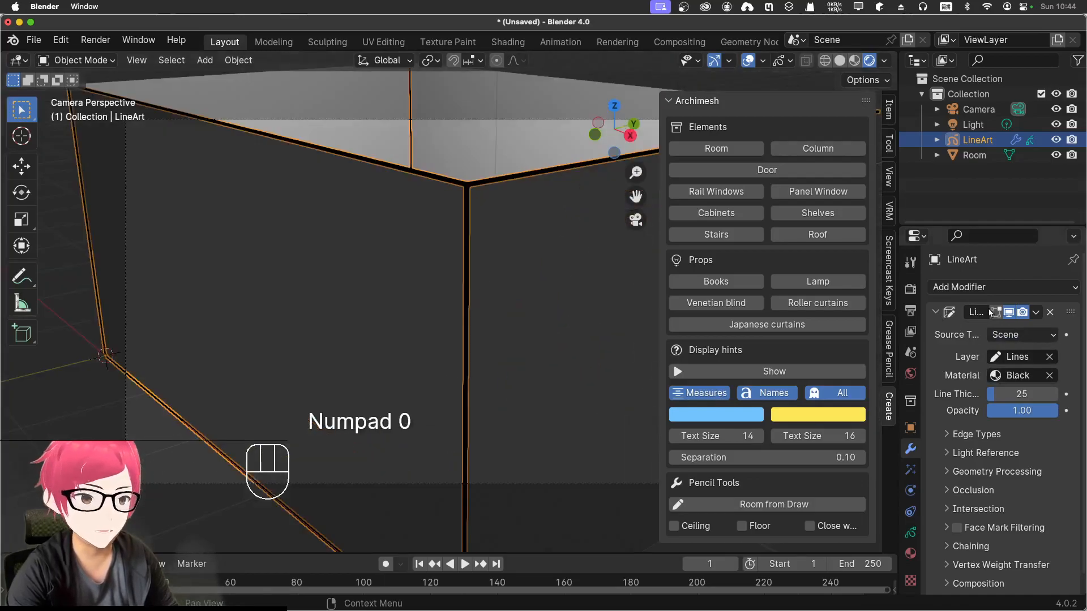
pyautogui.moveTo(996, 397); pyautogui.dragTo(962, 397)
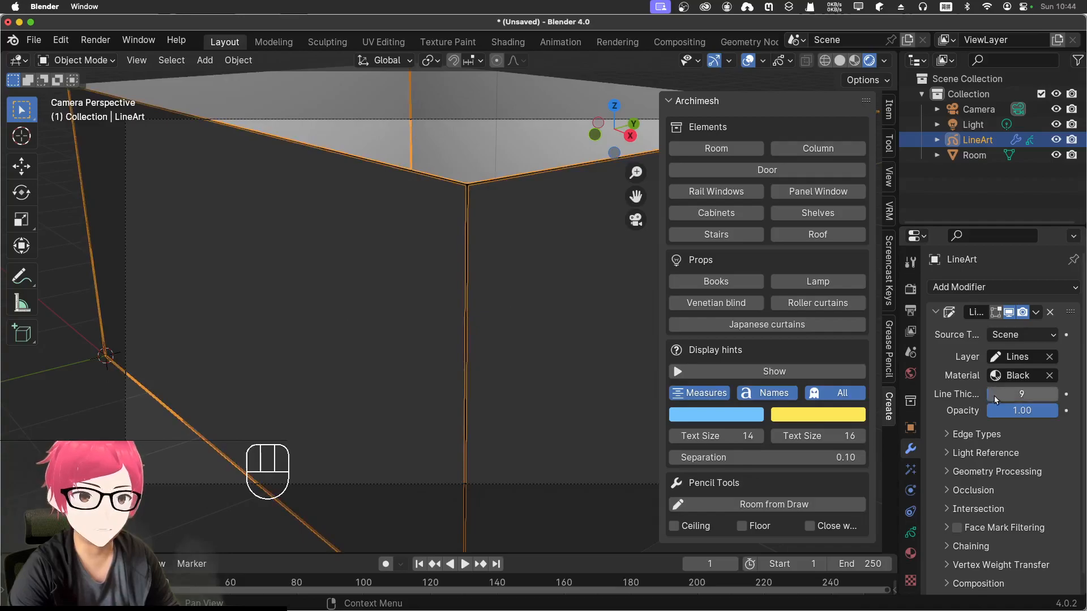
# Select the room and create a new material for it in the Shading workspace
pyautogui.click(430, 155)
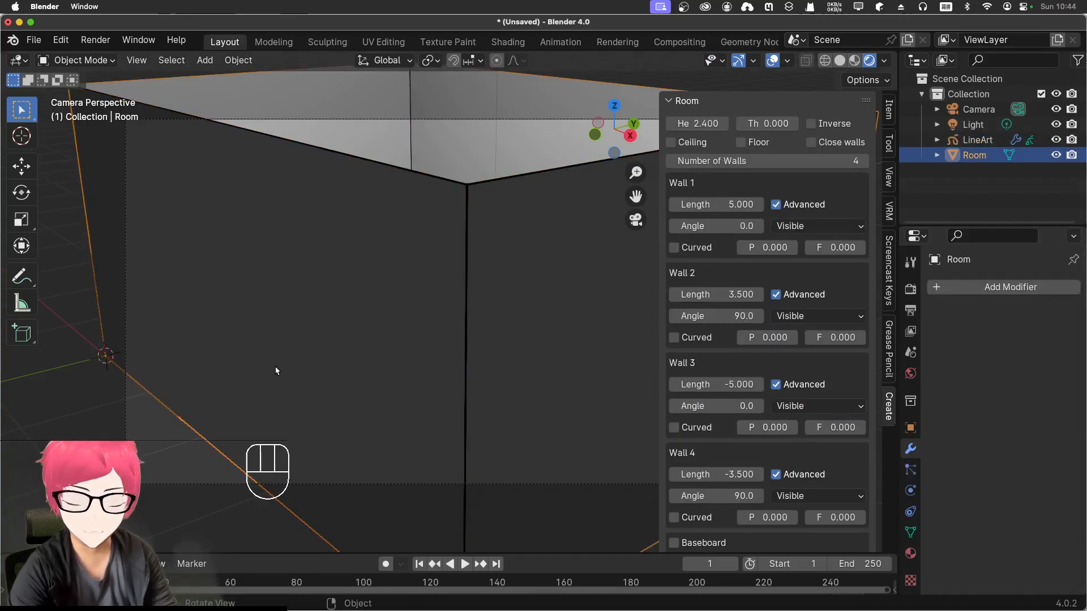
pyautogui.press('shift')
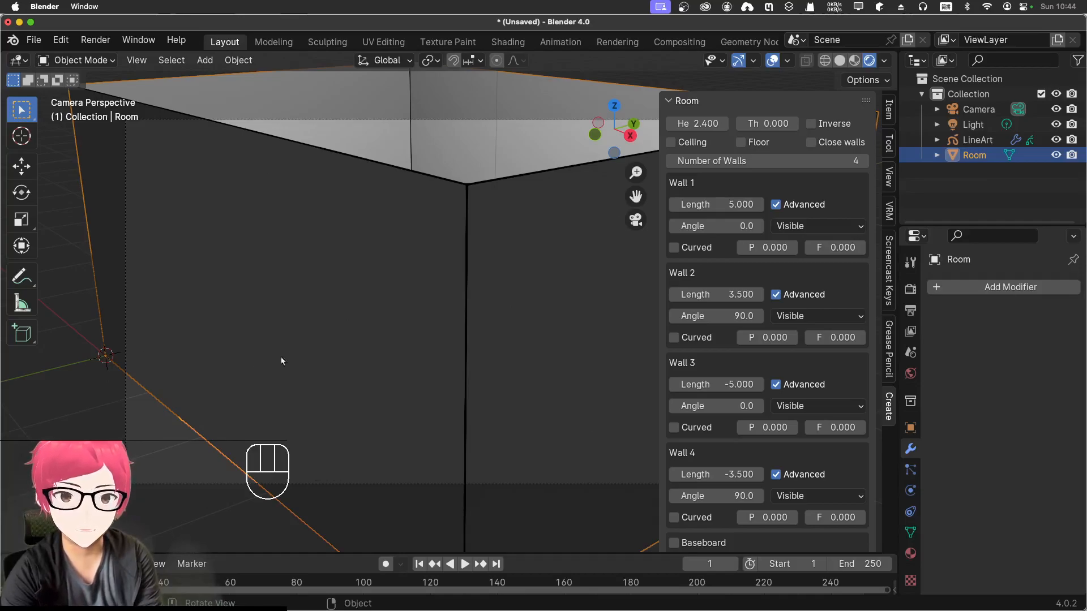
pyautogui.scroll(3, 298, 348)
pyautogui.scroll(-4, 297, 346)
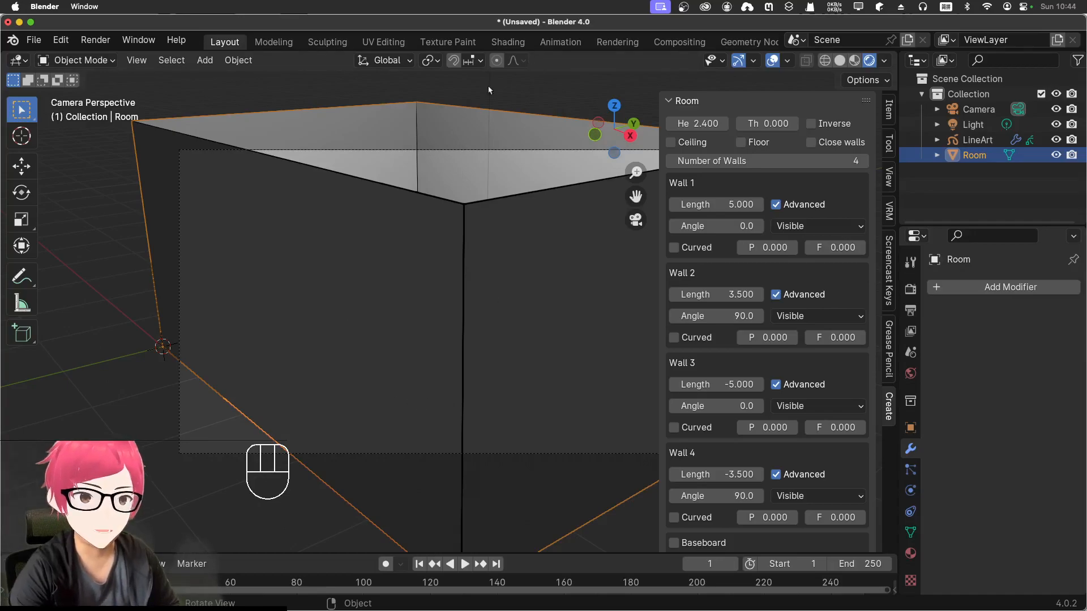
pyautogui.click(508, 42)
pyautogui.click(560, 262)
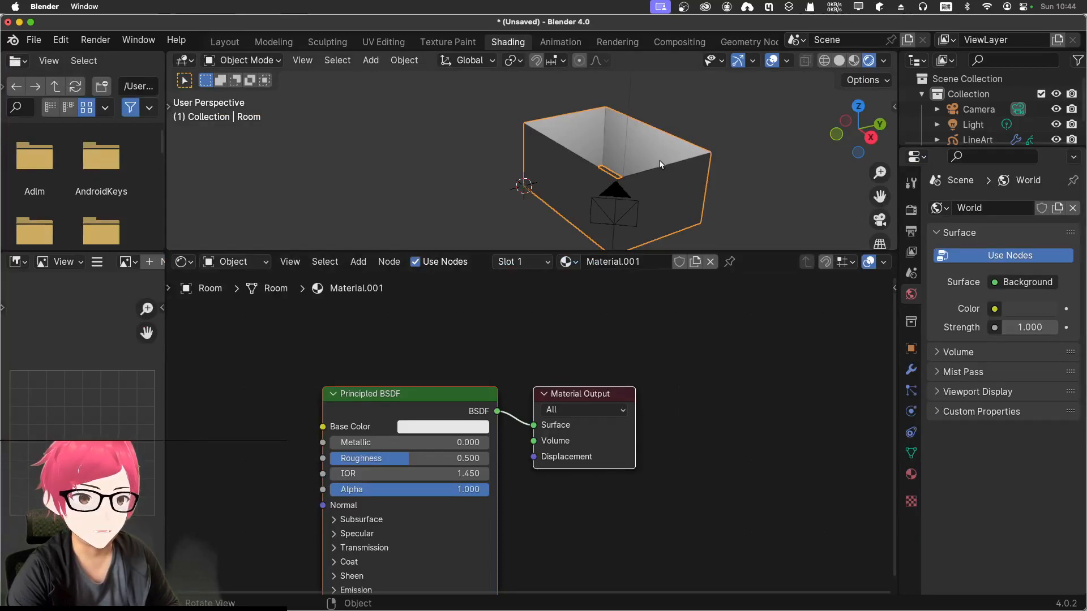
# Rearrange the room material's nodes and insert a Shader to RGB node between Principled BSDF and Material Output
pyautogui.moveTo(566, 394); pyautogui.dragTo(687, 362)
pyautogui.moveTo(531, 358); pyautogui.dragTo(428, 345)
pyautogui.moveTo(589, 347); pyautogui.dragTo(602, 347)
pyautogui.click(541, 377)
pyautogui.hotkey('shift', 'a')
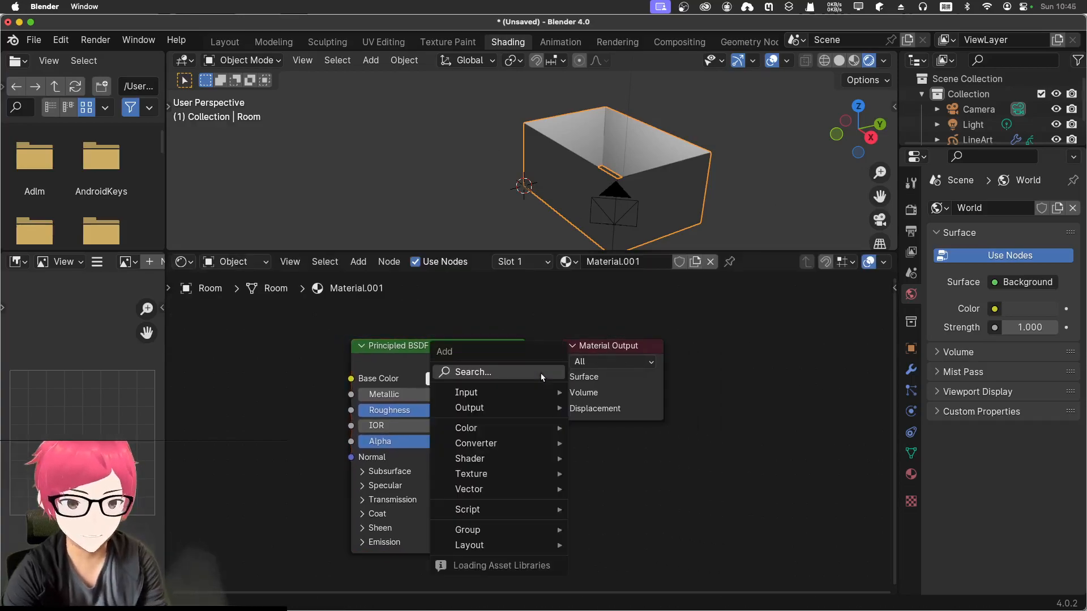
pyautogui.click(540, 376)
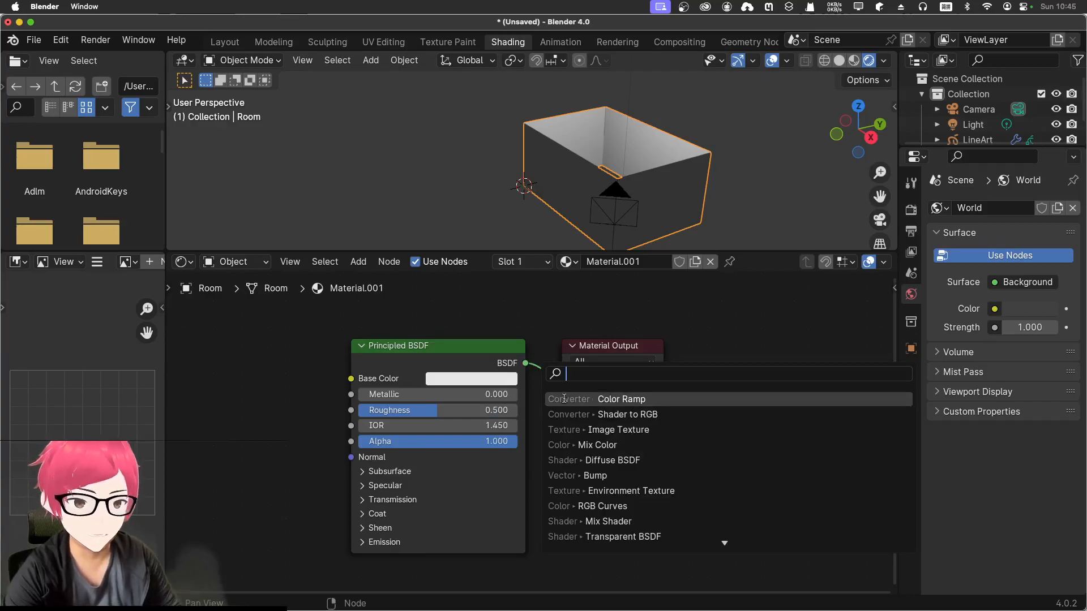
pyautogui.click(566, 414)
pyautogui.click(547, 378)
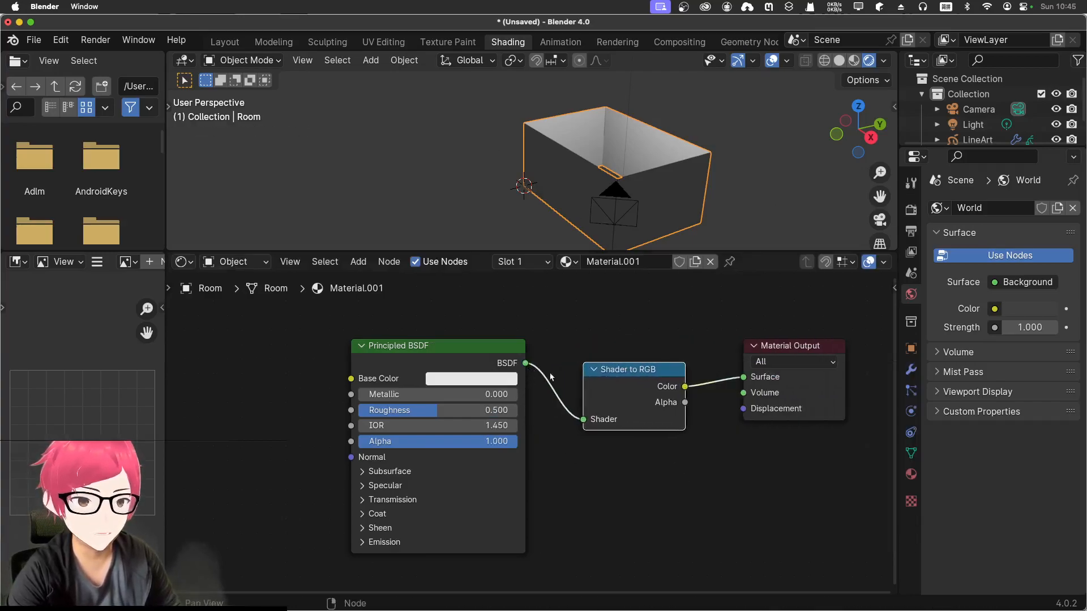
# Switch the system keyboard input source from Pinyin - Simplified to ABC
pyautogui.hotkey('shift', 'a')
pyautogui.click(708, 370)
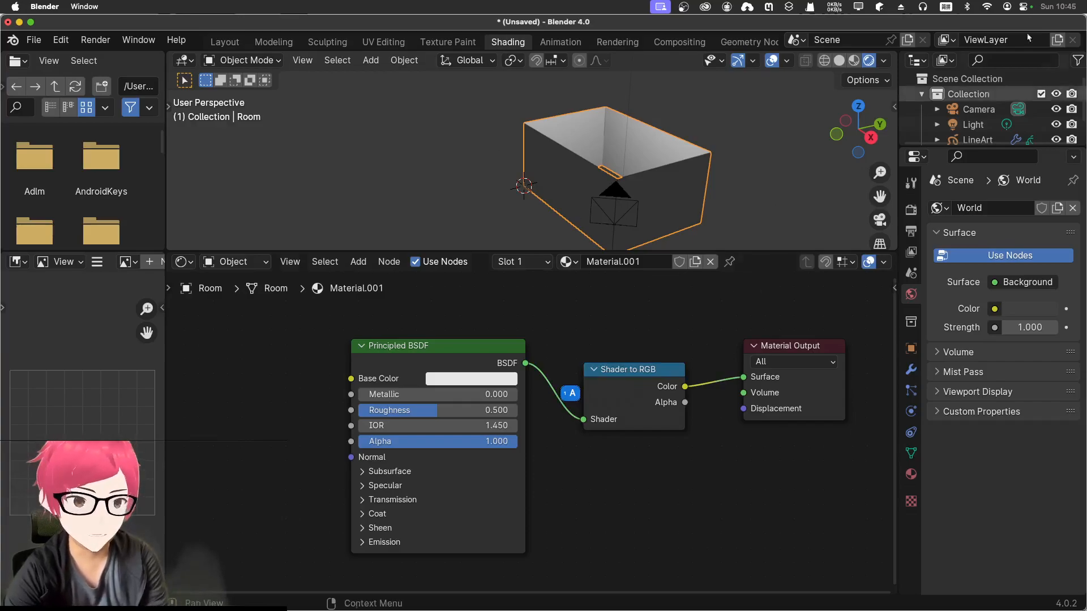
pyautogui.click(943, 7)
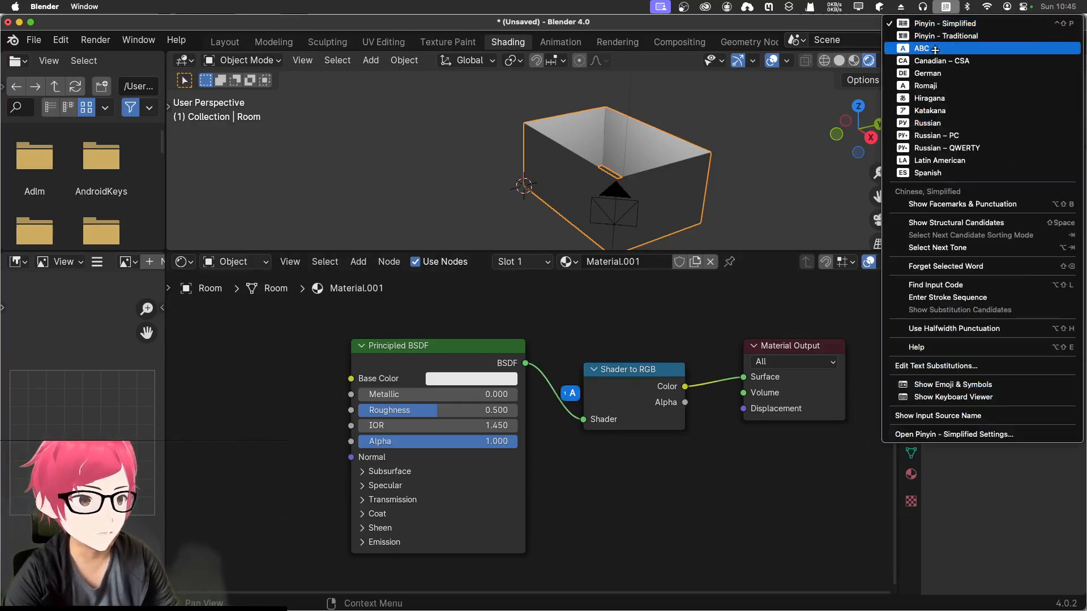
pyautogui.click(934, 50)
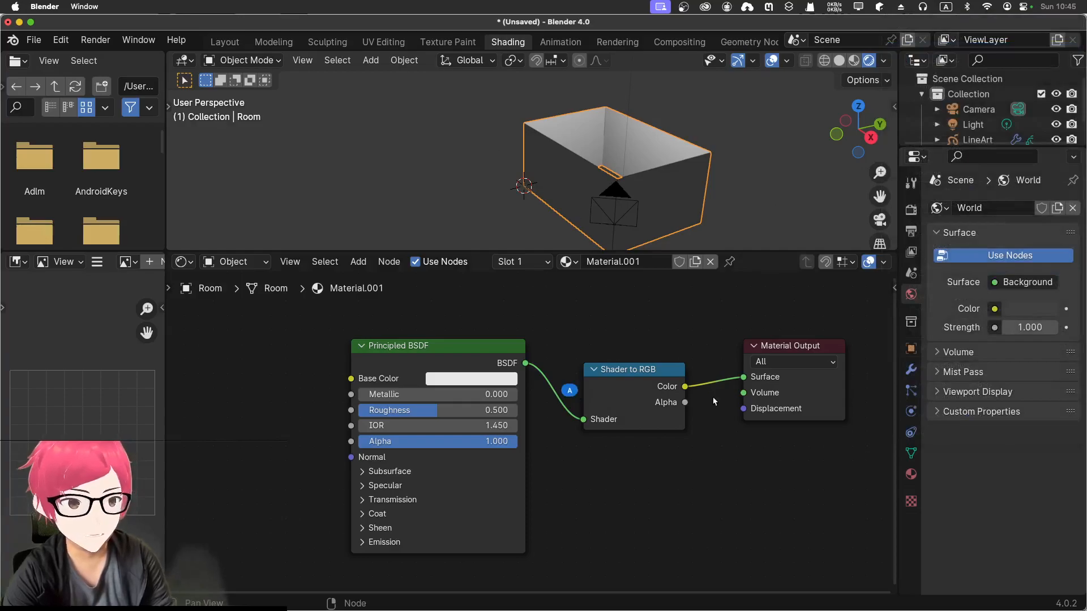
# Insert a Color Ramp node between Shader to RGB and Material Output and place it beside Shader to RGB
pyautogui.hotkey('shift', 'a')
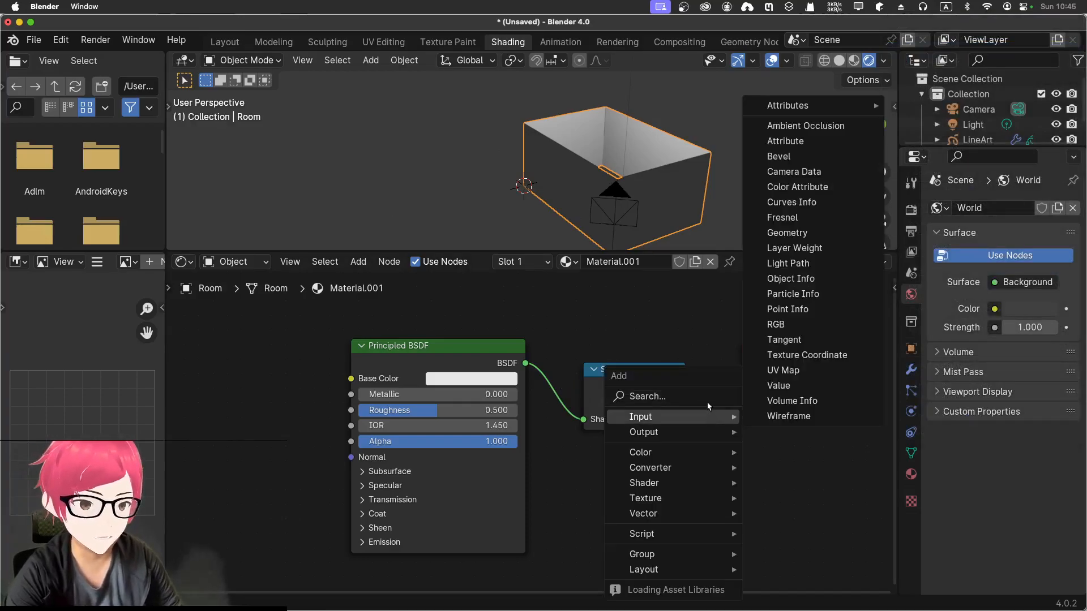
pyautogui.click(706, 397)
pyautogui.click(781, 438)
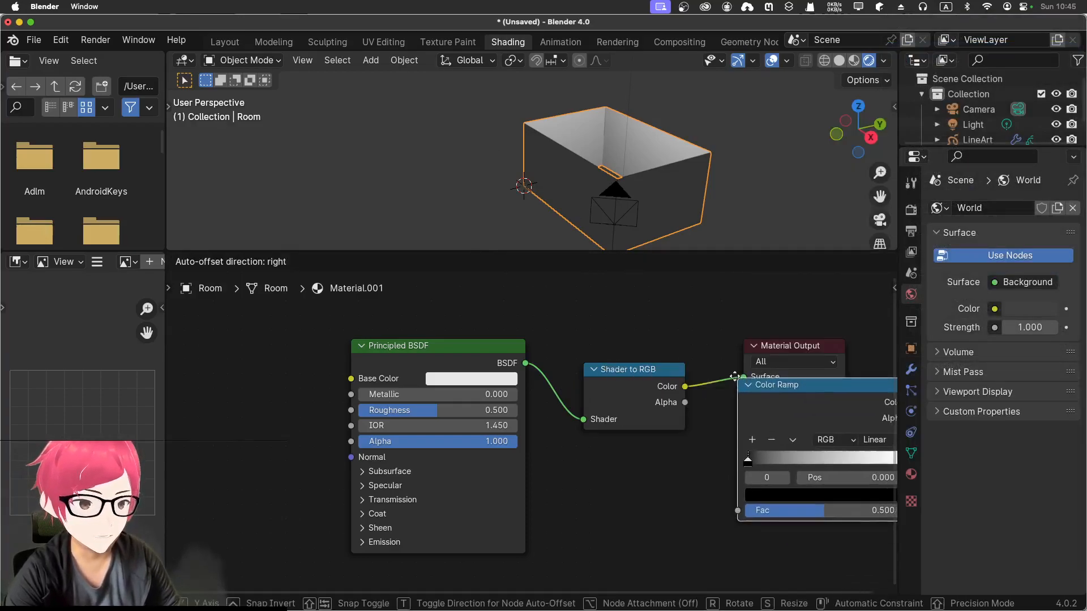
pyautogui.click(735, 376)
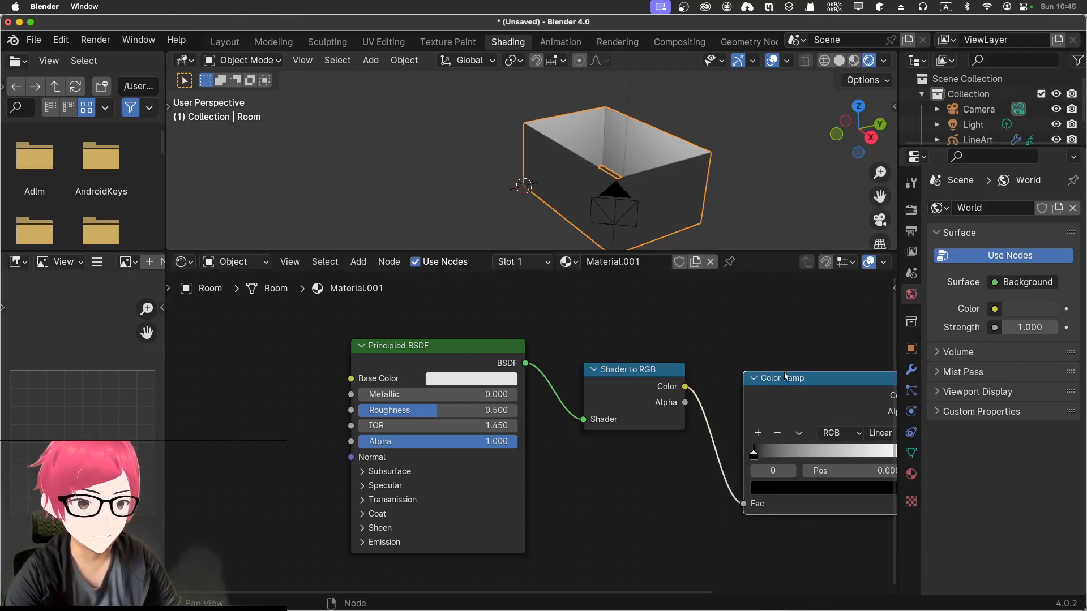
pyautogui.moveTo(771, 377); pyautogui.dragTo(730, 365)
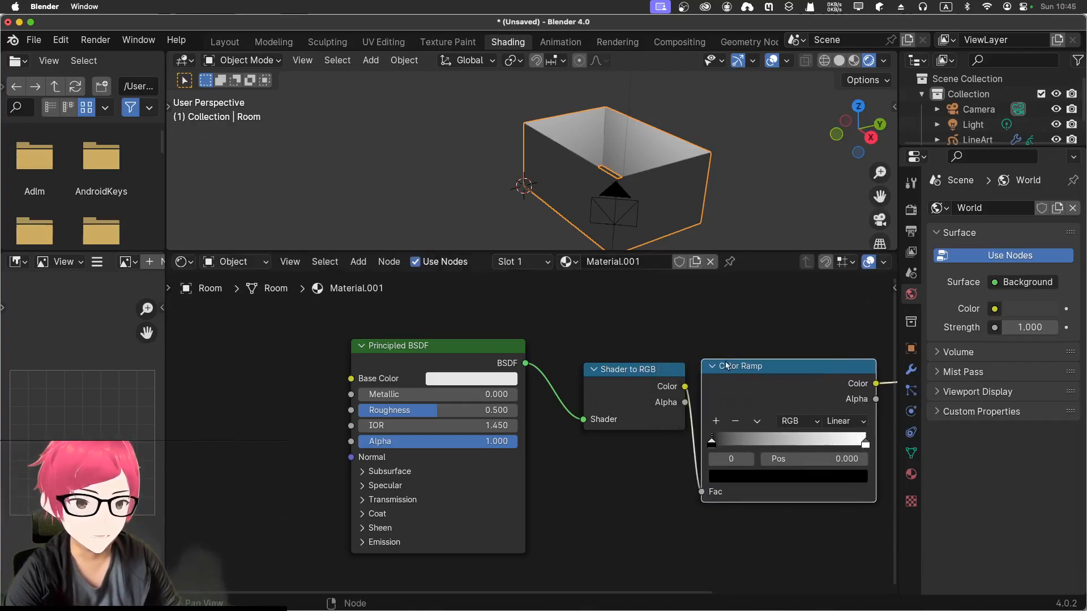
pyautogui.moveTo(578, 338); pyautogui.dragTo(436, 315, button='middle')
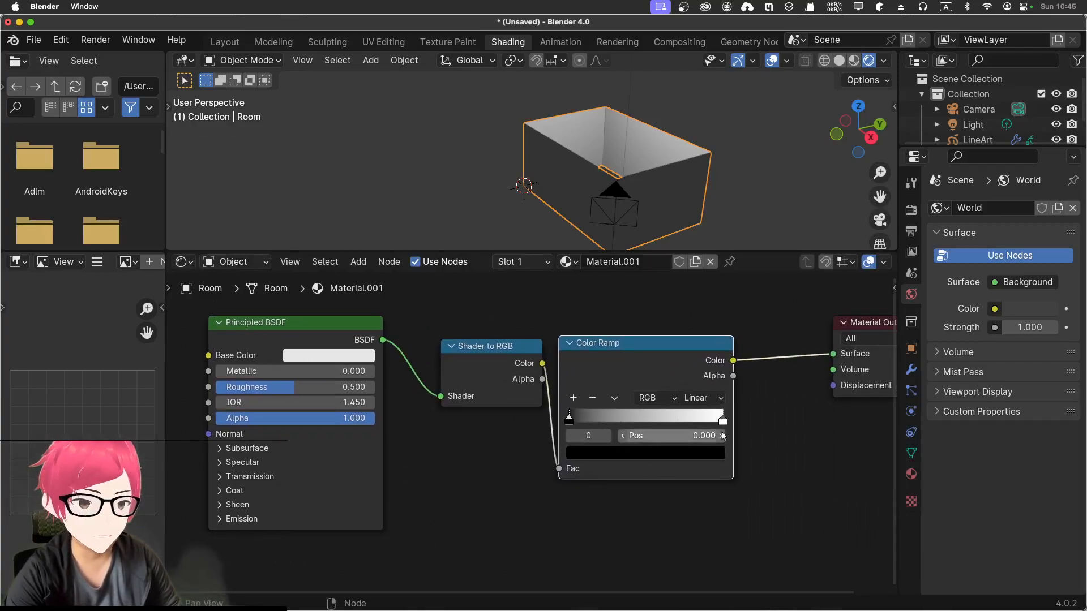
# Set the Color Ramp interpolation to Constant and move its white stop to position 0.585
pyautogui.click(694, 402)
pyautogui.click(704, 493)
pyautogui.moveTo(722, 420); pyautogui.dragTo(657, 419)
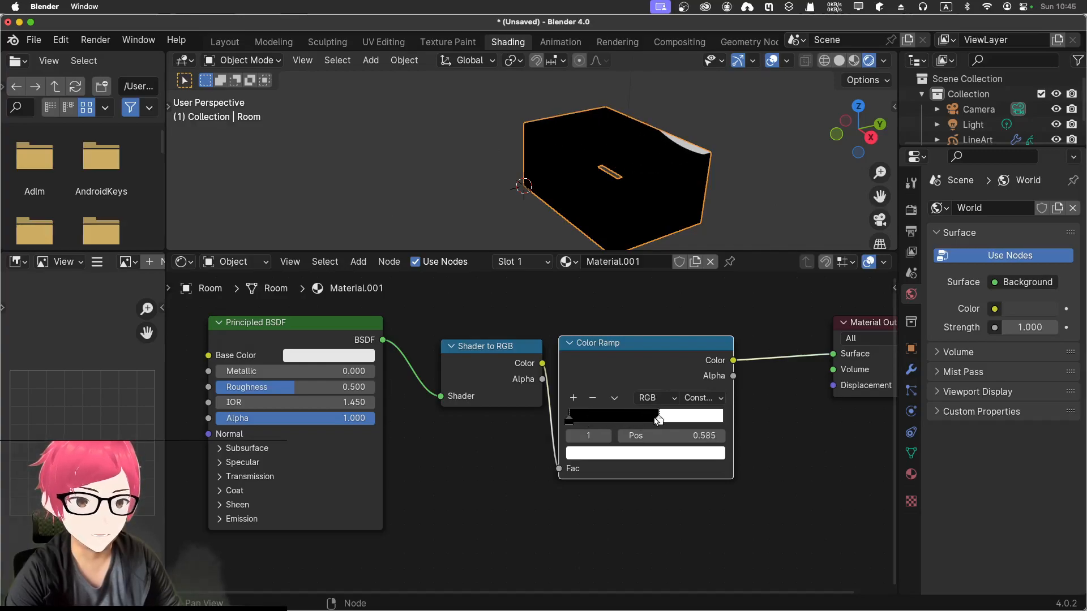
# Add a middle stop at position 0.292 to the Color Ramp and color it dark grey
pyautogui.click(569, 398)
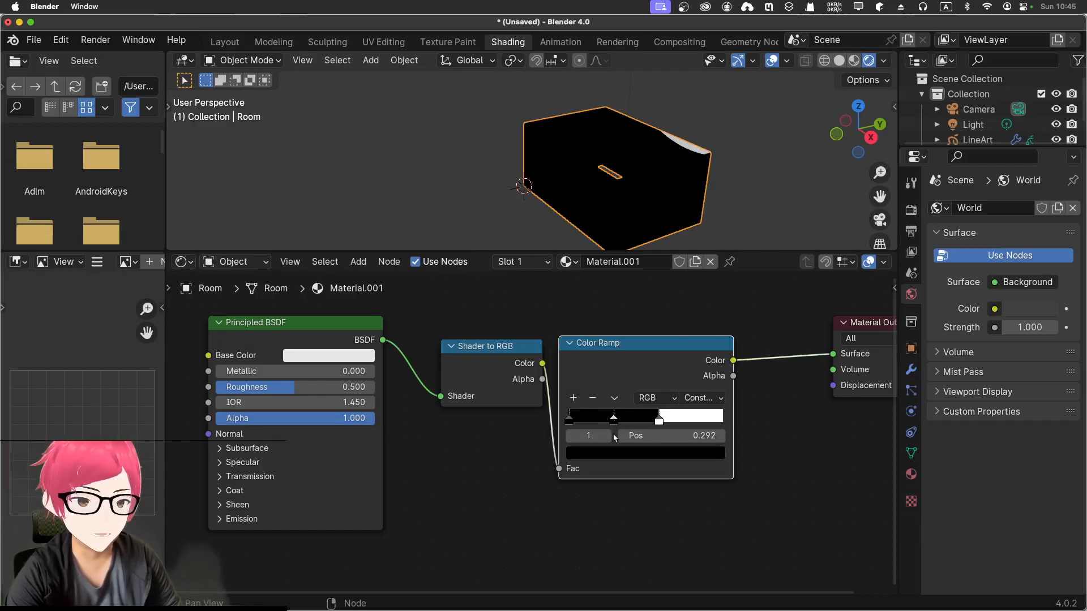
pyautogui.click(610, 453)
pyautogui.moveTo(712, 340); pyautogui.dragTo(712, 314)
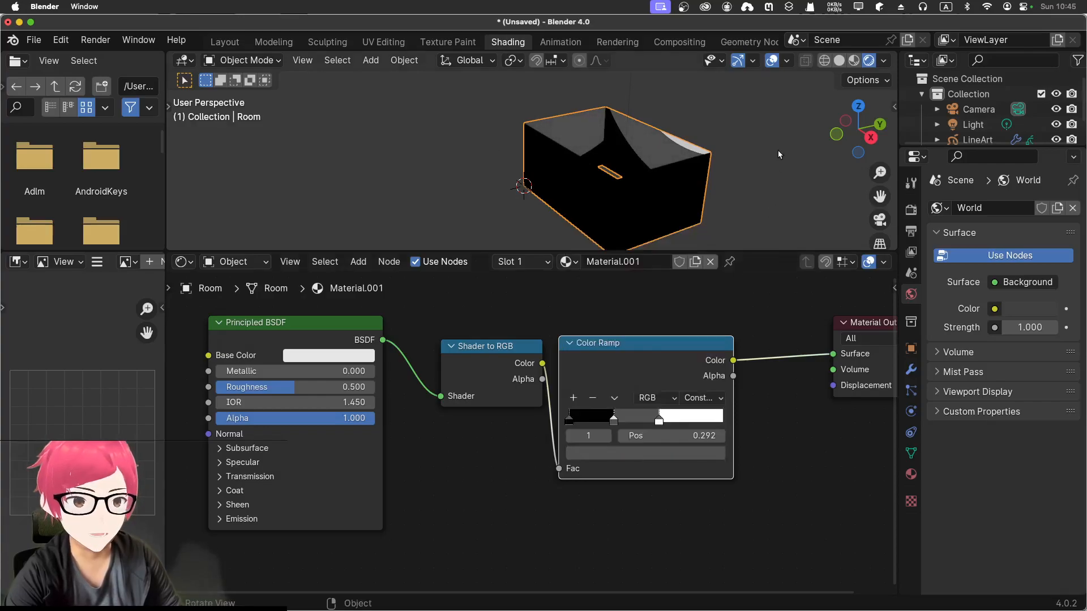
# Reselect the room and examine its cel-shaded walls close up
pyautogui.click(688, 137)
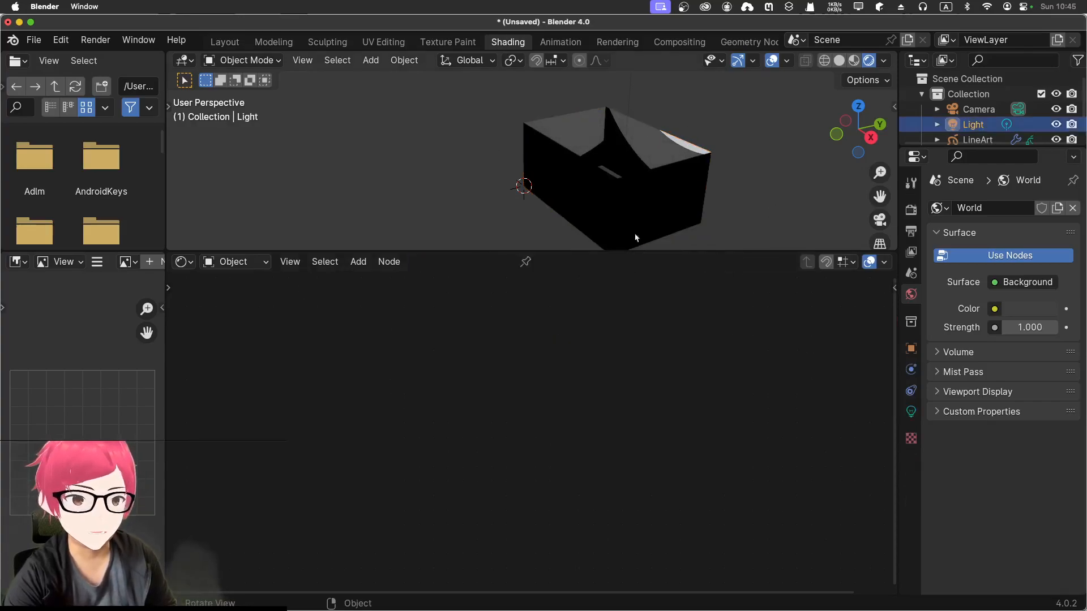
pyautogui.click(611, 215)
pyautogui.scroll(3, 666, 198)
pyautogui.moveTo(739, 188); pyautogui.dragTo(527, 206, button='middle')
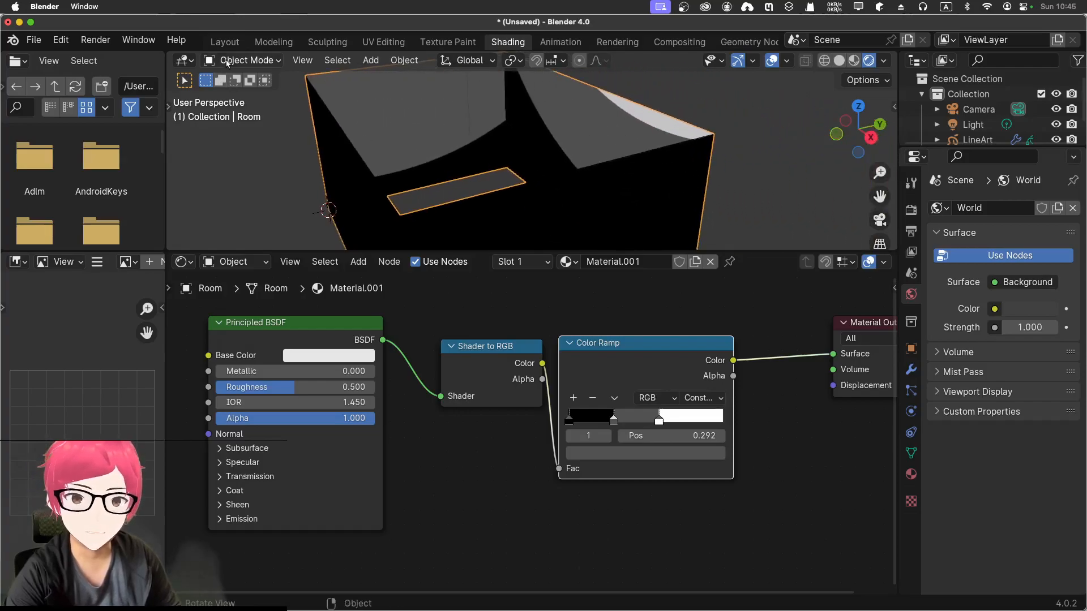
# Return to the Layout workspace, set Wall 2 of the room to Hidden and view the open interior in rendered shading
pyautogui.click(224, 42)
pyautogui.moveTo(408, 186); pyautogui.dragTo(307, 261, button='middle')
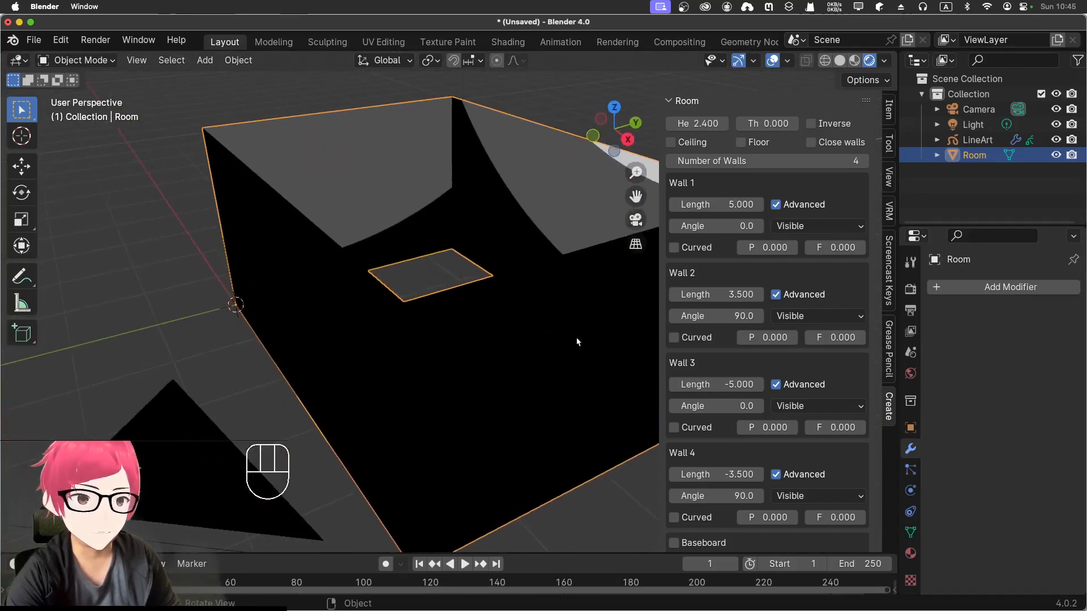
pyautogui.moveTo(788, 318); pyautogui.dragTo(796, 382)
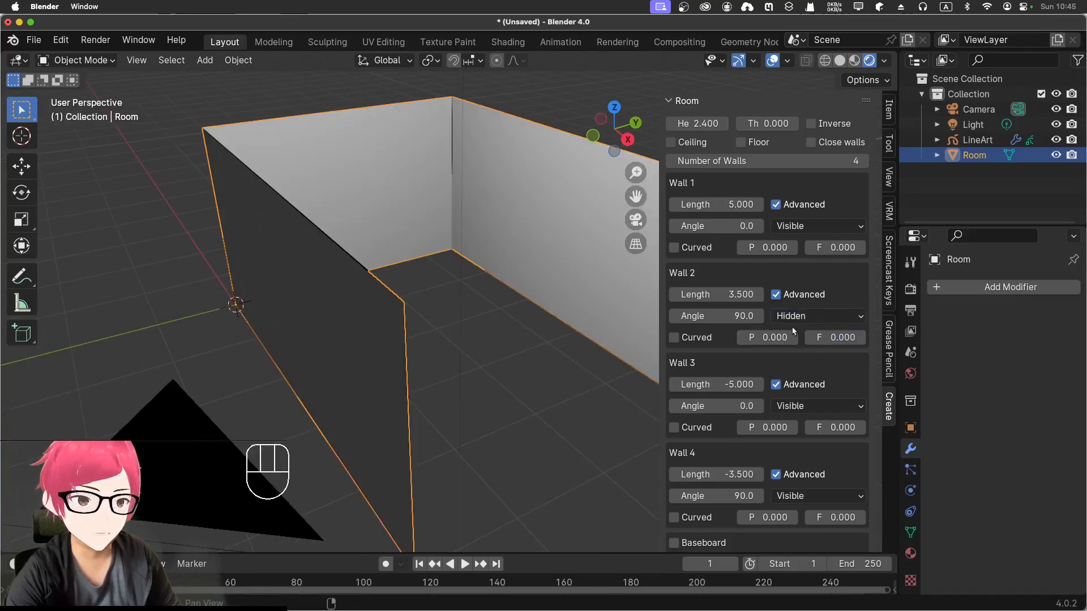
pyautogui.moveTo(566, 332); pyautogui.dragTo(467, 293, button='middle')
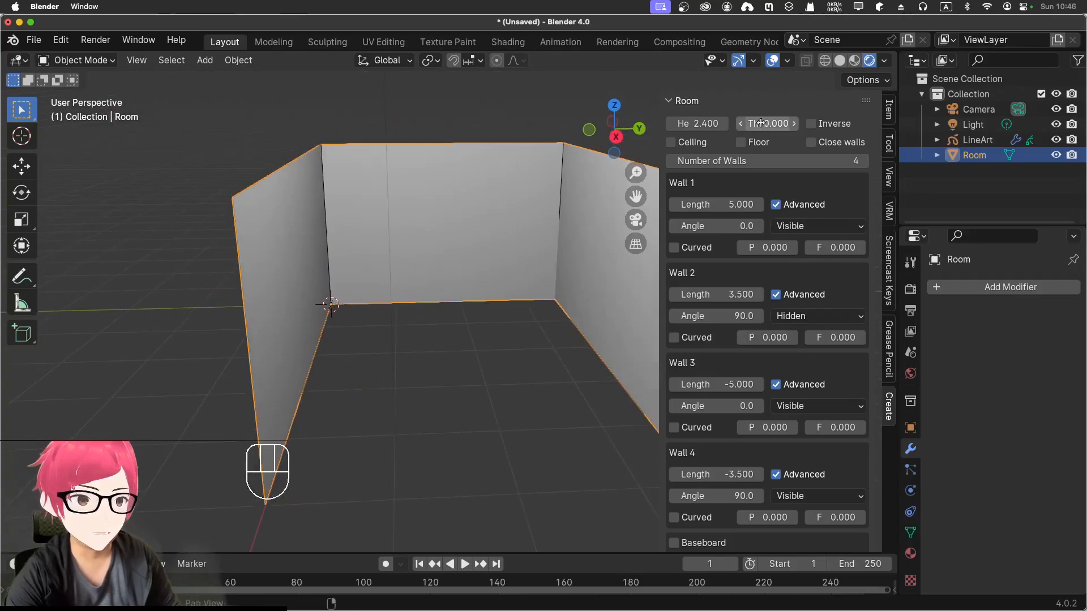
pyautogui.click(859, 63)
pyautogui.click(869, 63)
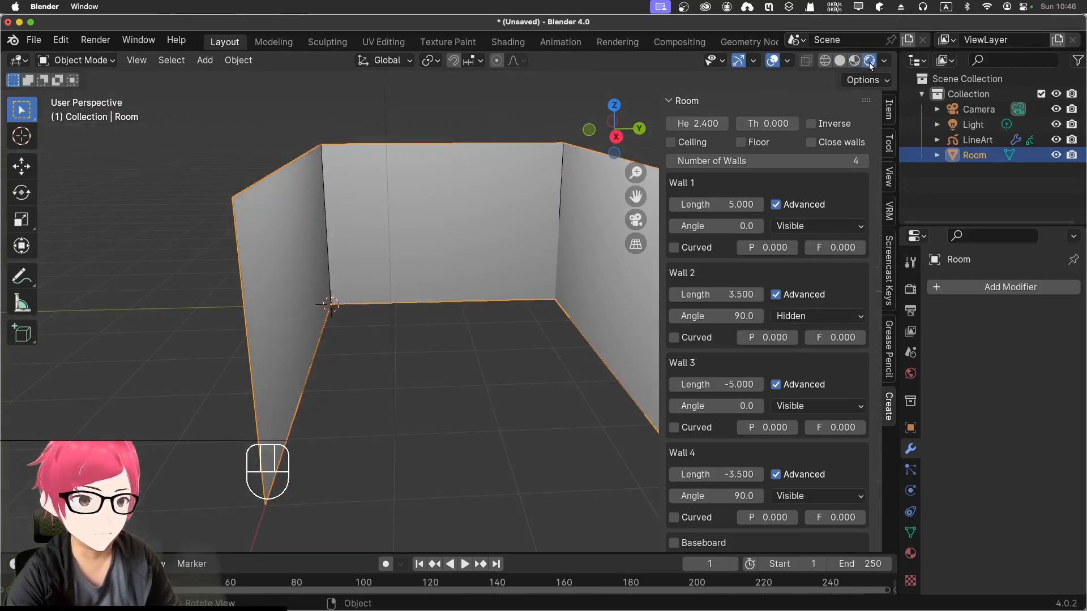
# Try the Archimesh wall materials on the room in the Shading workspace, assign it Material.001, and view it from Layout
pyautogui.press('KP_0')
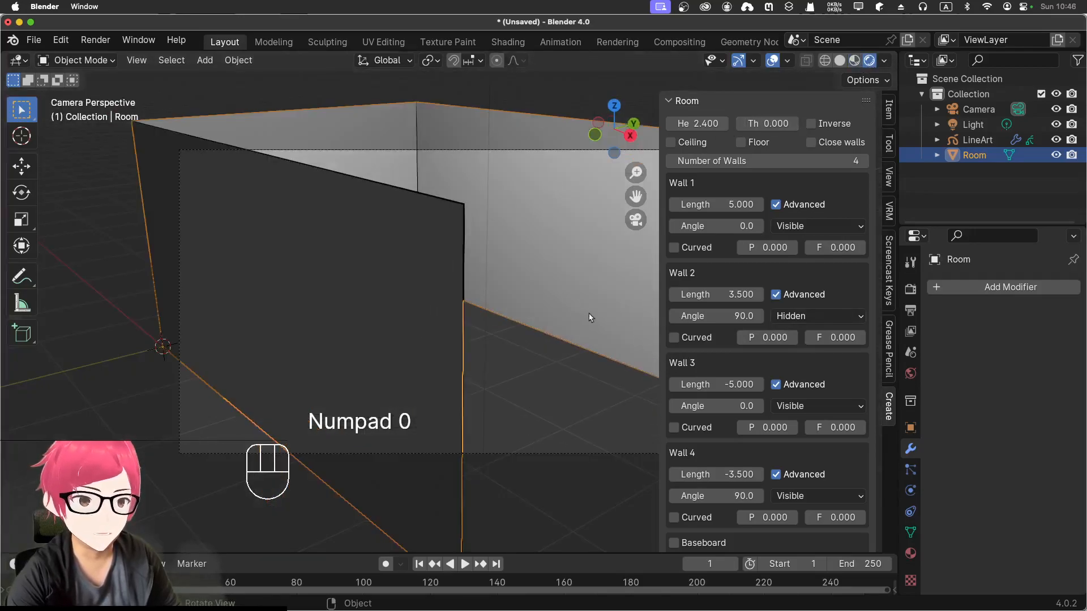
pyautogui.click(517, 44)
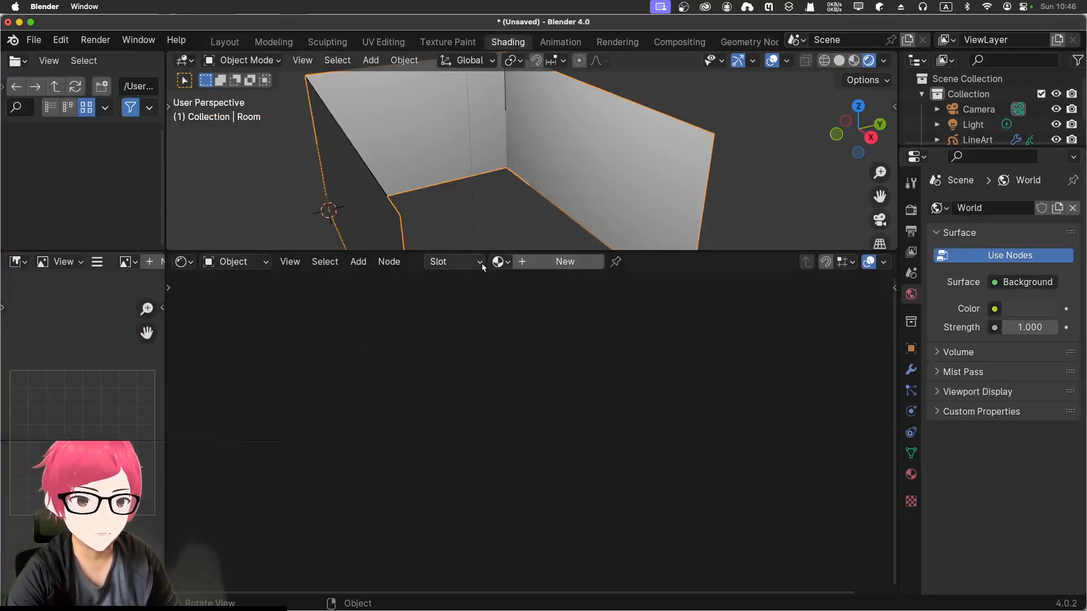
pyautogui.click(501, 262)
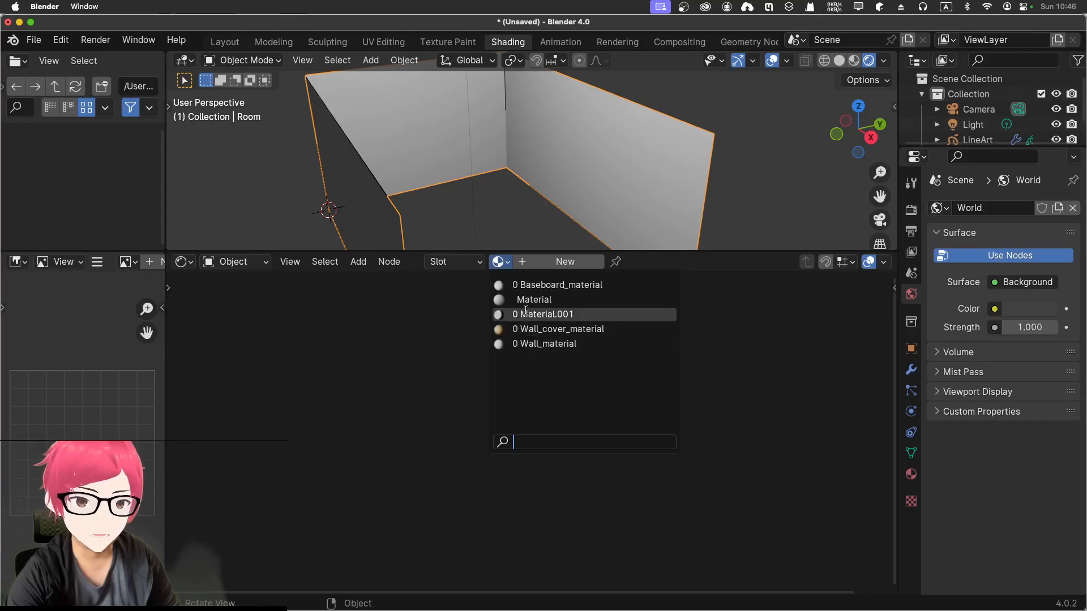
pyautogui.click(529, 344)
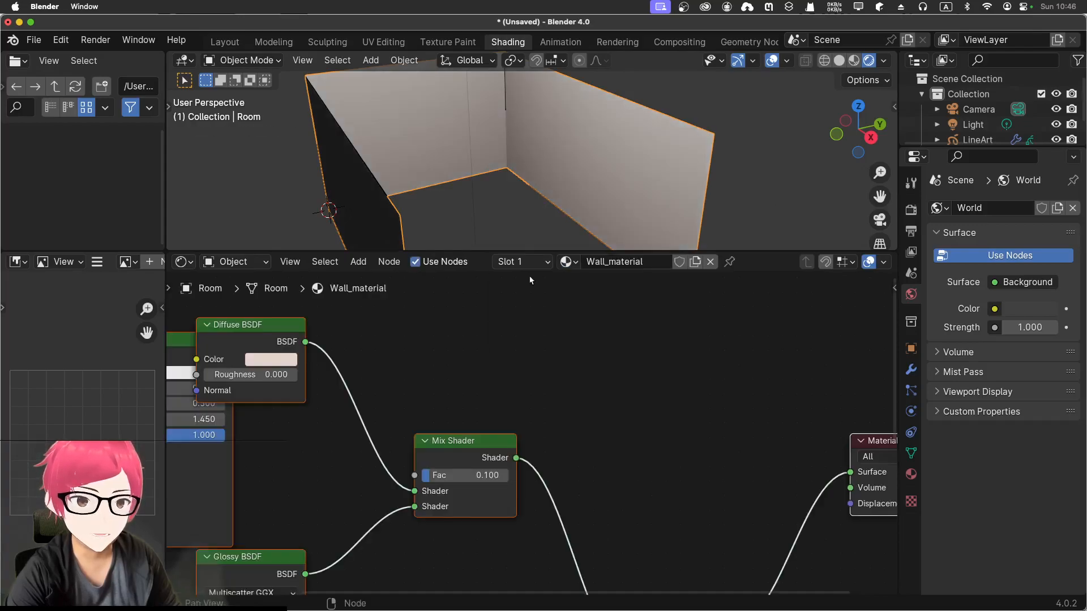
pyautogui.click(575, 262)
pyautogui.click(586, 329)
pyautogui.click(566, 262)
pyautogui.click(580, 314)
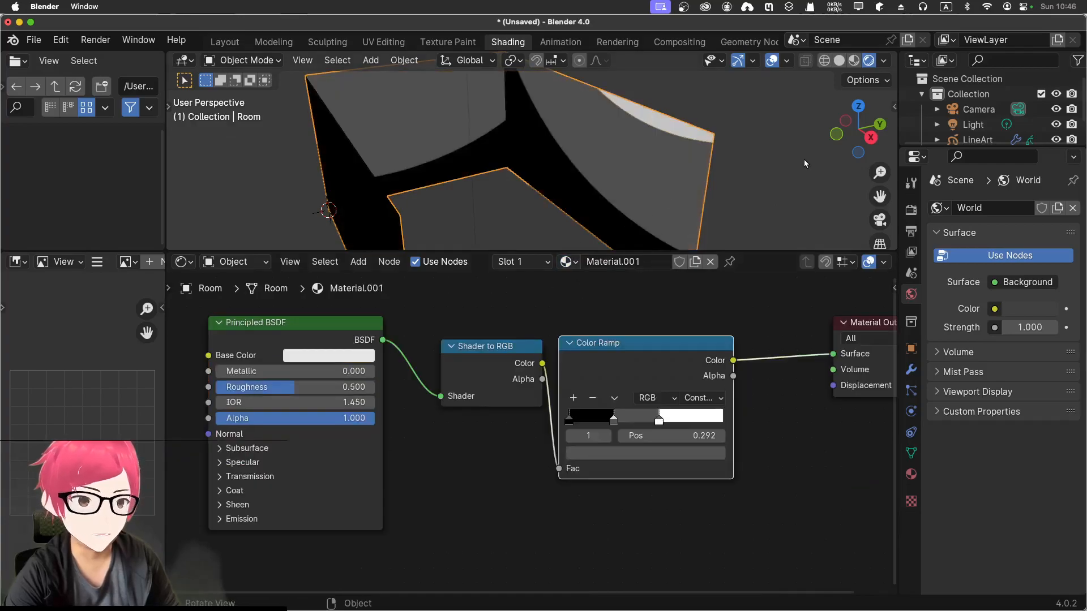
pyautogui.click(224, 42)
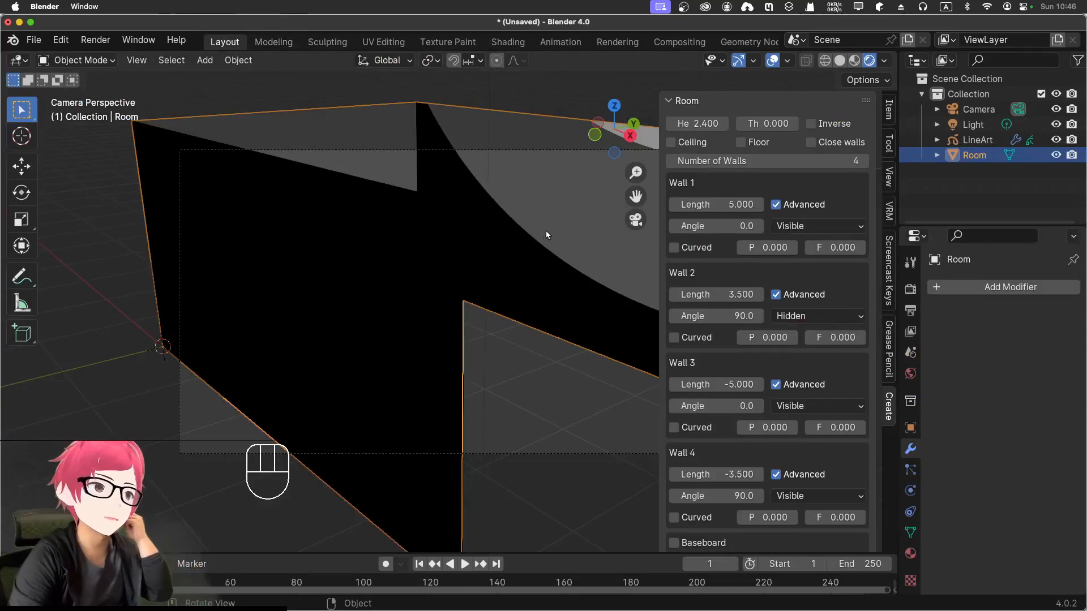
pyautogui.moveTo(547, 192); pyautogui.dragTo(499, 238, button='middle')
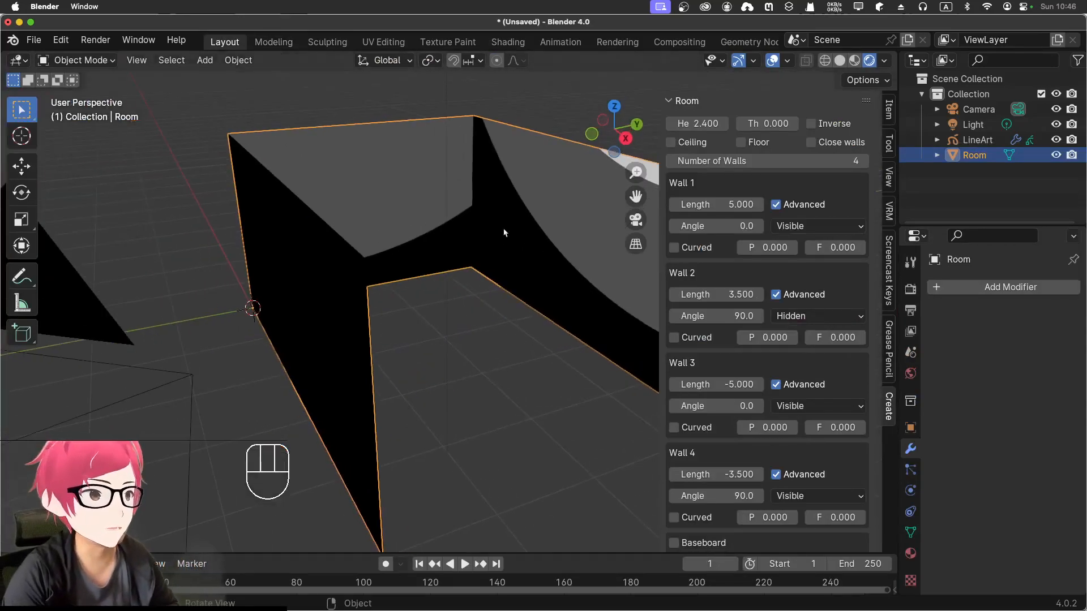
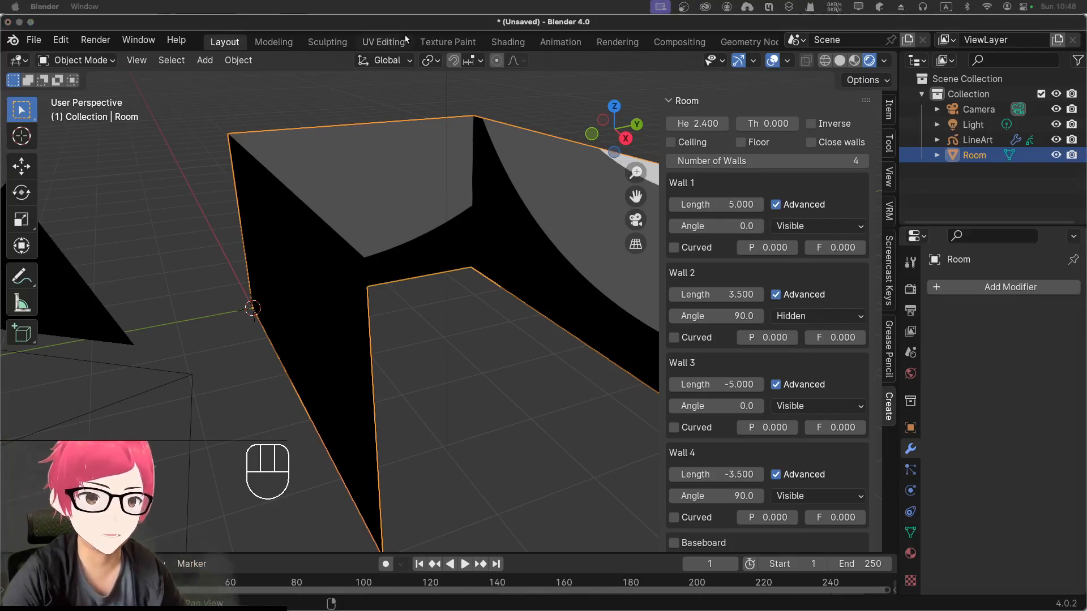
# Delete the room and the LineArt object from the scene
pyautogui.click(342, 224)
pyautogui.moveTo(343, 226); pyautogui.dragTo(318, 243, button='middle')
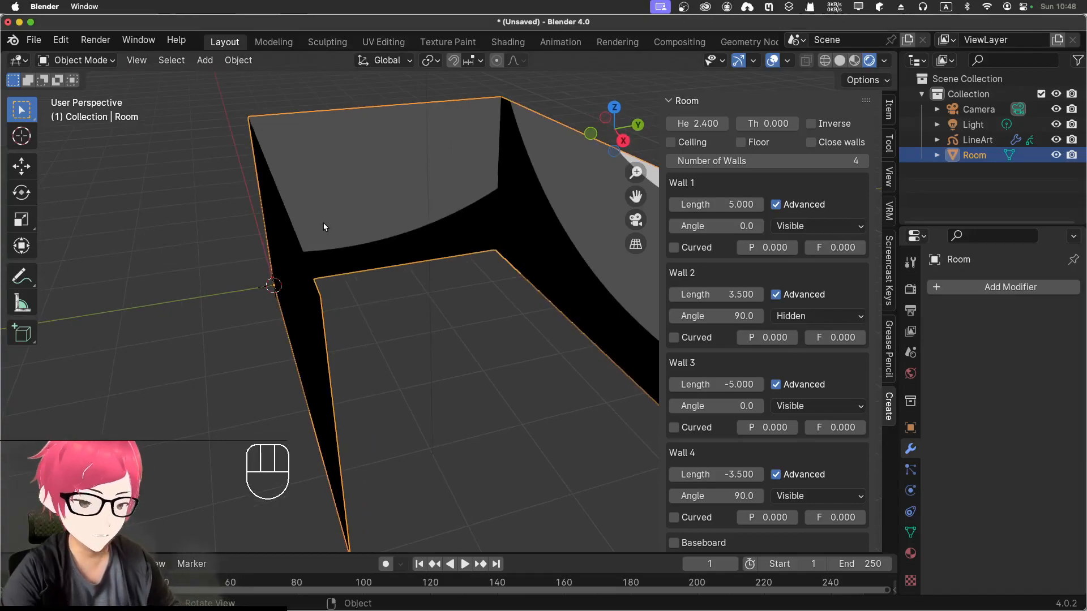
pyautogui.press('KP_7')
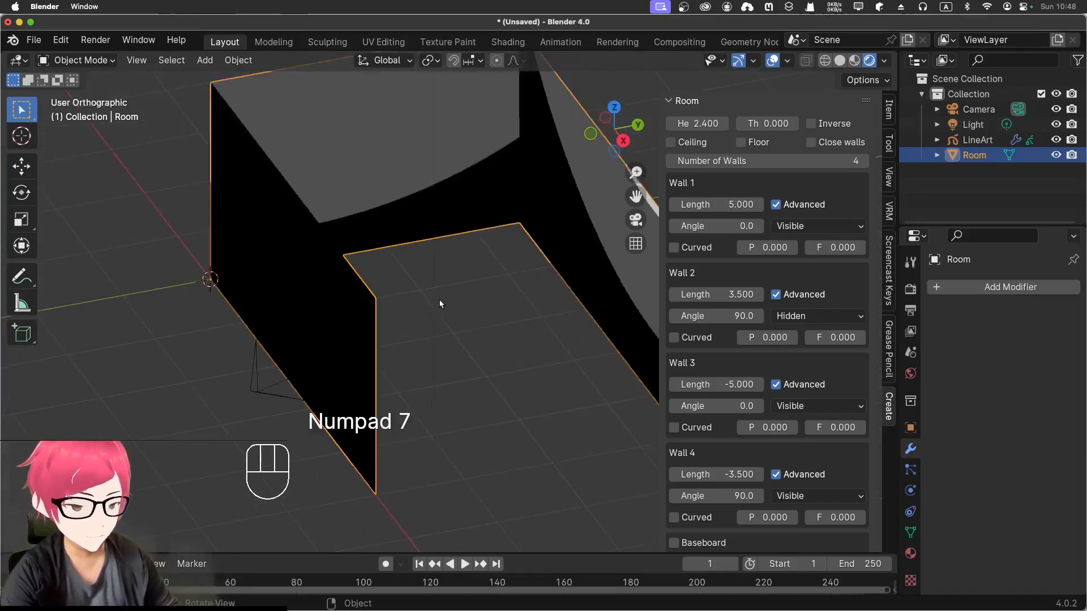
pyautogui.press('KP_1')
pyautogui.moveTo(436, 304); pyautogui.dragTo(341, 365, button='middle')
pyautogui.press('x')
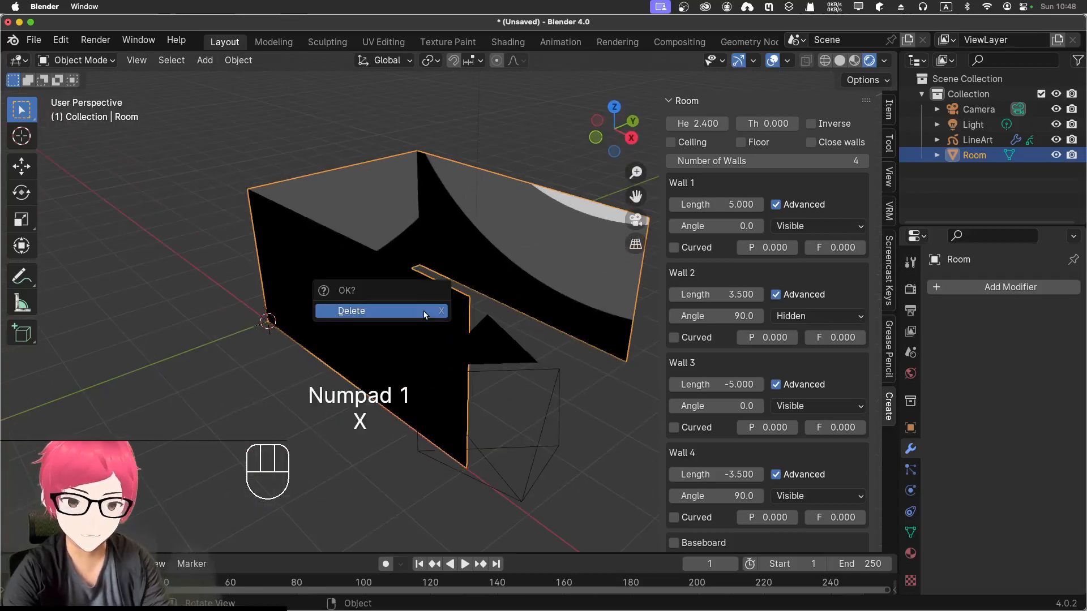
pyautogui.click(426, 318)
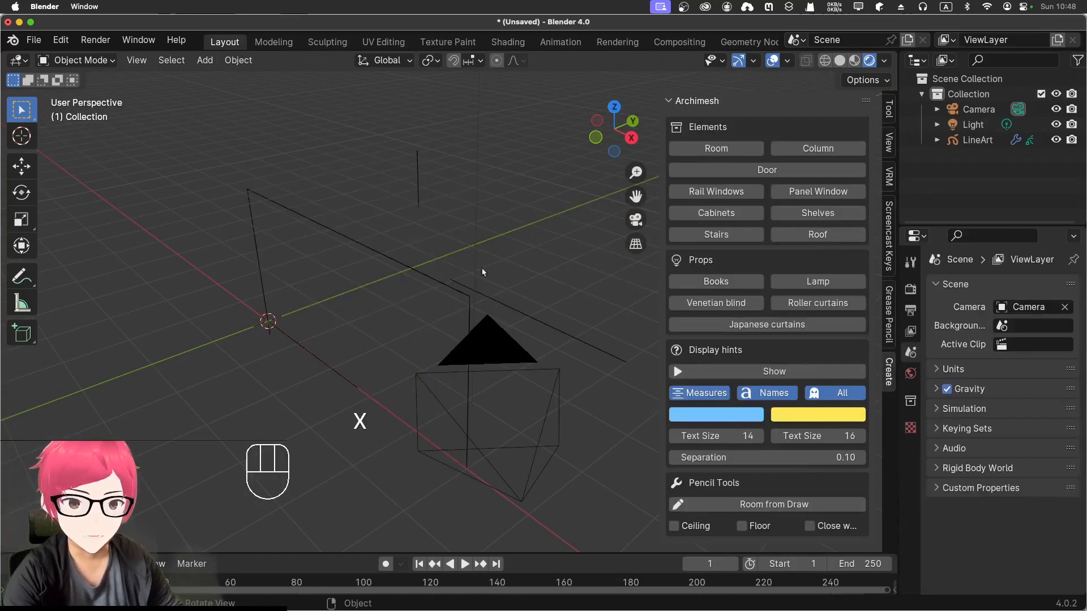
pyautogui.click(990, 142)
pyautogui.press('x')
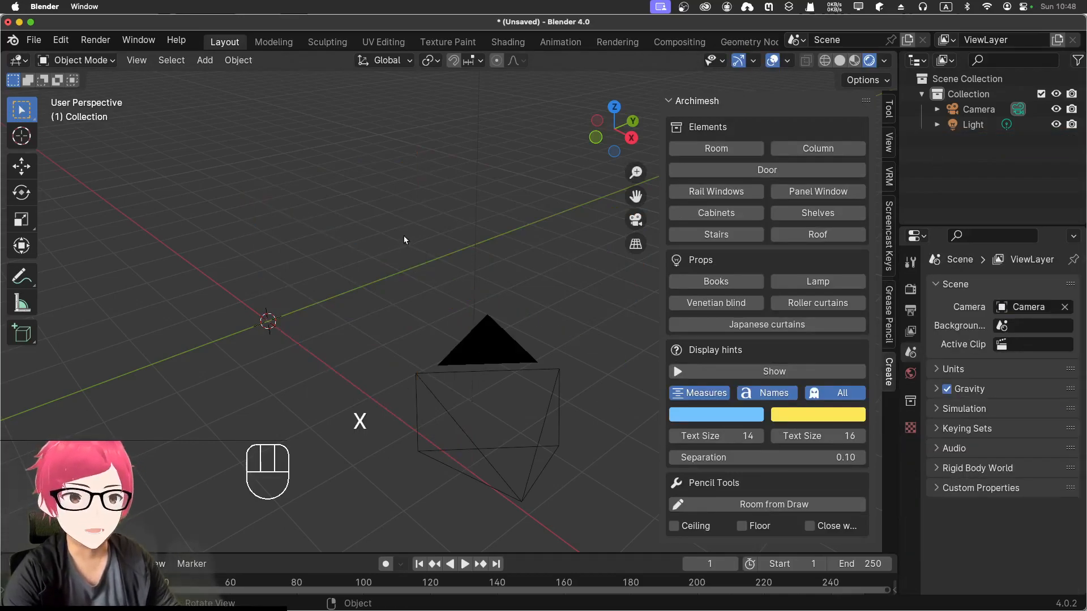
# Draw a winding, nearly closed floor-plan outline with stair-like jogs along one edge as an annotation in top view
pyautogui.press('KP_7')
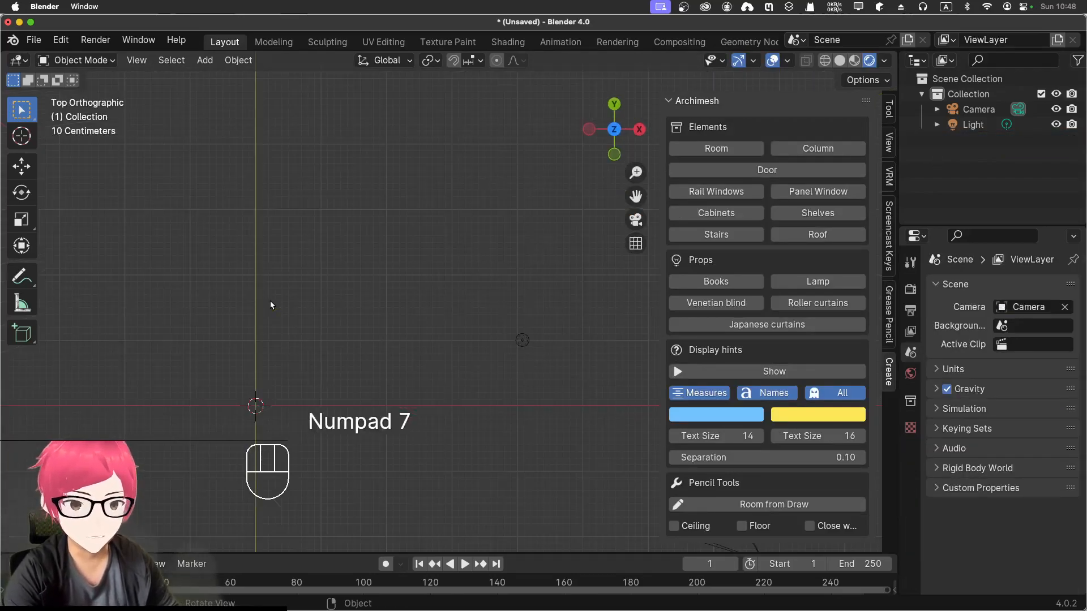
pyautogui.scroll(-2, 270, 308)
pyautogui.scroll(4, 270, 308)
pyautogui.keyDown('shift'); pyautogui.moveTo(236, 318); pyautogui.dragTo(357, 240, button='middle'); pyautogui.keyUp('shift')
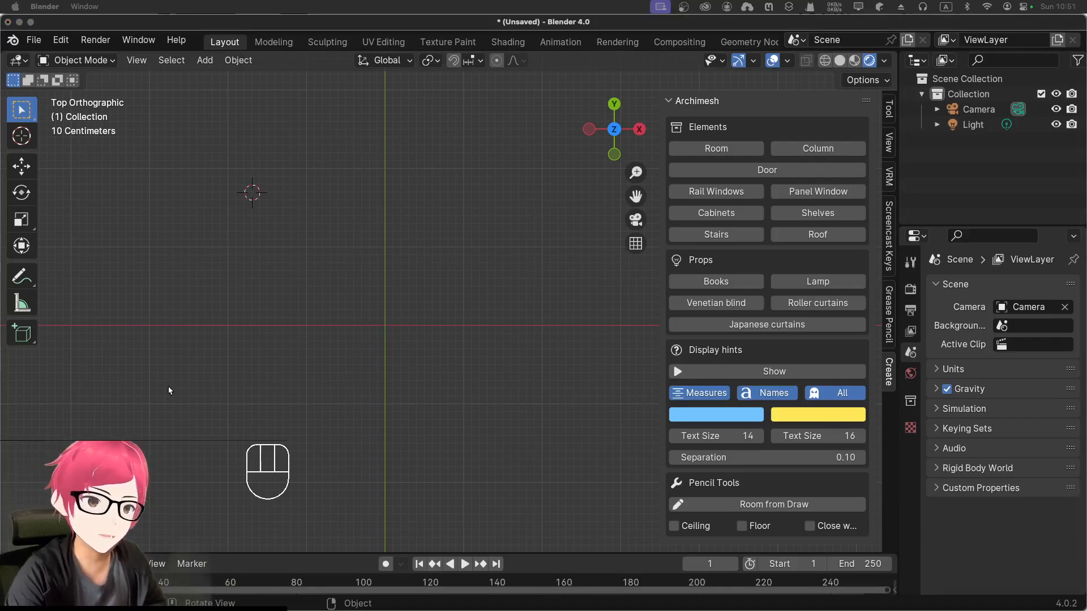
pyautogui.click(162, 315)
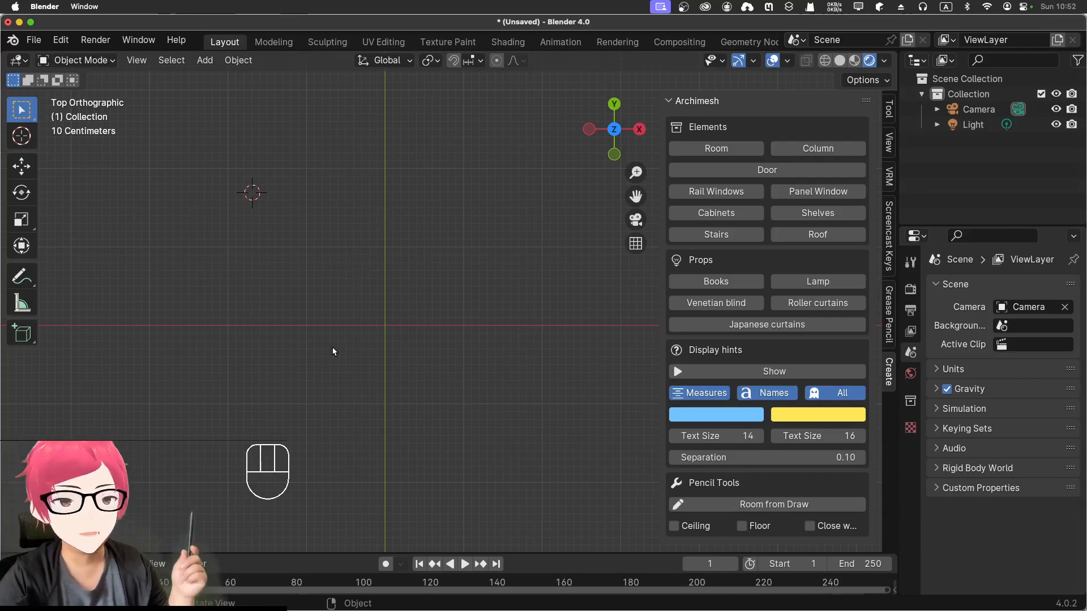
pyautogui.moveTo(335, 282); pyautogui.dragTo(494, 370)
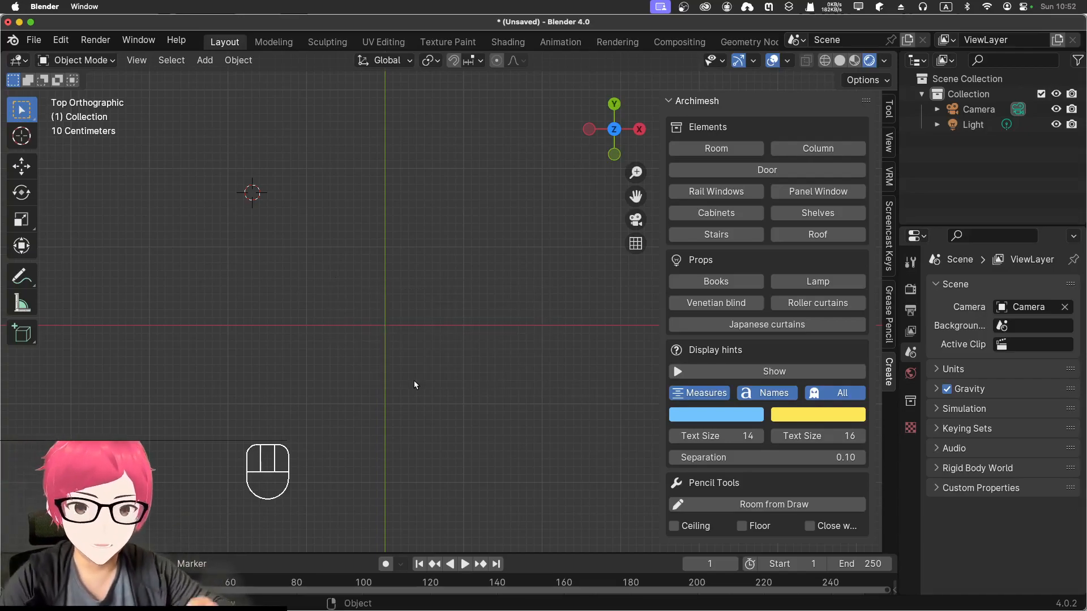
pyautogui.press('d')
pyautogui.press('d')
pyautogui.press('d')
pyautogui.press('d')
pyautogui.press('d')
pyautogui.press('d')
pyautogui.press('d')
pyautogui.press('d')
pyautogui.press('d')
pyautogui.press('d')
pyautogui.press('d')
pyautogui.press('d')
pyautogui.press('d')
pyautogui.press('d')
pyautogui.press('d')
pyautogui.press('d')
pyautogui.press('d')
pyautogui.press('d')
pyautogui.press('d')
pyautogui.press('d')
pyautogui.press('d')
pyautogui.press('d')
pyautogui.press('d')
pyautogui.press('d')
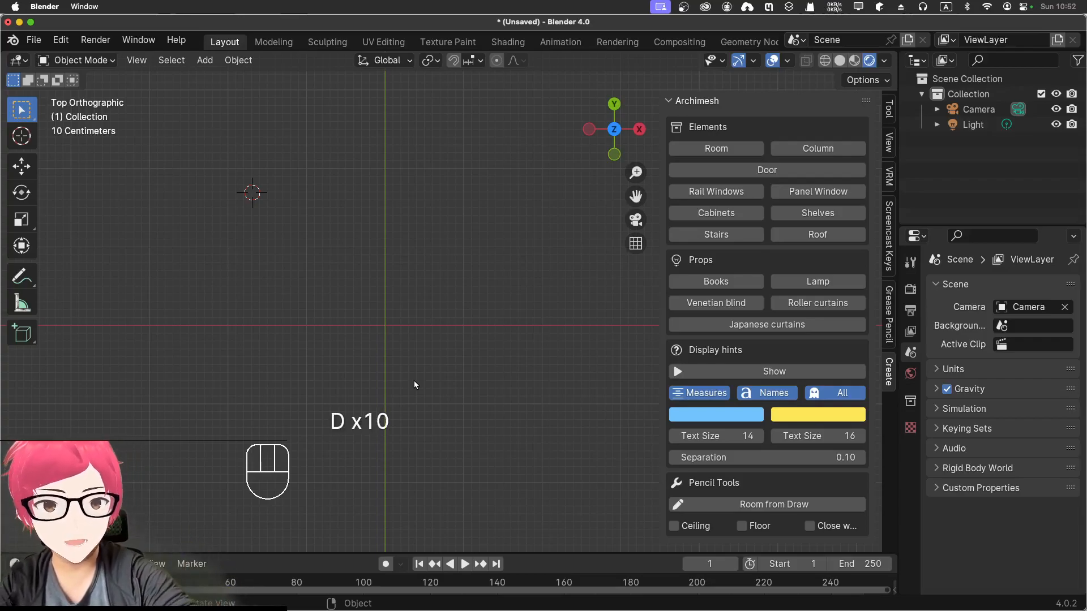
pyautogui.press('d')
pyautogui.press('d')
pyautogui.press('d')
pyautogui.press('d')
pyautogui.press('d')
pyautogui.press('d')
pyautogui.press('d')
pyautogui.press('d')
pyautogui.press('d')
pyautogui.press('d')
pyautogui.press('d')
pyautogui.press('d')
pyautogui.press('d')
pyautogui.press('d')
pyautogui.press('d')
pyautogui.press('d')
pyautogui.press('d')
pyautogui.press('d')
pyautogui.press('d')
pyautogui.press('d')
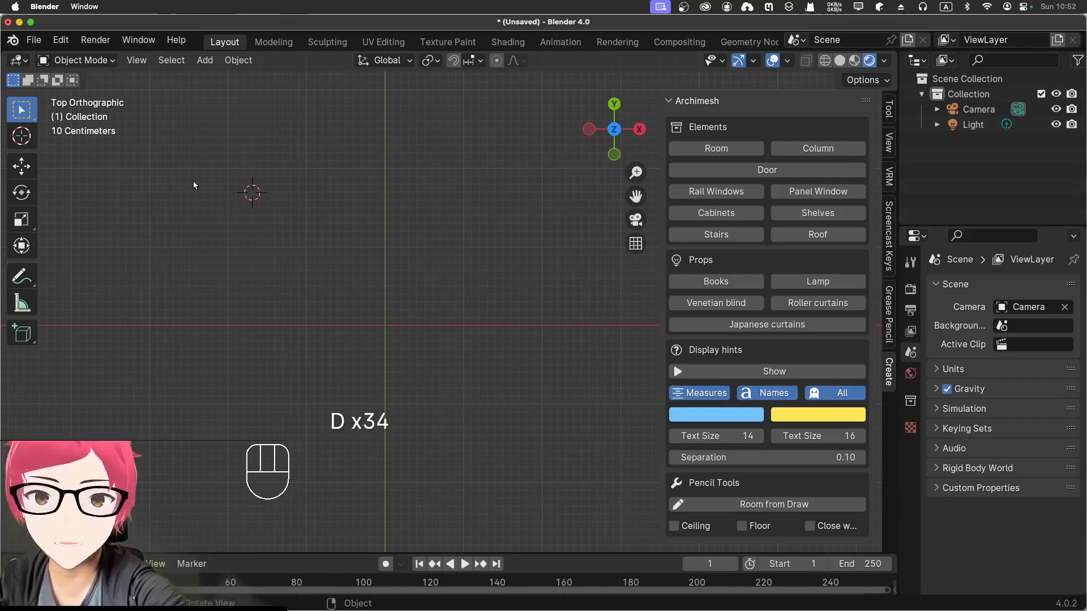
pyautogui.press('d')
pyautogui.press('d')
pyautogui.press('d')
pyautogui.press('d')
pyautogui.press('d')
pyautogui.press('d')
pyautogui.press('d')
pyautogui.press('d')
pyautogui.press('d')
pyautogui.press('d')
pyautogui.press('d')
pyautogui.press('d')
pyautogui.press('d')
pyautogui.press('d')
pyautogui.press('d')
pyautogui.press('d')
pyautogui.press('d')
pyautogui.press('d')
pyautogui.press('d')
pyautogui.press('d')
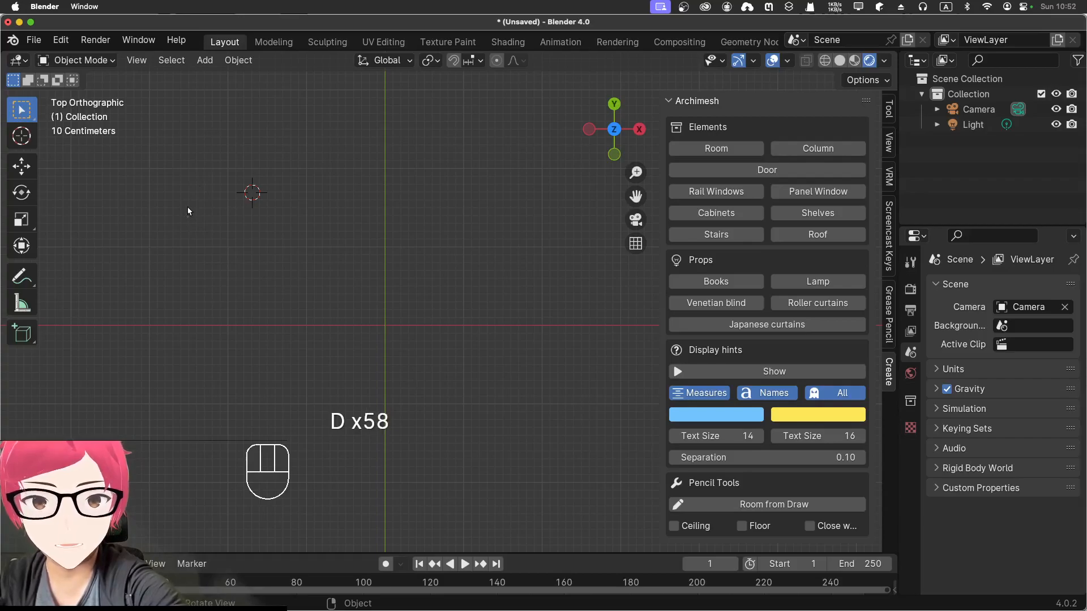
pyautogui.press('d')
pyautogui.press('d')
pyautogui.press('d')
pyautogui.press('d')
pyautogui.press('d')
pyautogui.press('d')
pyautogui.press('d')
pyautogui.press('d')
pyautogui.press('d')
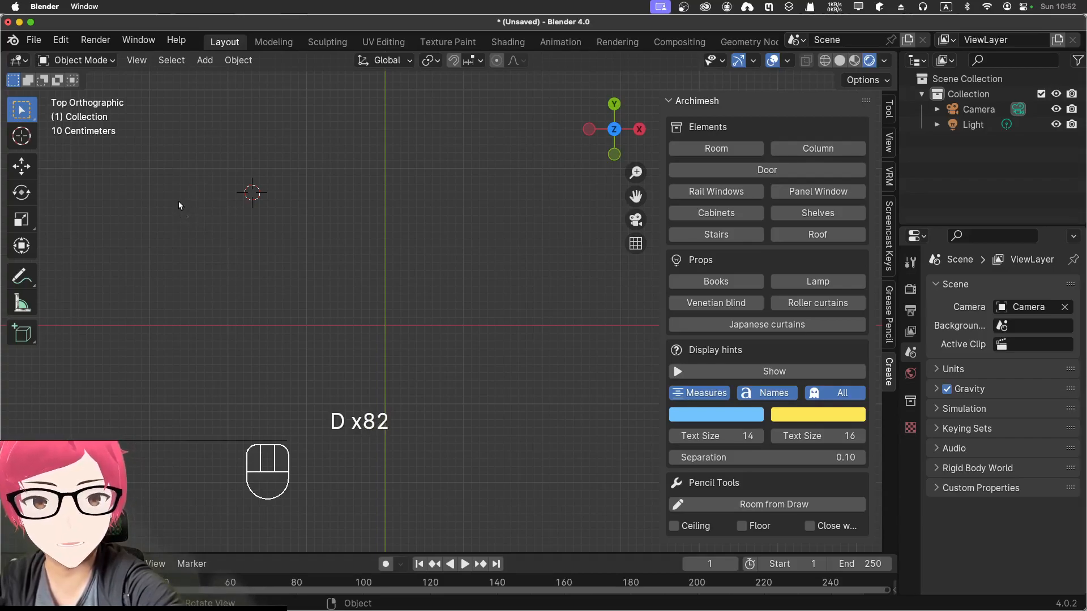
pyautogui.moveTo(178, 199)
pyautogui.mouseDown()
pyautogui.moveTo(169, 401)
pyautogui.moveTo(347, 501)
pyautogui.moveTo(494, 497)
pyautogui.moveTo(495, 388)
pyautogui.moveTo(268, 326)
pyautogui.moveTo(583, 326)
pyautogui.moveTo(583, 127)
pyautogui.moveTo(508, 130)
pyautogui.moveTo(481, 221)
pyautogui.moveTo(388, 279)
pyautogui.moveTo(319, 116)
pyautogui.moveTo(187, 274)
pyautogui.moveTo(177, 200)
pyautogui.mouseUp()
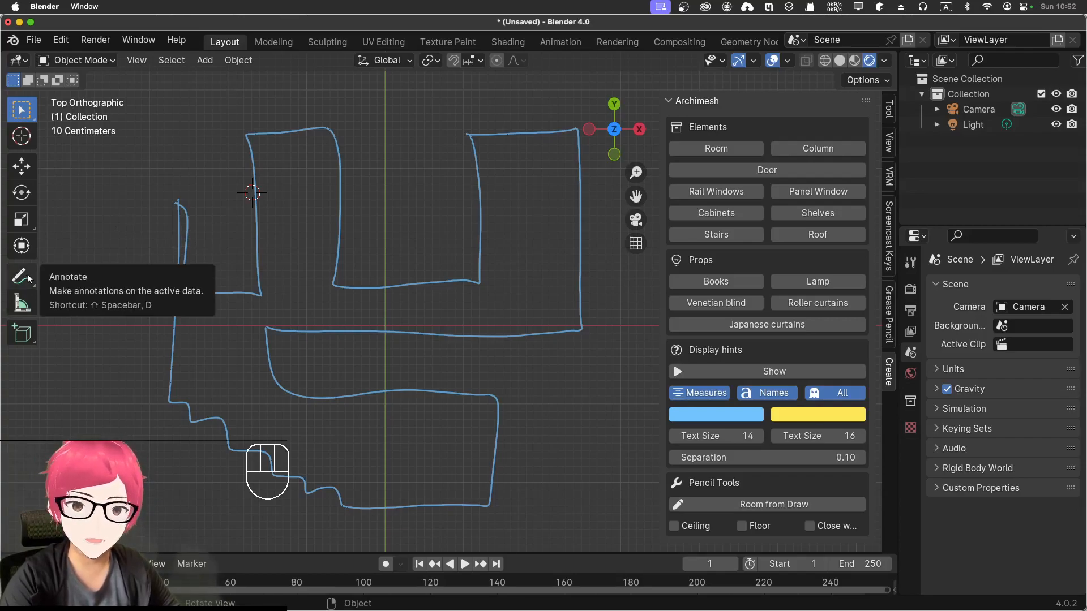
pyautogui.moveTo(332, 351)
pyautogui.mouseDown(button='middle')
pyautogui.moveTo(328, 364)
pyautogui.moveTo(309, 201)
pyautogui.mouseUp(button='middle')
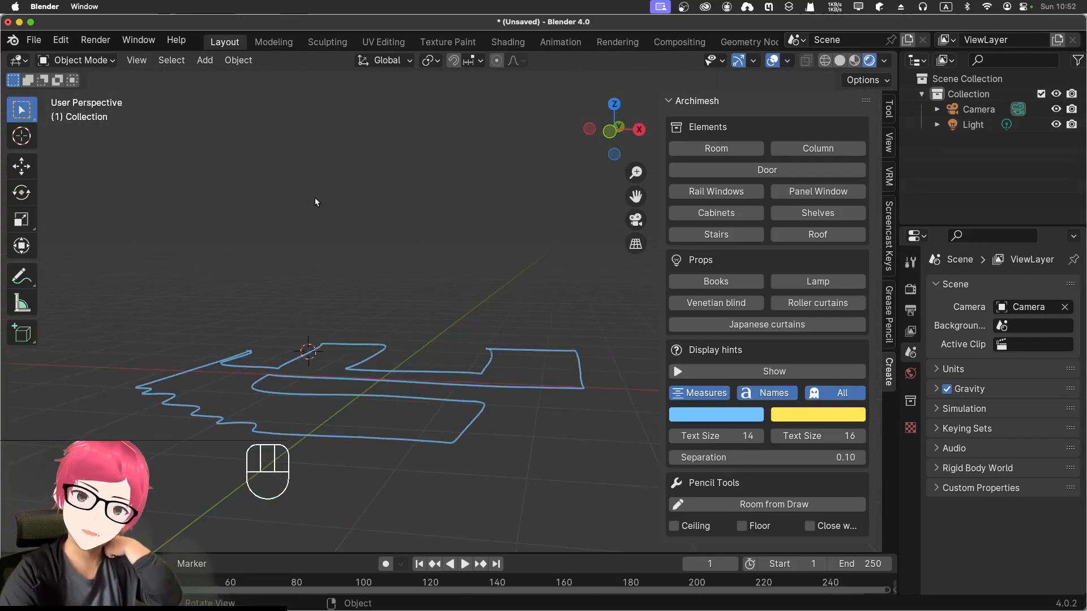
pyautogui.press('KP_7')
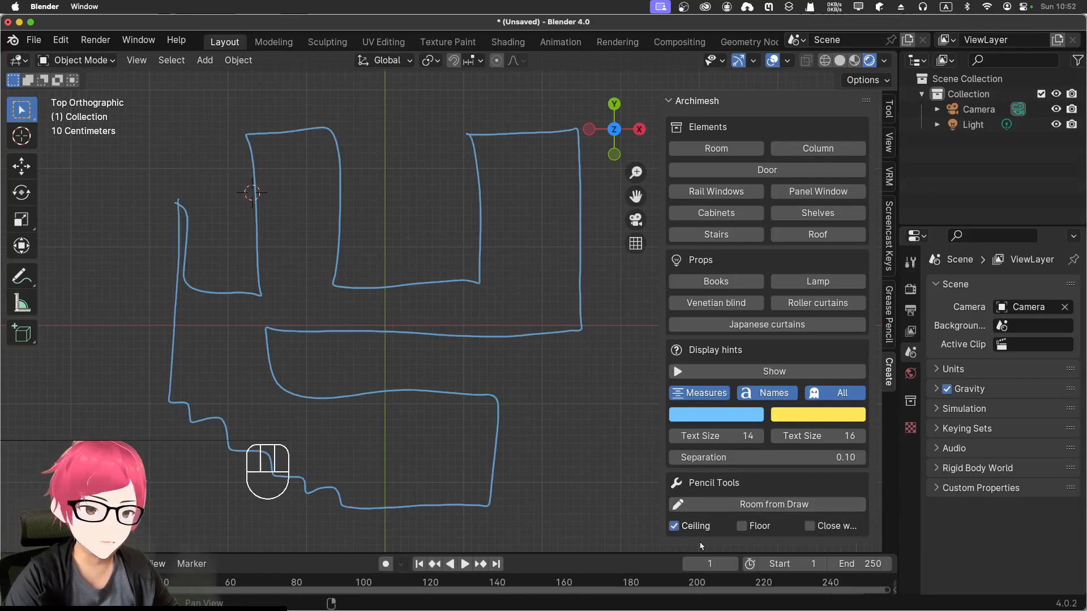
# Generate a room from the drawn outline with Ceiling, Floor and Close walls enabled, and inspect it from several angles
pyautogui.click(742, 526)
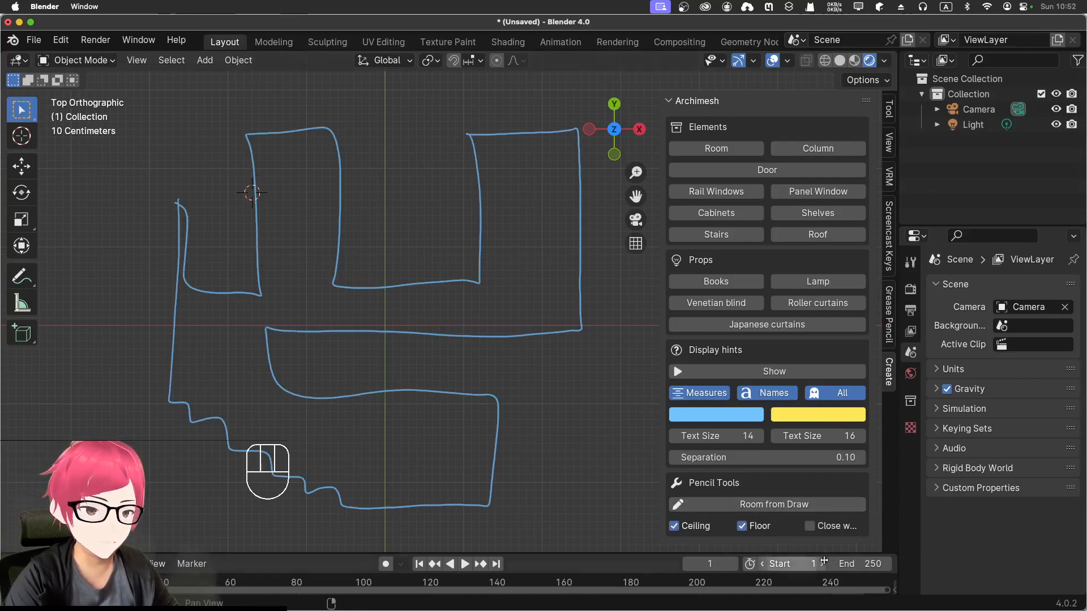
pyautogui.click(820, 526)
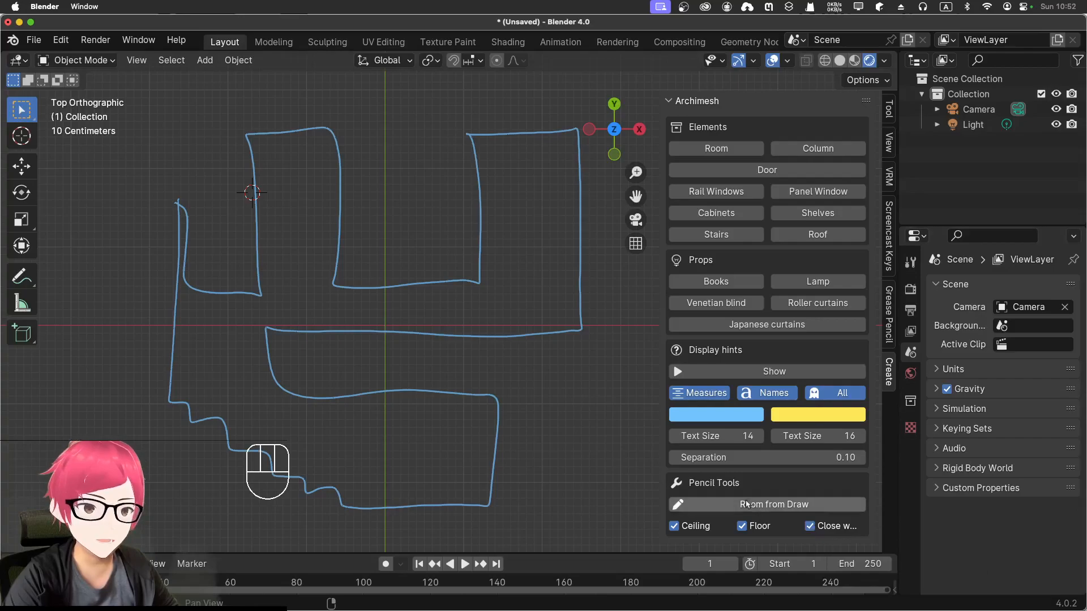
pyautogui.click(743, 505)
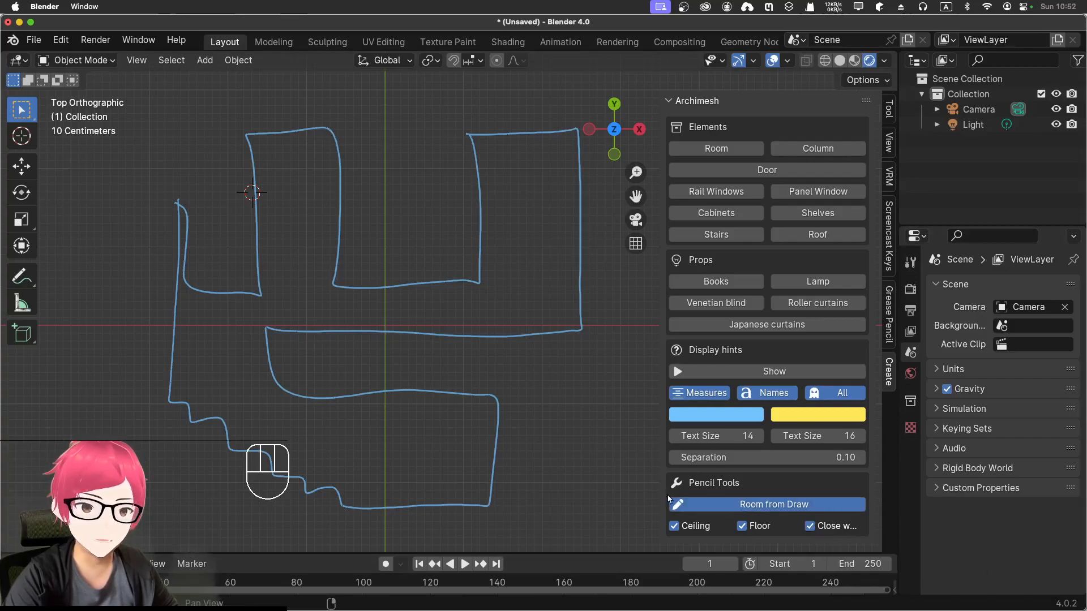
pyautogui.moveTo(546, 447)
pyautogui.mouseDown(button='middle')
pyautogui.moveTo(523, 368)
pyautogui.moveTo(500, 457)
pyautogui.moveTo(436, 340)
pyautogui.moveTo(470, 263)
pyautogui.moveTo(431, 364)
pyautogui.moveTo(495, 442)
pyautogui.moveTo(403, 379)
pyautogui.moveTo(538, 388)
pyautogui.moveTo(507, 435)
pyautogui.moveTo(495, 430)
pyautogui.mouseUp(button='middle')
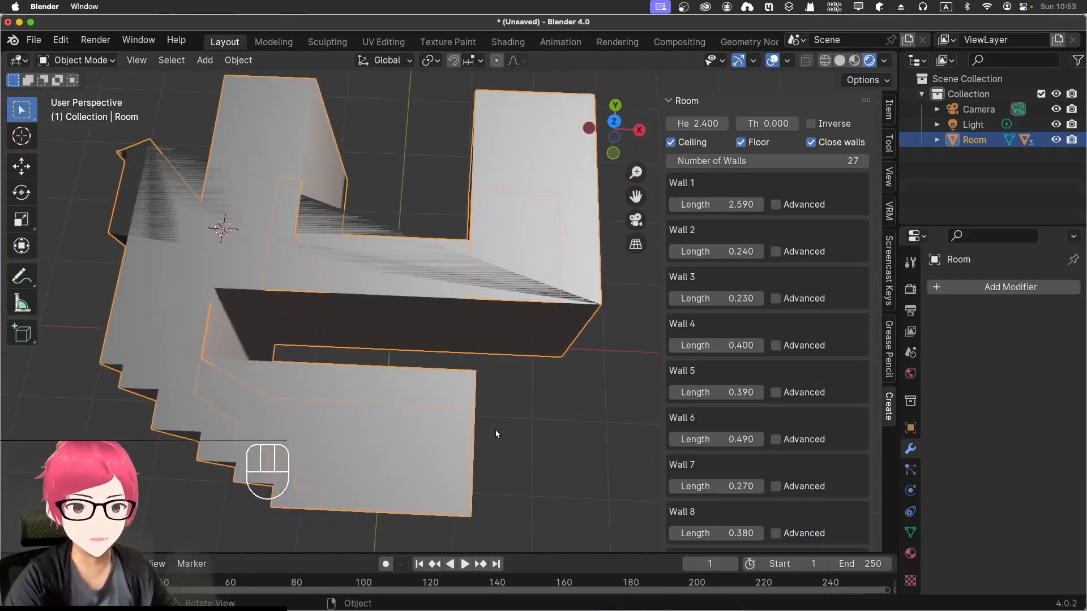
pyautogui.moveTo(429, 320); pyautogui.dragTo(516, 299, button='middle')
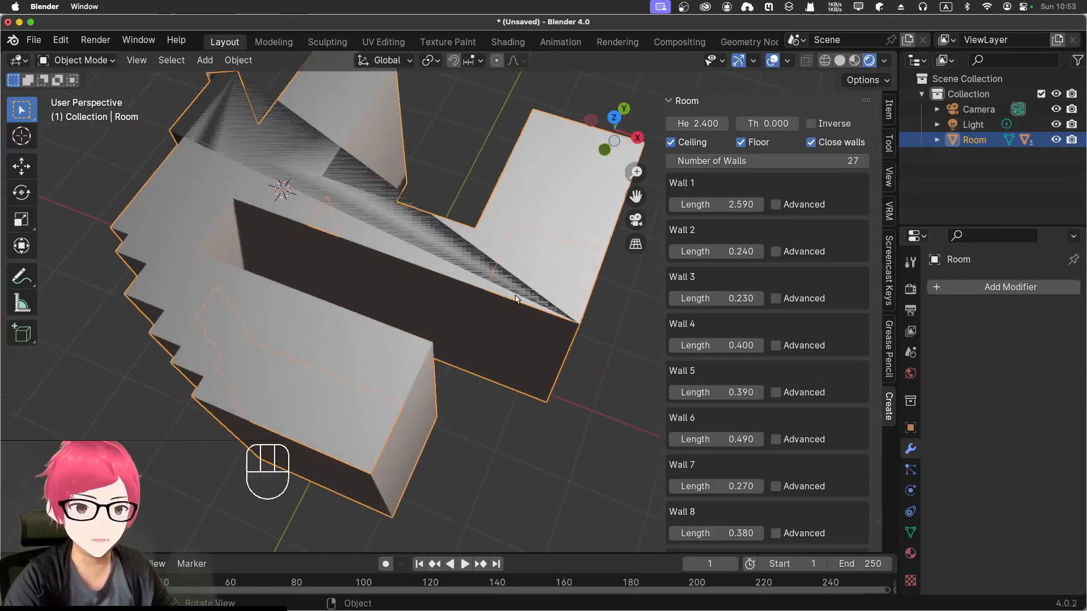
pyautogui.moveTo(430, 321); pyautogui.dragTo(392, 243, button='middle')
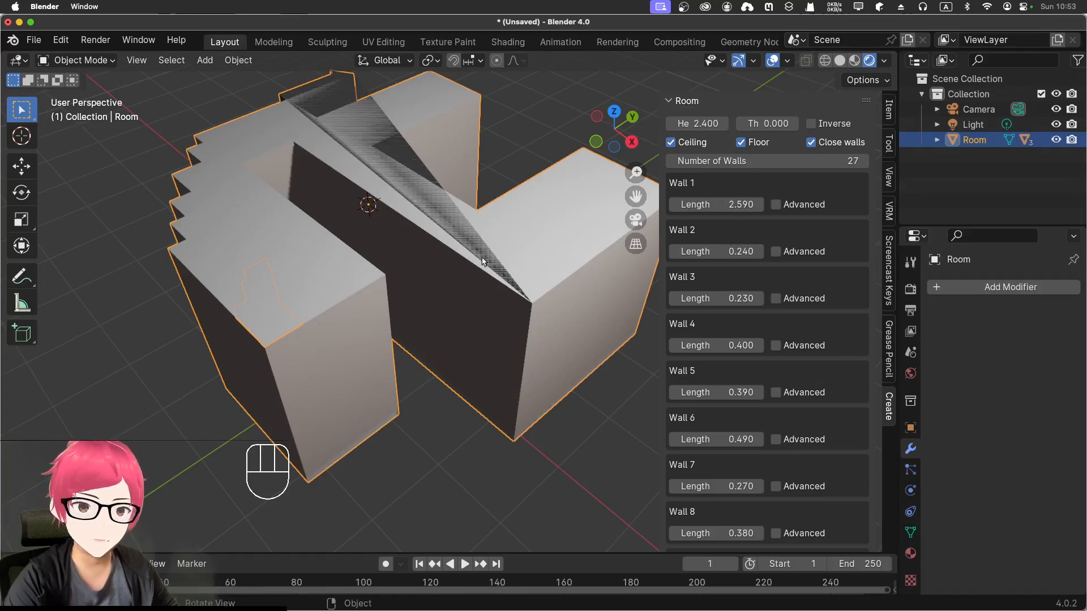
# Undo the generated room, its creation options and the annotation outline
pyautogui.press('super+z')
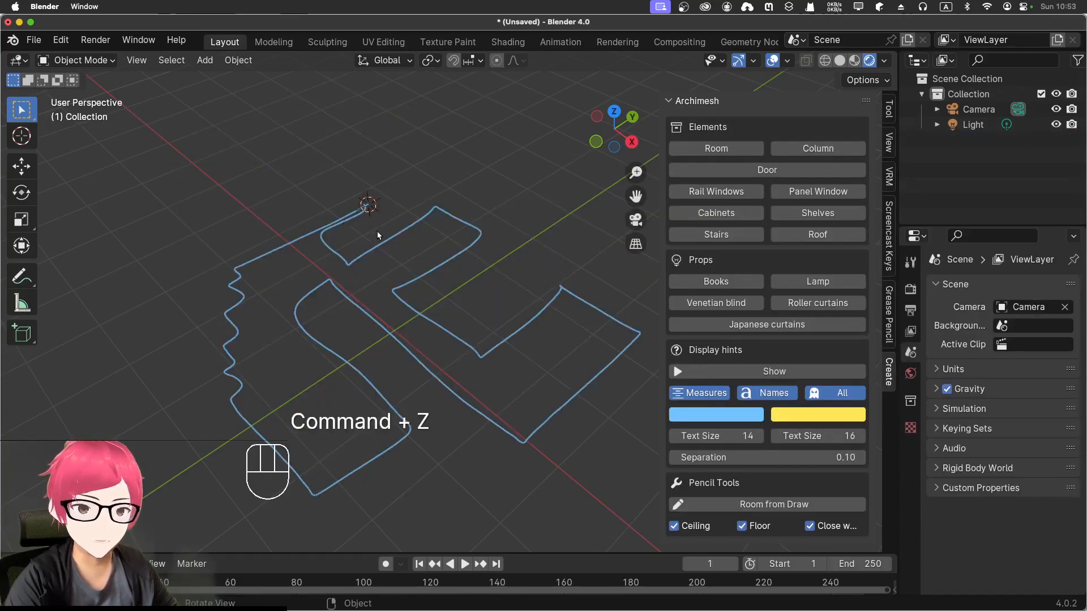
pyautogui.press('super+z')
pyautogui.press('super+z')
pyautogui.press('super+z')
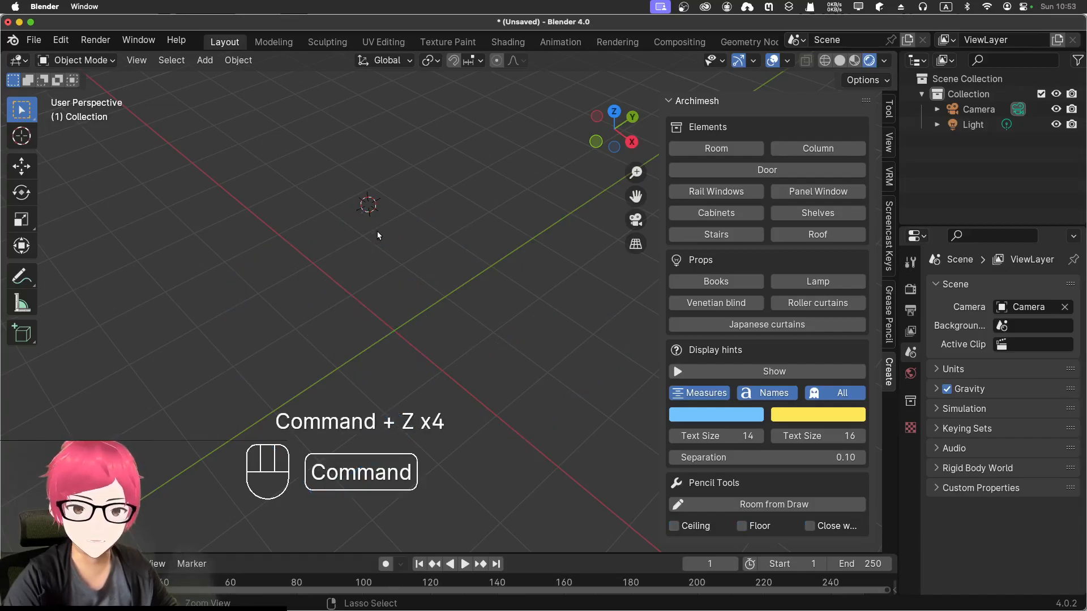
# Annotate a simpler, roughly L-shaped floor outline in top view and generate a room from it with Floor and Close walls enabled
pyautogui.press('KP_7')
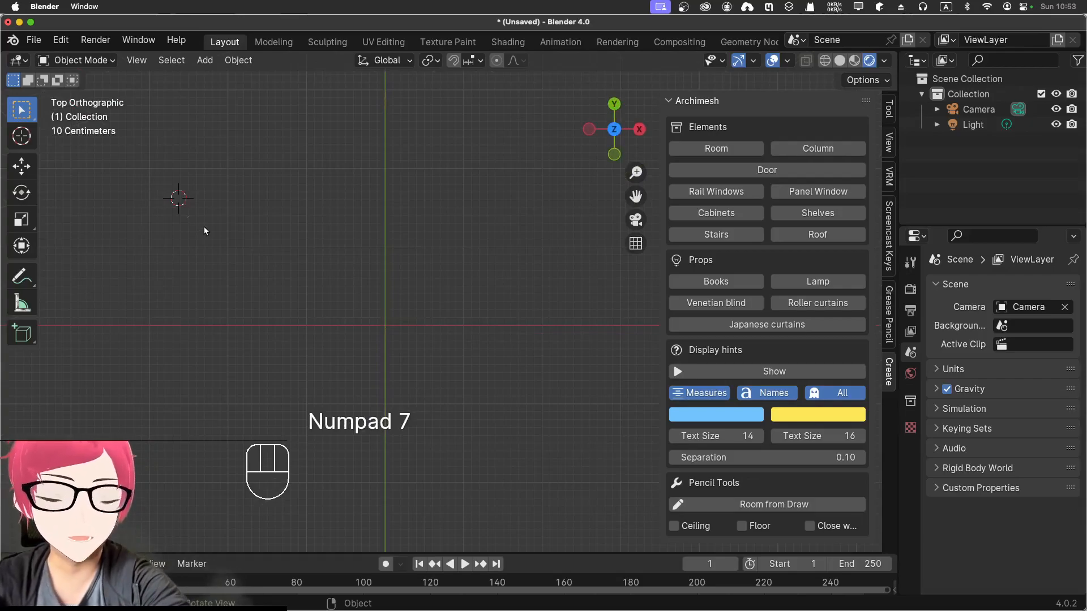
pyautogui.press('d')
pyautogui.moveTo(140, 129)
pyautogui.mouseDown()
pyautogui.moveTo(124, 436)
pyautogui.moveTo(327, 445)
pyautogui.moveTo(386, 285)
pyautogui.moveTo(547, 276)
pyautogui.moveTo(570, 138)
pyautogui.moveTo(482, 135)
pyautogui.moveTo(479, 96)
pyautogui.moveTo(153, 99)
pyautogui.moveTo(135, 113)
pyautogui.moveTo(139, 133)
pyautogui.mouseUp()
pyautogui.press('d')
pyautogui.press('d')
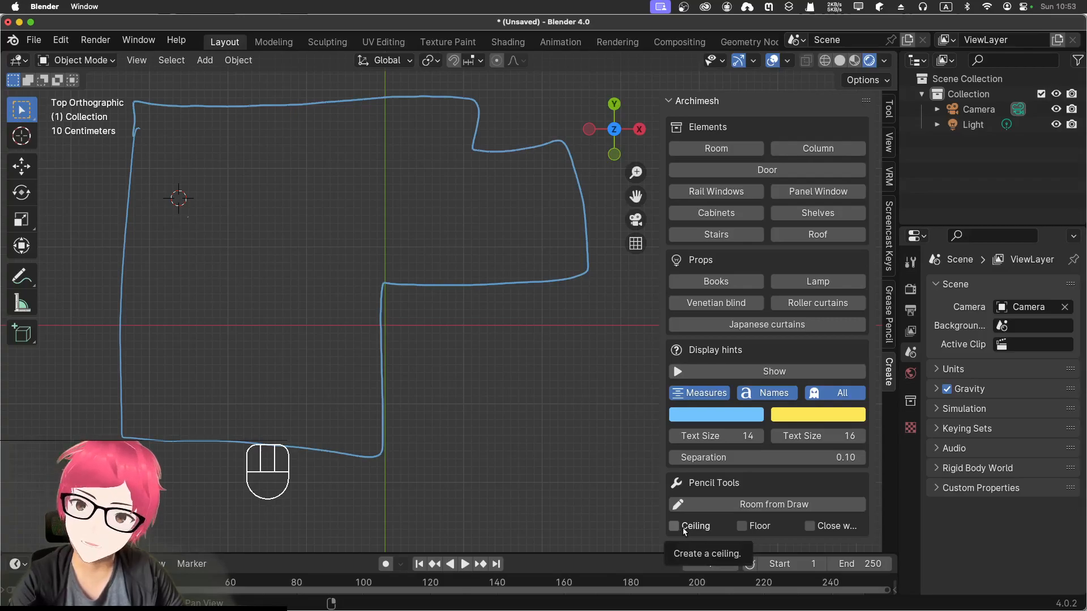
pyautogui.click(809, 526)
pyautogui.click(769, 505)
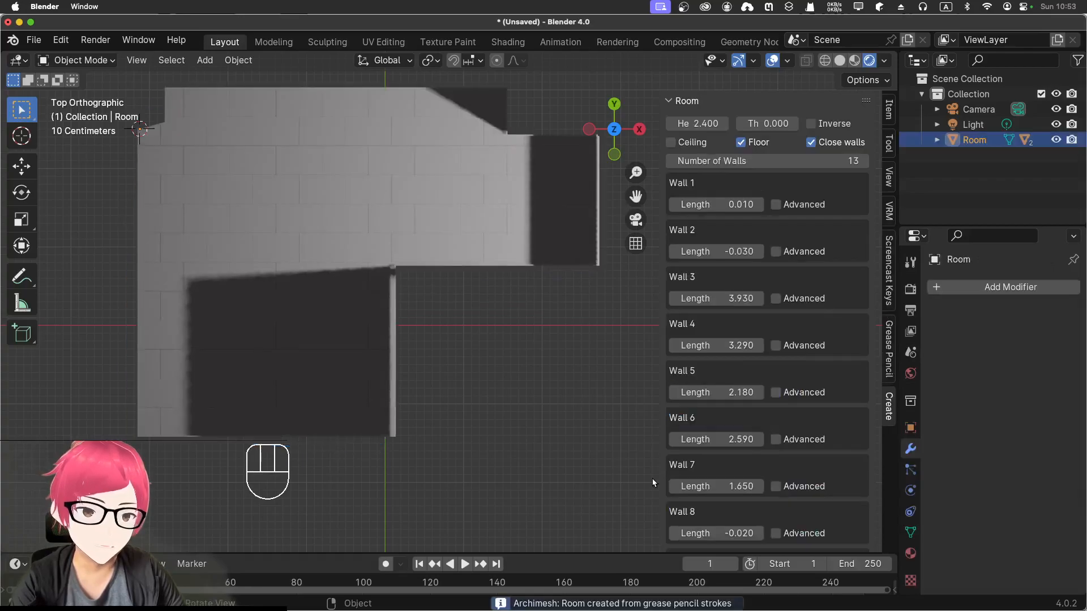
# Toggle the generated room's baseboard off and back on while viewing an interior corner up close
pyautogui.moveTo(456, 371); pyautogui.dragTo(398, 406, button='middle')
pyautogui.scroll(2, 309, 349)
pyautogui.moveTo(309, 355); pyautogui.dragTo(294, 419, button='middle')
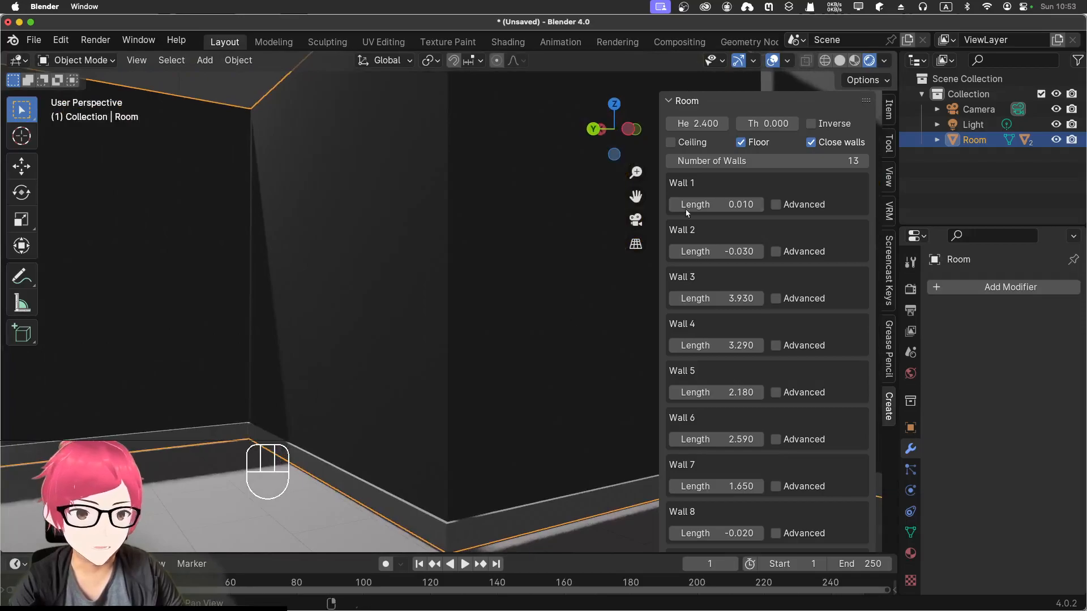
pyautogui.scroll(-12, 775, 331)
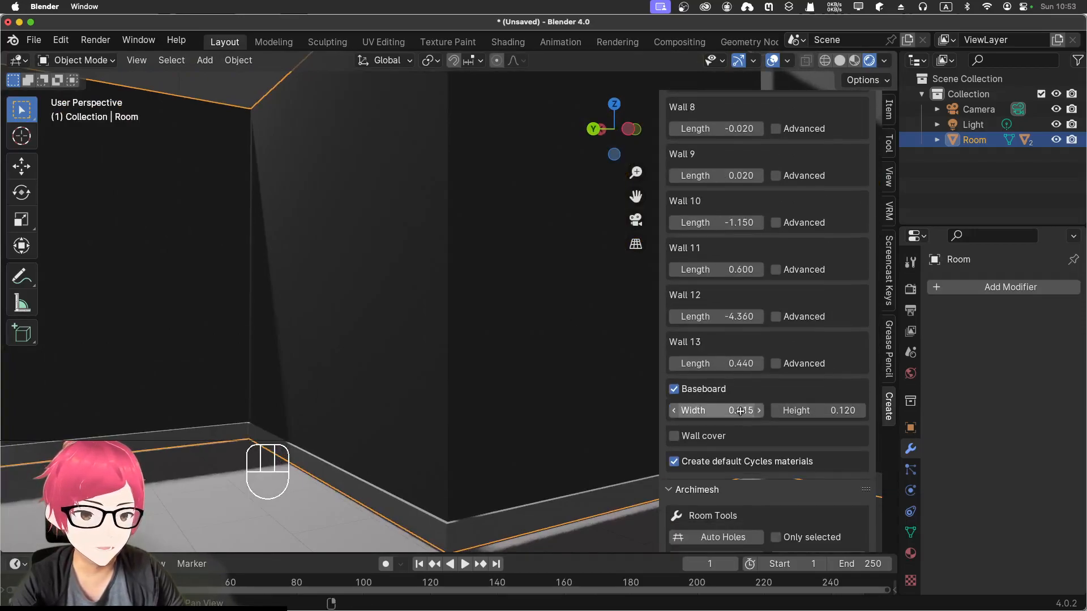
pyautogui.click(675, 393)
pyautogui.click(677, 395)
pyautogui.click(677, 394)
pyautogui.click(677, 394)
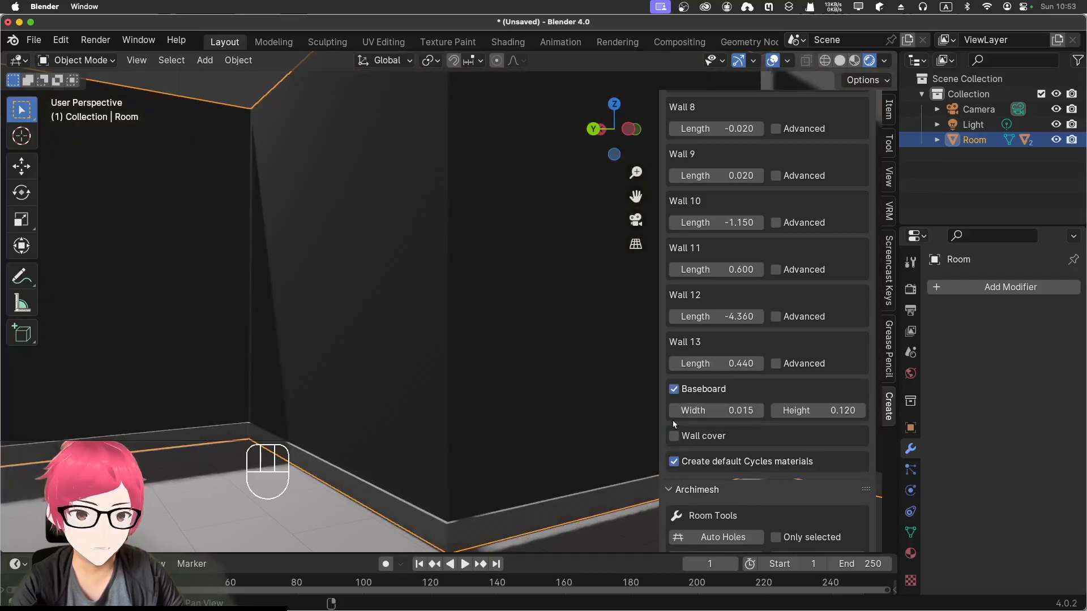
# Examine the generated room's outer walls, its camera view and its interior from above
pyautogui.scroll(-5, 673, 418)
pyautogui.moveTo(645, 434); pyautogui.dragTo(317, 400, button='middle')
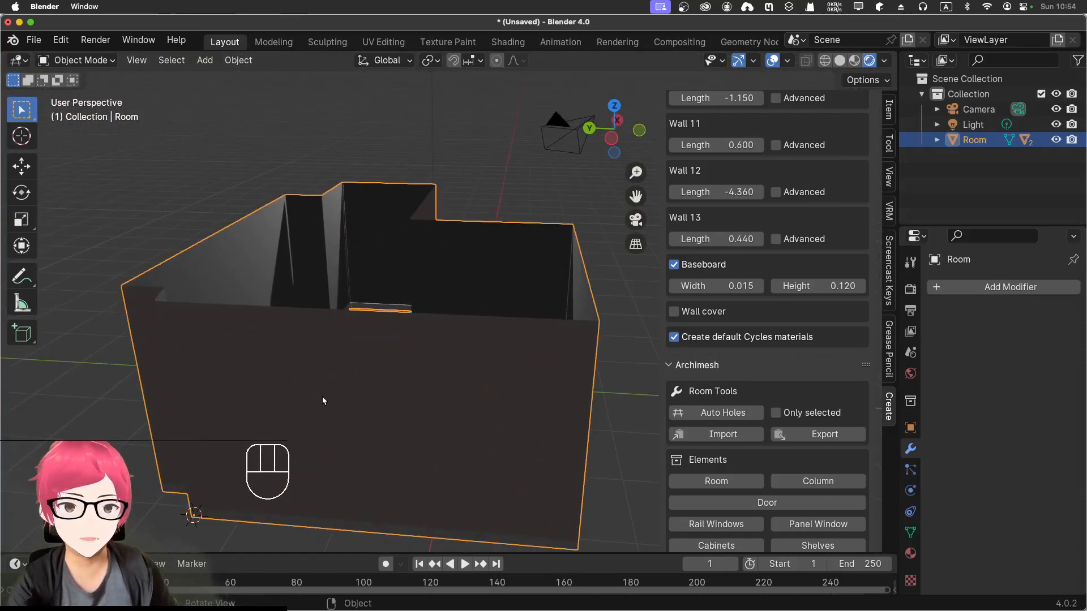
pyautogui.press('KP_0')
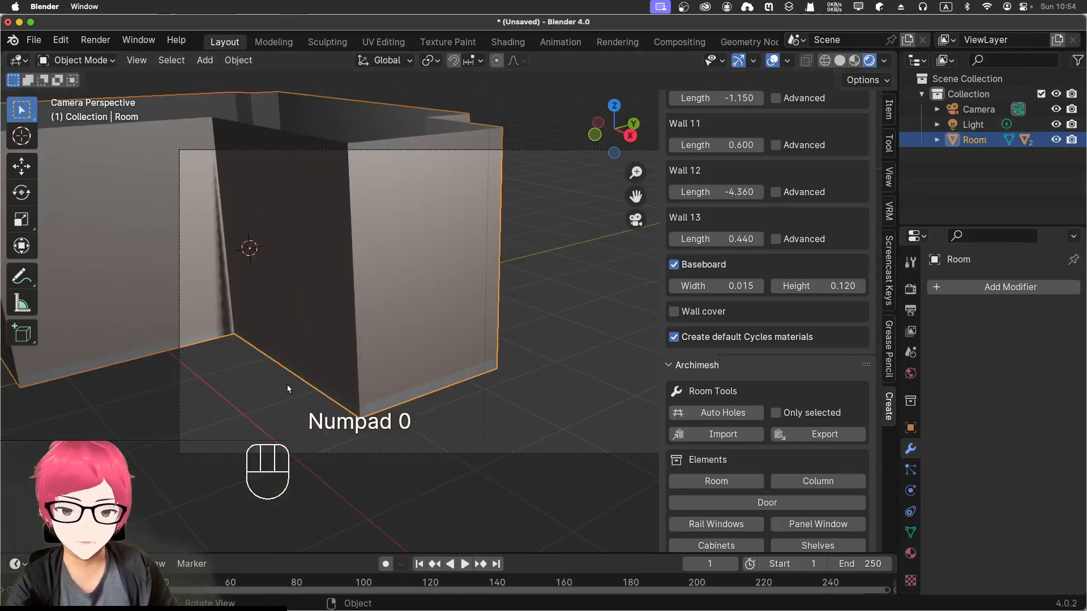
pyautogui.moveTo(283, 395); pyautogui.dragTo(415, 411, button='middle')
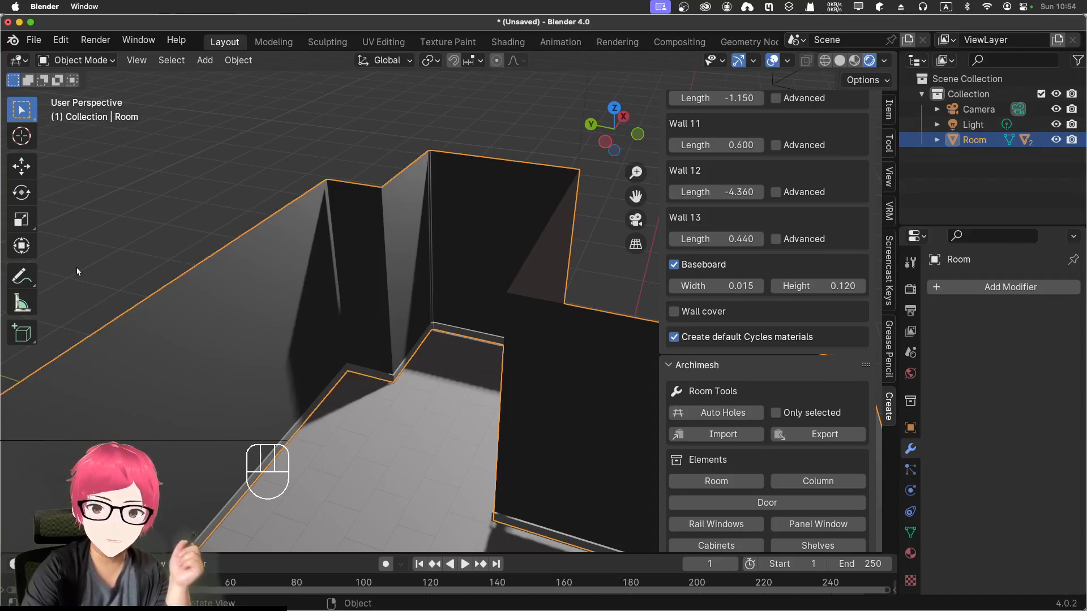
# Sketch a trial annotation stroke and an open, stepped outline beside the room in top view, undo both, and return to the selection tool
pyautogui.click(22, 277)
pyautogui.moveTo(80, 190); pyautogui.dragTo(83, 260)
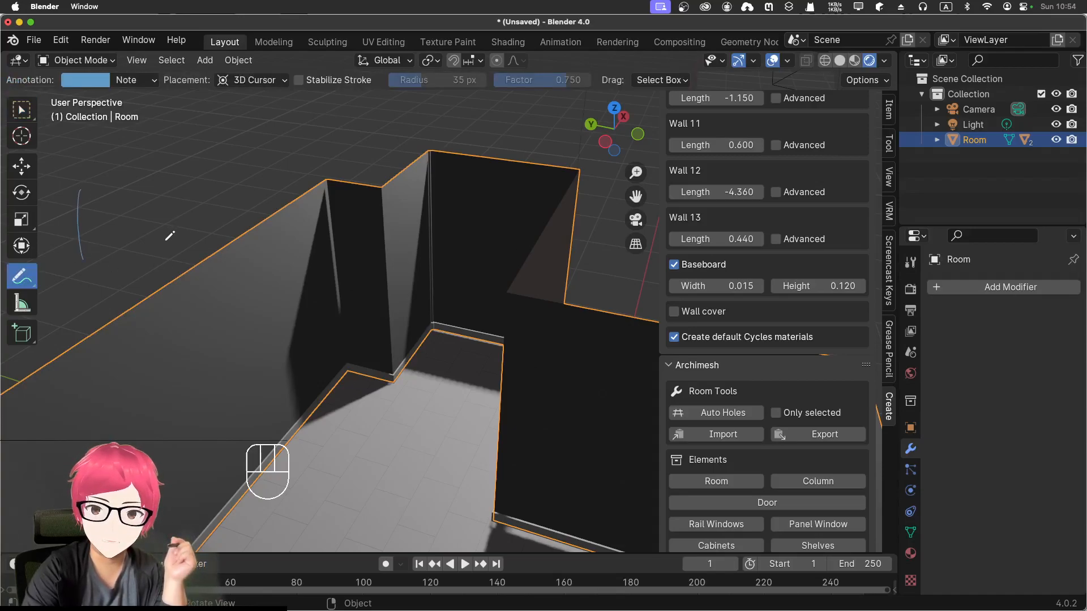
pyautogui.press('super+z')
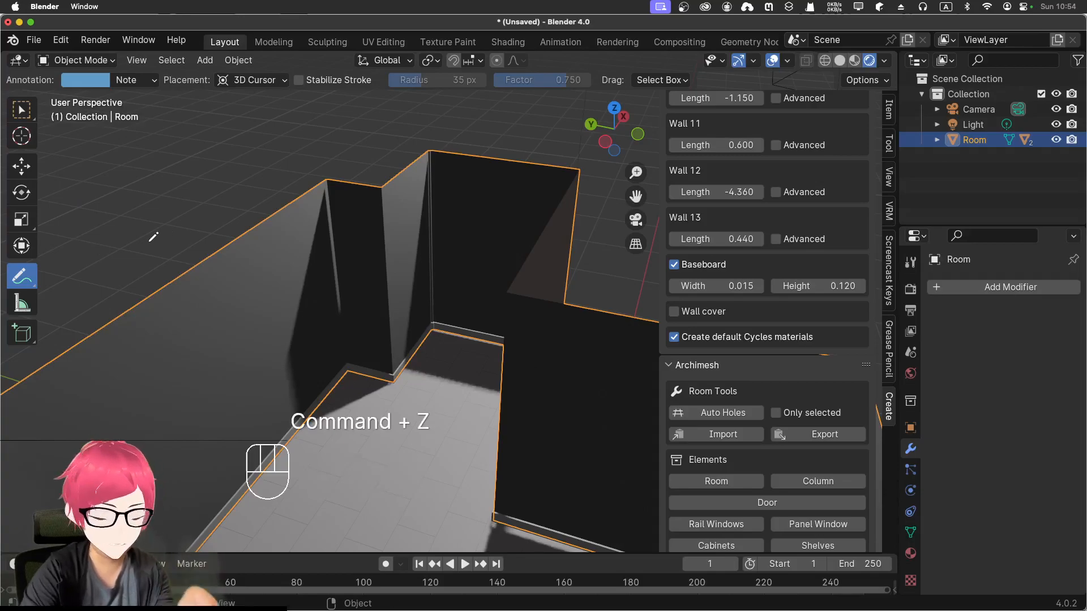
pyautogui.press('KP_7')
pyautogui.scroll(-4, 374, 320)
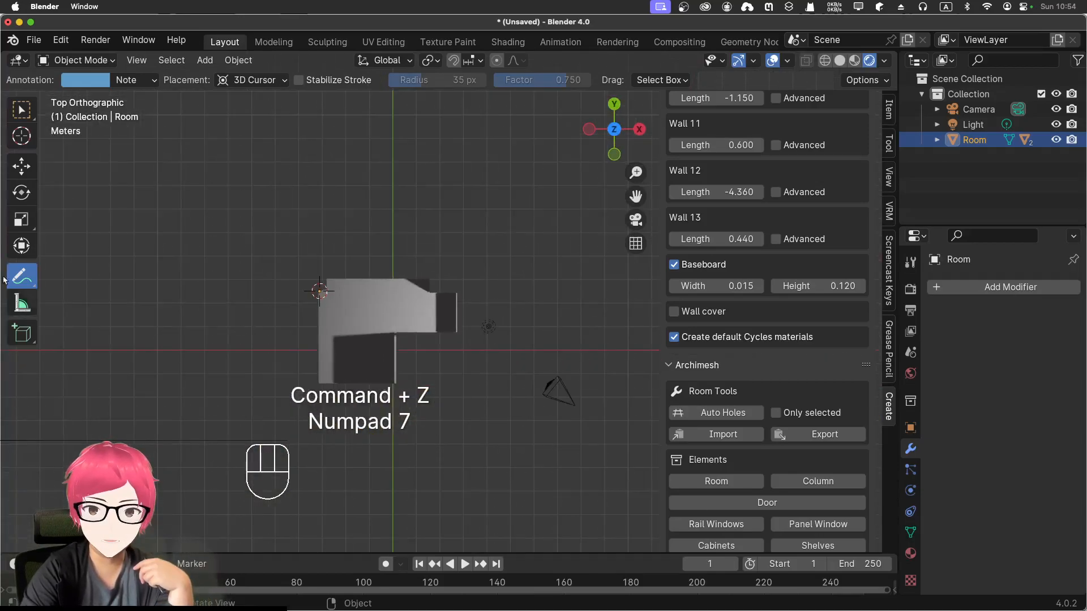
pyautogui.moveTo(128, 171)
pyautogui.mouseDown()
pyautogui.moveTo(115, 249)
pyautogui.moveTo(201, 284)
pyautogui.moveTo(240, 197)
pyautogui.moveTo(237, 144)
pyautogui.mouseUp()
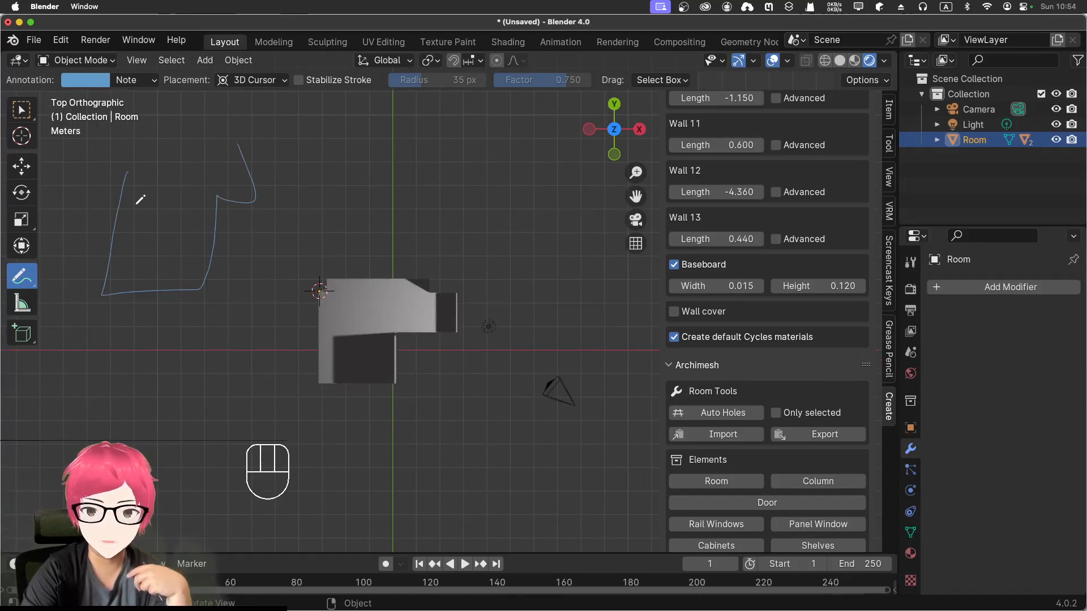
pyautogui.press('super+z')
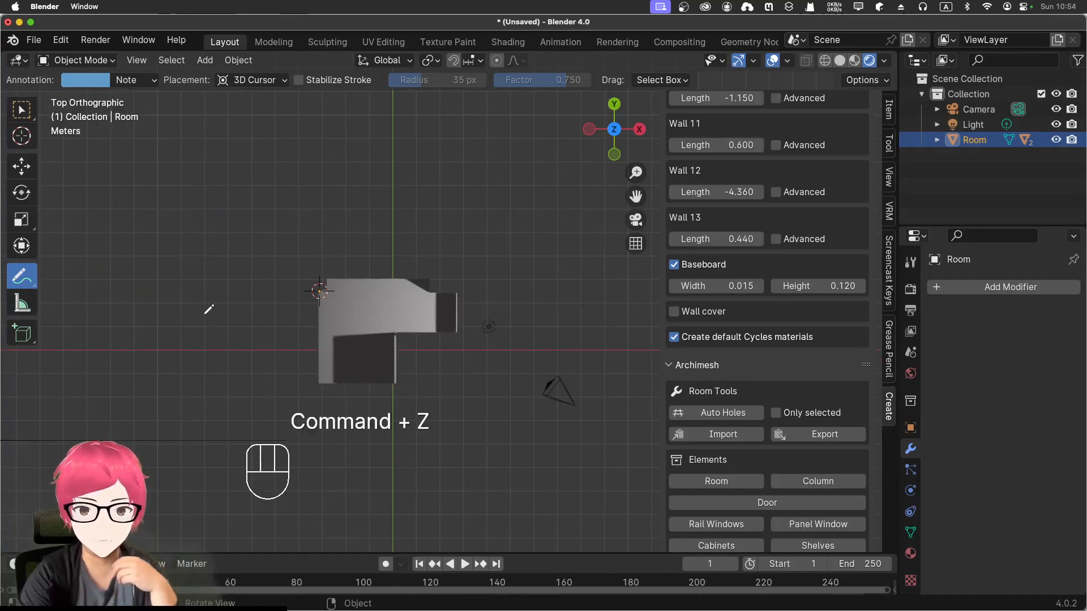
pyautogui.click(27, 110)
# Inspect the L-shaped room's walls and floor from several angles and look over the available Archimesh elements and props
pyautogui.moveTo(443, 403)
pyautogui.mouseDown(button='middle')
pyautogui.moveTo(417, 354)
pyautogui.moveTo(434, 417)
pyautogui.moveTo(407, 349)
pyautogui.mouseUp(button='middle')
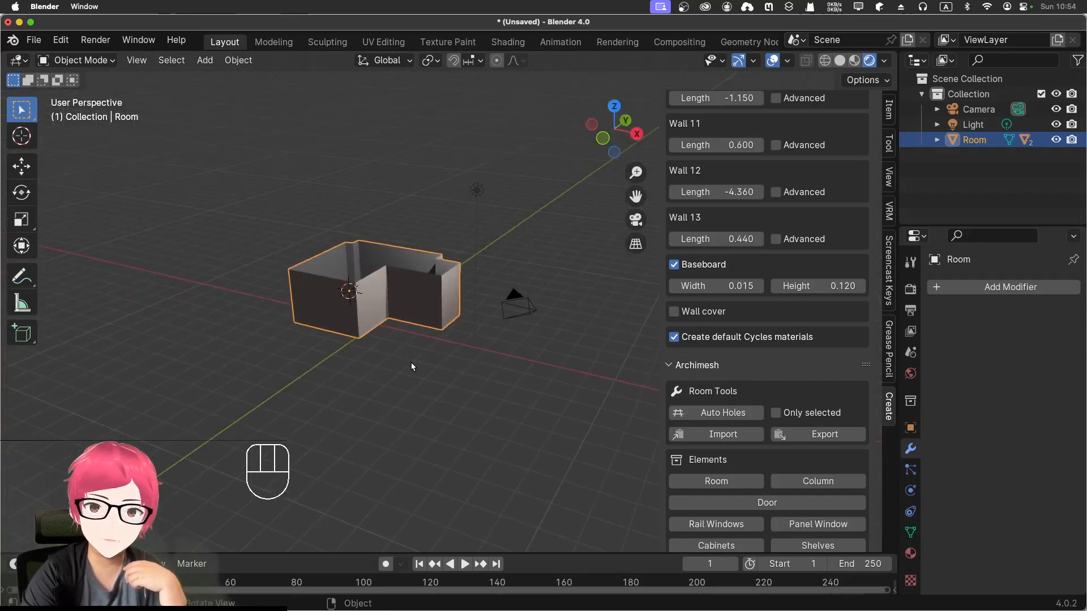
pyautogui.scroll(3, 335, 304)
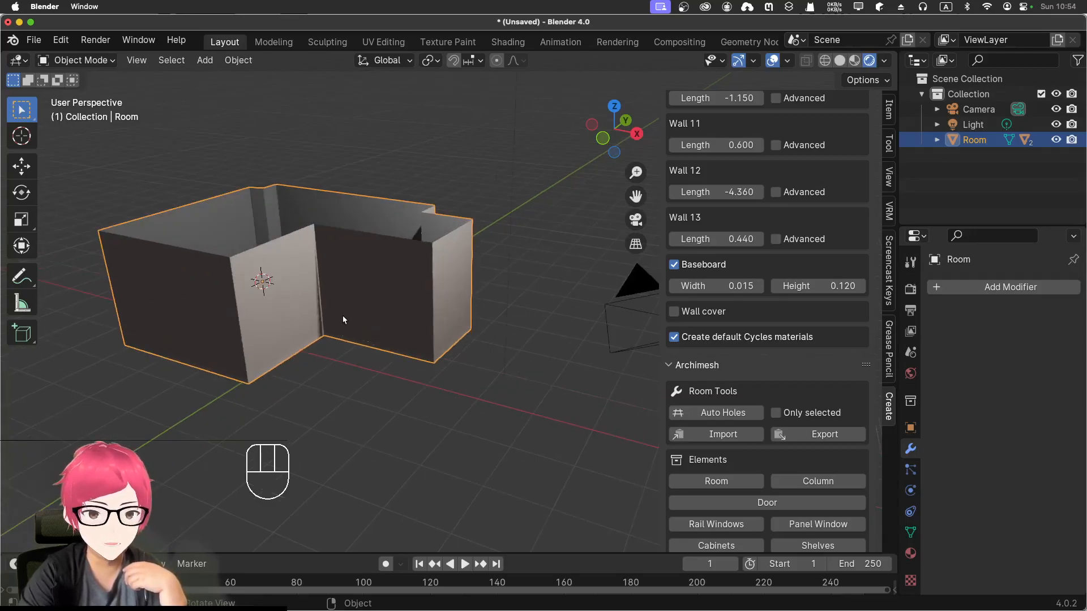
pyautogui.moveTo(340, 314); pyautogui.dragTo(337, 391, button='middle')
pyautogui.scroll(-5, 746, 504)
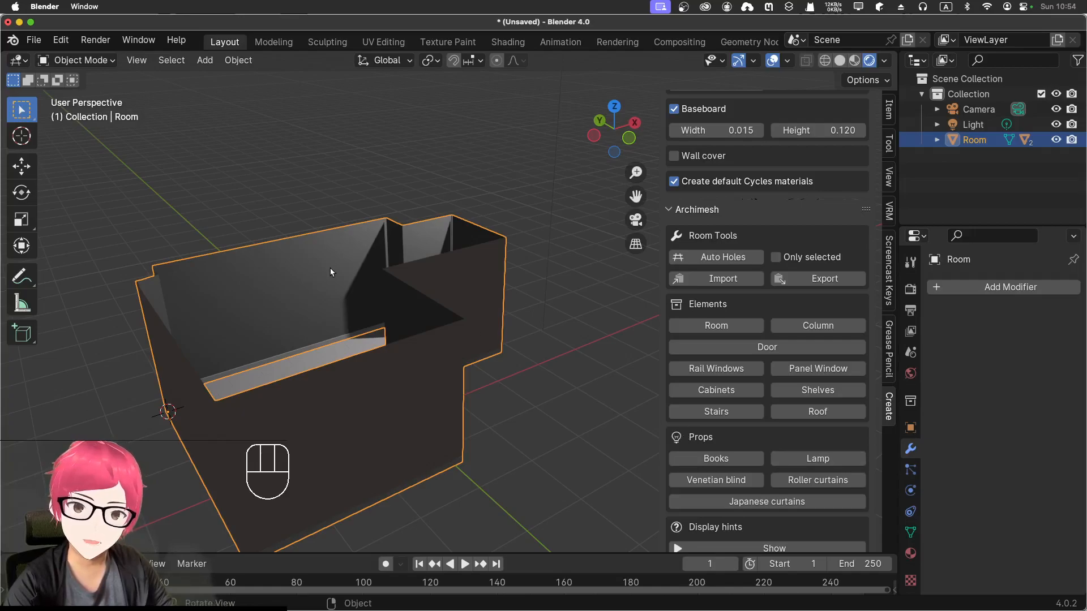
pyautogui.moveTo(325, 273); pyautogui.dragTo(351, 290, button='middle')
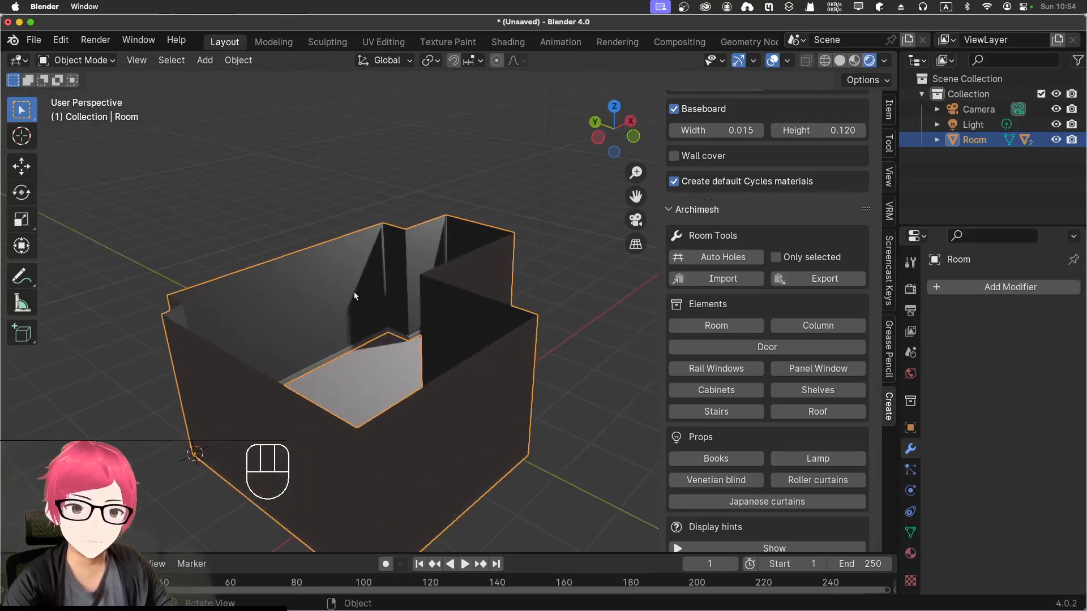